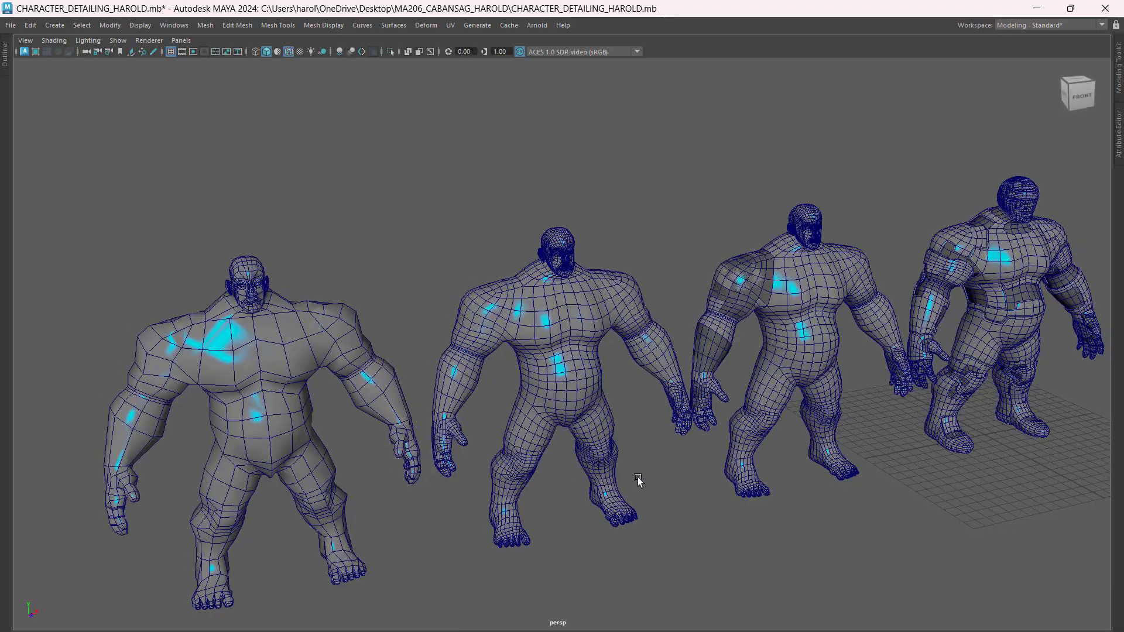
Examine the row of character meshes, orbiting in on the armoured character's face plate and torso
alt+middle_drag(698, 486, 674, 455)
alt+drag(651, 510, 617, 531)
alt+drag(768, 537, 801, 361)
alt+middle_drag(800, 358, 679, 413)
scroll(751, 172, up, 3)
click(702, 128)
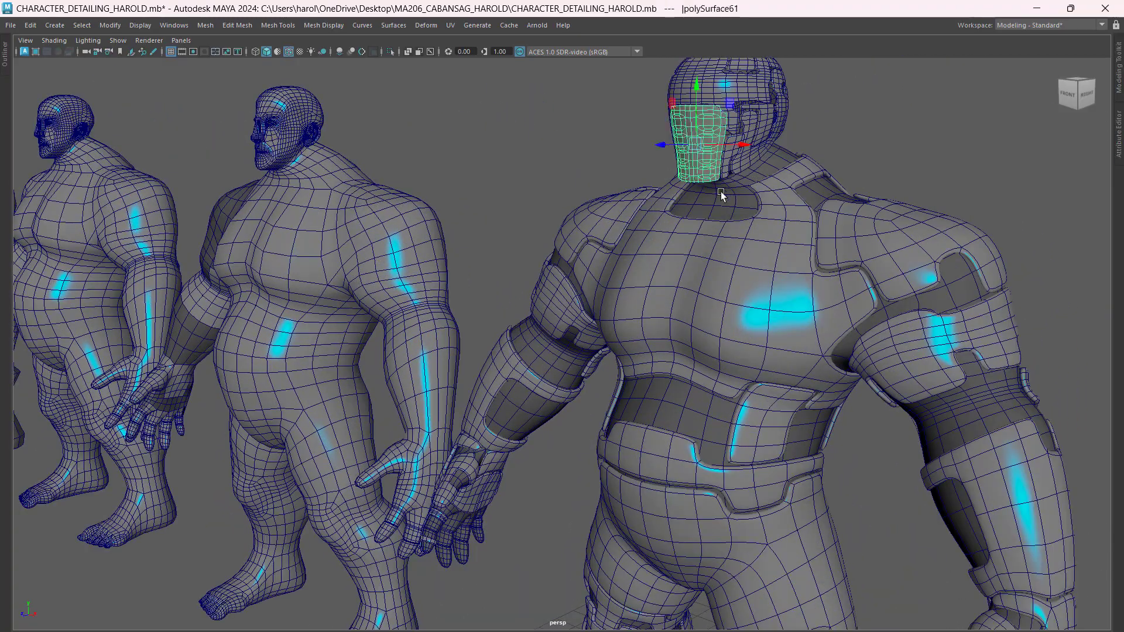
alt+drag(721, 192, 673, 202)
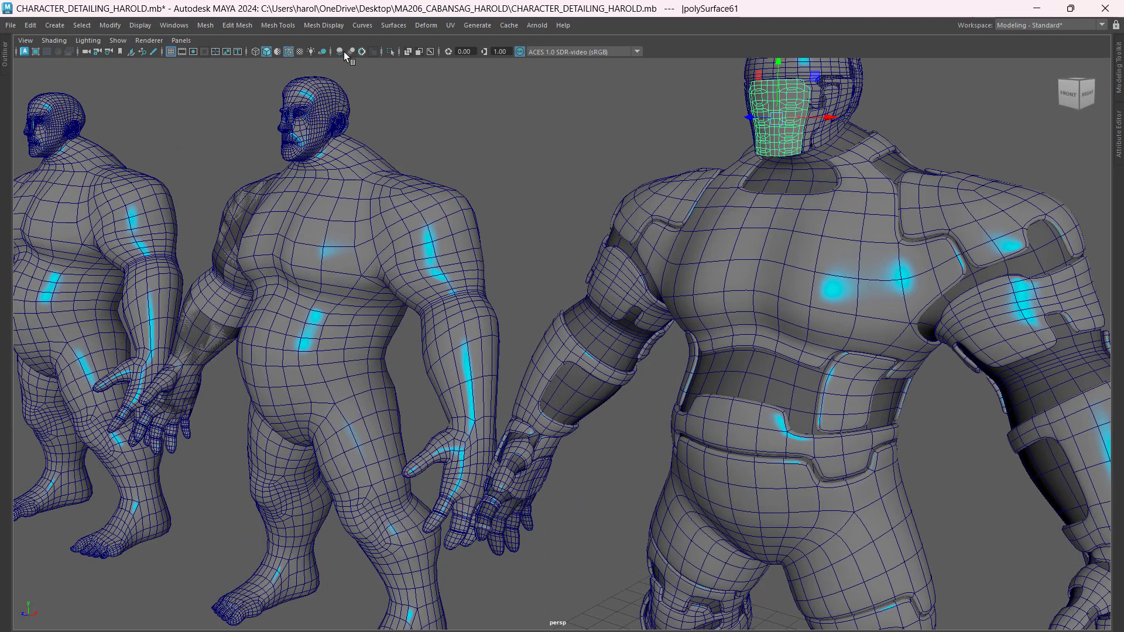
Turn off the wireframe overlay on shaded objects and examine the armoured character's panel detailing
click(288, 52)
click(636, 174)
scroll(589, 161, down, 4)
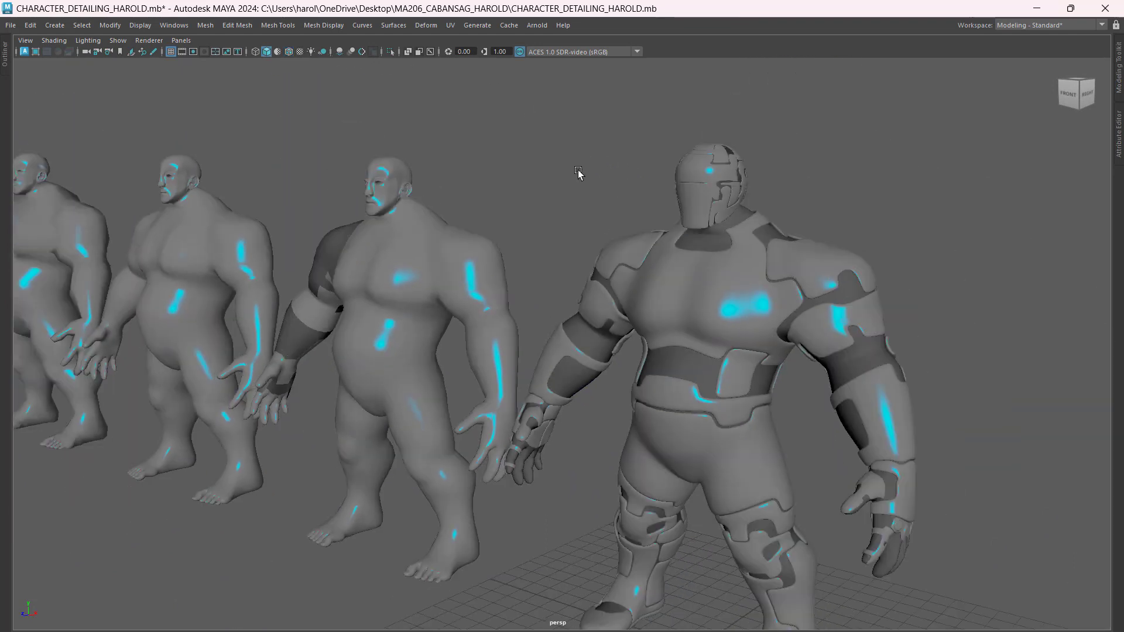
alt+drag(580, 174, 580, 174)
scroll(744, 215, up, 2)
alt+drag(764, 244, 795, 230)
scroll(796, 227, down, 2)
click(792, 164)
click(882, 387)
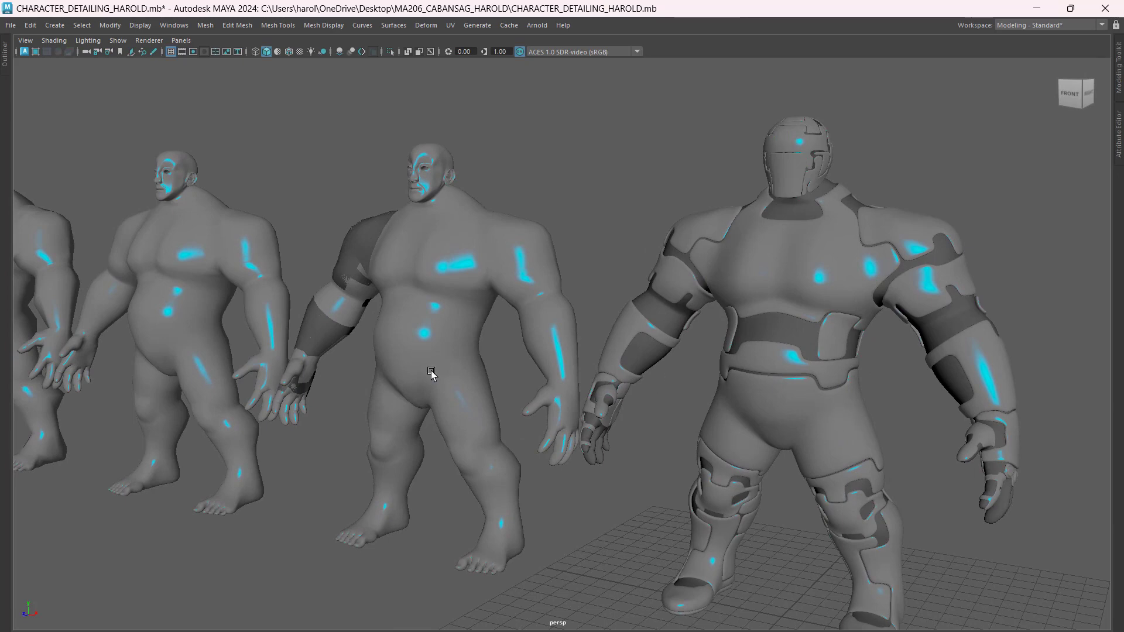
Select the original base mesh and compare its form with the other characters in the row
alt+middle_drag(431, 371, 931, 401)
alt+middle_drag(544, 368, 630, 356)
scroll(586, 254, up, 3)
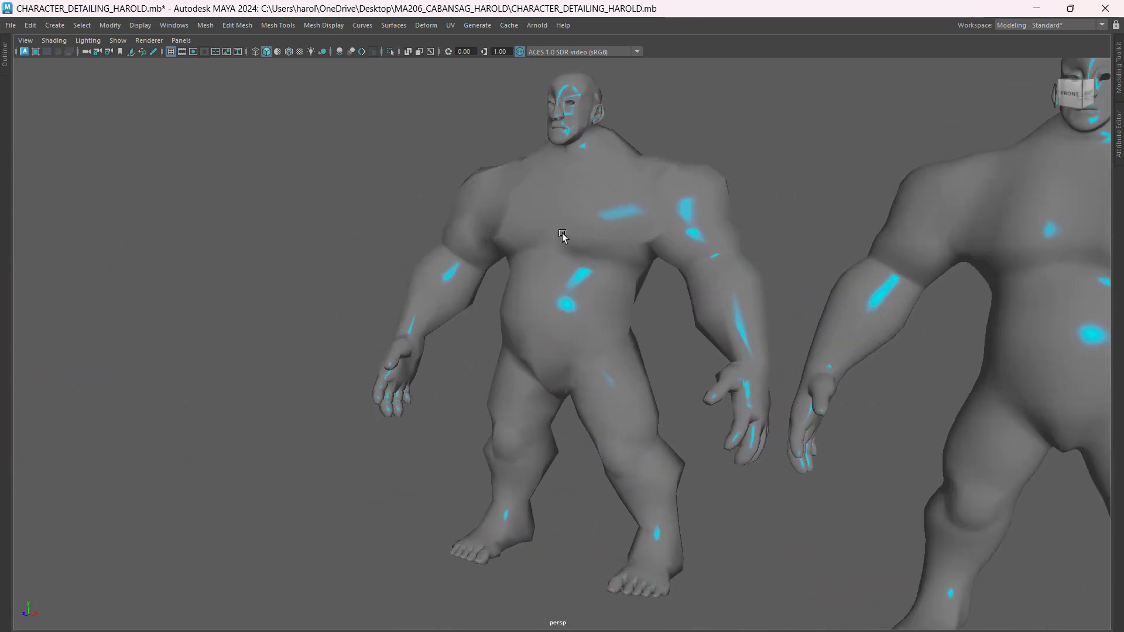
click(549, 240)
alt+drag(668, 349, 679, 350)
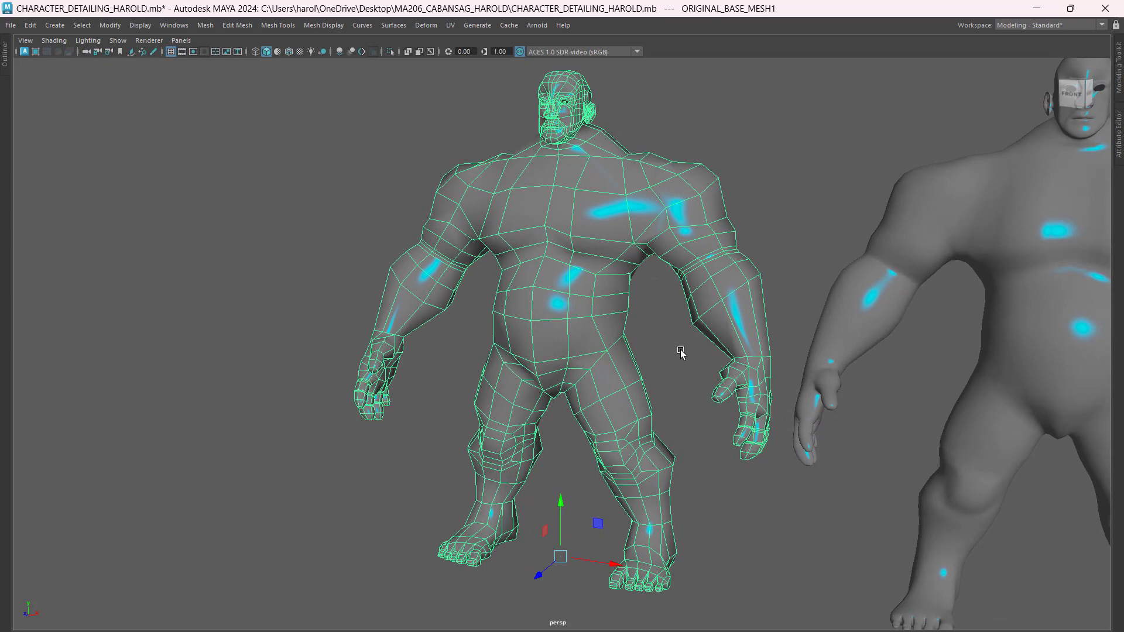
scroll(835, 347, down, 1)
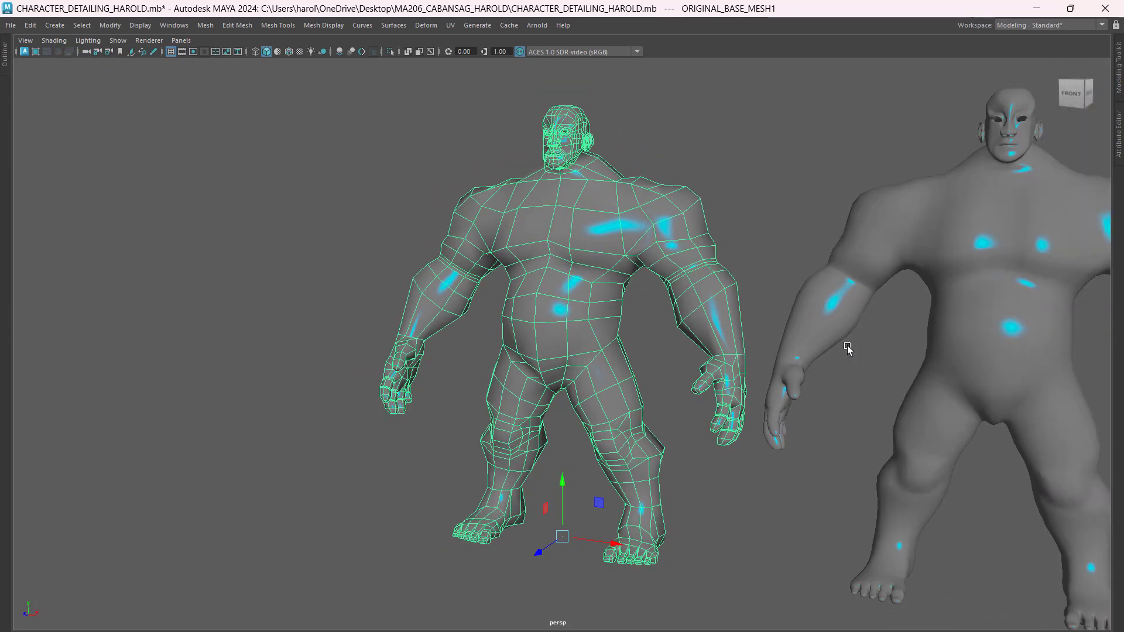
alt+middle_drag(849, 345, 443, 333)
scroll(463, 325, down, 5)
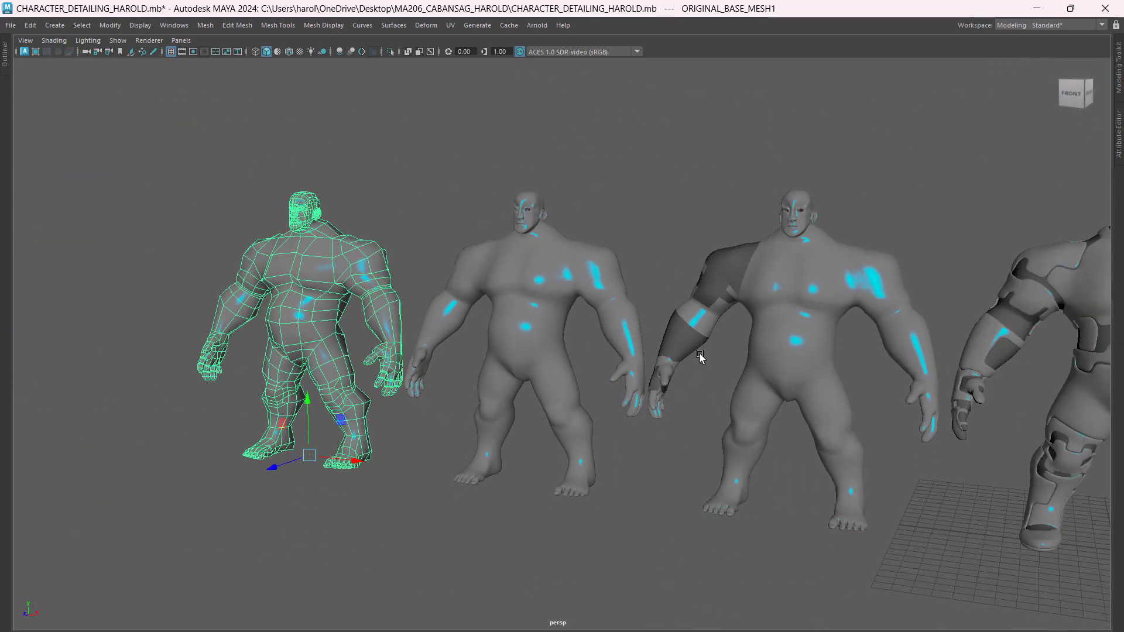
alt+middle_drag(659, 349, 867, 366)
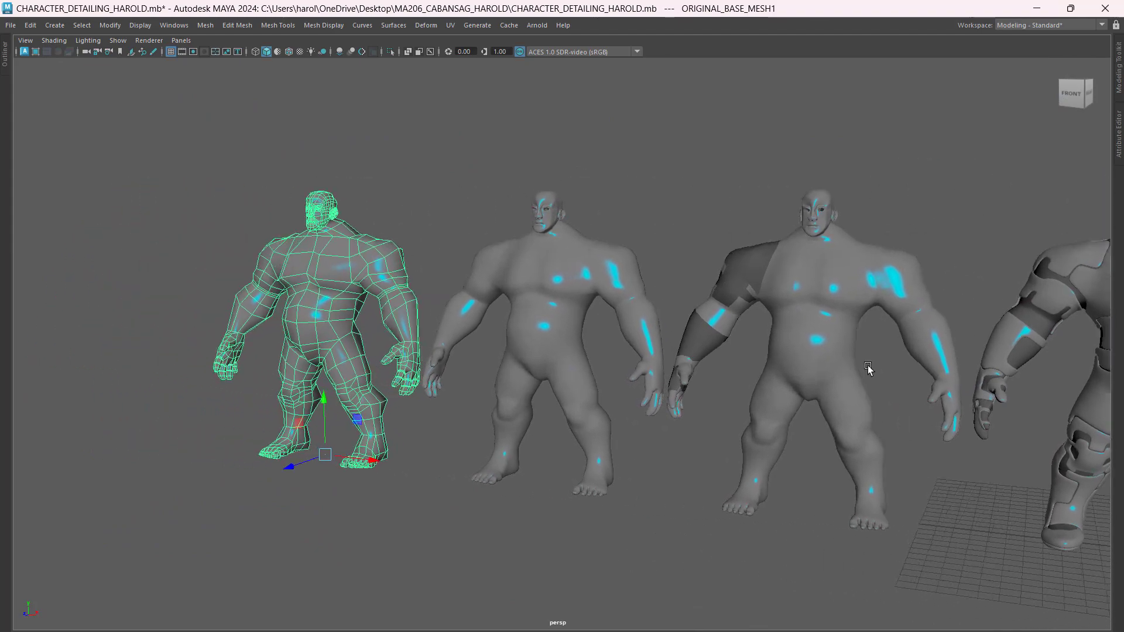
alt+drag(544, 360, 595, 359)
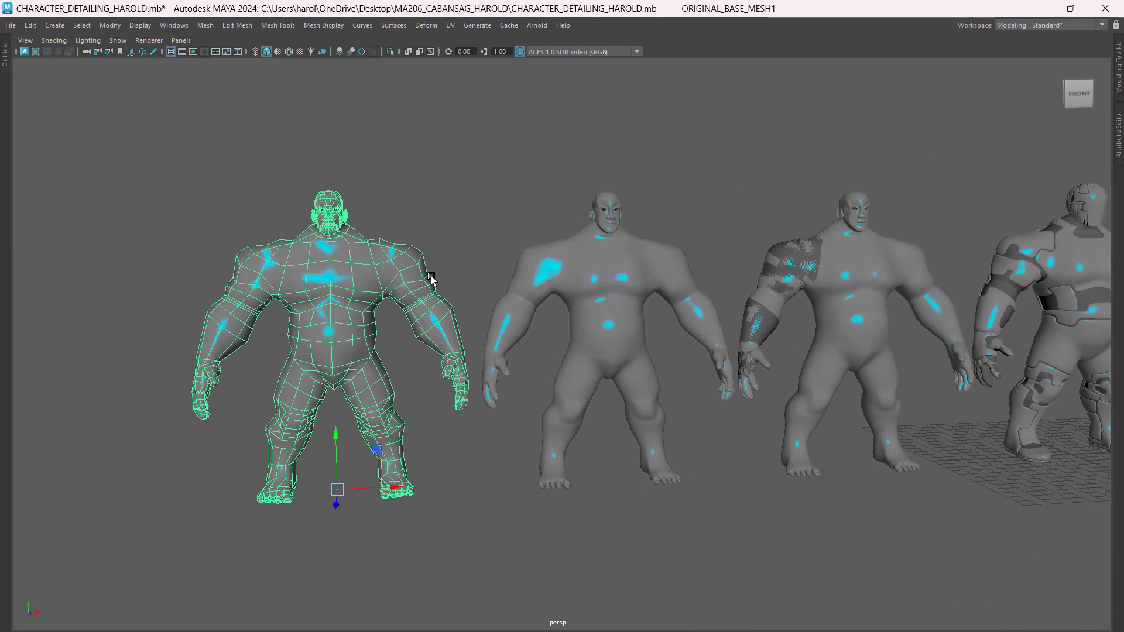
Turn the wireframe overlay on shaded objects back on and select the original base mesh
scroll(432, 280, up, 2)
scroll(499, 267, up, 1)
alt+middle_drag(500, 265, 508, 258)
scroll(351, 176, up, 2)
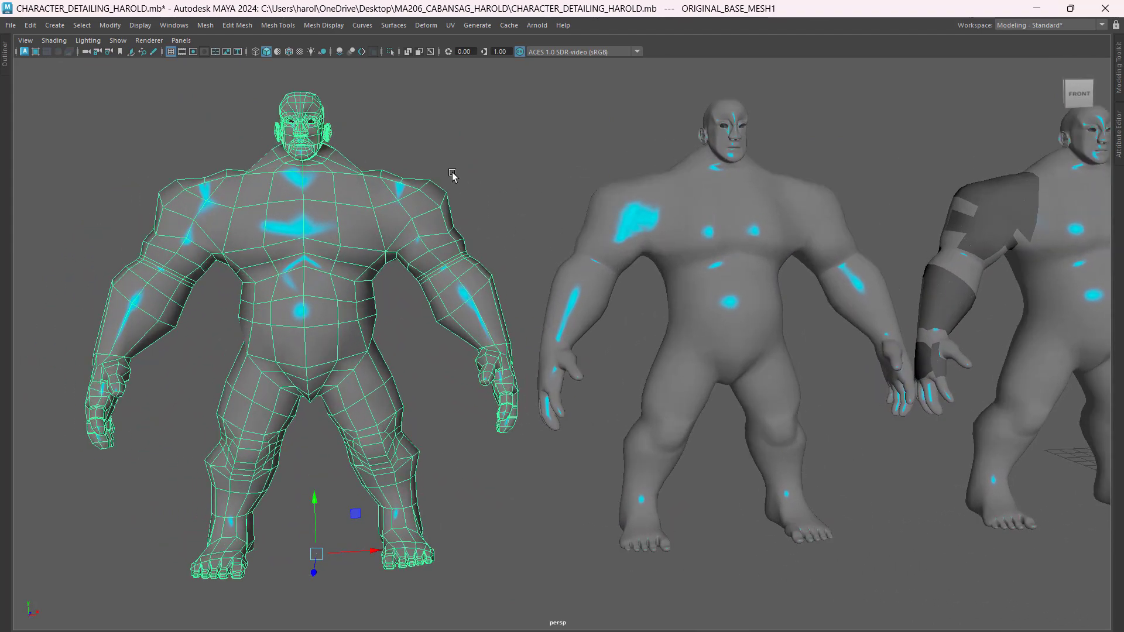
click(444, 173)
click(329, 197)
click(289, 52)
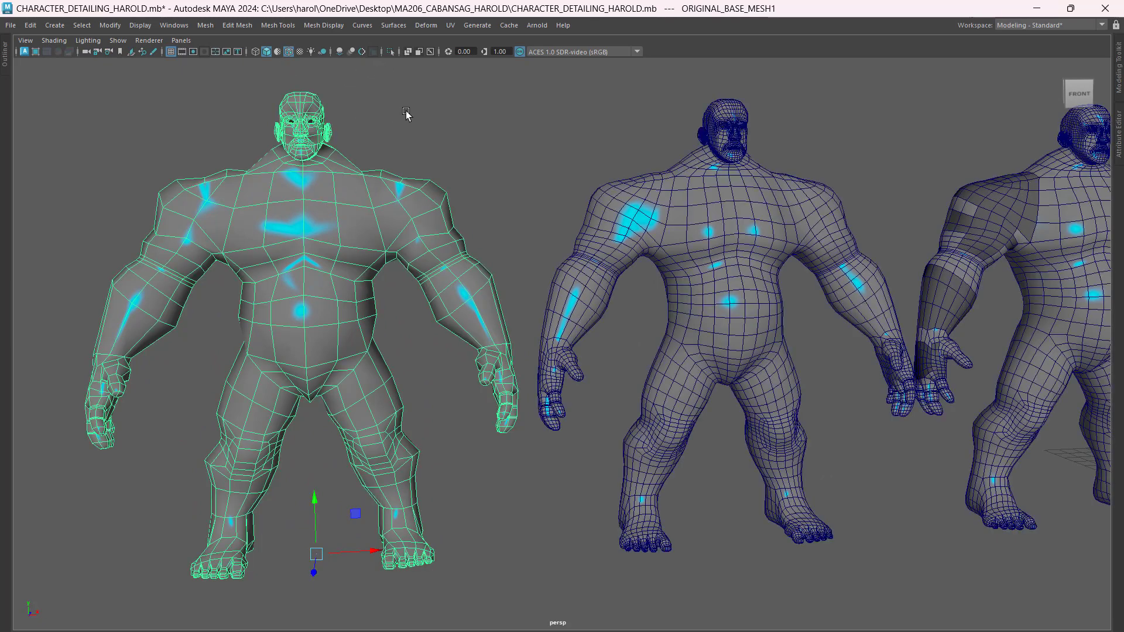
click(412, 109)
click(335, 233)
Examine the original base mesh's topology against the denser topology of the smoothed copy beside it
scroll(354, 245, up, 2)
scroll(354, 242, up, 2)
alt+middle_drag(409, 312, 542, 316)
scroll(480, 251, down, 3)
scroll(549, 334, up, 2)
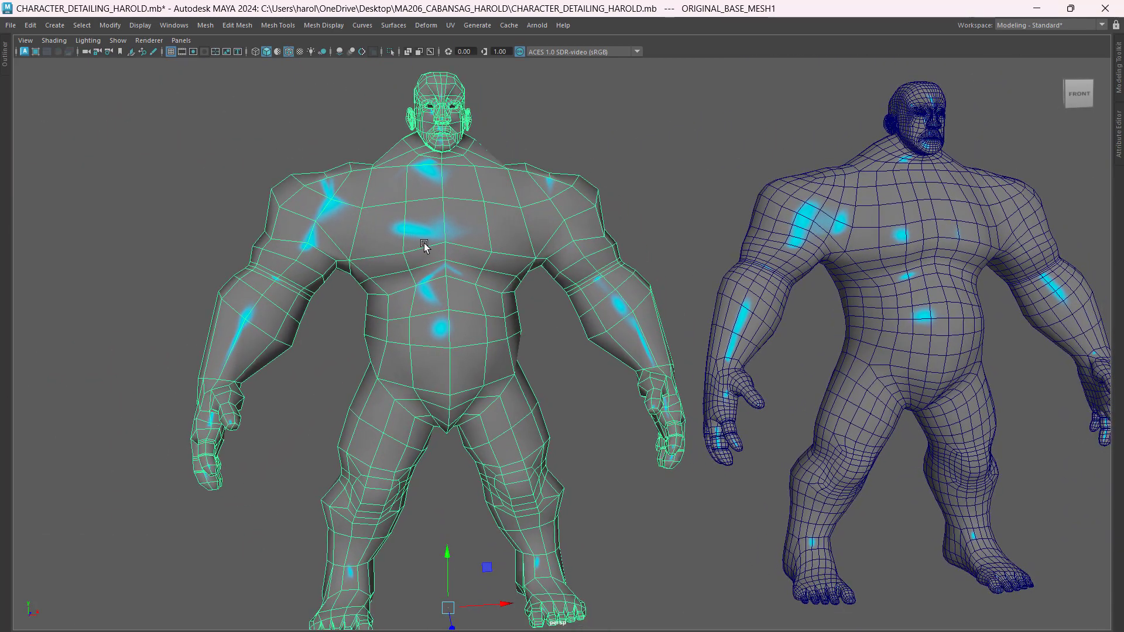
scroll(425, 244, down, 2)
alt+middle_drag(727, 375, 562, 354)
click(740, 237)
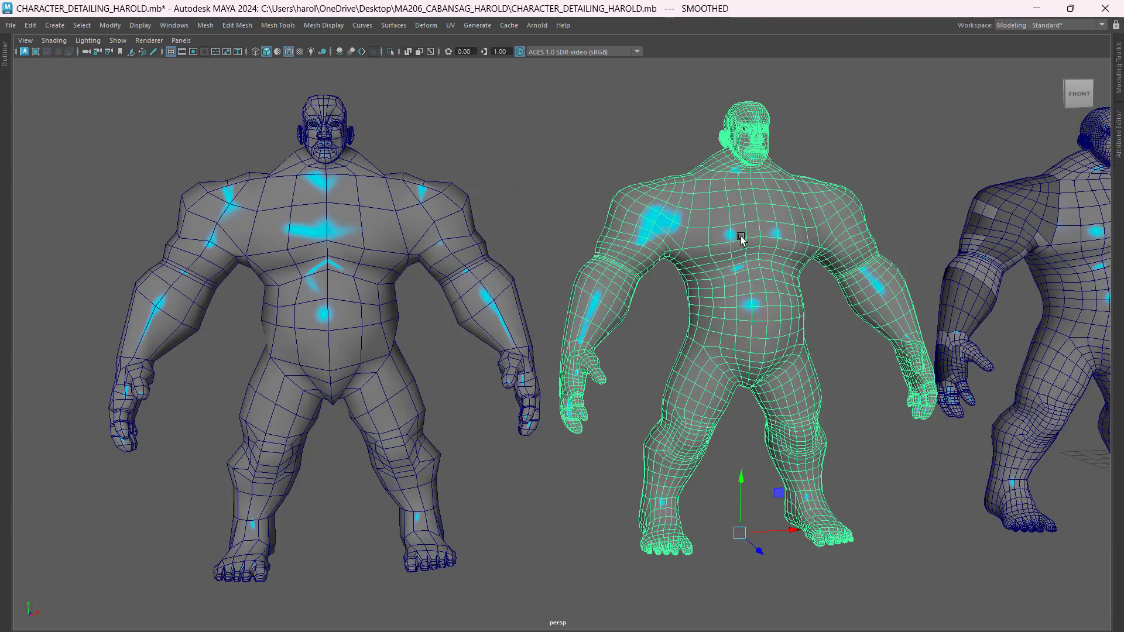
alt+drag(741, 239, 522, 324)
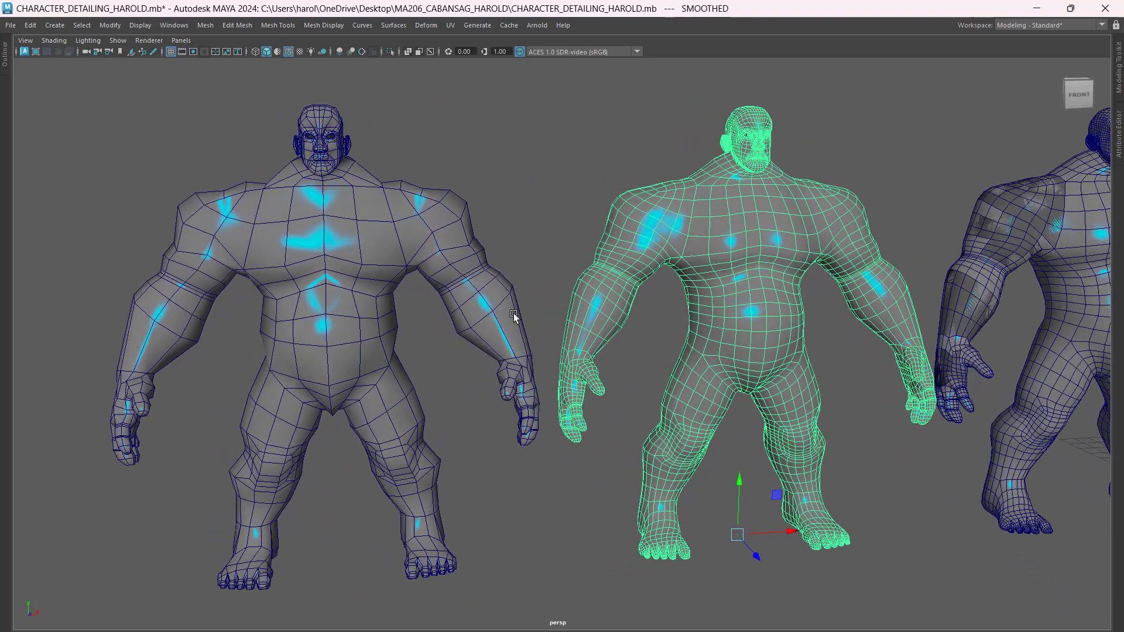
Restore the full interface around the viewport and select the original base mesh
key(ctrl+space)
alt+drag(540, 372, 512, 354)
click(462, 322)
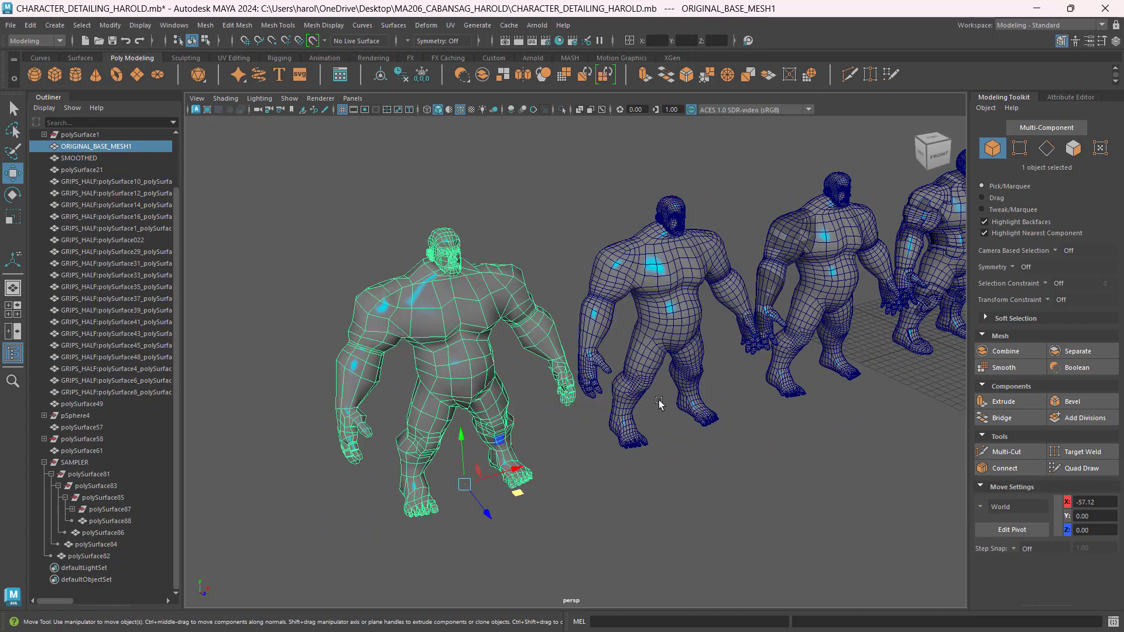
alt+drag(676, 410, 603, 400)
click(380, 297)
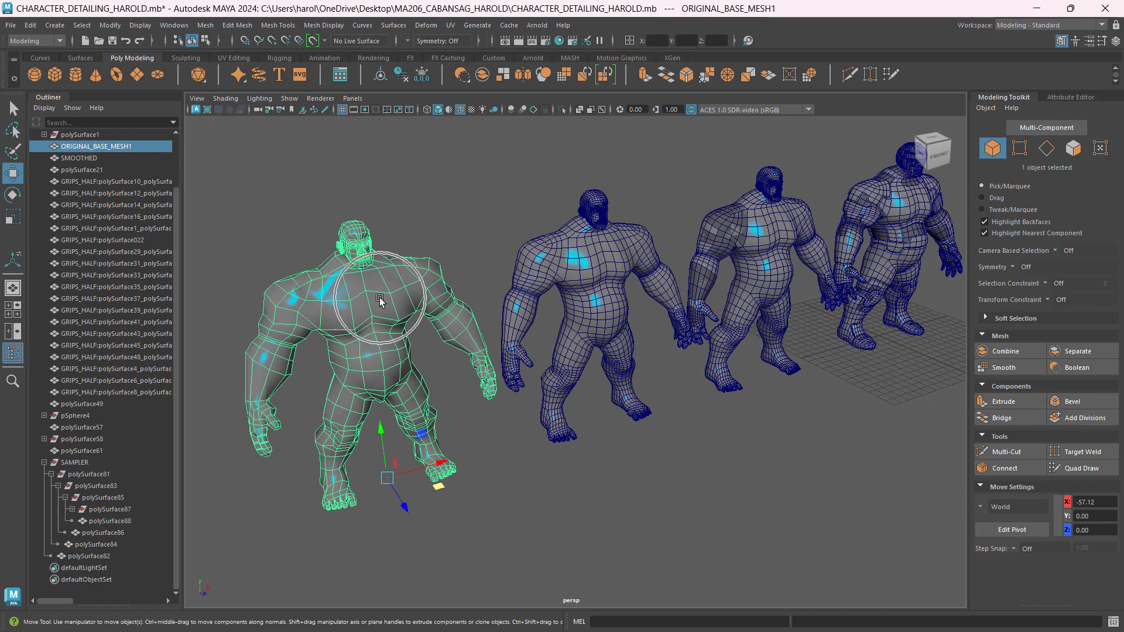
Delete the existing smoothed body mesh next to the original base mesh
scroll(351, 298, up, 2)
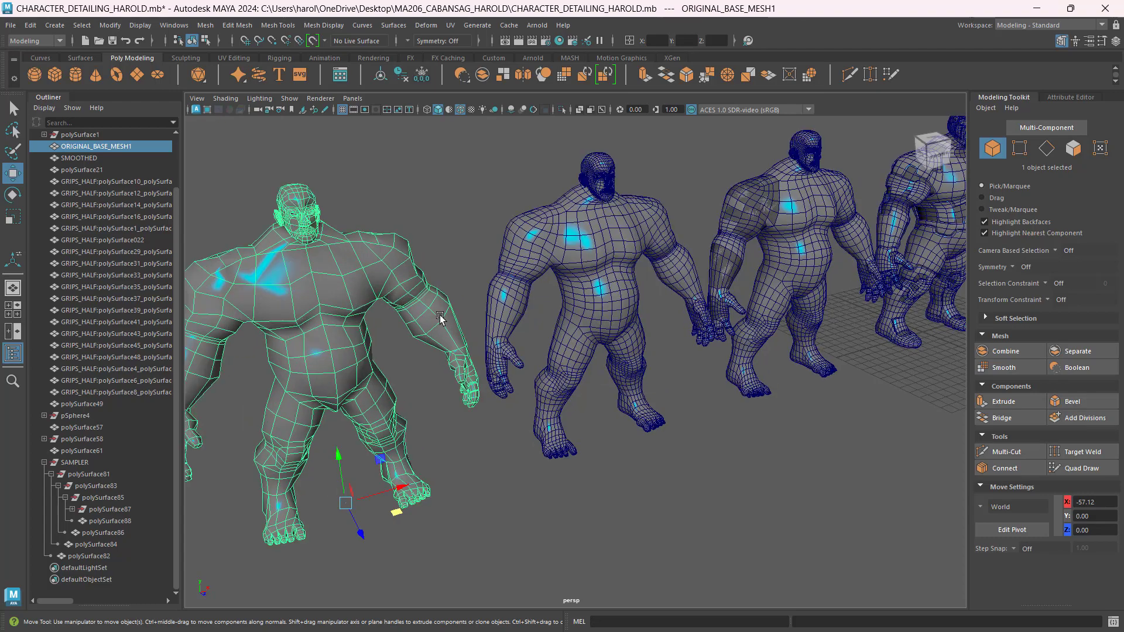
alt+drag(440, 318, 678, 228)
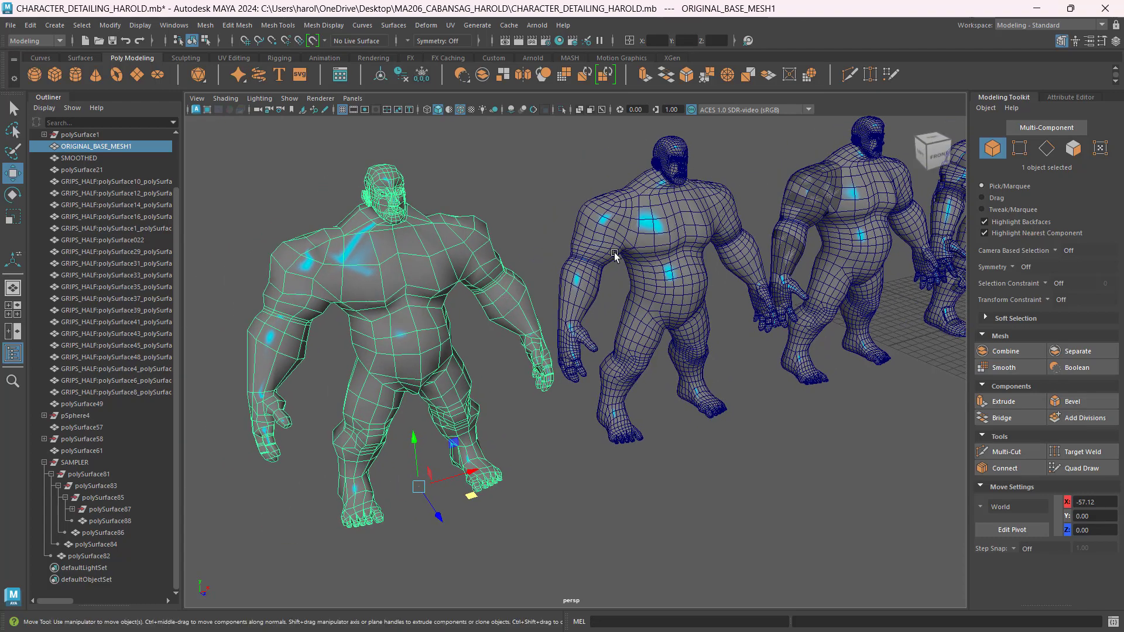
alt+drag(496, 309, 579, 408)
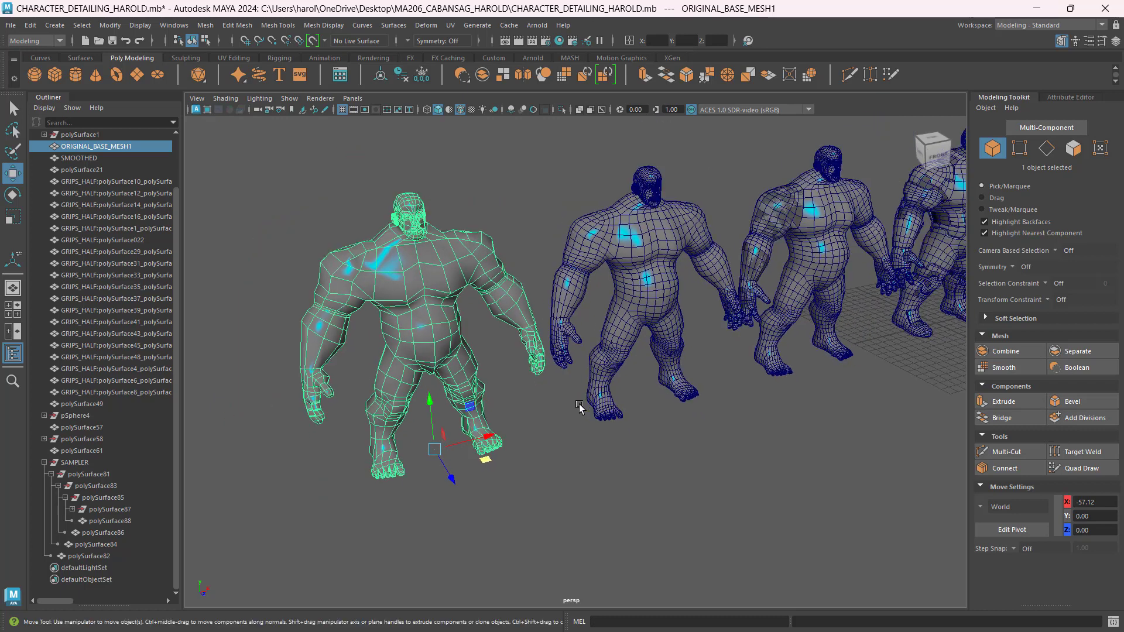
click(653, 234)
key(Delete)
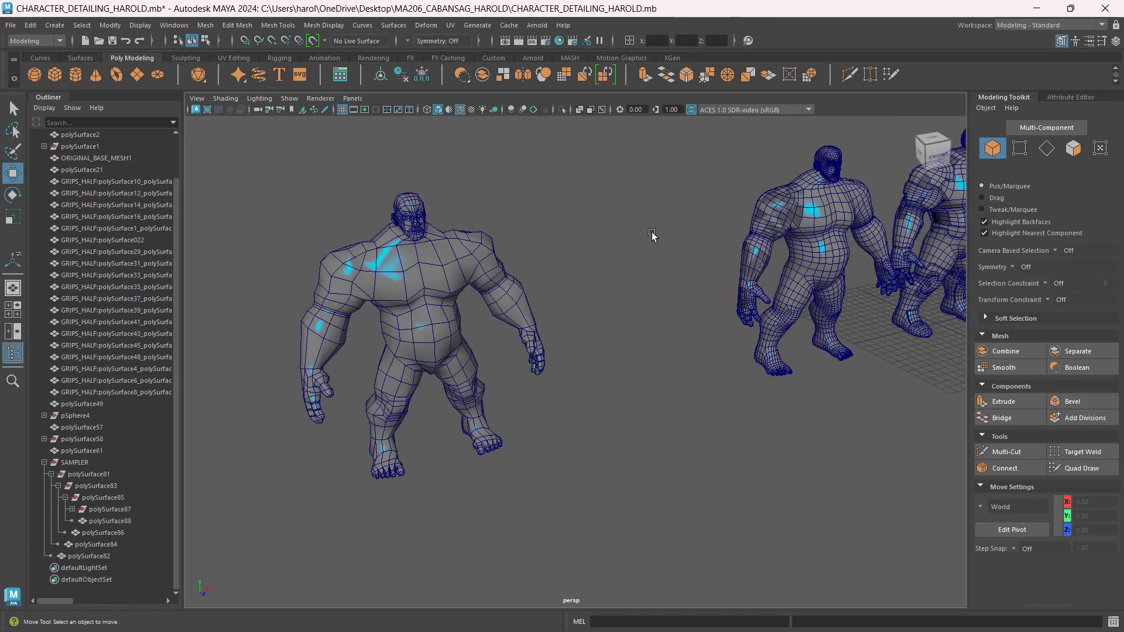
Duplicate the original base mesh and move the copy along X to about -38.02, into the empty gap
click(431, 314)
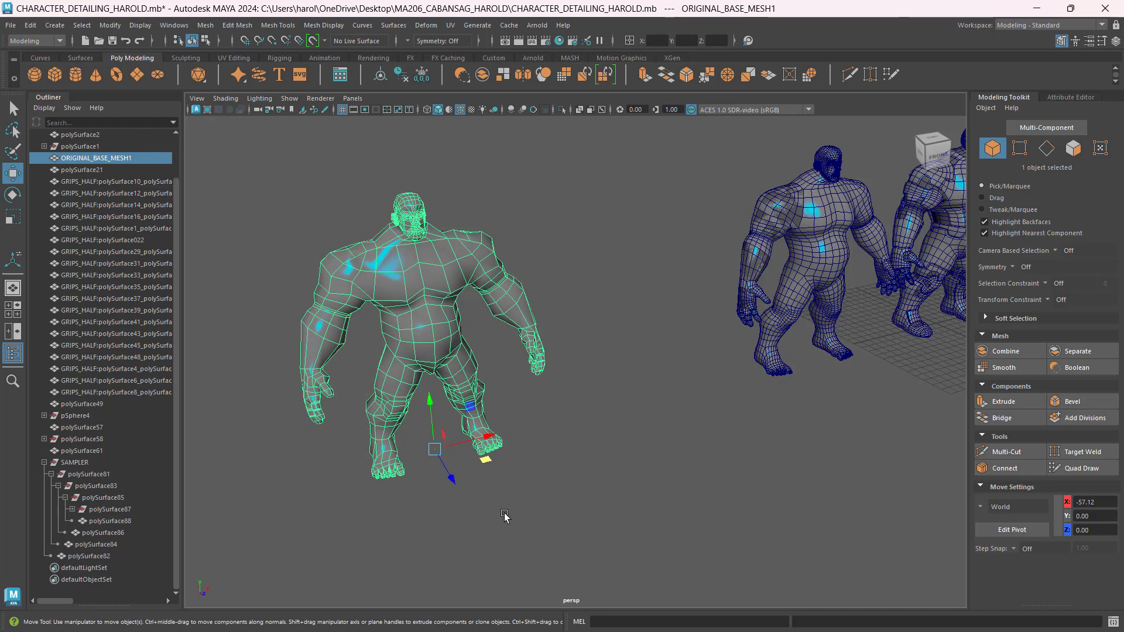
shift+drag(463, 446, 665, 395)
alt+drag(736, 433, 653, 432)
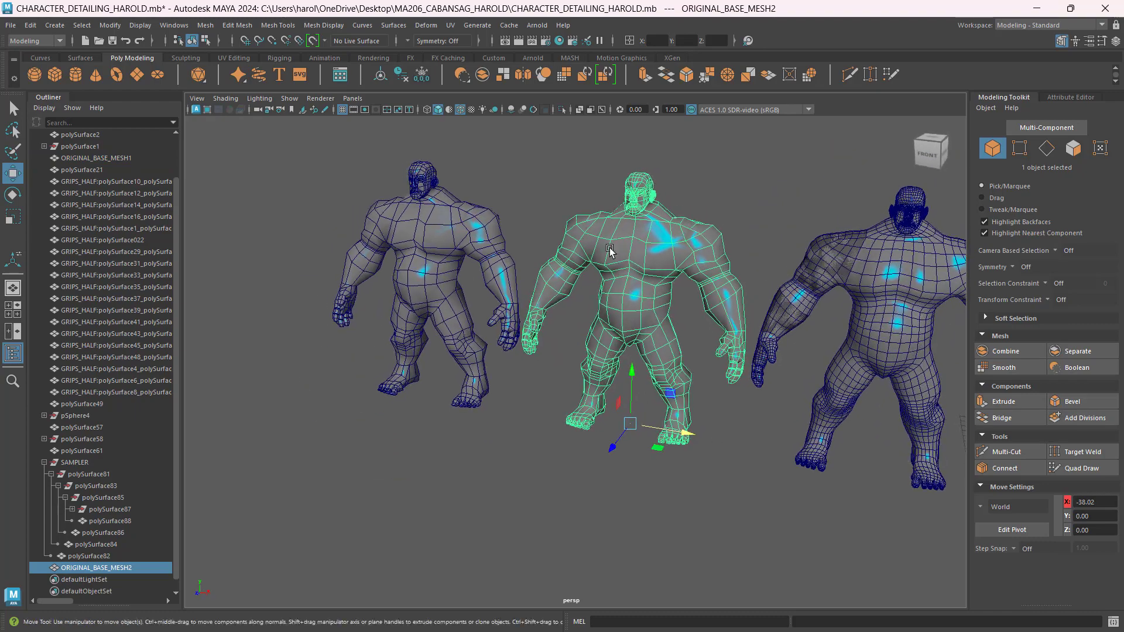
Apply Smooth with 1 division to the duplicated base mesh and move its settings popup clear of the model
scroll(610, 248, up, 5)
alt+middle_drag(621, 249, 535, 373)
scroll(535, 373, down, 3)
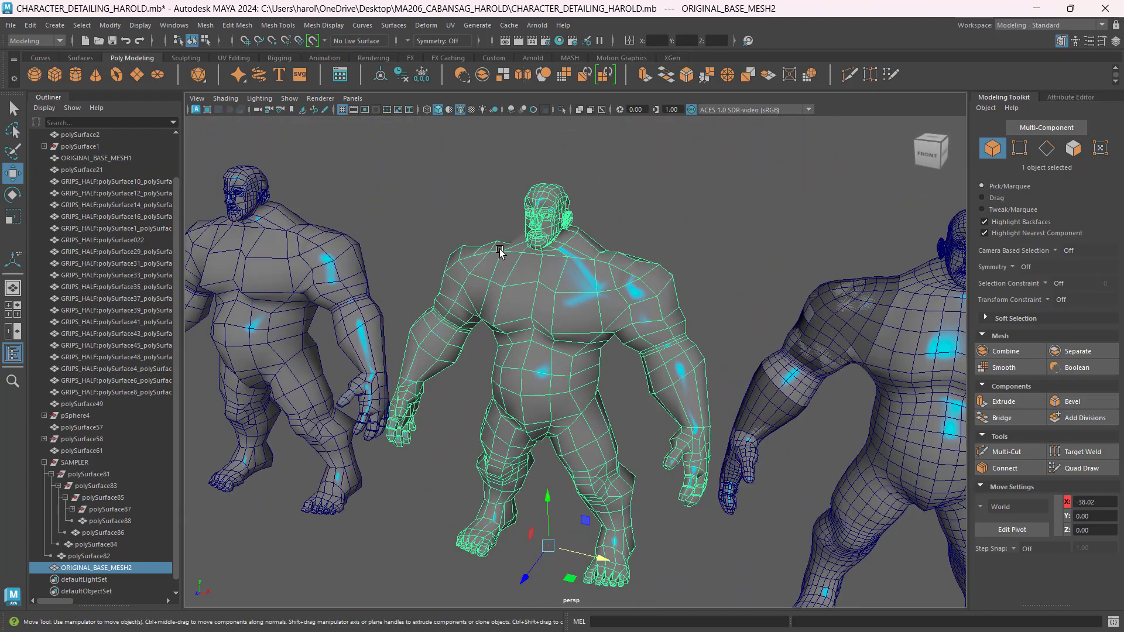
key(ctrl)
key(ctrl)
key(ctrl)
key(ctrl)
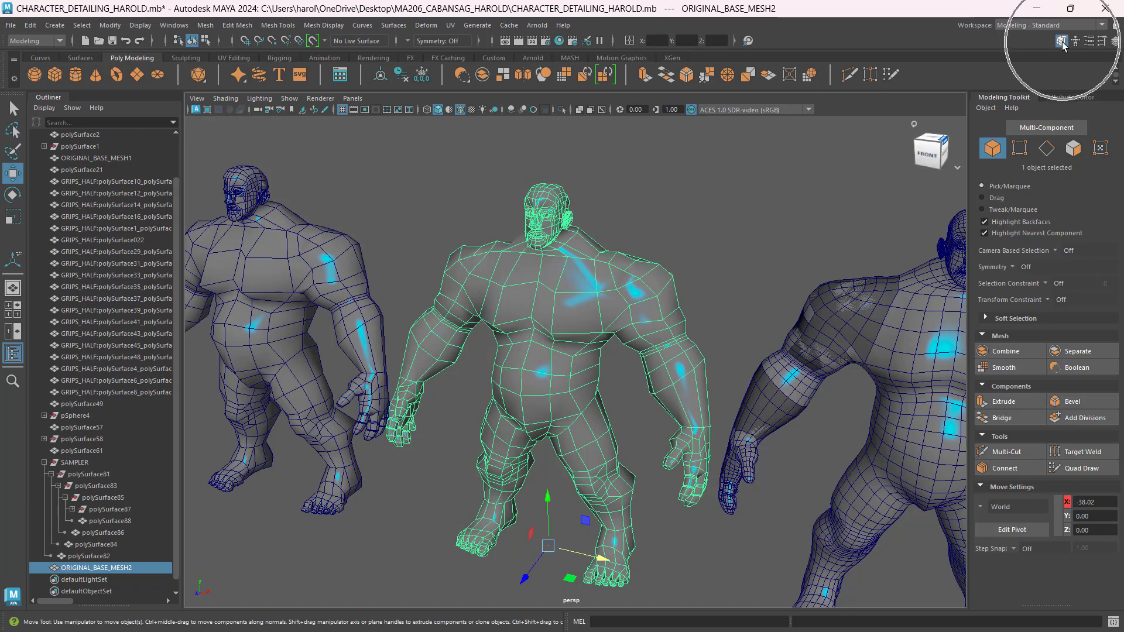
key(ctrl)
key(ctrl)
click(1014, 370)
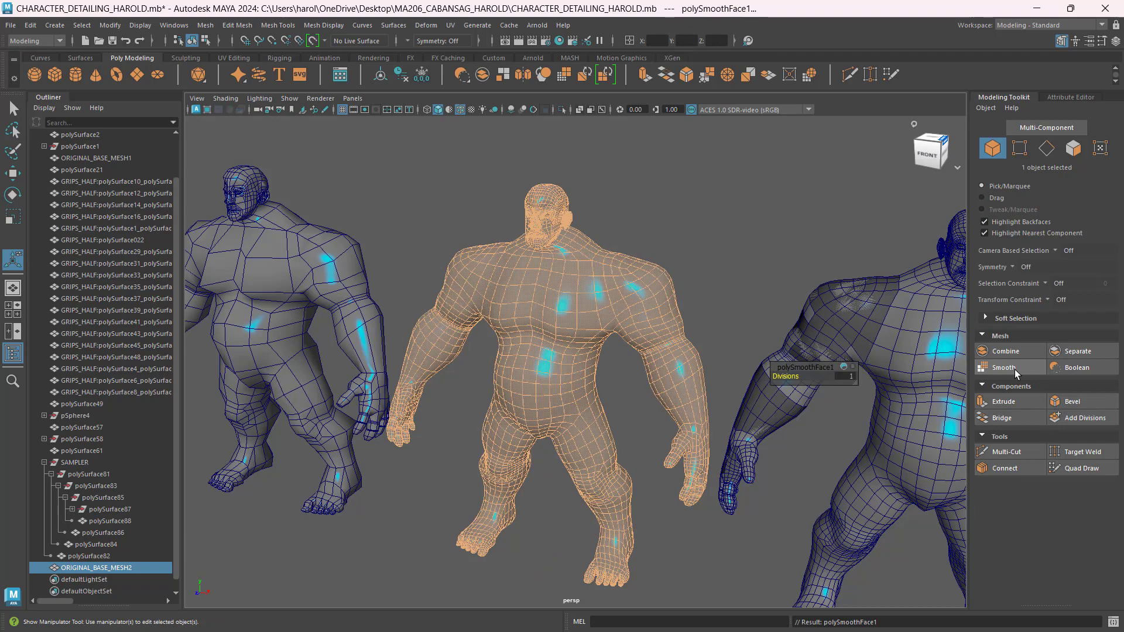
drag(780, 367, 696, 232)
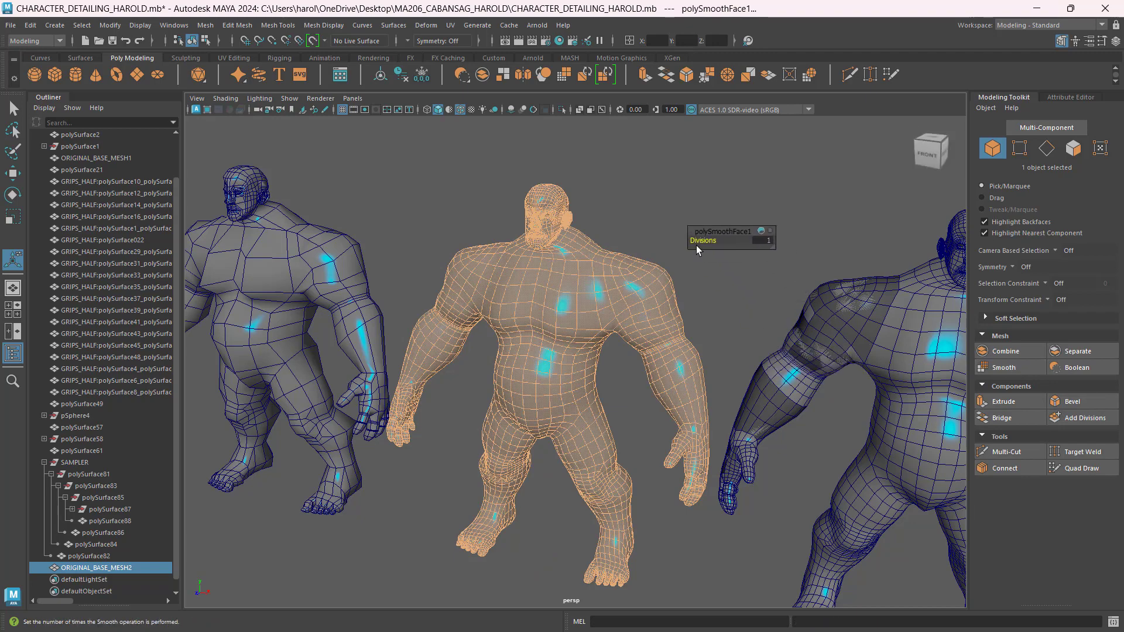
Compare the smoothed duplicate's edge density with the original base mesh
scroll(631, 284, up, 2)
scroll(631, 284, up, 1)
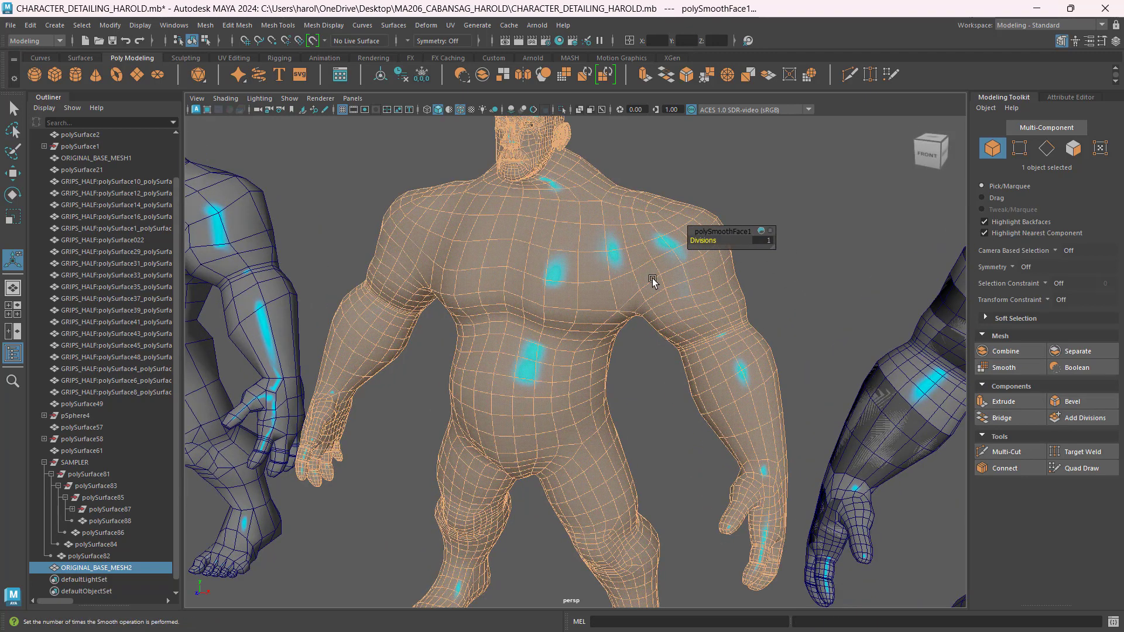
scroll(603, 279, up, 4)
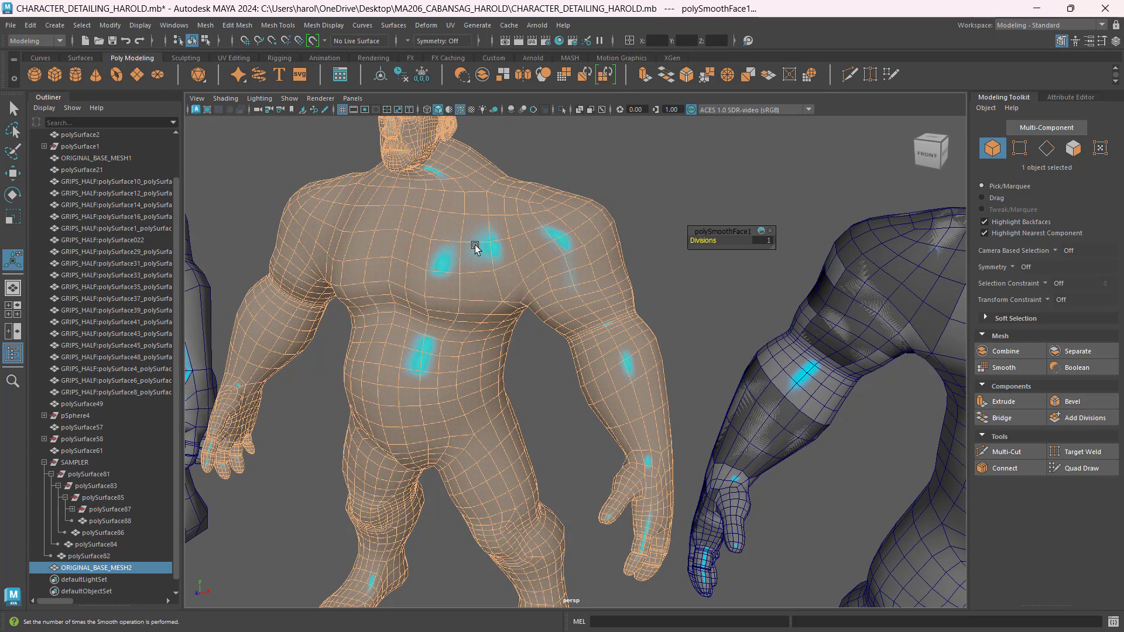
click(772, 244)
alt+middle_drag(555, 247, 608, 263)
mouse_move(332, 280)
alt+middle_down()
mouse_move(535, 261)
mouse_move(717, 269)
alt+middle_up()
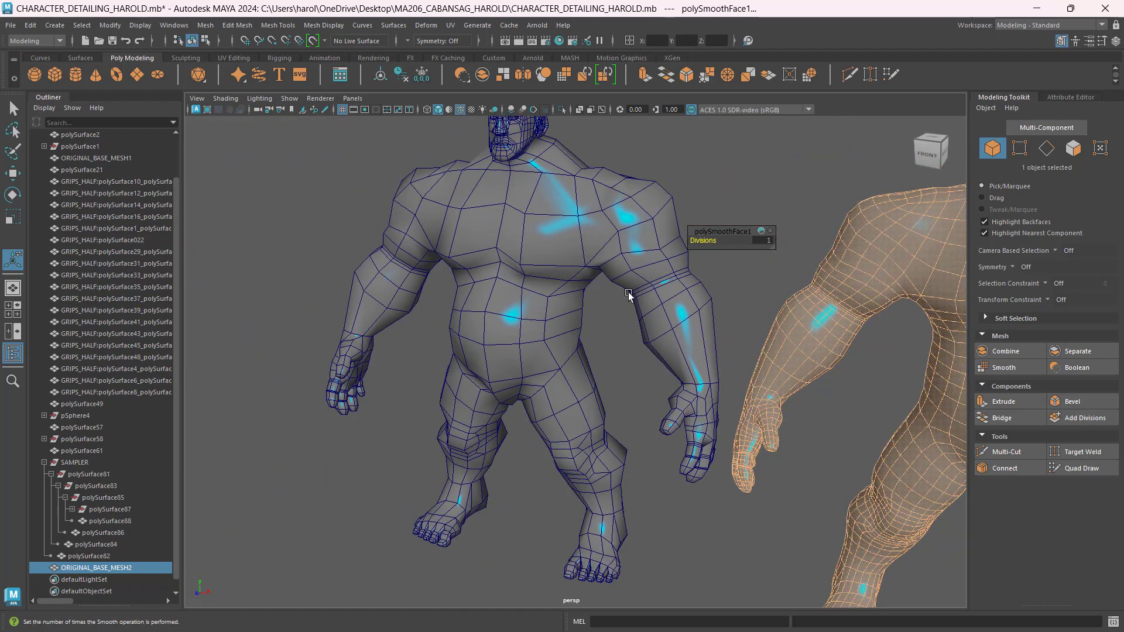
alt+middle_drag(628, 295, 394, 323)
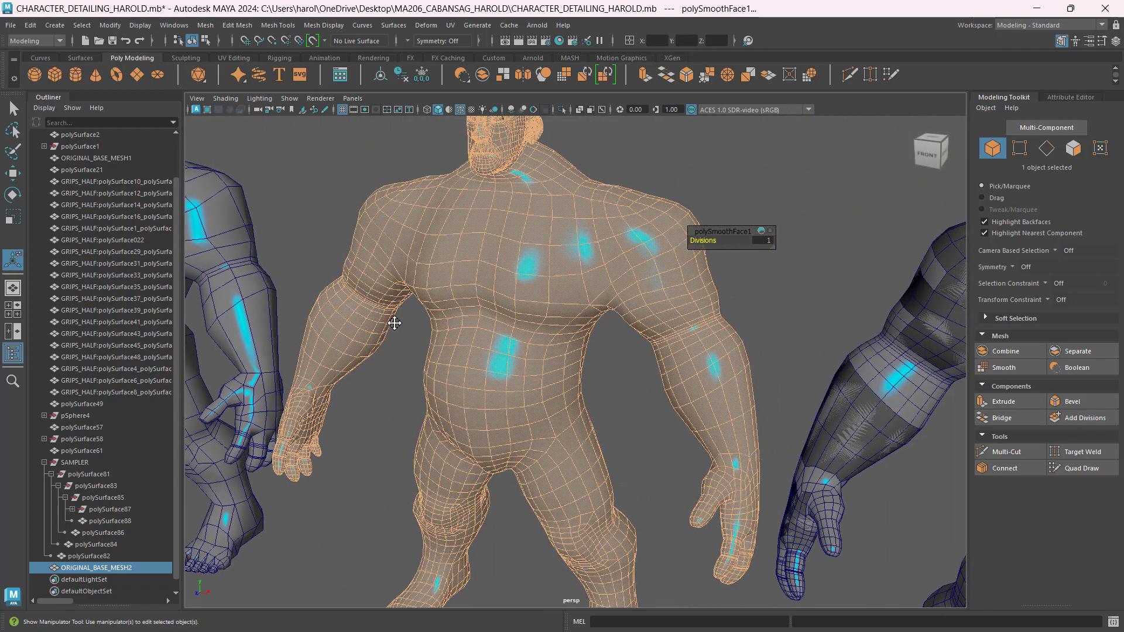
Set the Smooth operation's divisions to 2 on the duplicate
click(769, 241)
text(2)
key(Return)
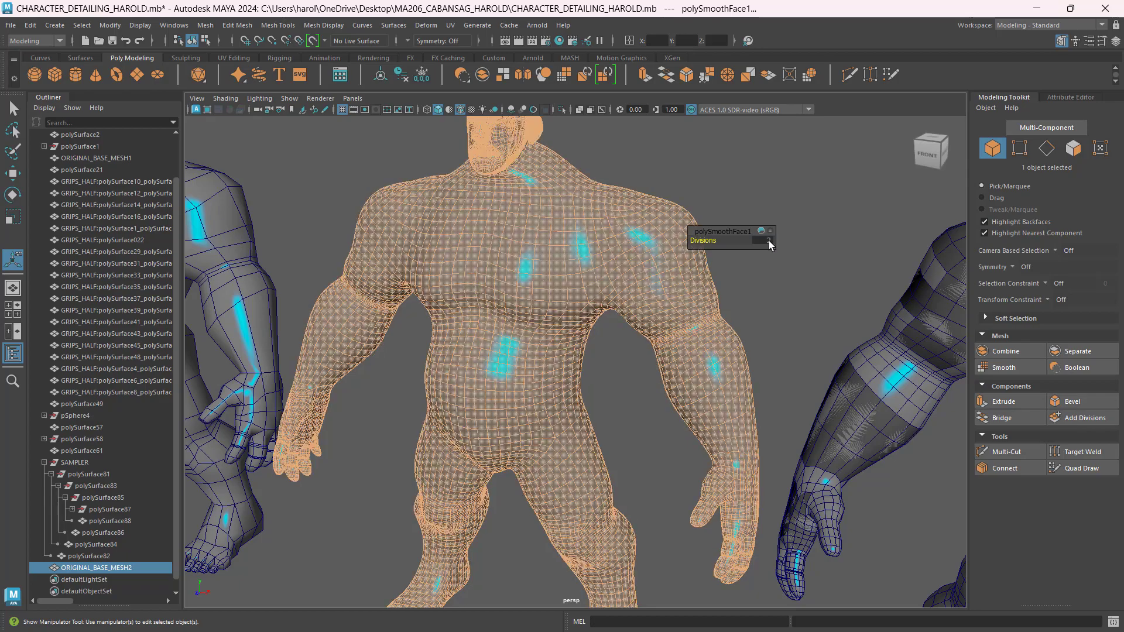
Set the duplicate's smoothing divisions to 1 and switch to the Move tool
alt+drag(580, 286, 680, 263)
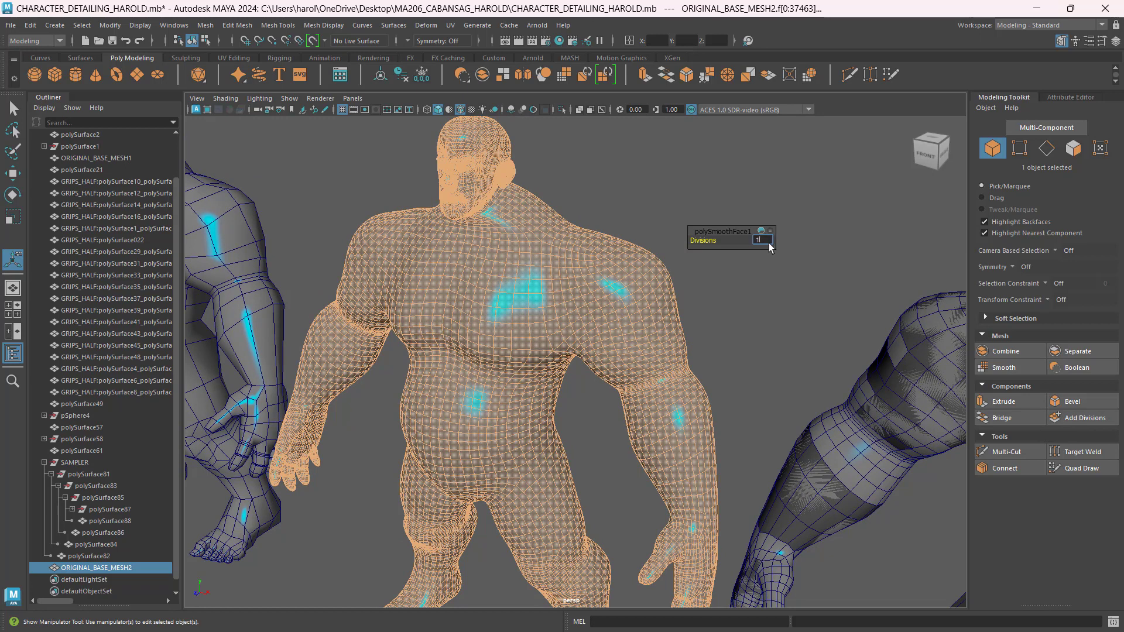
key(Return)
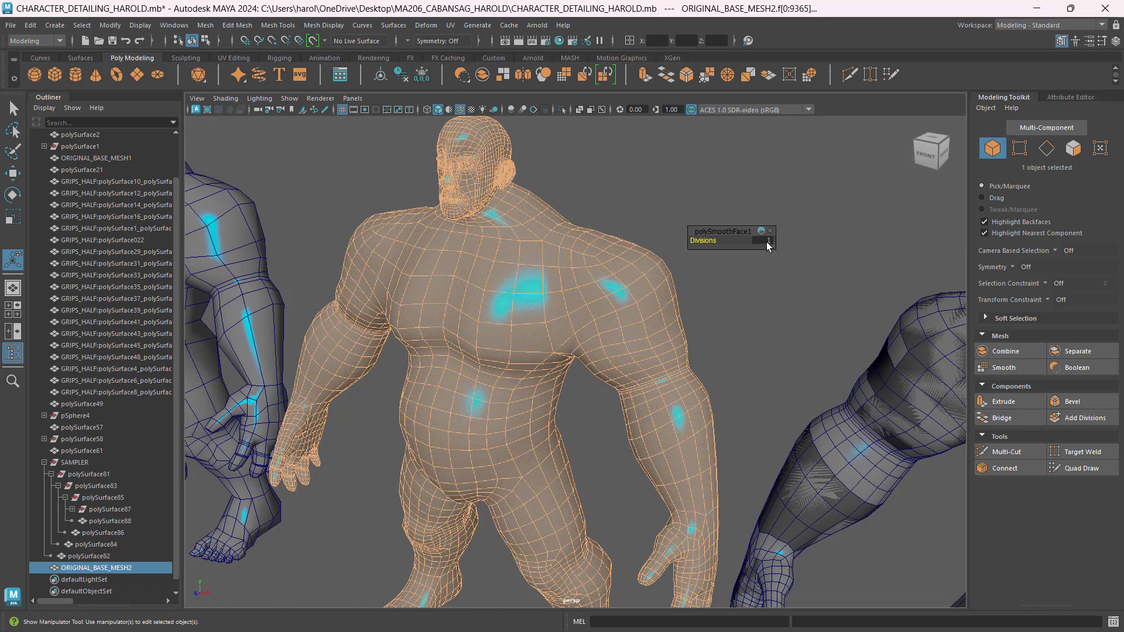
click(11, 173)
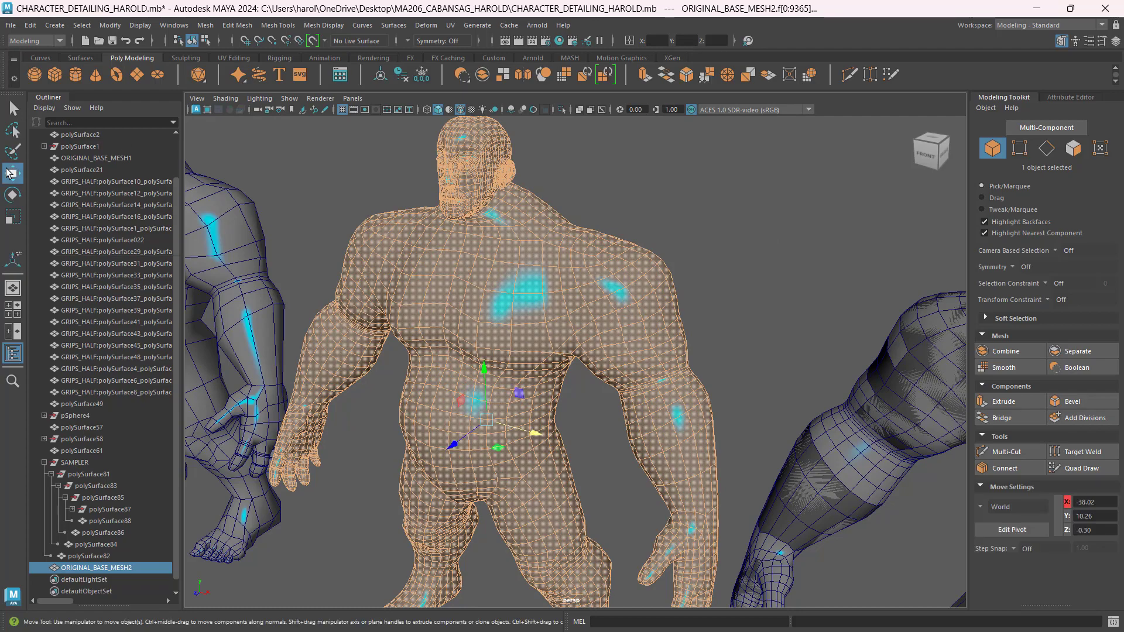
Compare the smoothed duplicate's topology with the original base mesh, selecting each body in turn
click(301, 200)
scroll(429, 279, down, 3)
alt+drag(428, 279, 441, 275)
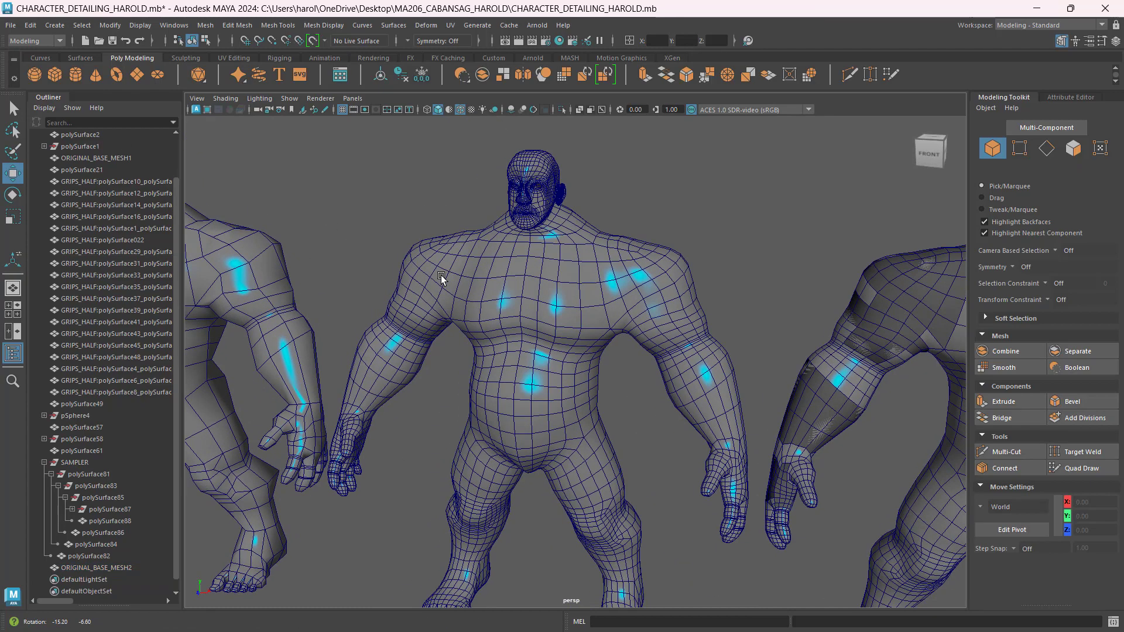
alt+middle_drag(440, 276, 620, 303)
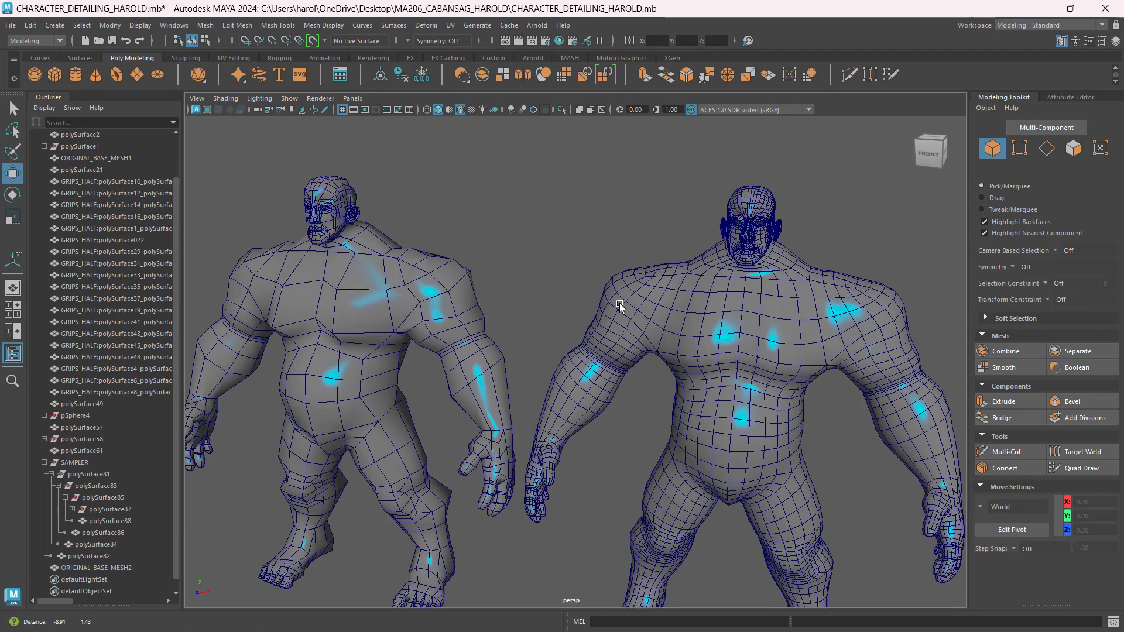
scroll(613, 272, up, 5)
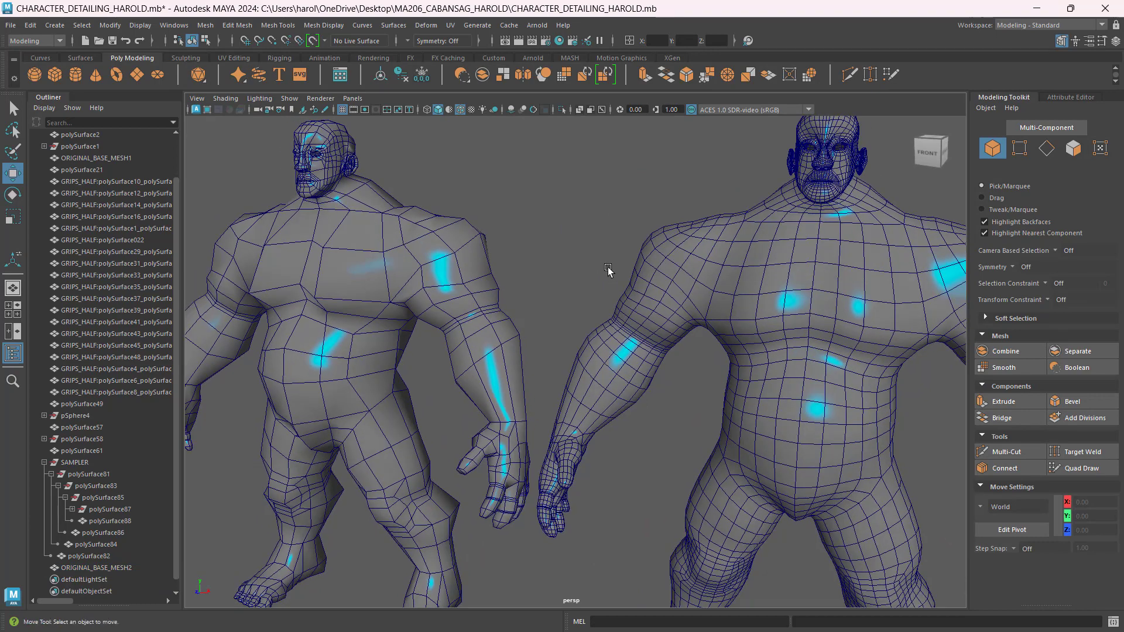
click(812, 271)
click(345, 269)
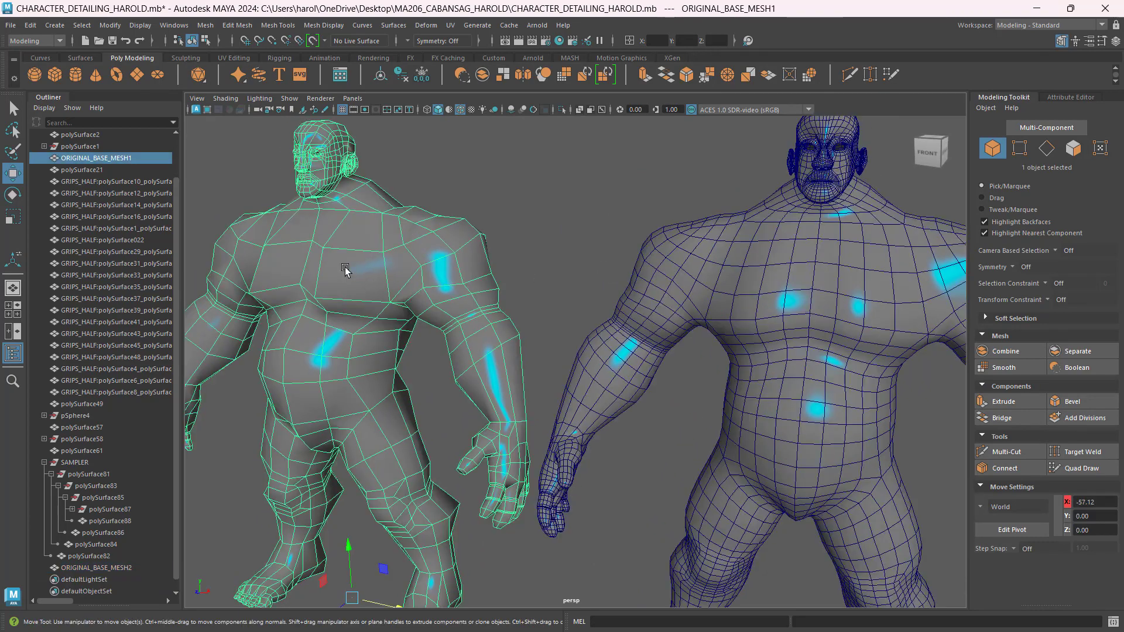
scroll(328, 279, up, 2)
click(343, 255)
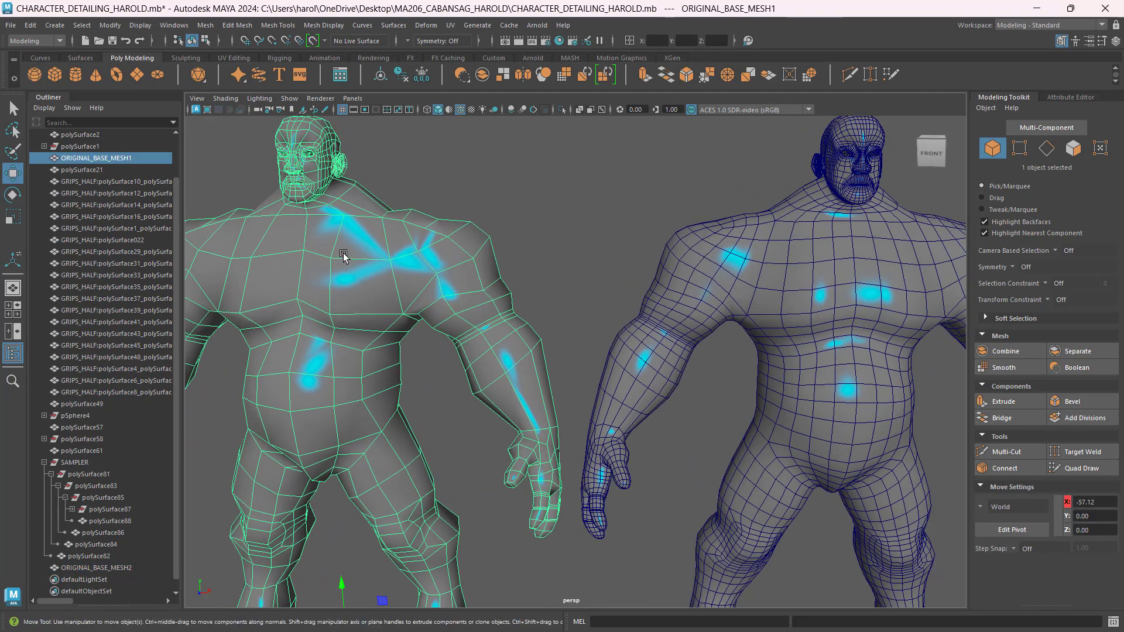
scroll(344, 255, down, 2)
alt+middle_drag(498, 277, 319, 263)
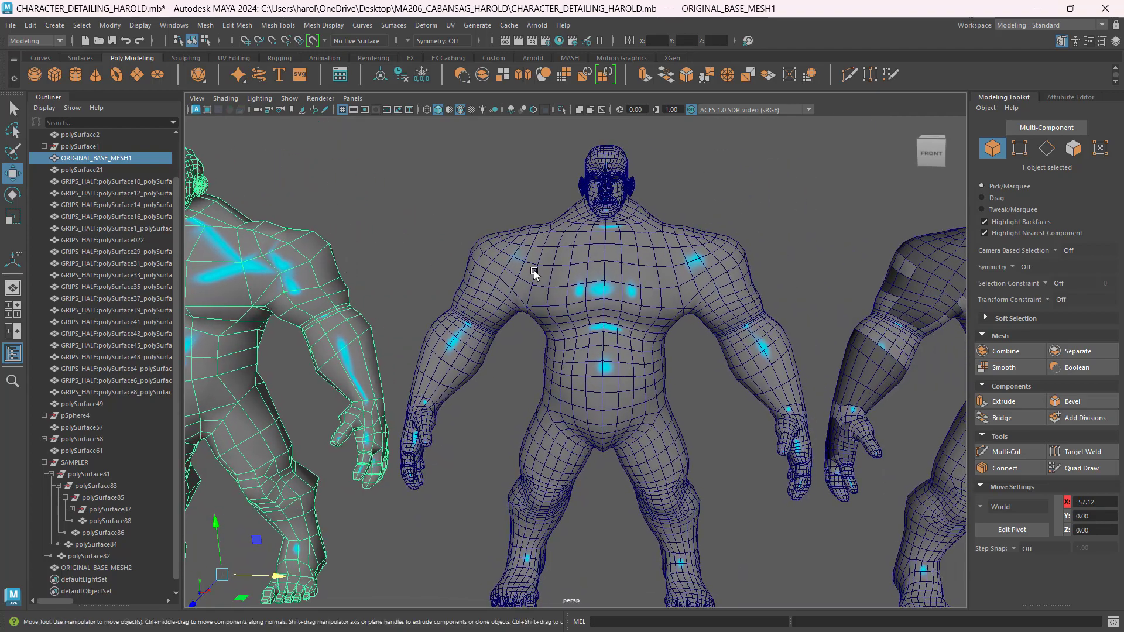
click(630, 280)
mouse_move(629, 279)
alt+mouse_down()
mouse_move(708, 308)
mouse_move(673, 319)
mouse_move(744, 328)
alt+mouse_up()
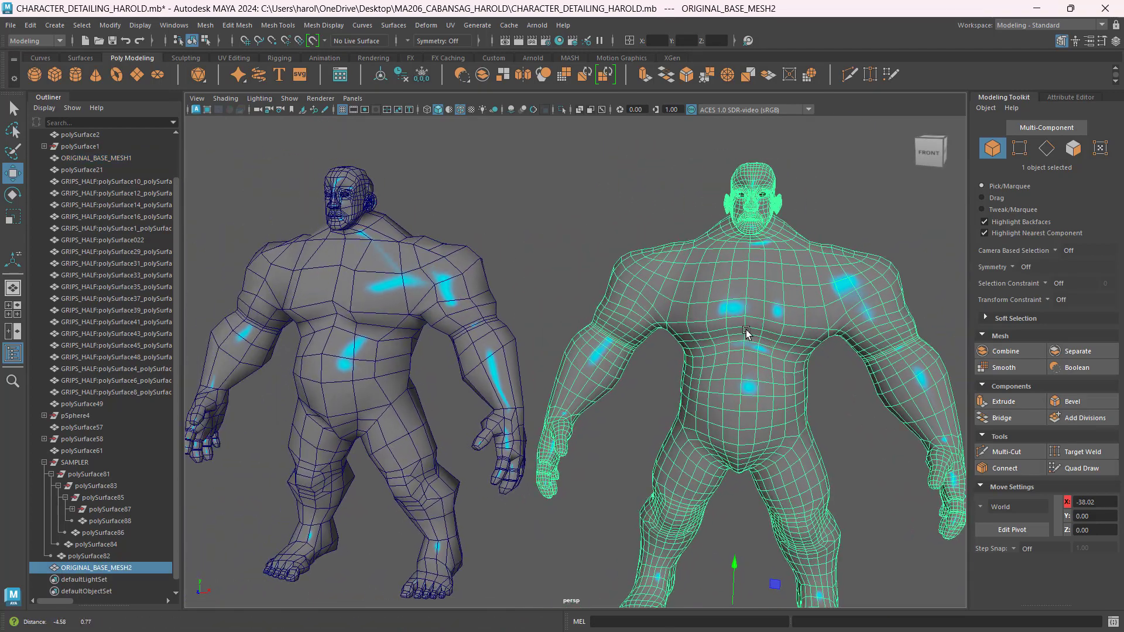
Hide the original low-density base mesh, ORIGINAL_BASE_MESH1
click(375, 273)
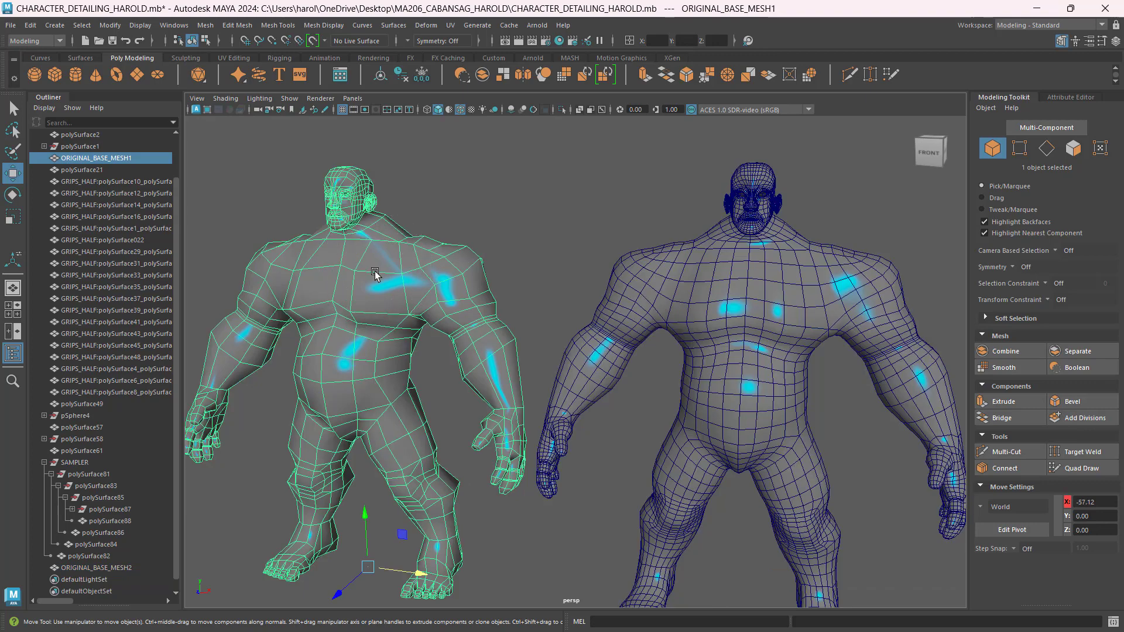
key(ctrl+h)
alt+drag(743, 318, 576, 267)
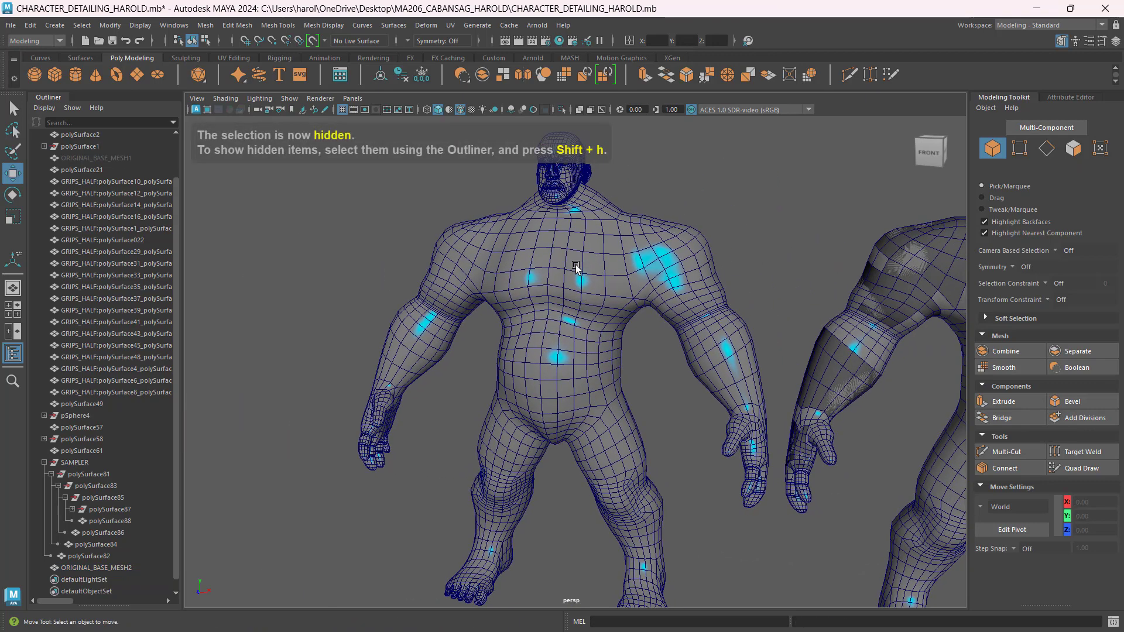
Rename the smoothed duplicate as ORIGINAL_BASE_MESH_LV02
click(576, 267)
scroll(79, 325, down, 1)
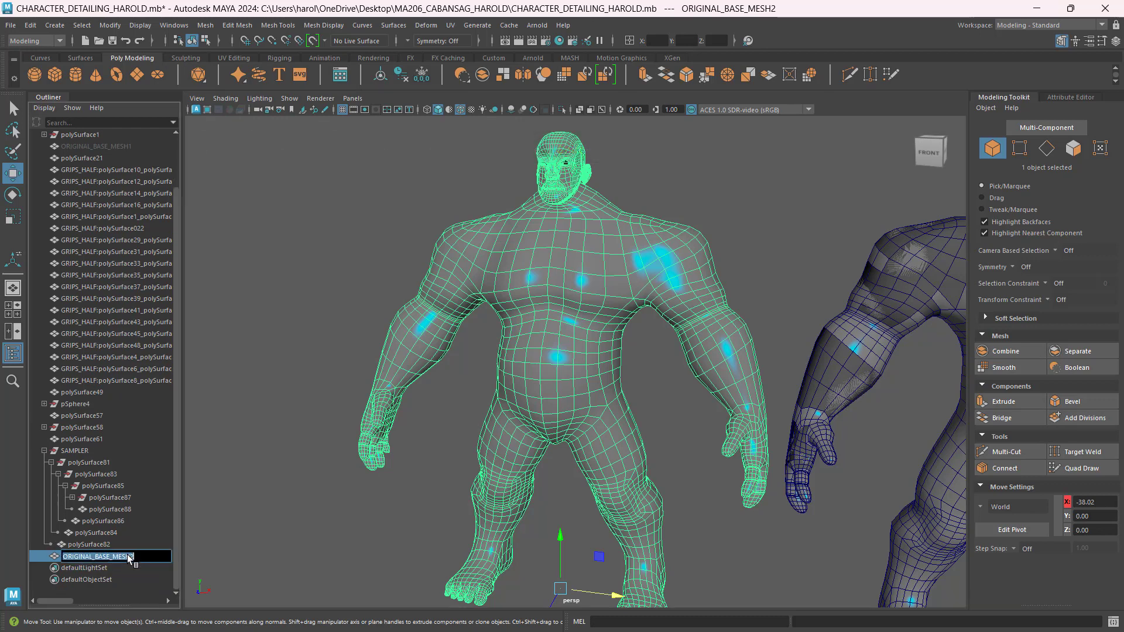
double_click(128, 557)
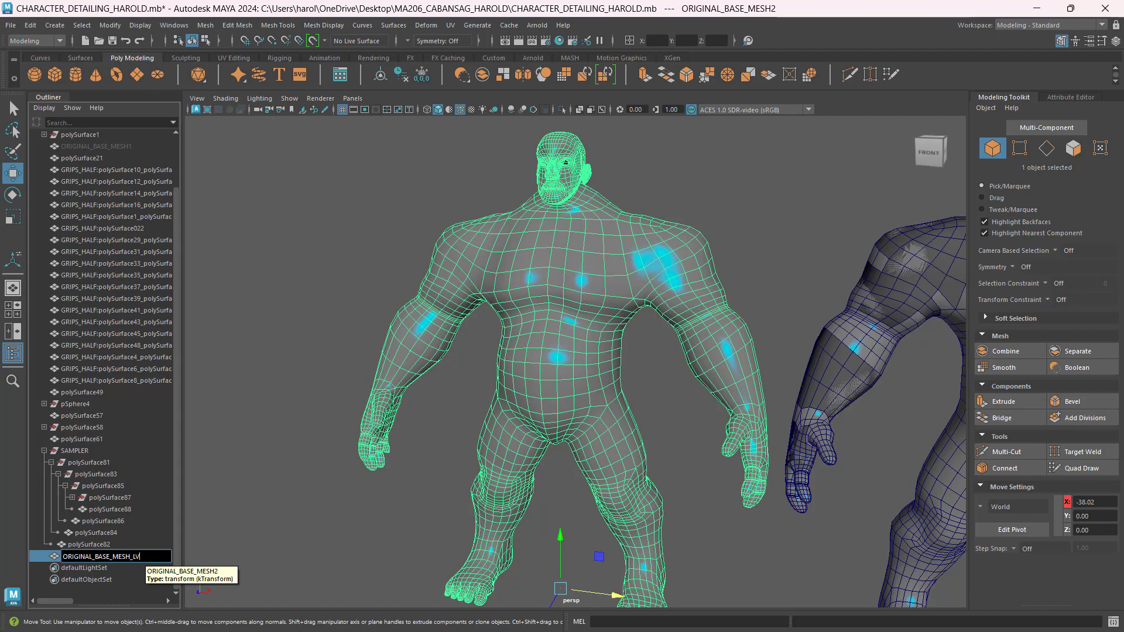
key(Return)
alt+drag(502, 301, 487, 275)
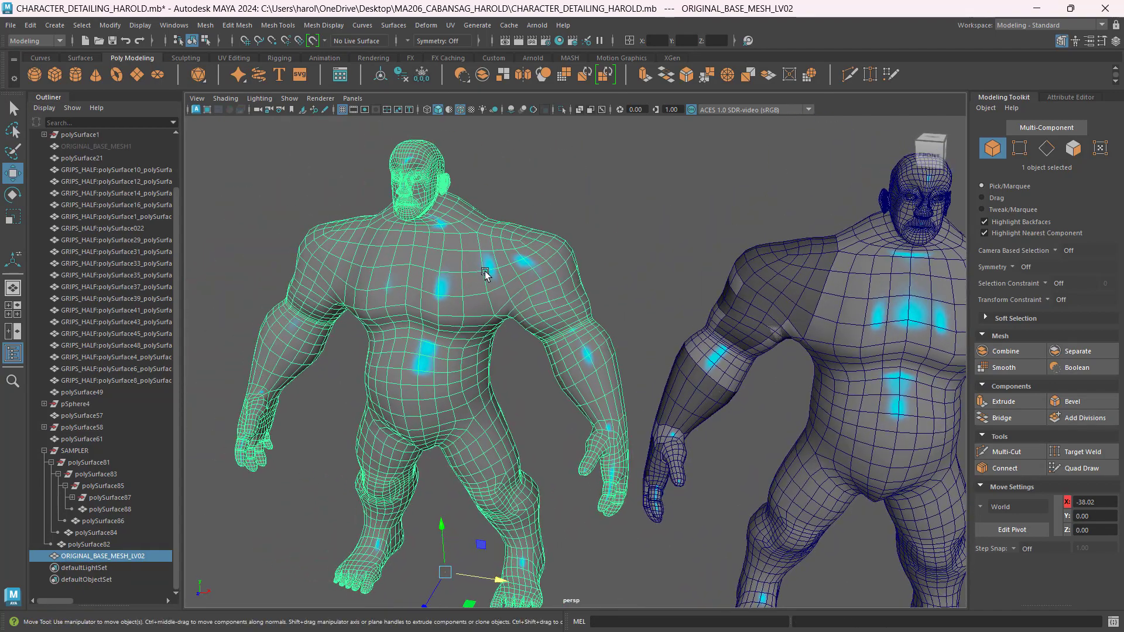
Examine the SAMPLER character's body mesh and arm sections beside the smoothed base mesh
click(654, 232)
alt+drag(674, 248, 535, 200)
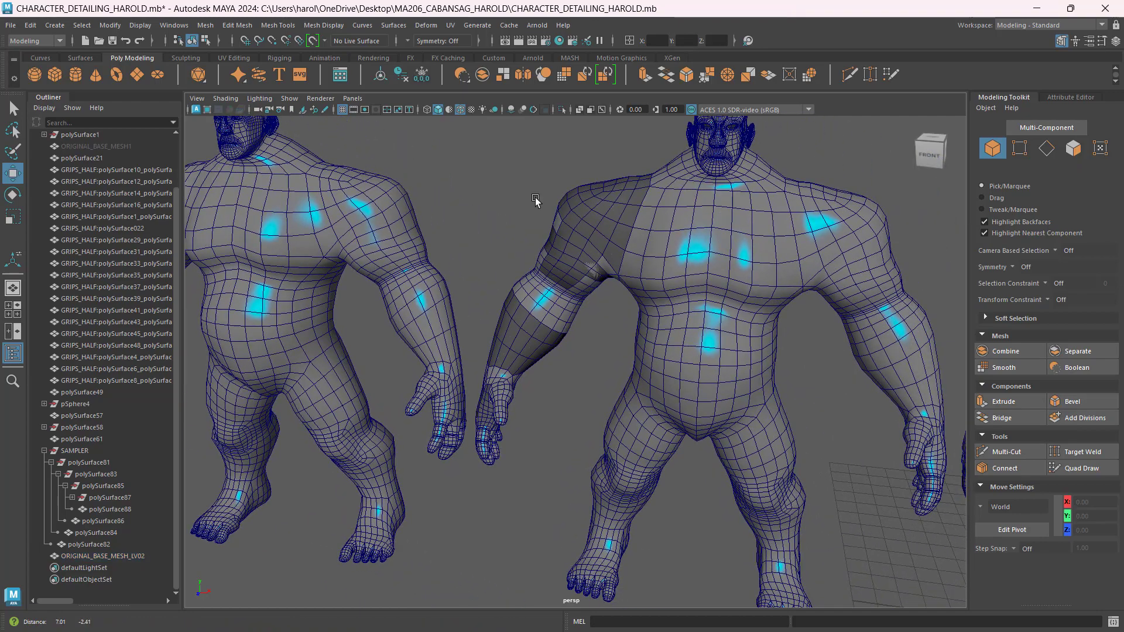
click(618, 207)
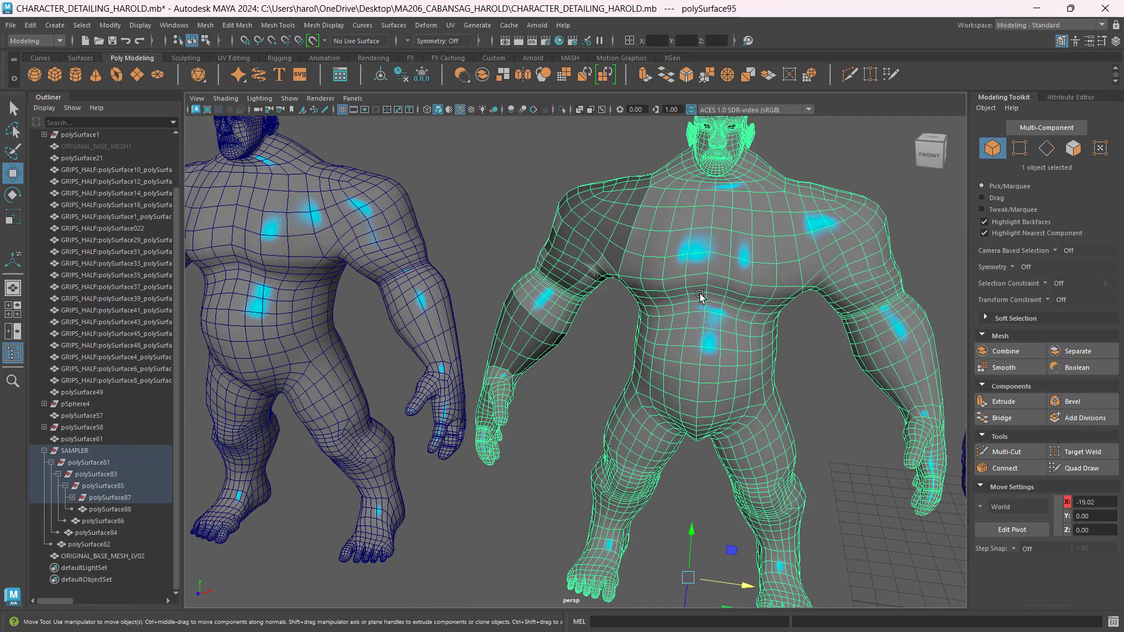
click(574, 401)
alt+drag(574, 402, 658, 258)
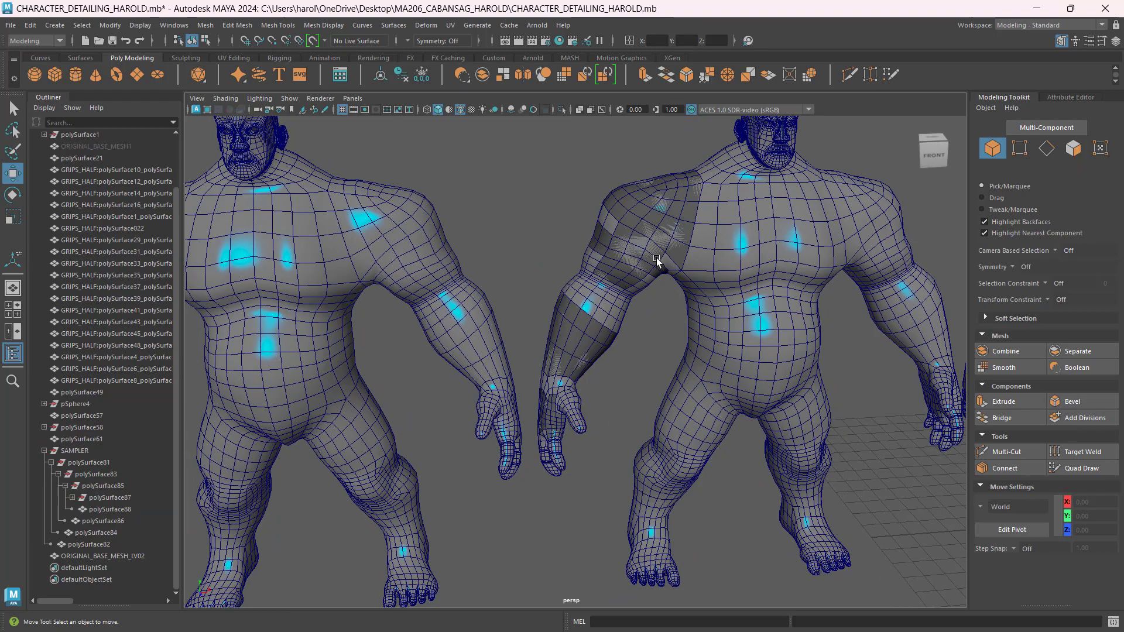
click(665, 206)
mouse_move(660, 337)
alt+mouse_down()
mouse_move(643, 336)
mouse_move(662, 343)
alt+mouse_up()
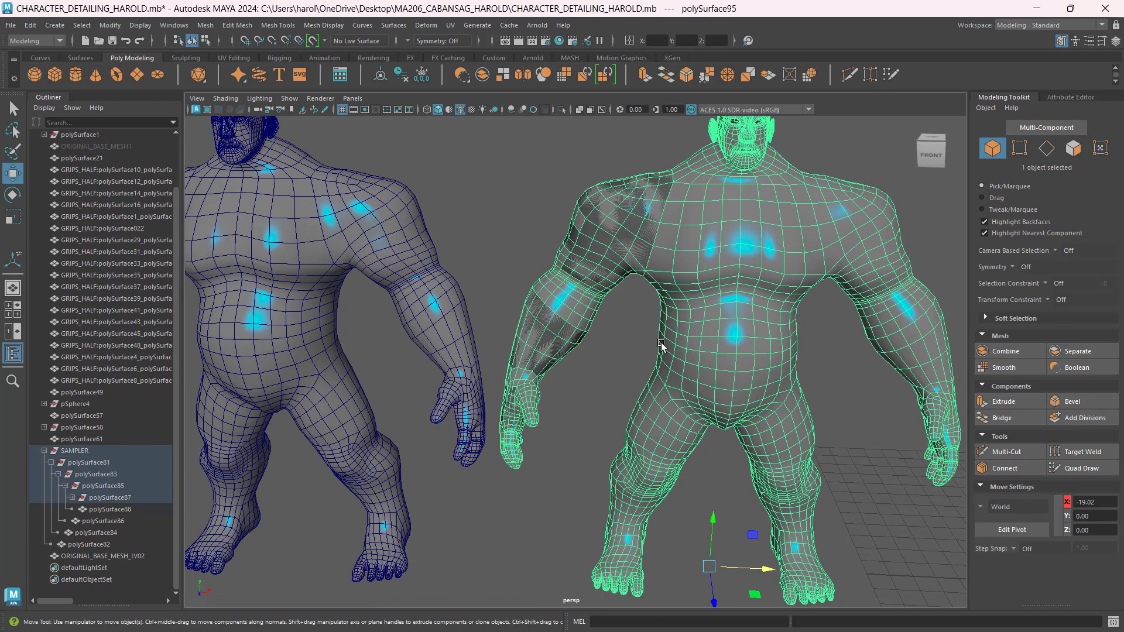
click(653, 343)
scroll(700, 370, down, 2)
alt+middle_drag(699, 370, 730, 424)
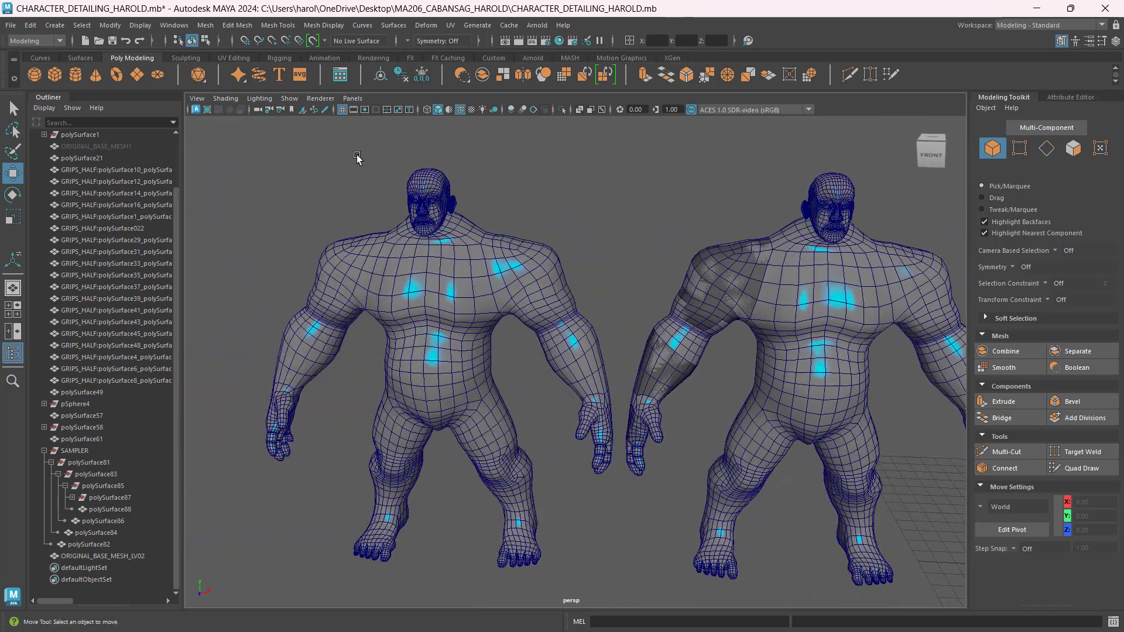
Compare the smoothed base mesh with the SAMPLER character, selecting both together and the base mesh alone
drag(357, 156, 811, 463)
drag(489, 539, 334, 521)
alt+middle_drag(401, 507, 518, 499)
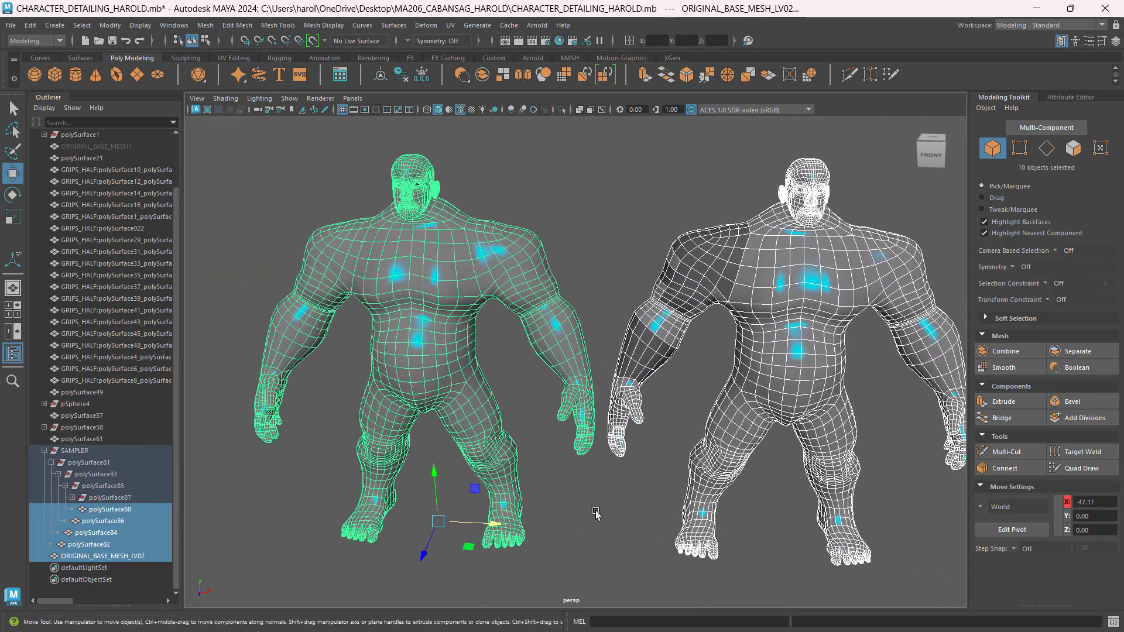
click(597, 492)
click(507, 290)
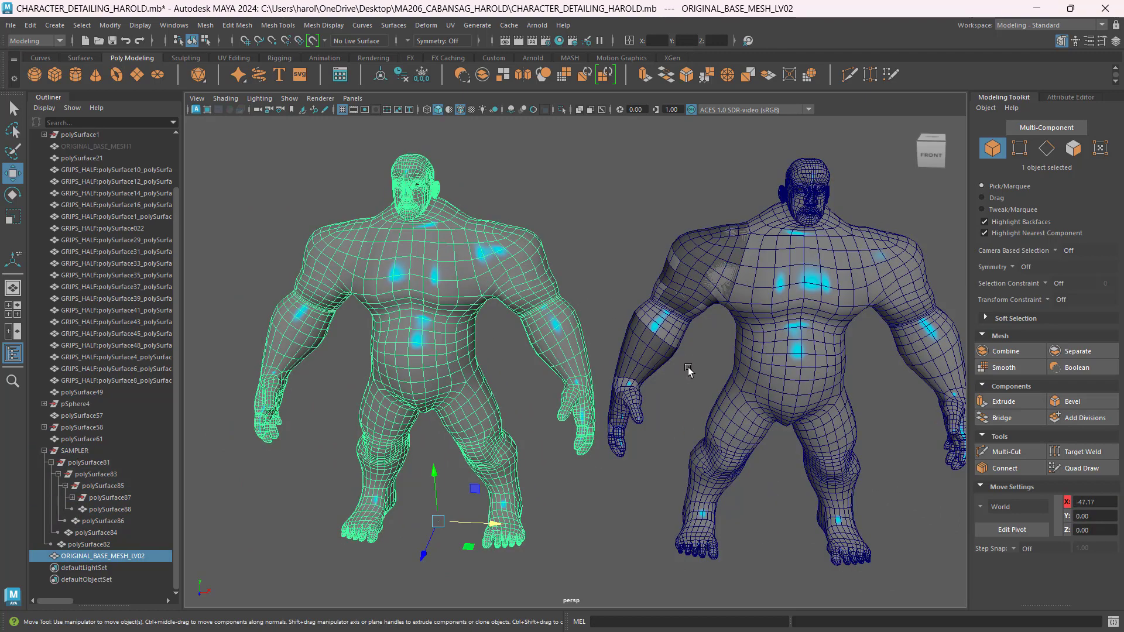
alt+middle_drag(688, 368, 601, 371)
Pull the SAMPLER's separate upper-arm piece forward off the arm along Z and undo the move
click(582, 278)
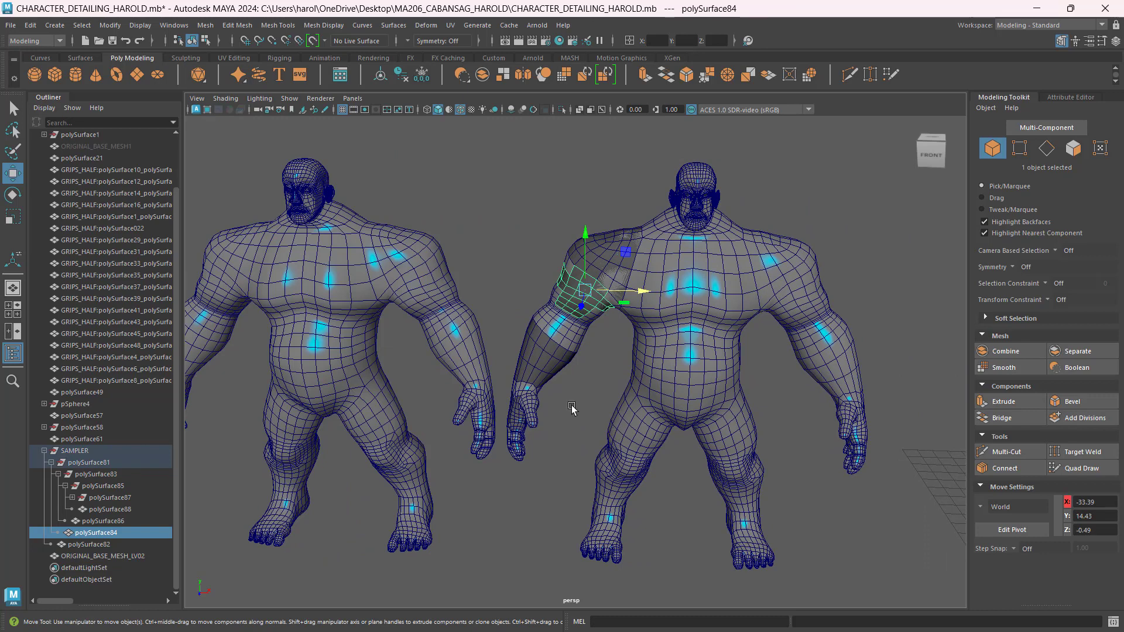
scroll(504, 275, up, 8)
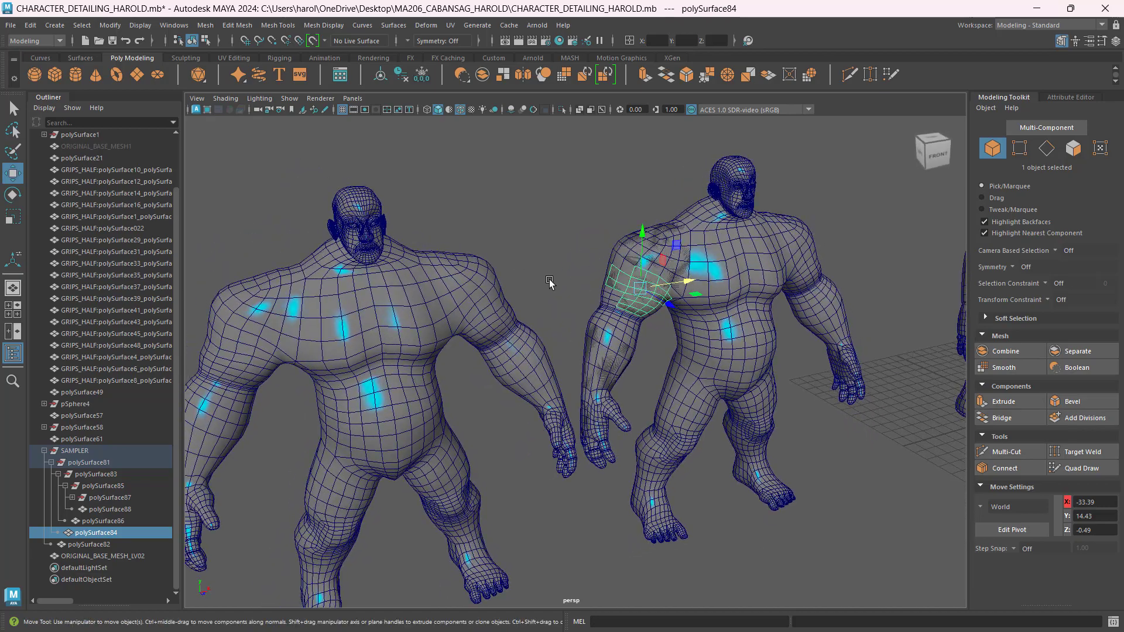
scroll(538, 303, up, 3)
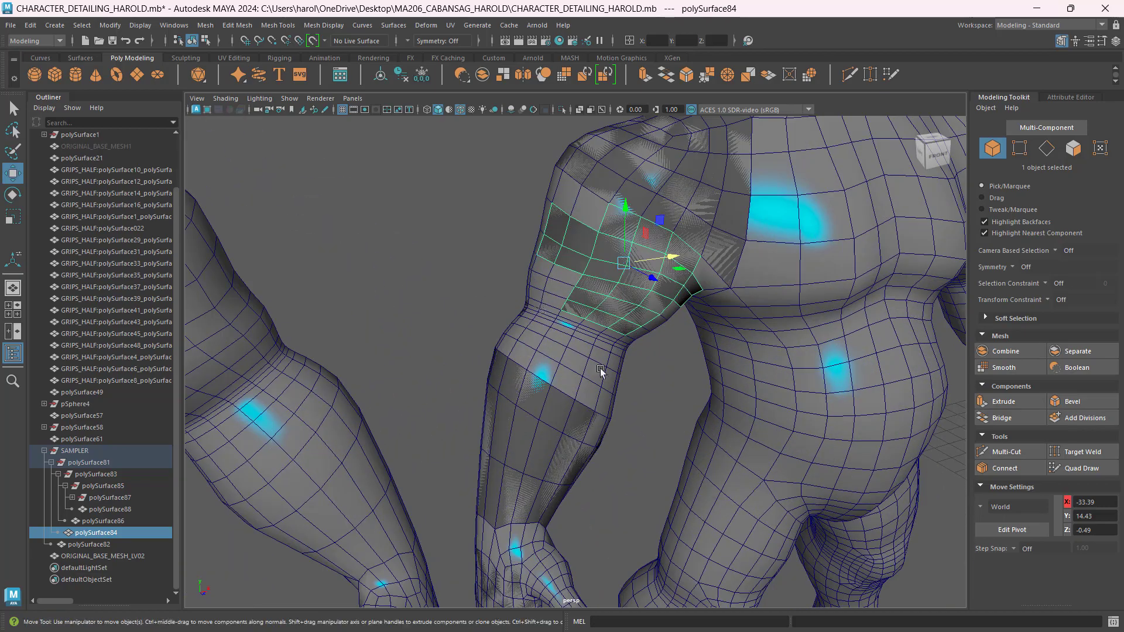
alt+drag(712, 426, 673, 498)
scroll(556, 287, up, 2)
alt+drag(554, 291, 715, 431)
click(717, 431)
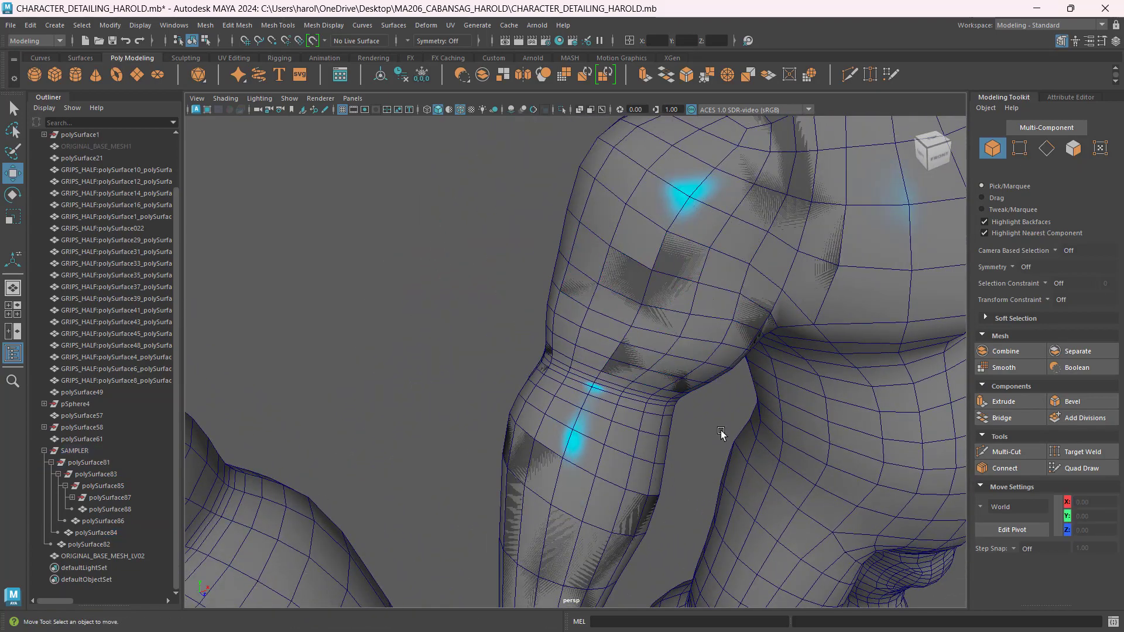
key(ctrl+z)
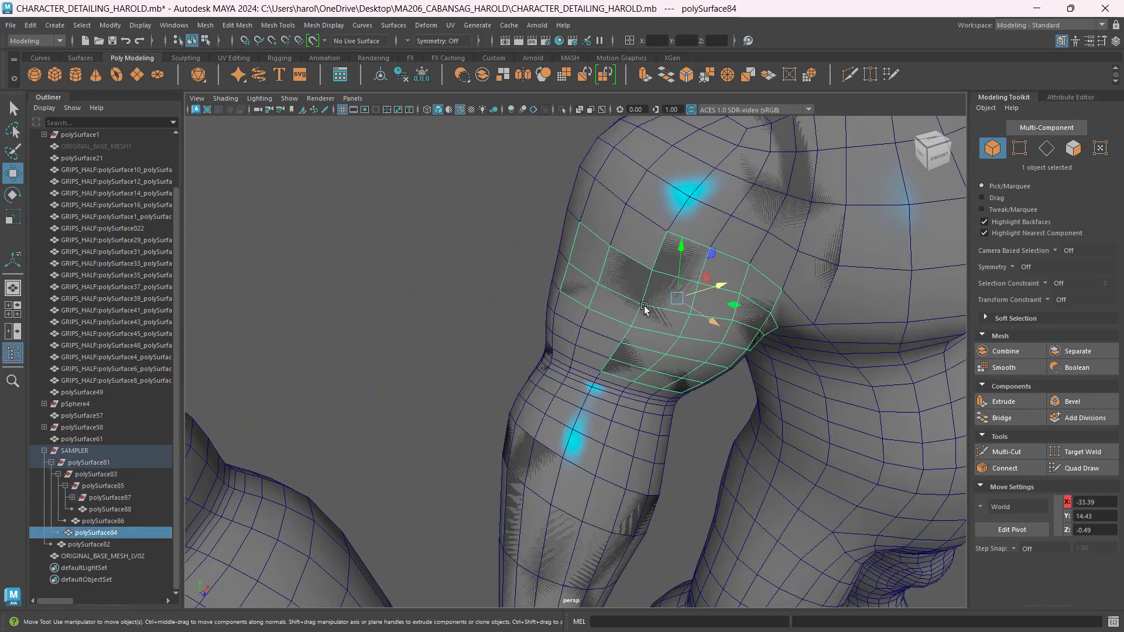
drag(704, 317, 761, 368)
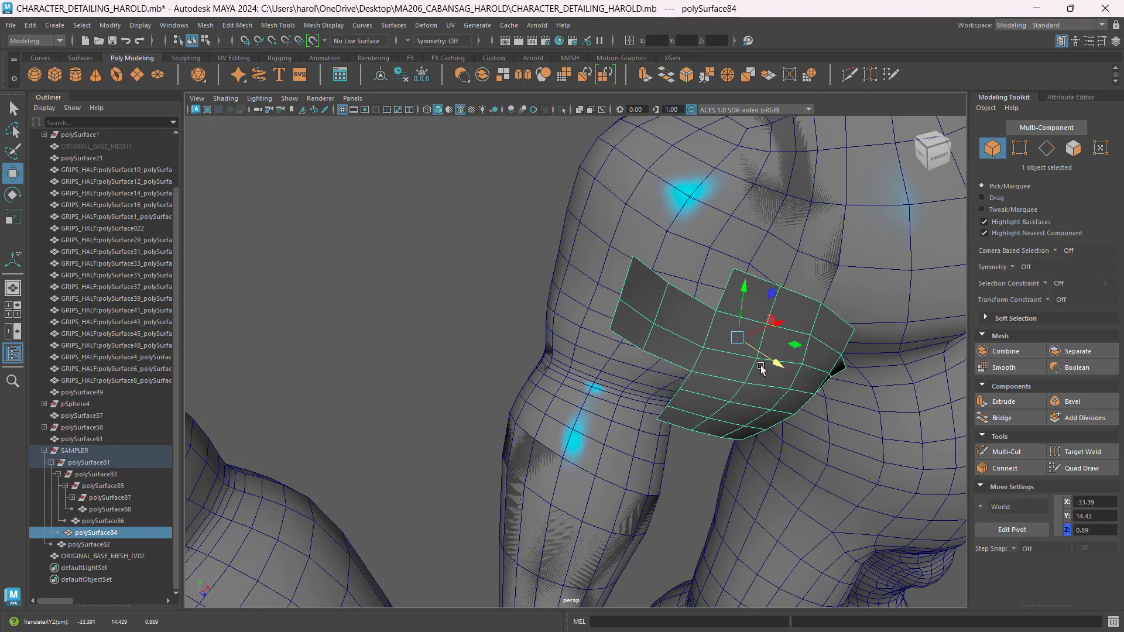
key(ctrl+z)
Lift the SAMPLER's shoulder piece up off the body and undo the move
alt+drag(730, 422, 679, 435)
click(648, 179)
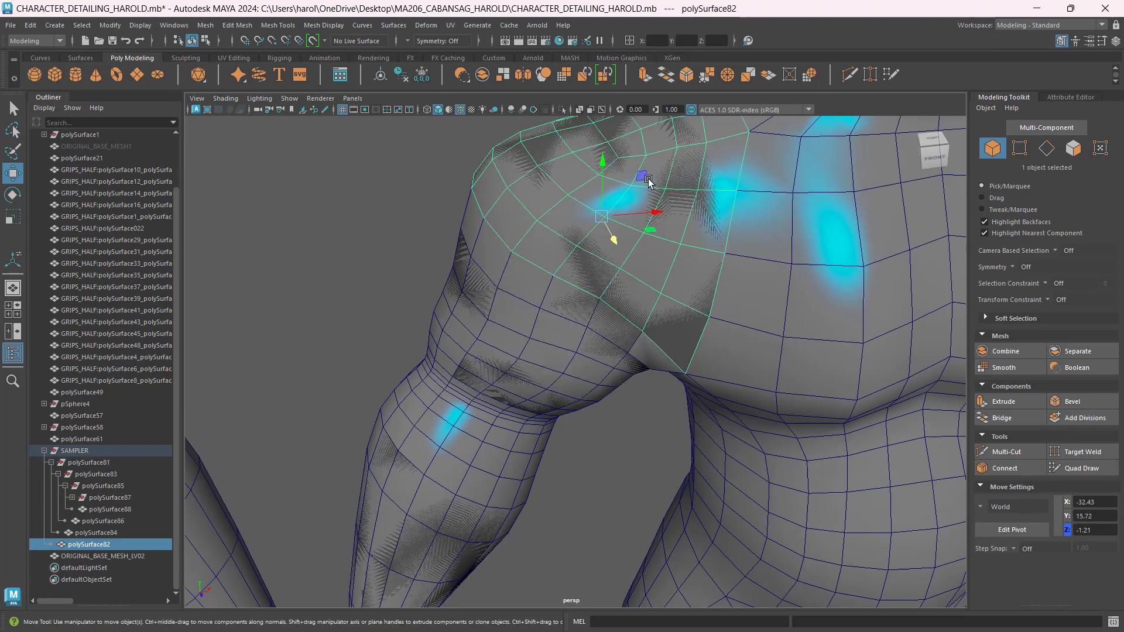
scroll(649, 246, down, 5)
alt+drag(649, 263, 577, 190)
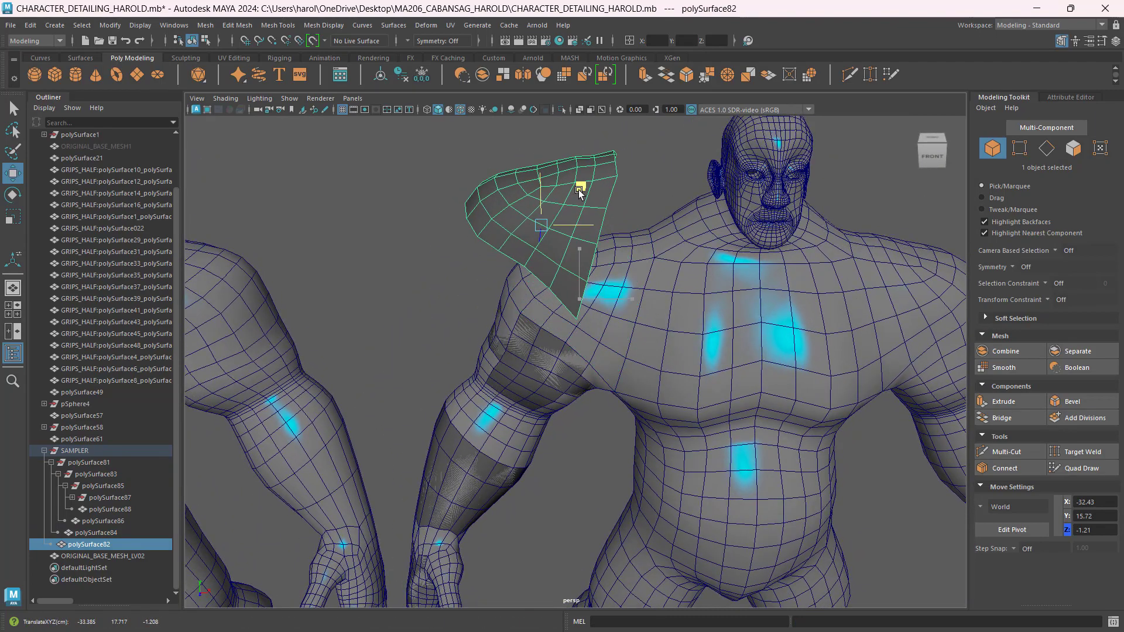
key(ctrl+z)
Examine the SAMPLER's forearm and hand, selecting the separate forearm piece and the body around it
alt+drag(627, 353, 604, 334)
alt+middle_drag(526, 336, 686, 382)
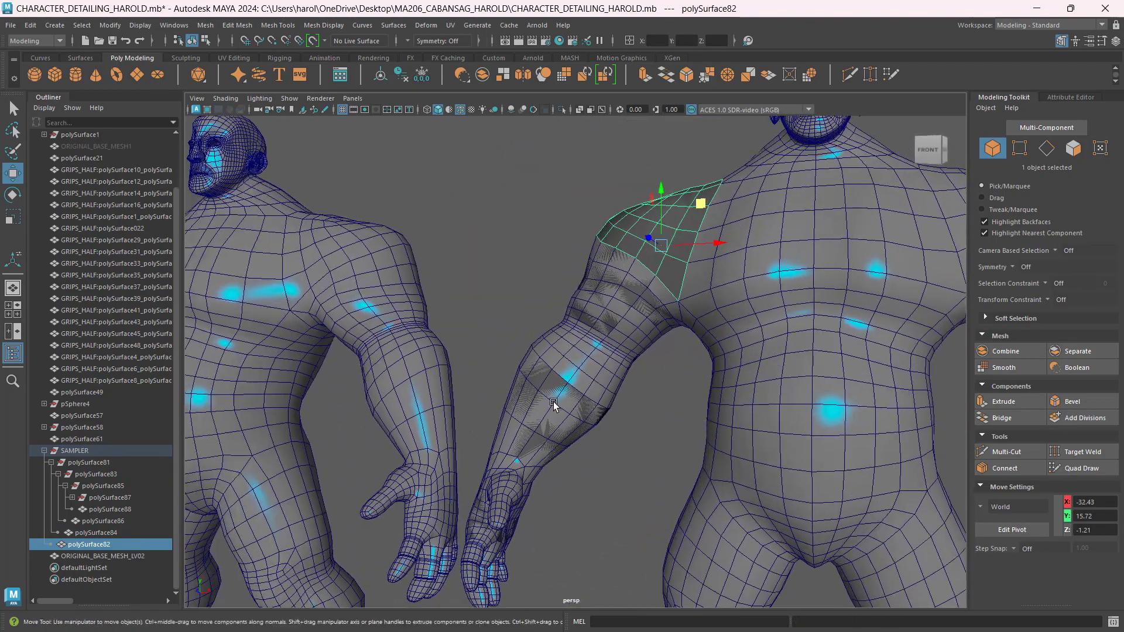
click(553, 401)
click(551, 407)
alt+drag(552, 409, 623, 431)
scroll(677, 406, up, 2)
alt+middle_drag(781, 441, 725, 371)
alt+drag(726, 371, 477, 409)
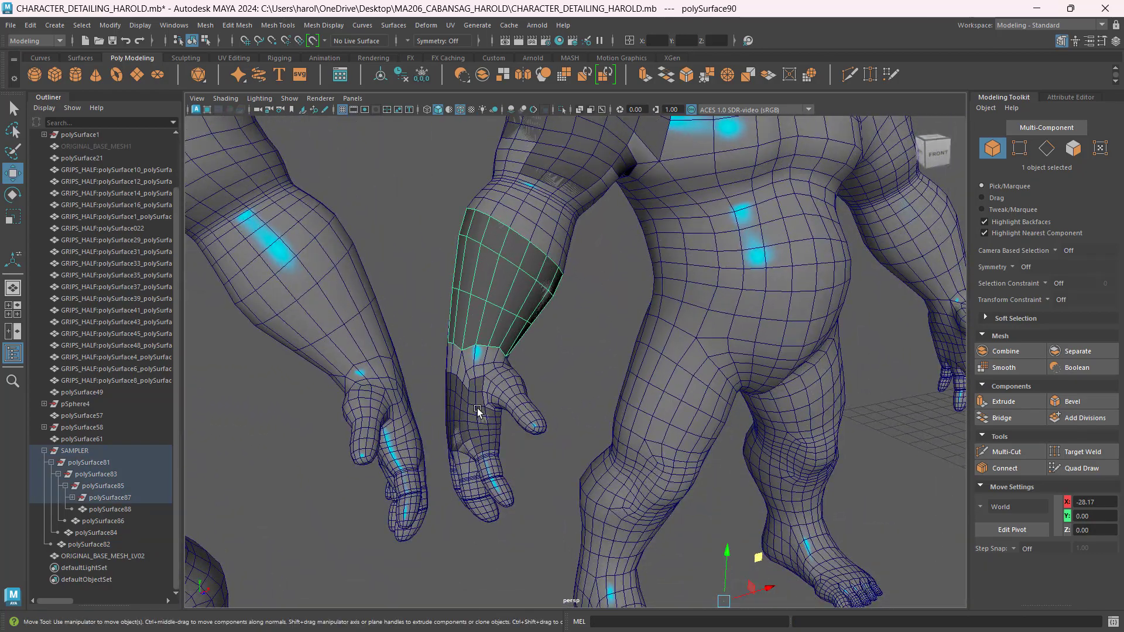
click(479, 406)
alt+middle_drag(556, 445, 610, 380)
click(542, 220)
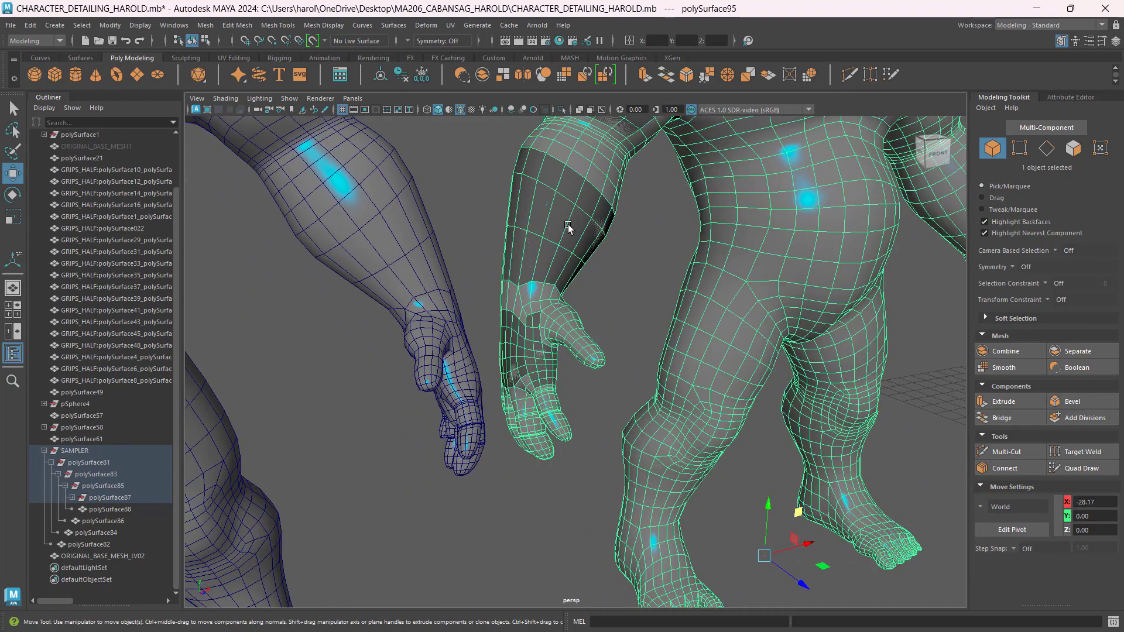
click(568, 224)
scroll(605, 276, down, 2)
alt+drag(715, 350, 656, 355)
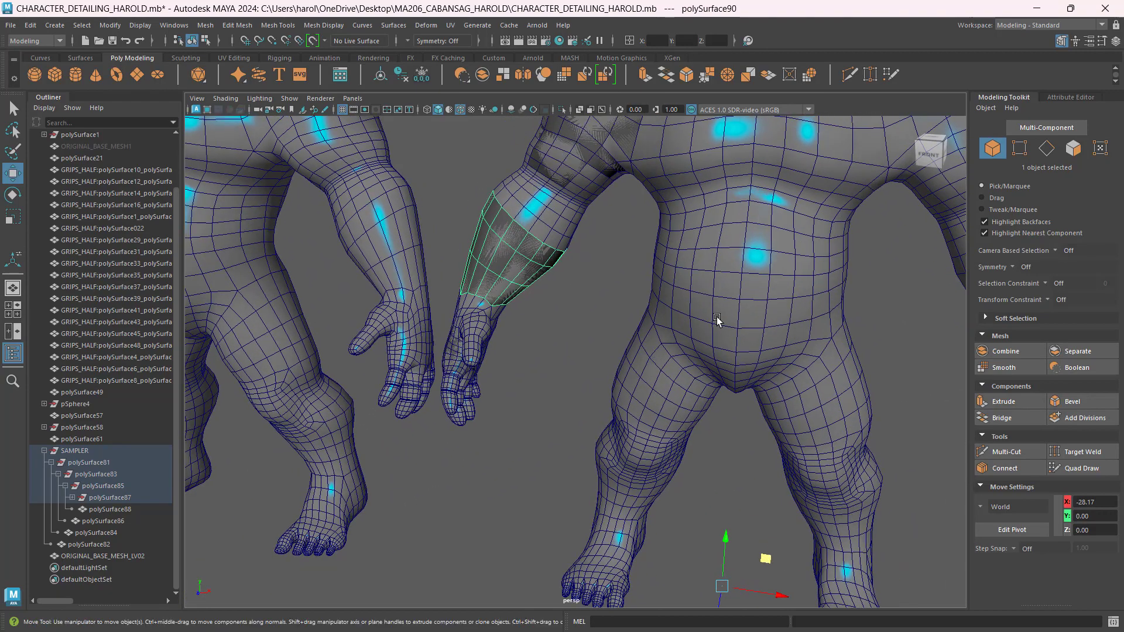
alt+middle_drag(717, 317, 567, 434)
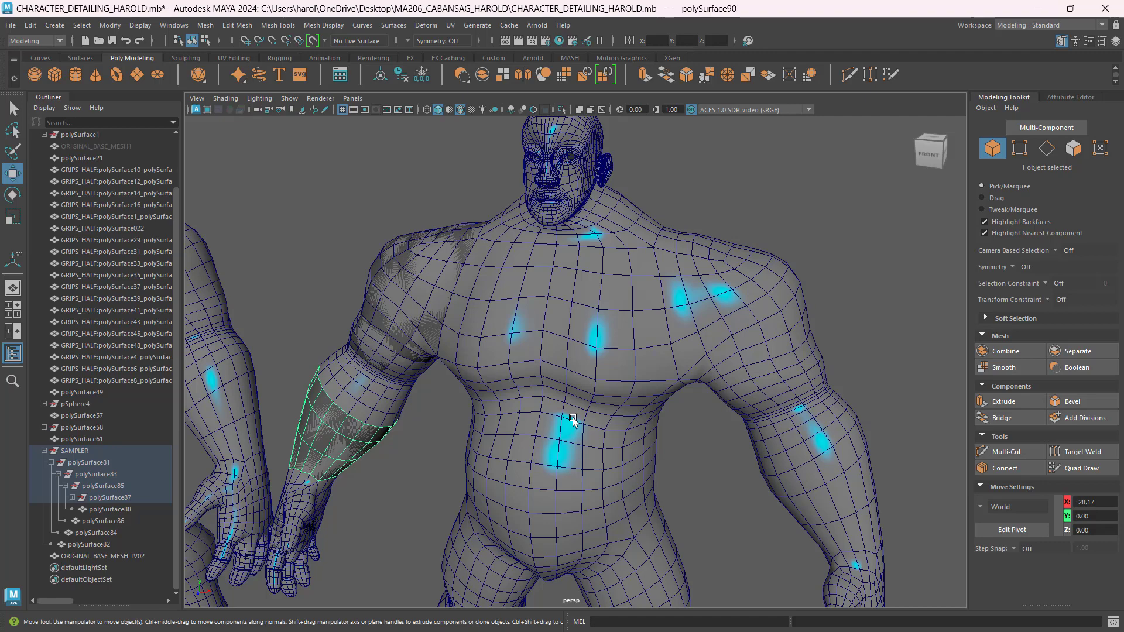
Switch to the front view, framing the SAMPLER character's chest, and clear the selection
key(space)
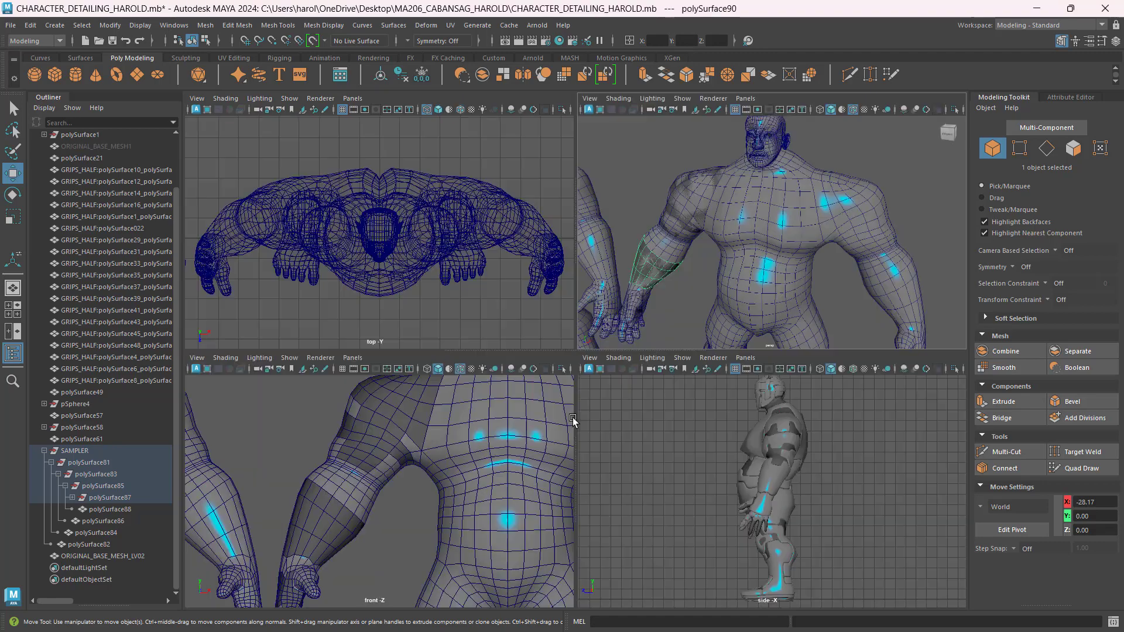
key(space)
alt+middle_drag(544, 359, 783, 394)
scroll(729, 375, down, 3)
scroll(630, 245, up, 1)
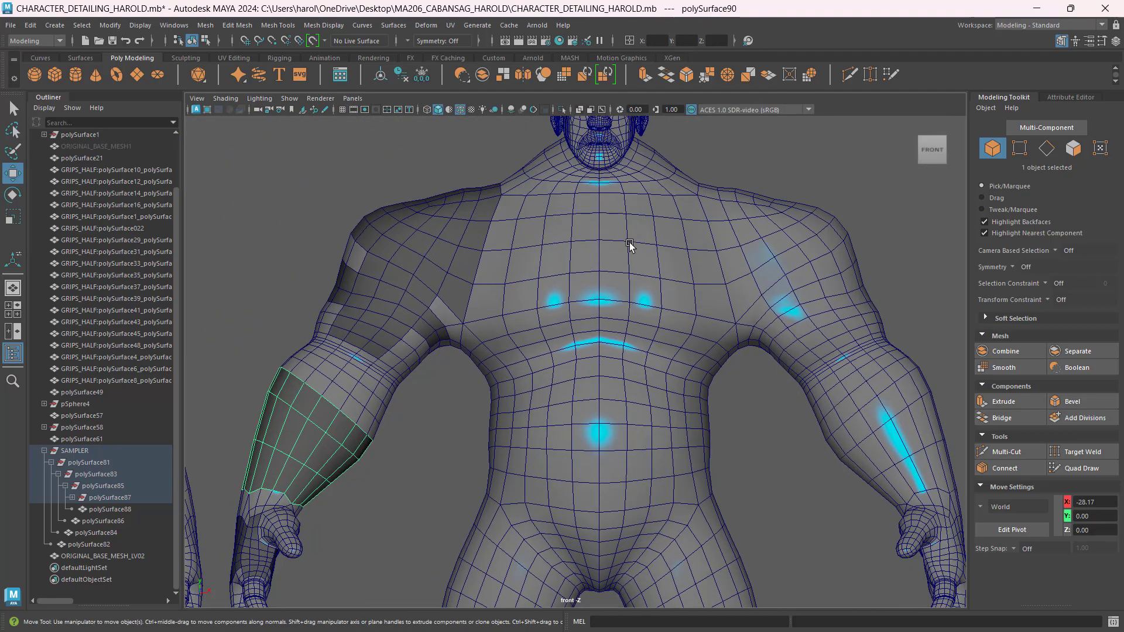
scroll(609, 258, up, 2)
click(689, 226)
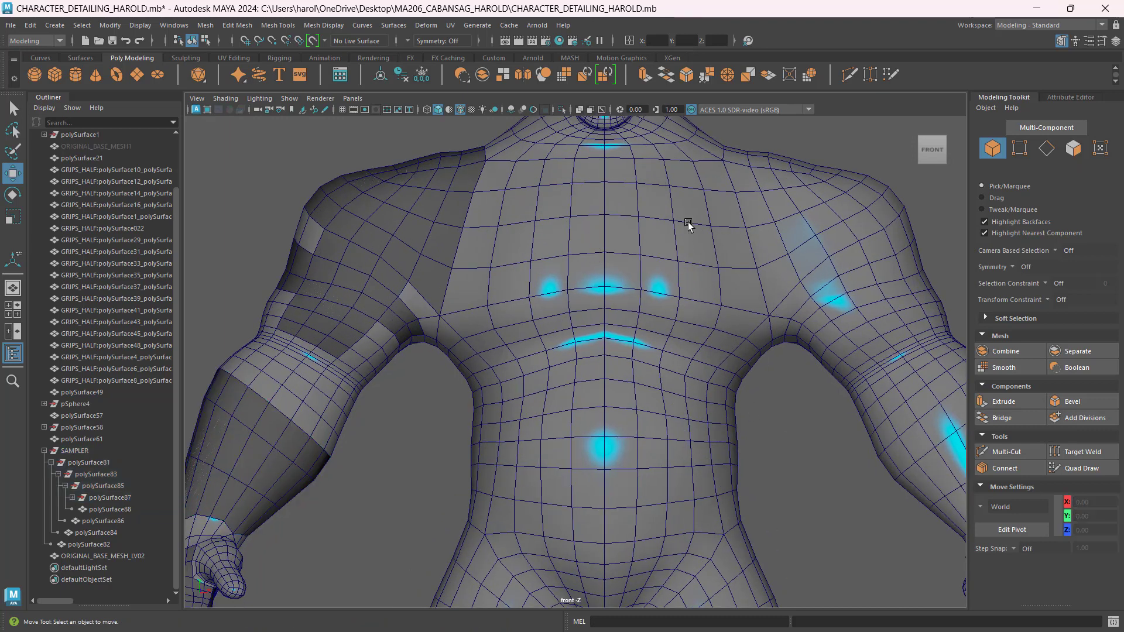
Select a vertical strip of faces down the SAMPLER's chest beside the separate shoulder piece, adding one face nearer the sternum
alt+middle_drag(648, 230, 598, 256)
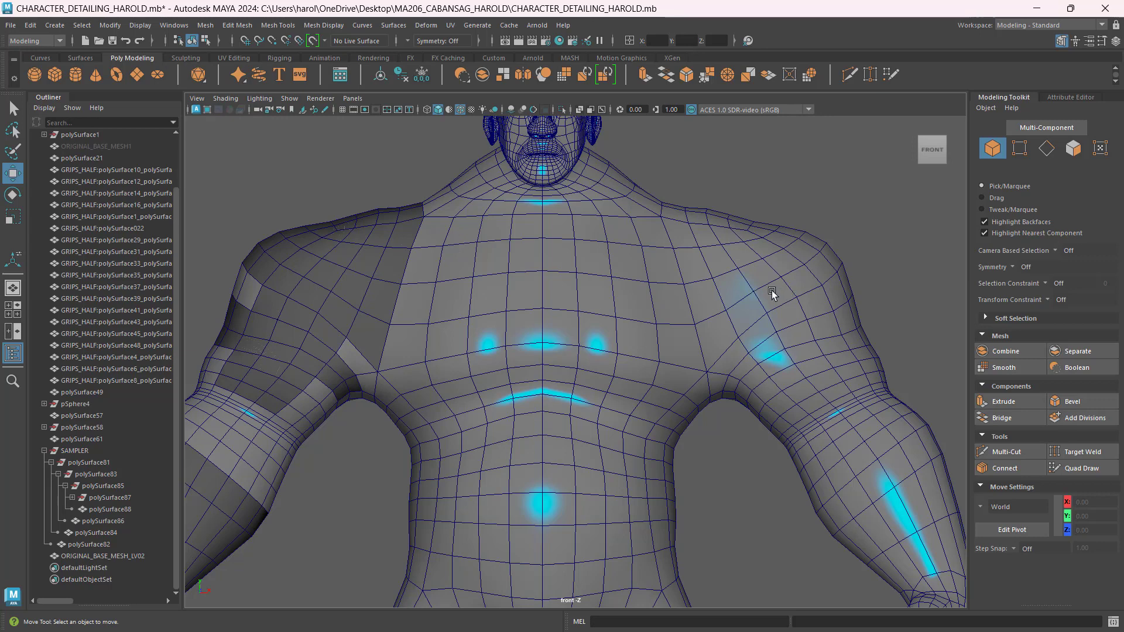
click(1076, 150)
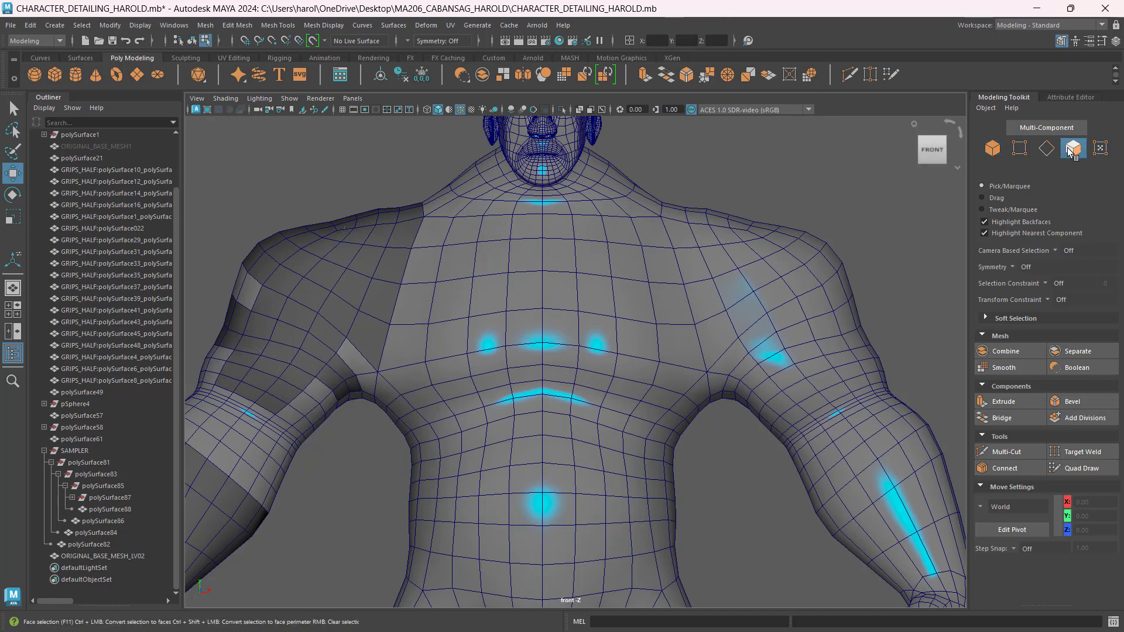
key(ctrl)
key(ctrl)
key(ctrl)
click(473, 216)
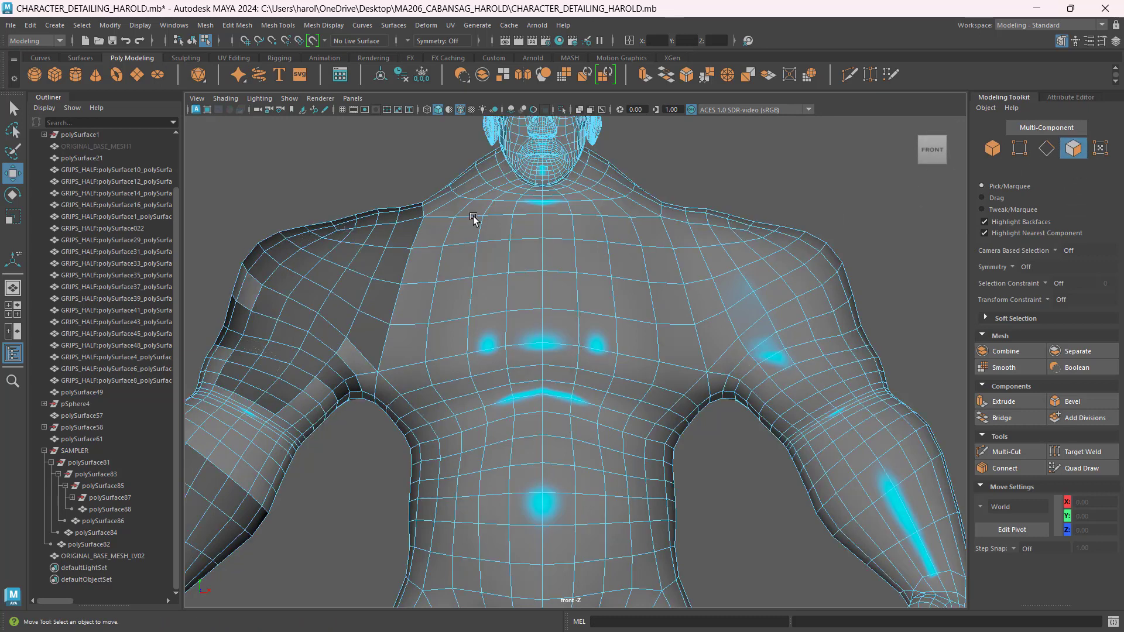
shift+click(460, 261)
shift+click(445, 306)
shift+click(449, 349)
shift+click(454, 368)
shift+click(485, 358)
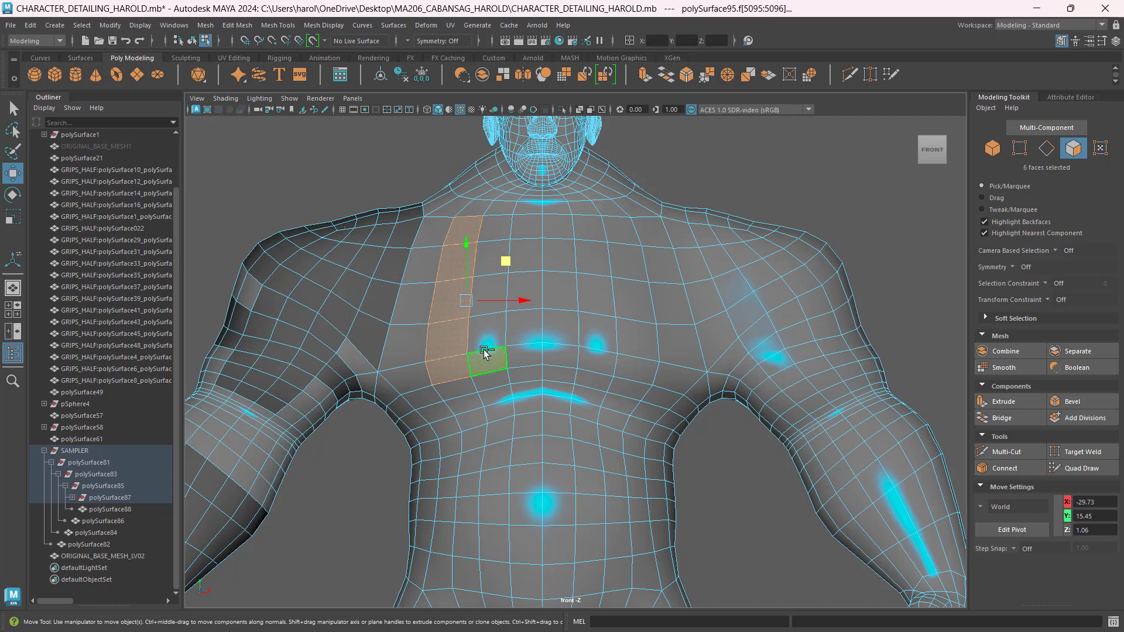
ctrl+click(484, 351)
shift+click(497, 286)
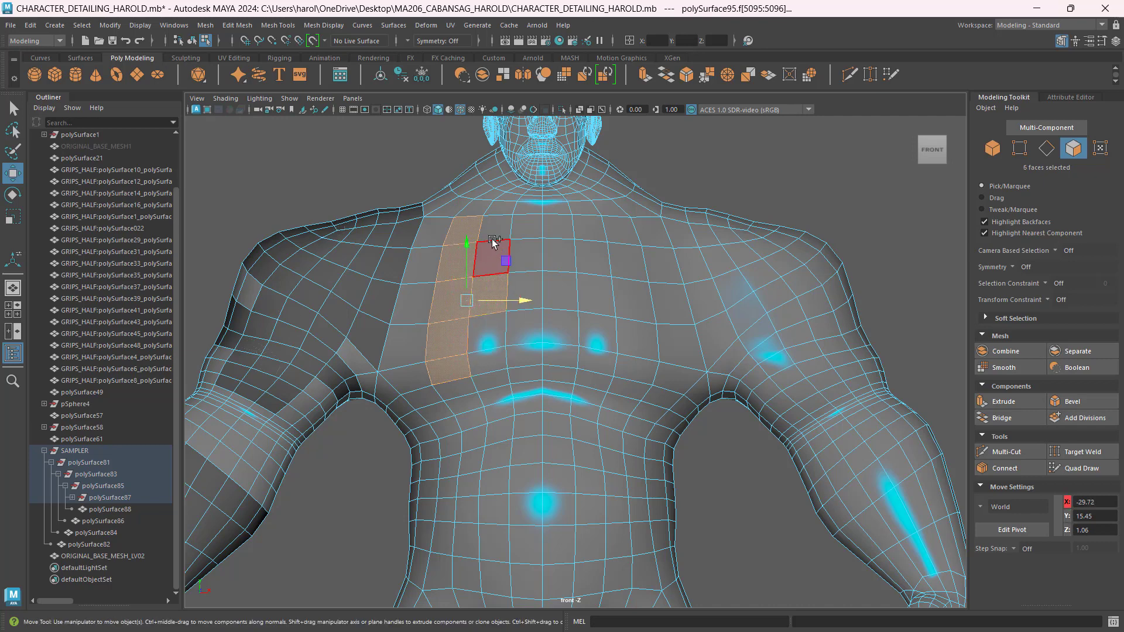
Add the upper chest and collar faces and the column of faces bordering the separate shoulder piece to the selection
shift+click(490, 230)
shift+click(474, 211)
shift+click(442, 203)
shift+click(449, 213)
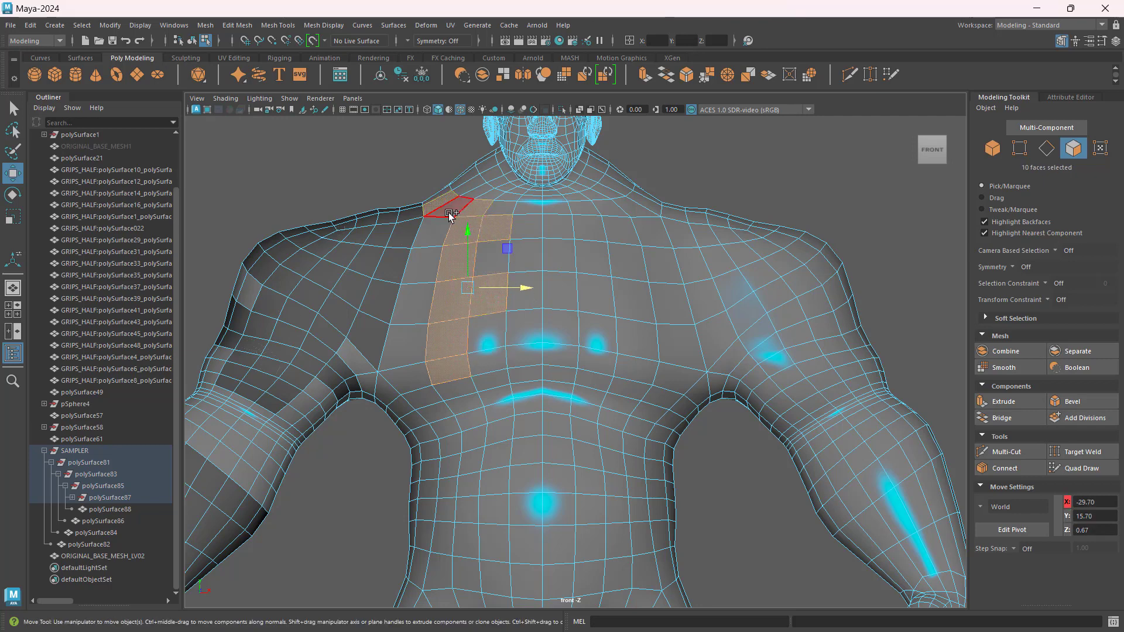
shift+click(434, 233)
shift+click(429, 264)
shift+click(421, 305)
shift+click(412, 354)
shift+click(413, 377)
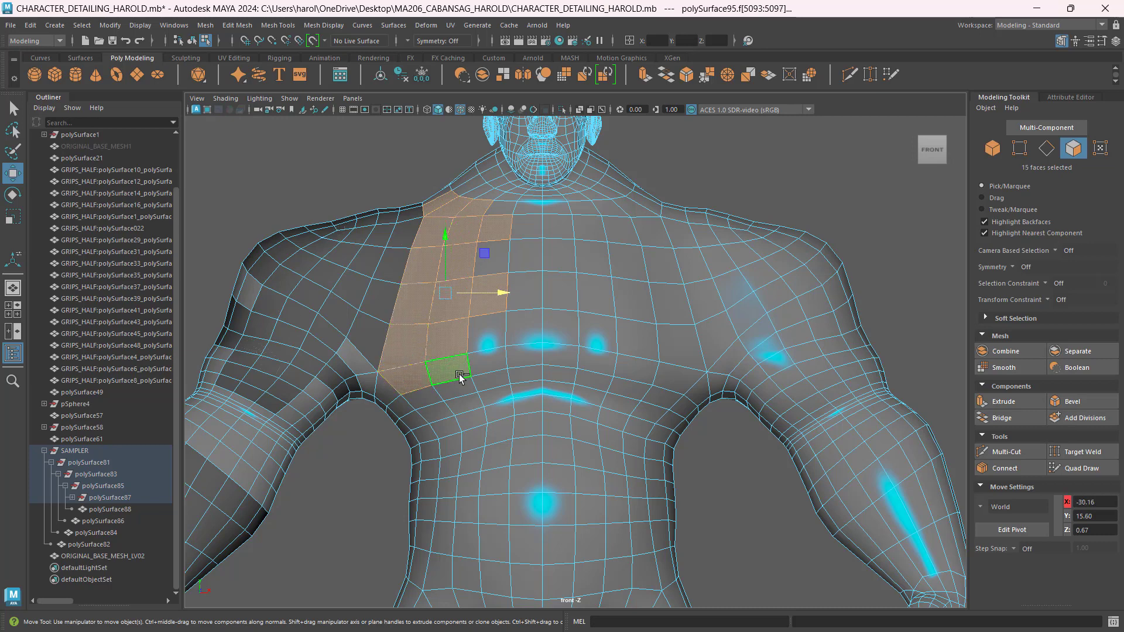
Extend the face selection across the lower chest to the body's centre line and add the remaining upper chest face
shift+click(486, 360)
shift+click(519, 358)
shift+click(489, 331)
shift+click(526, 321)
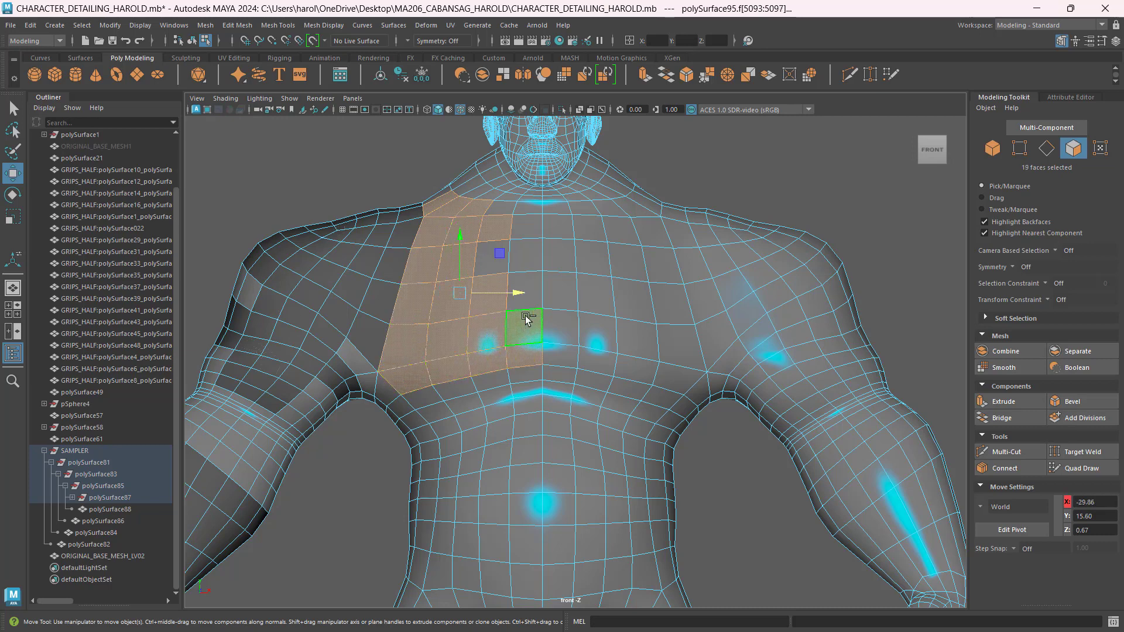
shift+click(496, 255)
shift+click(513, 261)
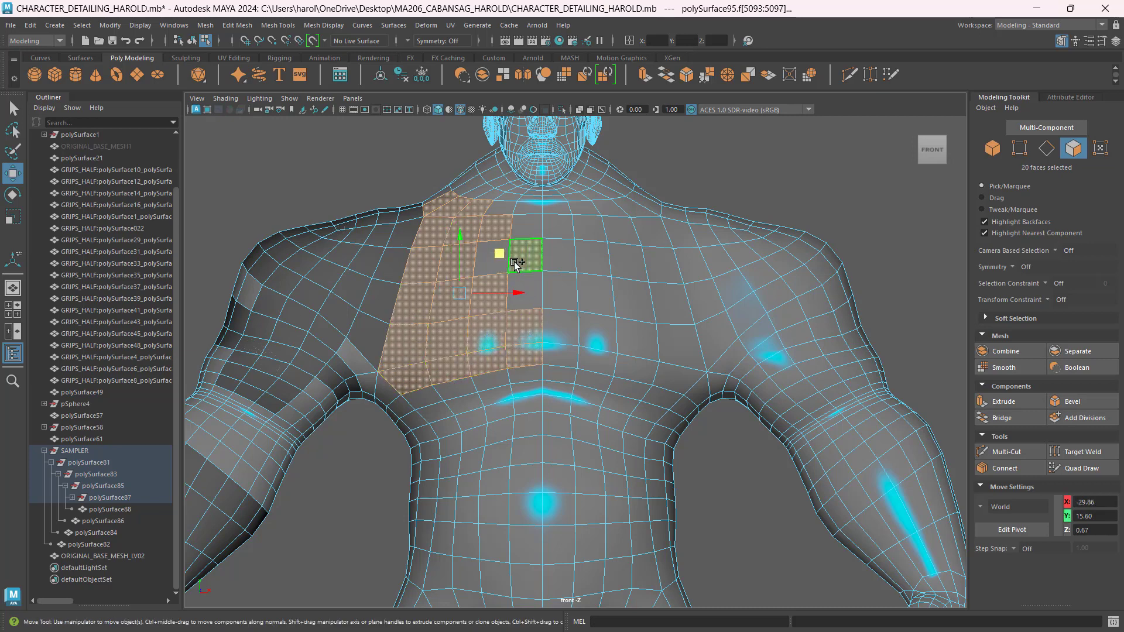
Add the rest of the front chest faces in the perspective view with the Paint Selection tool
key(space)
key(space)
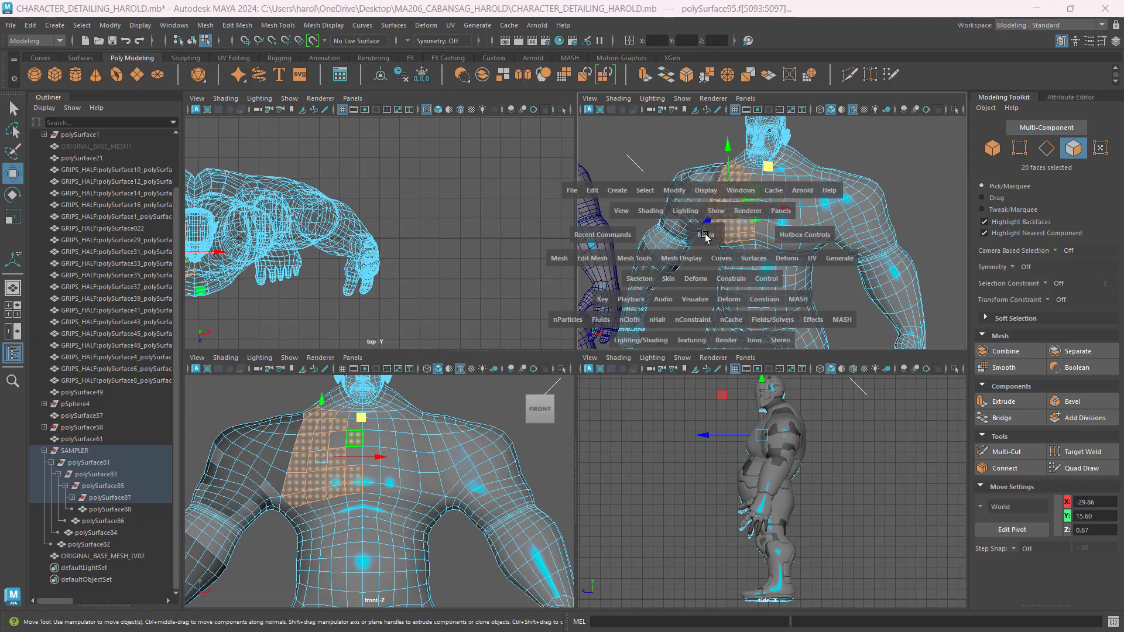
alt+drag(566, 342, 534, 375)
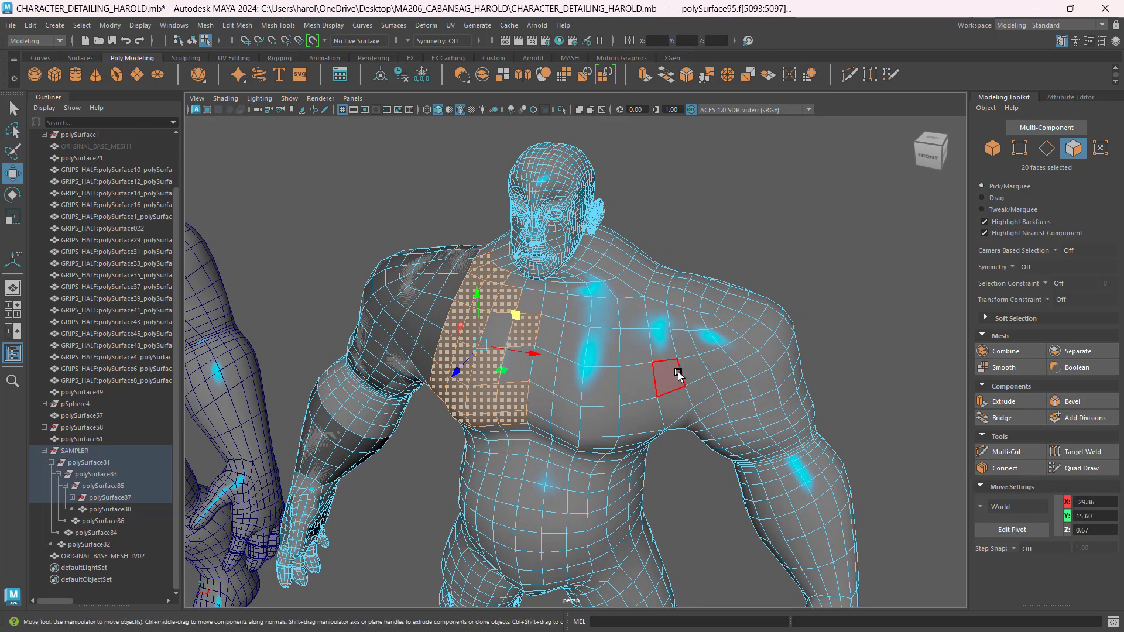
click(13, 151)
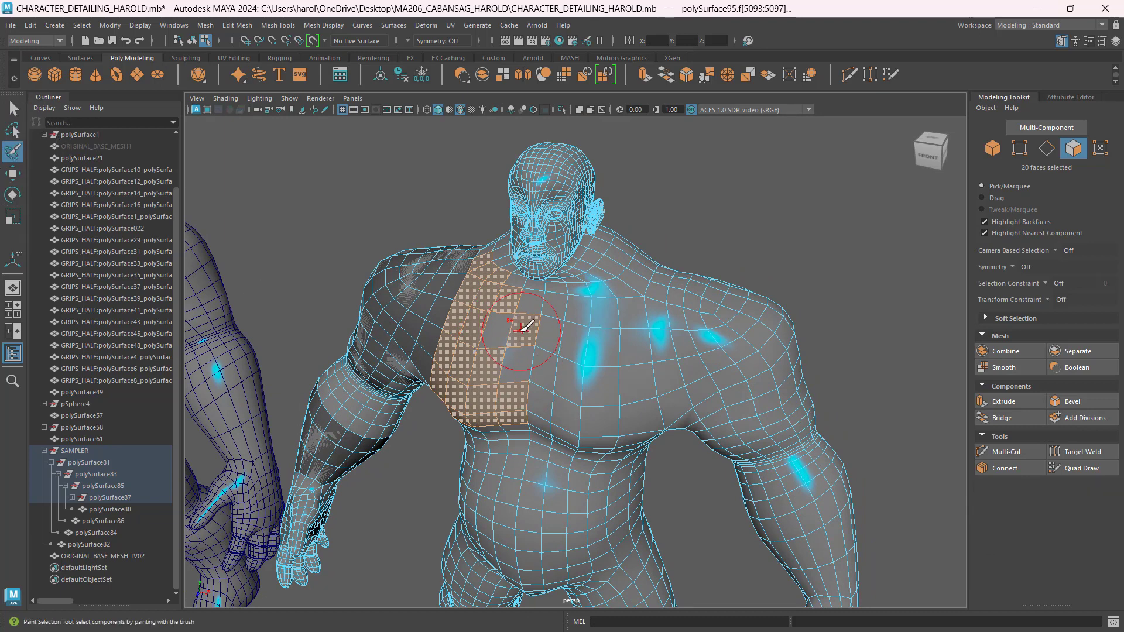
mouse_move(507, 325)
mouse_down()
mouse_move(541, 358)
mouse_move(540, 311)
mouse_move(570, 294)
mouse_move(574, 369)
mouse_move(555, 406)
mouse_move(638, 420)
mouse_move(641, 349)
mouse_move(624, 306)
mouse_move(518, 268)
mouse_move(510, 277)
mouse_up()
mouse_move(517, 353)
alt+mouse_down()
mouse_move(547, 324)
mouse_move(588, 325)
mouse_move(611, 347)
alt+mouse_up()
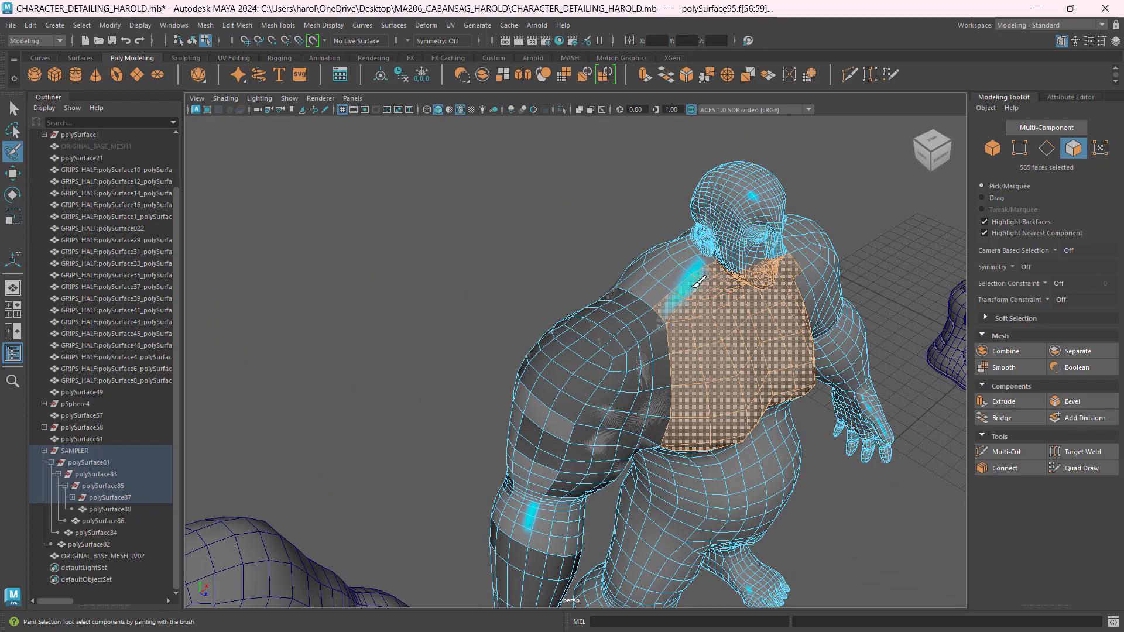
Paint-select the faces over the top of the shoulder and across the SAMPLER's whole back down to the waist
mouse_move(699, 282)
mouse_down()
mouse_move(685, 270)
mouse_move(673, 291)
mouse_up()
alt+drag(610, 311, 761, 316)
mouse_move(591, 286)
alt+mouse_down()
mouse_move(601, 301)
mouse_move(665, 313)
mouse_move(644, 301)
alt+mouse_up()
mouse_move(634, 234)
mouse_down()
mouse_move(619, 286)
mouse_move(641, 381)
mouse_move(600, 353)
mouse_up()
mouse_move(604, 448)
mouse_down()
mouse_move(592, 286)
mouse_move(547, 361)
mouse_up()
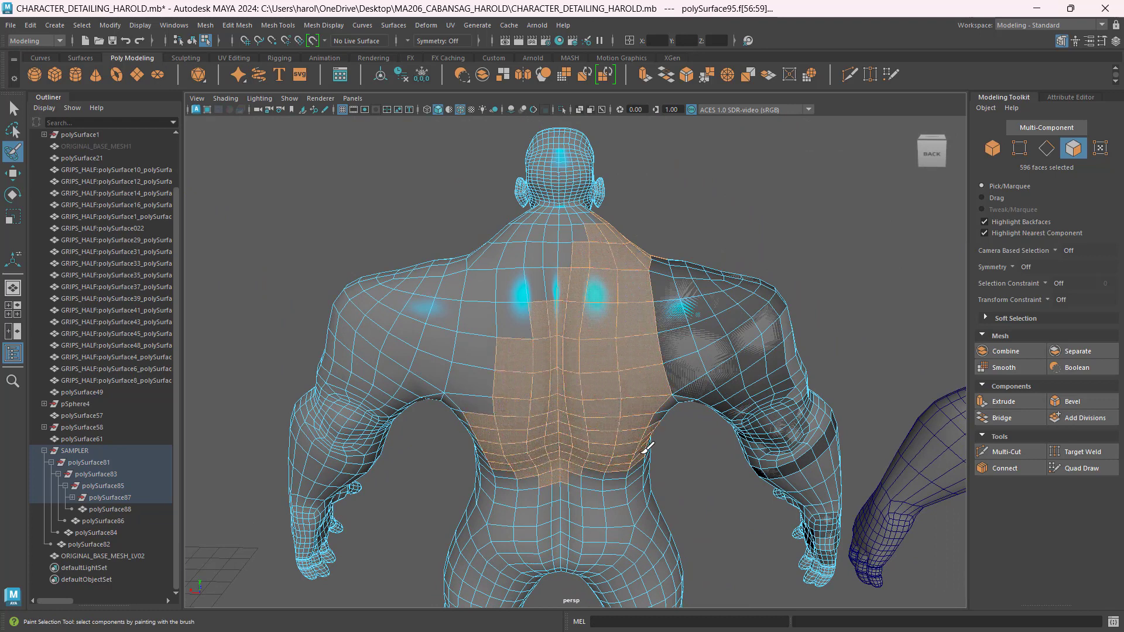
mouse_move(647, 448)
mouse_down()
mouse_move(504, 459)
mouse_move(572, 351)
mouse_move(555, 228)
mouse_move(525, 268)
mouse_up()
drag(551, 224, 491, 280)
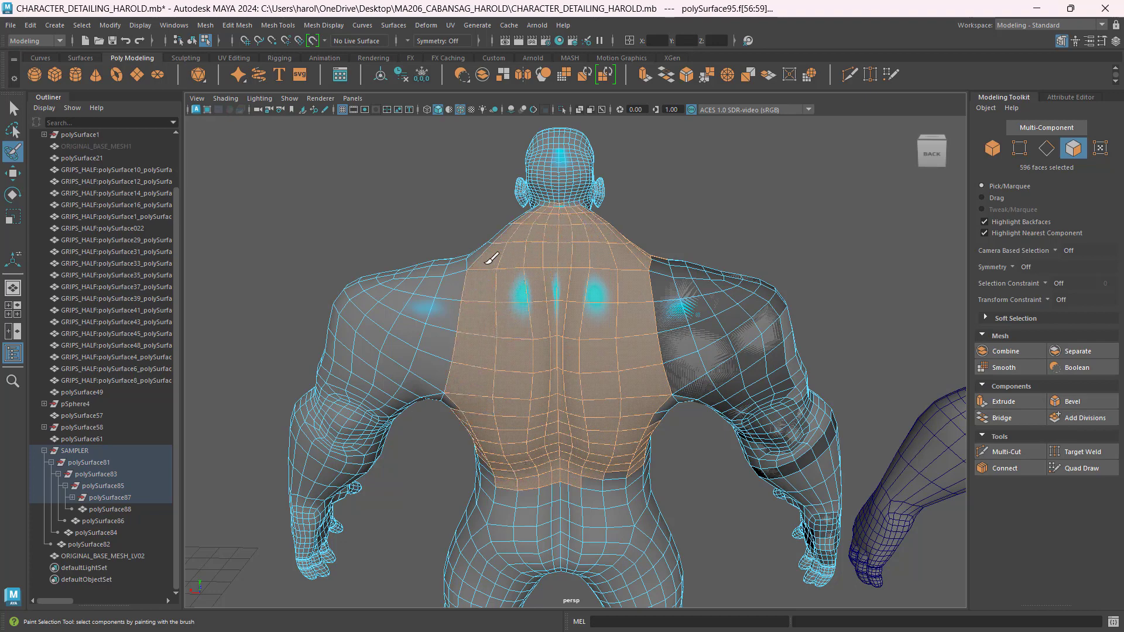
Paint-select the faces beside the neck on the intact-arm side and along the ribs just below the chest
alt+drag(493, 331, 669, 371)
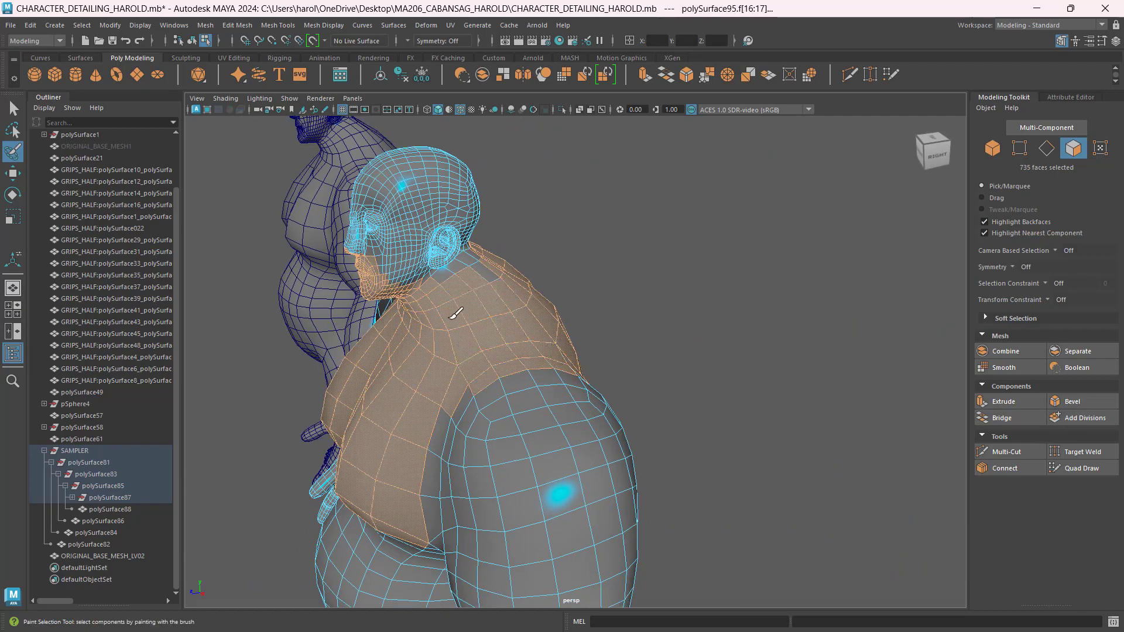
mouse_move(452, 306)
mouse_down()
mouse_move(464, 344)
mouse_move(464, 314)
mouse_move(552, 325)
mouse_up()
scroll(565, 326, down, 5)
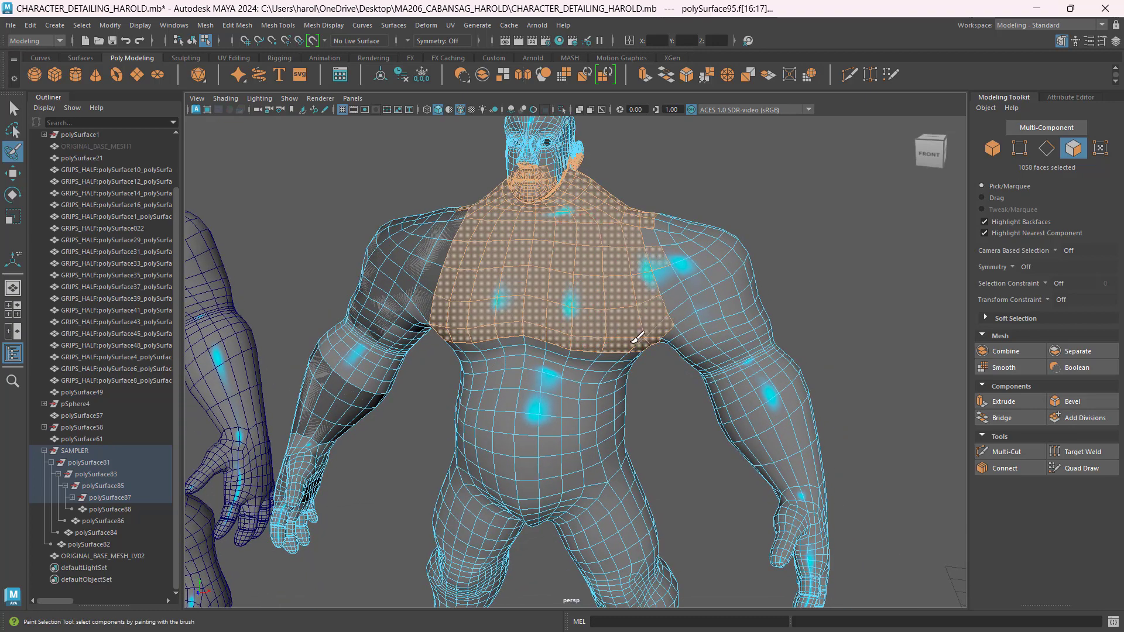
mouse_move(637, 338)
mouse_down()
mouse_move(560, 320)
mouse_move(511, 375)
mouse_move(479, 357)
mouse_move(530, 366)
mouse_up()
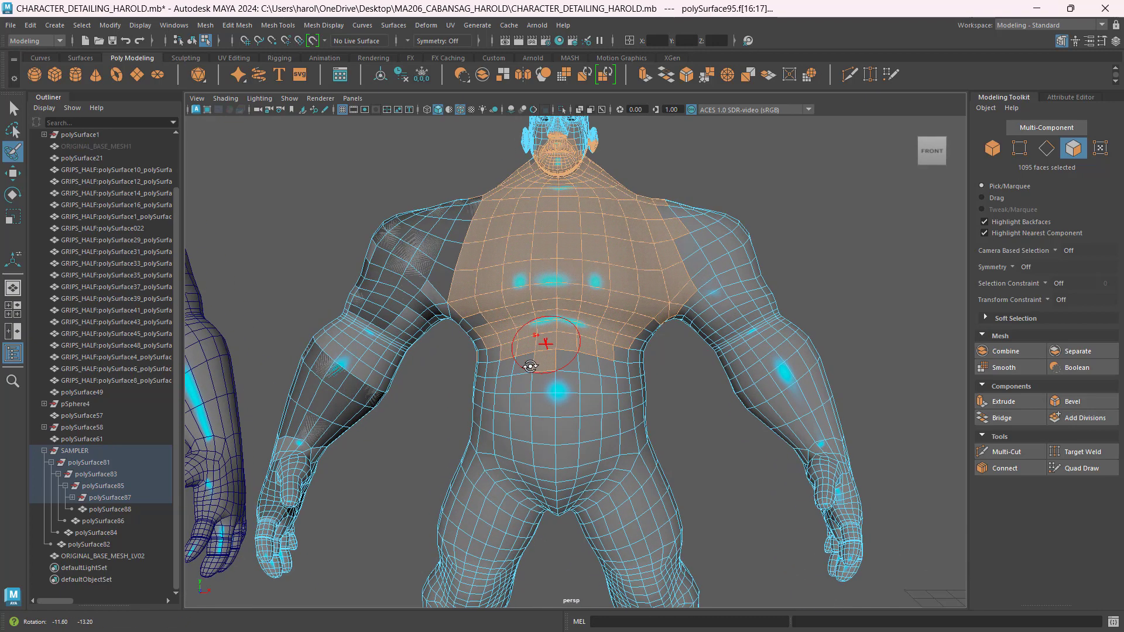
Lasso the abdomen faces down to the hips in the front view and paint in the unselected gaps around the waist
key(space)
key(space)
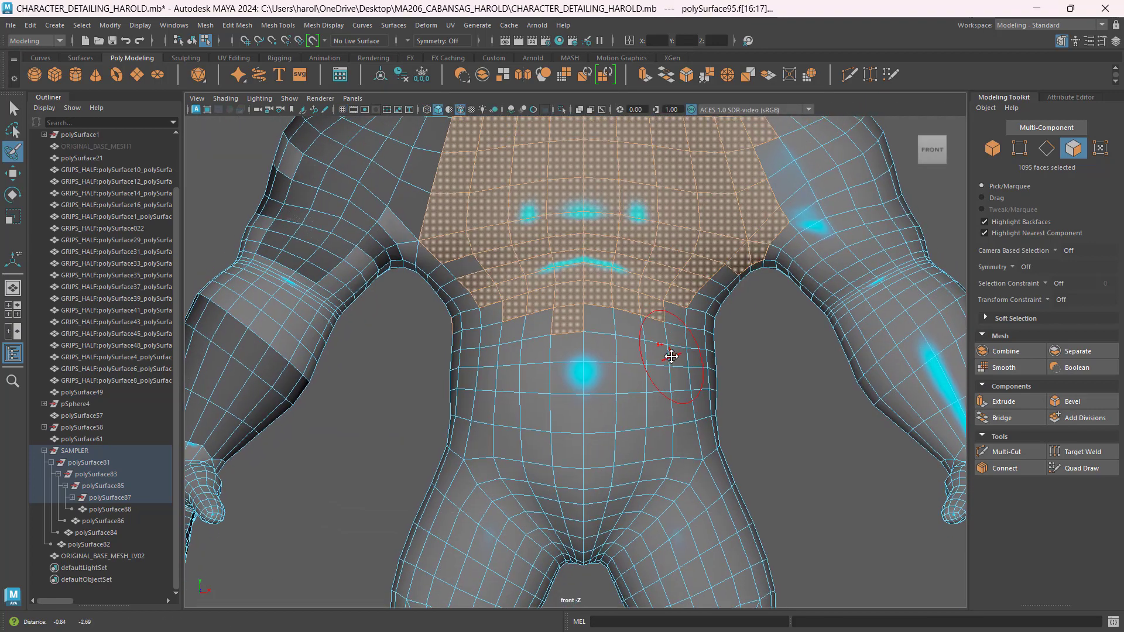
click(13, 129)
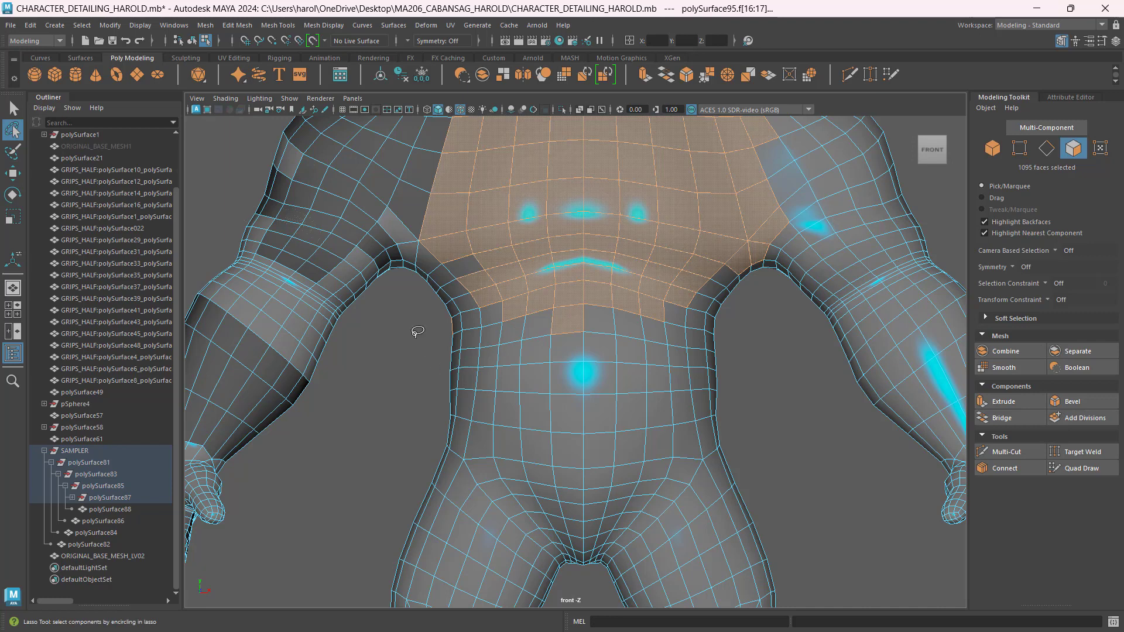
mouse_move(446, 411)
shift+mouse_down()
mouse_move(620, 445)
mouse_move(750, 386)
mouse_move(708, 337)
mouse_move(590, 366)
shift+mouse_up()
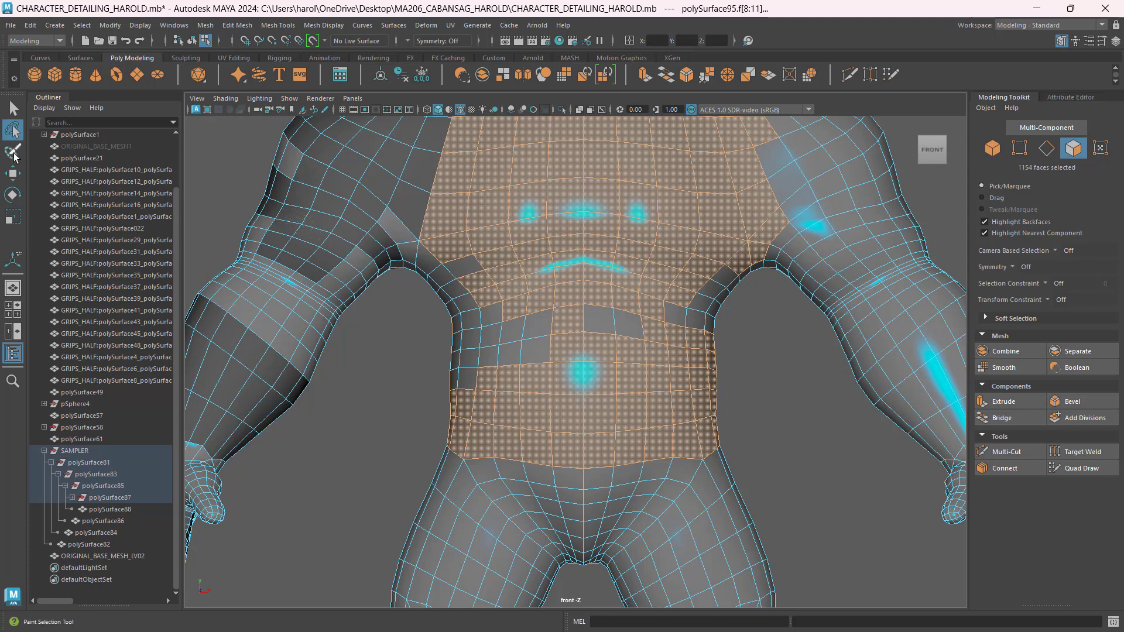
click(13, 151)
mouse_move(697, 358)
mouse_down()
mouse_move(725, 272)
mouse_move(519, 367)
mouse_move(471, 318)
mouse_move(477, 270)
mouse_move(449, 279)
mouse_up()
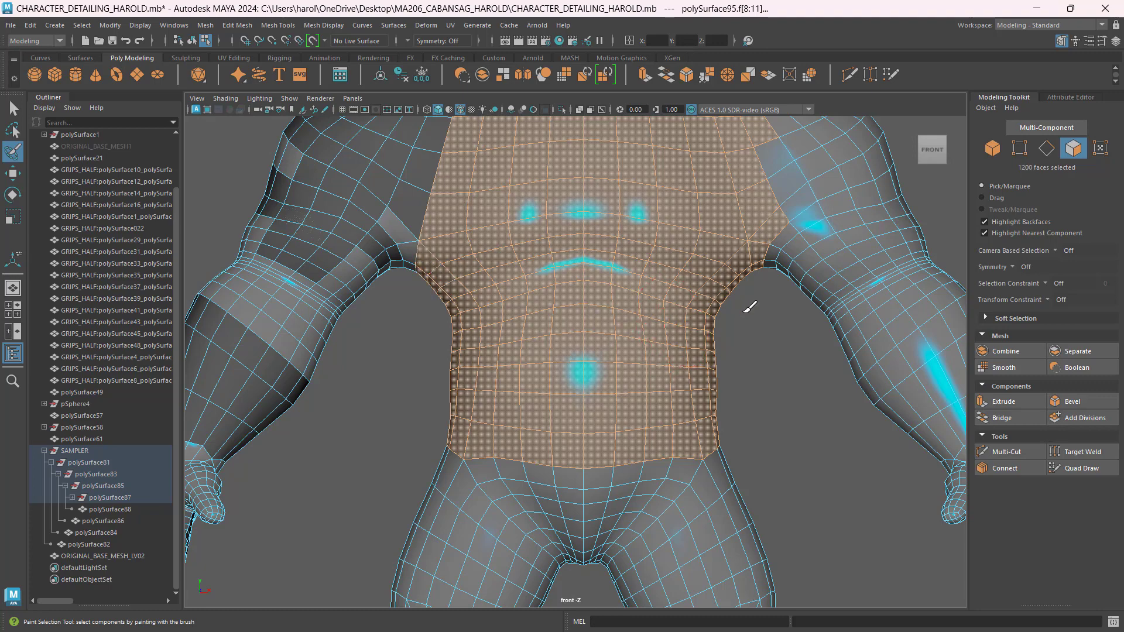
Remove the upper-arm faces from the selection so the torso edge on the intact side matches the opposite shoulder seam
scroll(744, 312, down, 2)
scroll(744, 312, up, 2)
alt+middle_drag(765, 309, 675, 407)
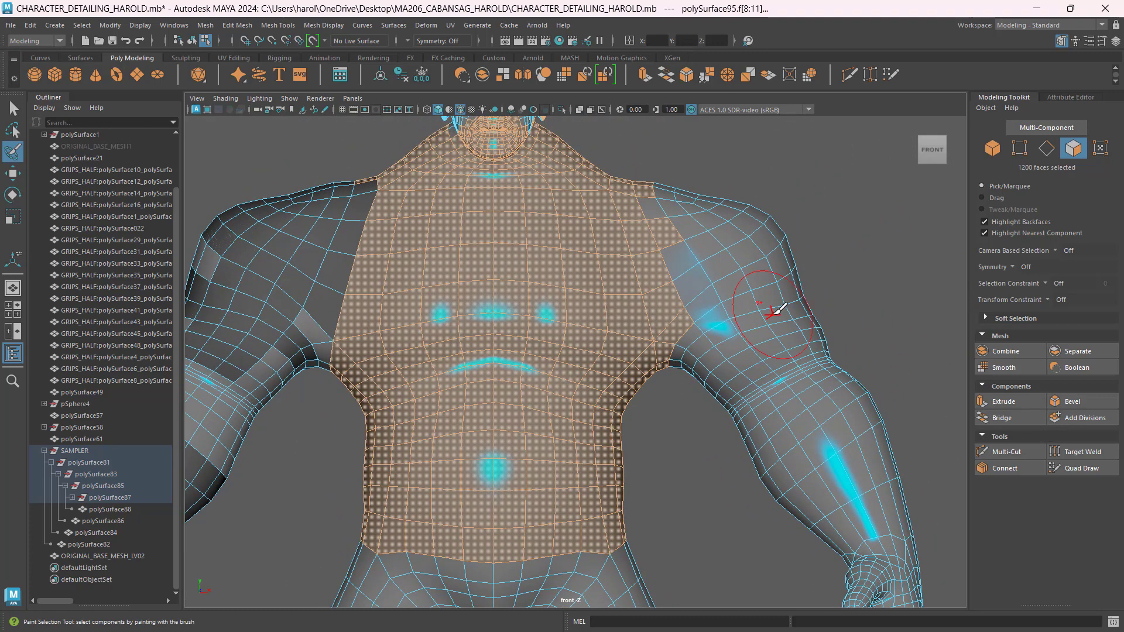
mouse_move(775, 308)
ctrl+mouse_down()
mouse_move(679, 319)
mouse_move(689, 344)
mouse_move(676, 221)
ctrl+mouse_up()
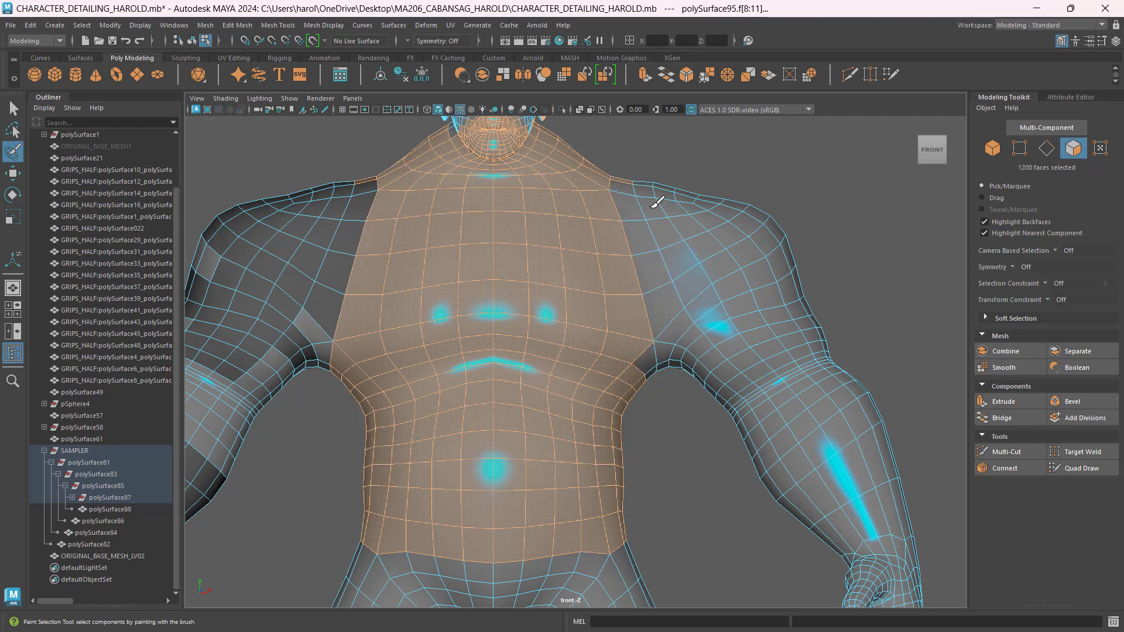
Deselect the faces of the head and neck in the perspective view with the Lasso tool
key(space)
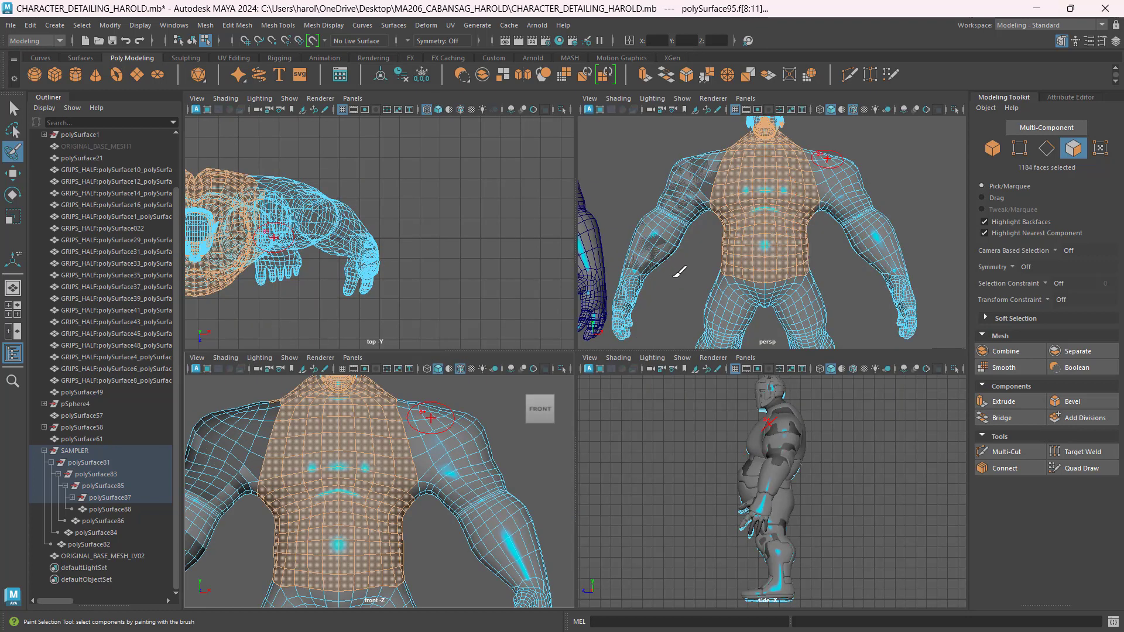
key(space)
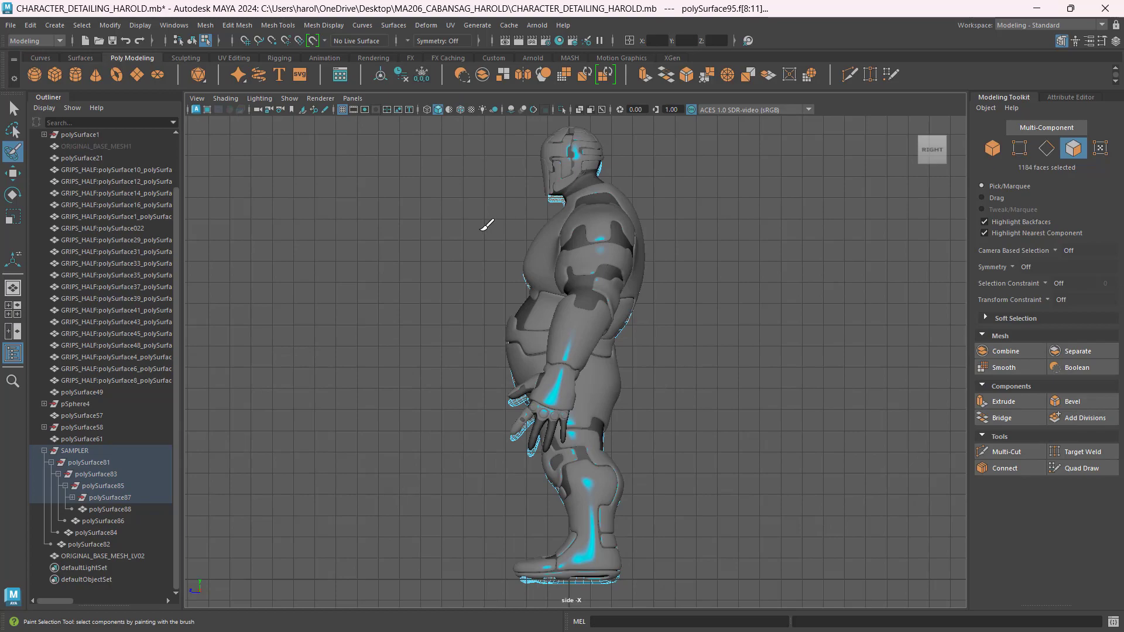
key(space)
key(space)
alt+drag(681, 220, 554, 244)
alt+middle_drag(553, 243, 566, 409)
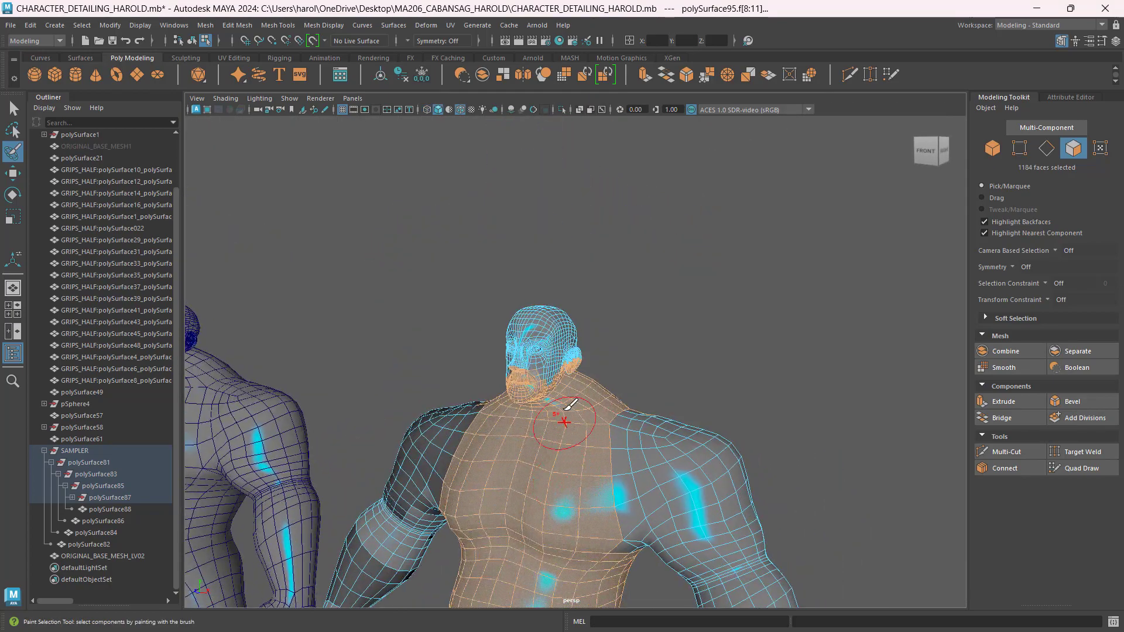
scroll(564, 410, up, 5)
alt+drag(507, 401, 538, 389)
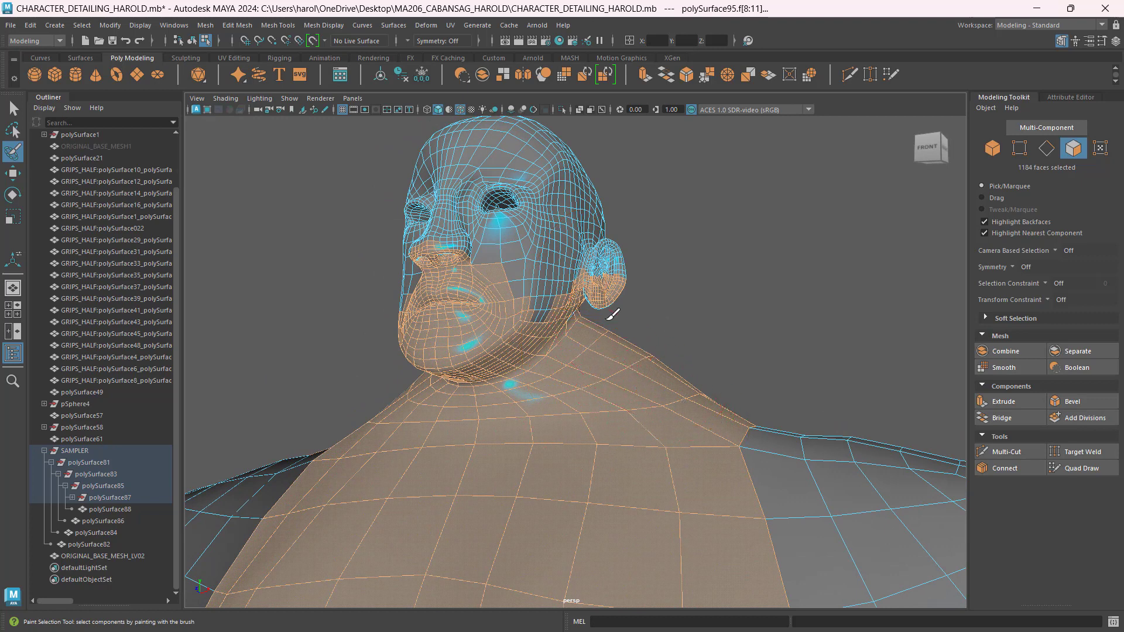
click(12, 129)
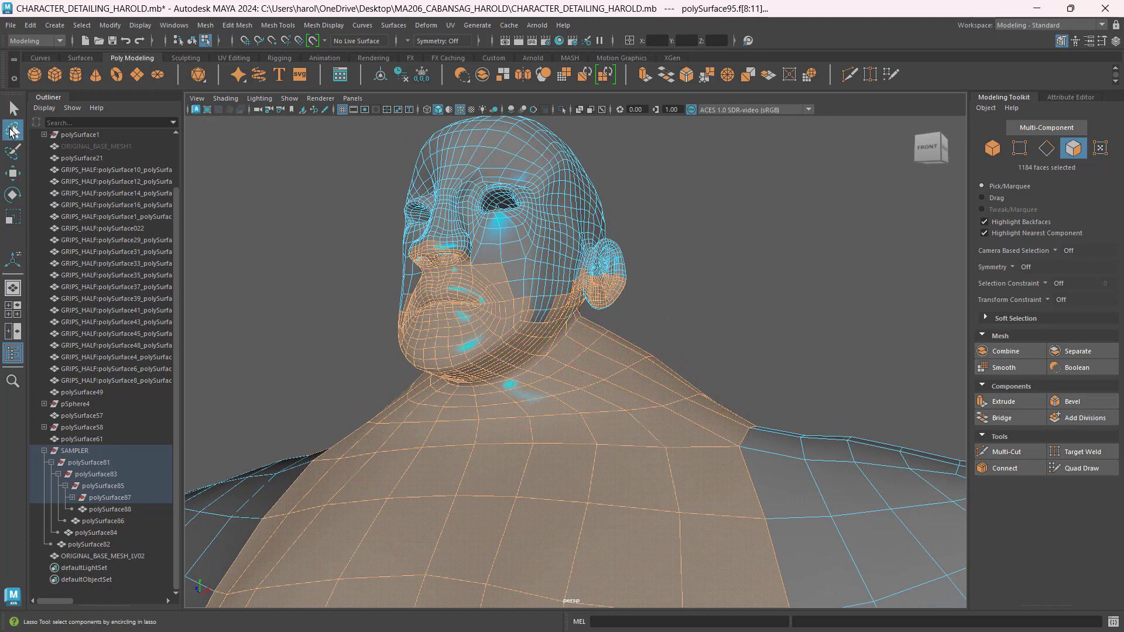
mouse_move(759, 277)
mouse_down()
mouse_move(723, 193)
mouse_move(444, 168)
mouse_move(345, 340)
mouse_move(410, 416)
mouse_move(632, 399)
mouse_move(737, 298)
mouse_move(752, 251)
mouse_move(719, 328)
mouse_move(732, 311)
mouse_move(755, 311)
mouse_move(741, 319)
mouse_up()
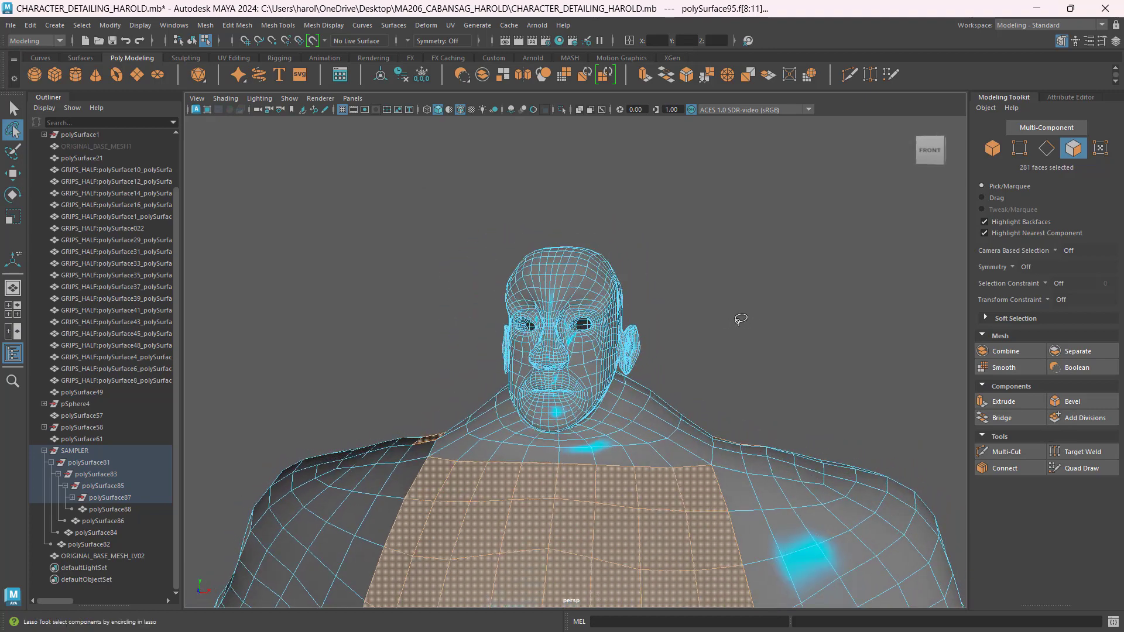
Add the ring of faces around the base of the neck to the torso selection with the Select tool
click(12, 173)
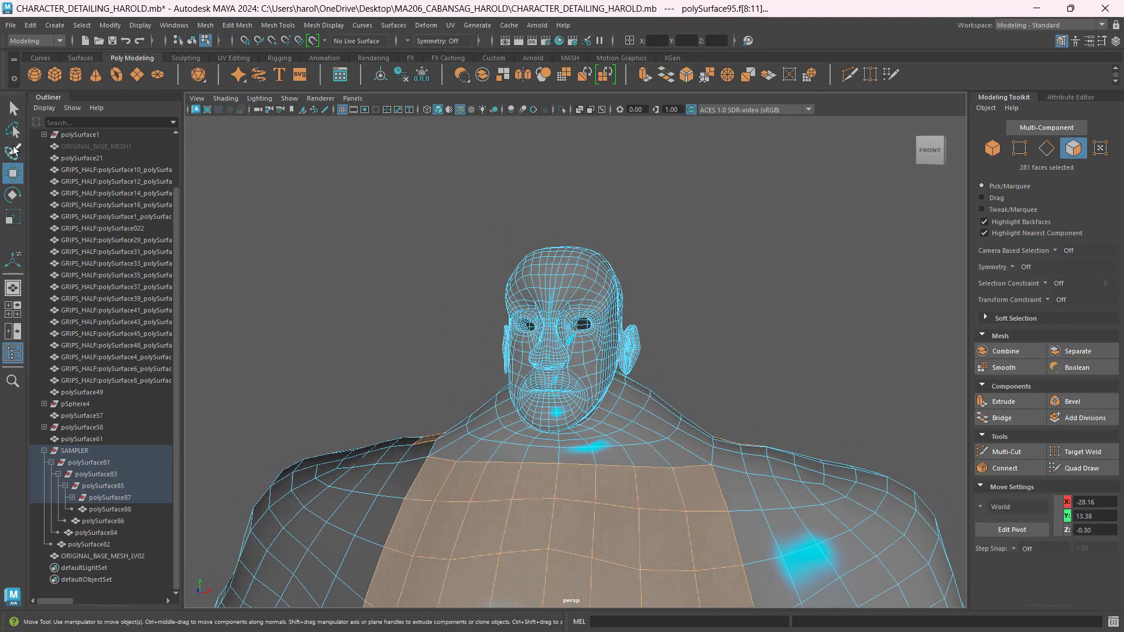
click(13, 110)
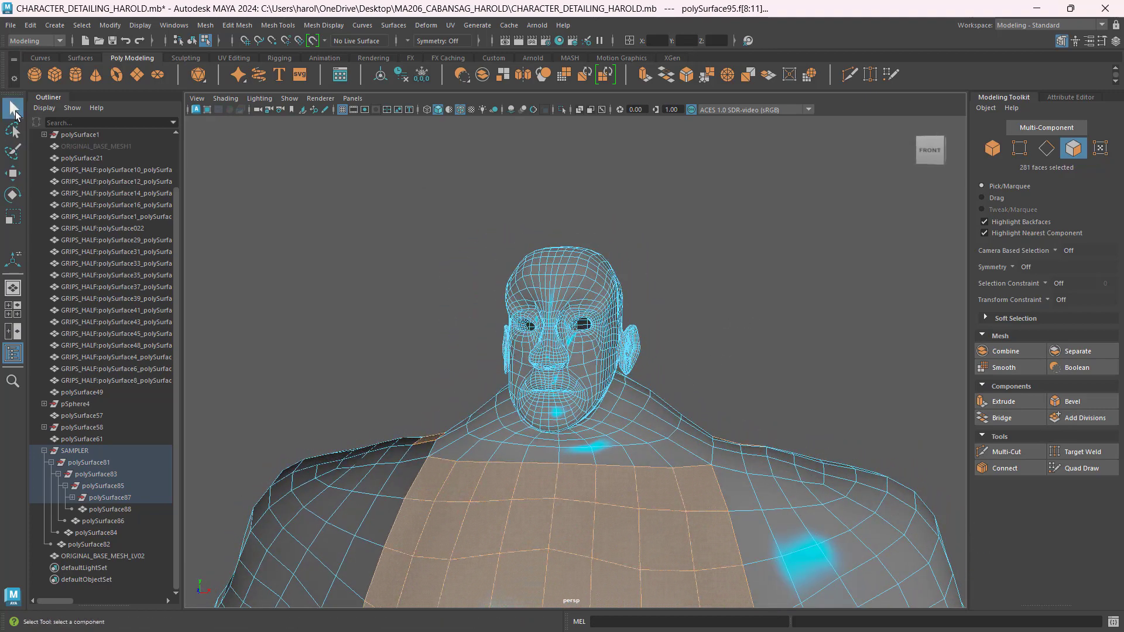
shift+click(700, 448)
shift+click(680, 460)
shift+click(649, 458)
shift+double_click(614, 462)
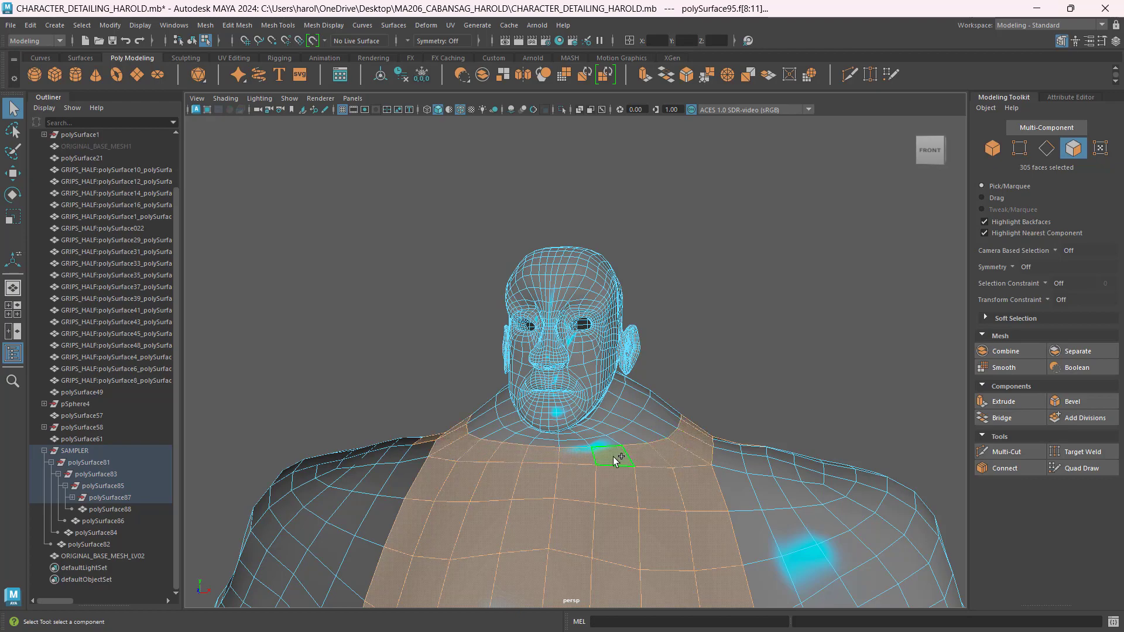
Deselect the three stray faces extending from the upper back onto the rear of the intact shoulder
alt+drag(652, 451, 477, 426)
shift+click(578, 481)
scroll(684, 446, down, 5)
scroll(494, 394, up, 5)
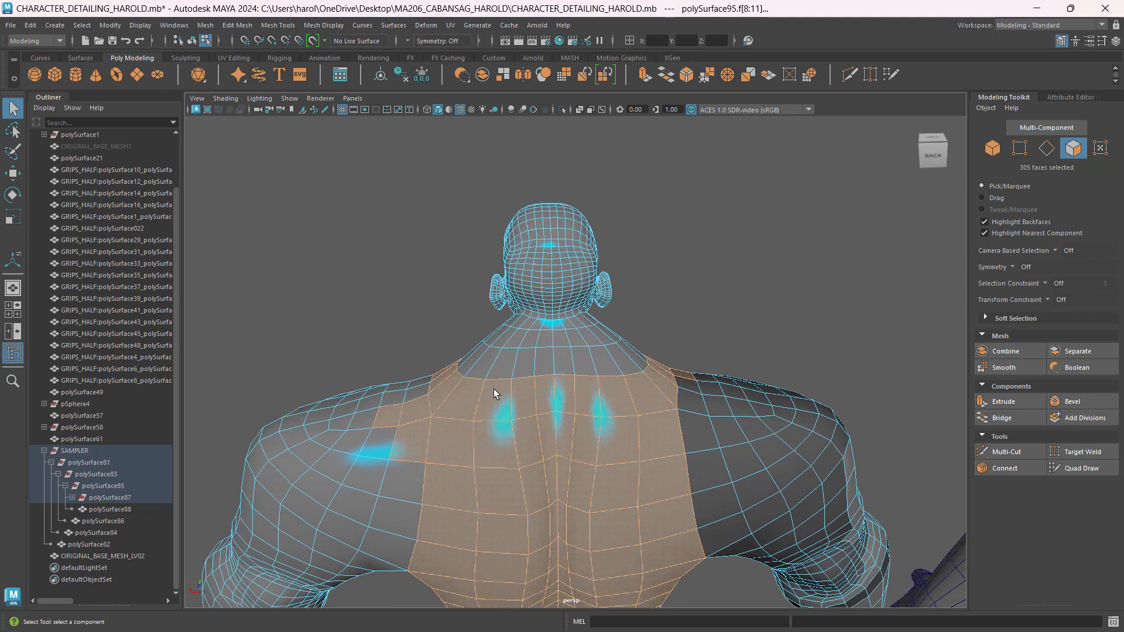
ctrl+click(412, 411)
ctrl+click(413, 444)
ctrl+click(387, 418)
alt+drag(707, 440, 659, 439)
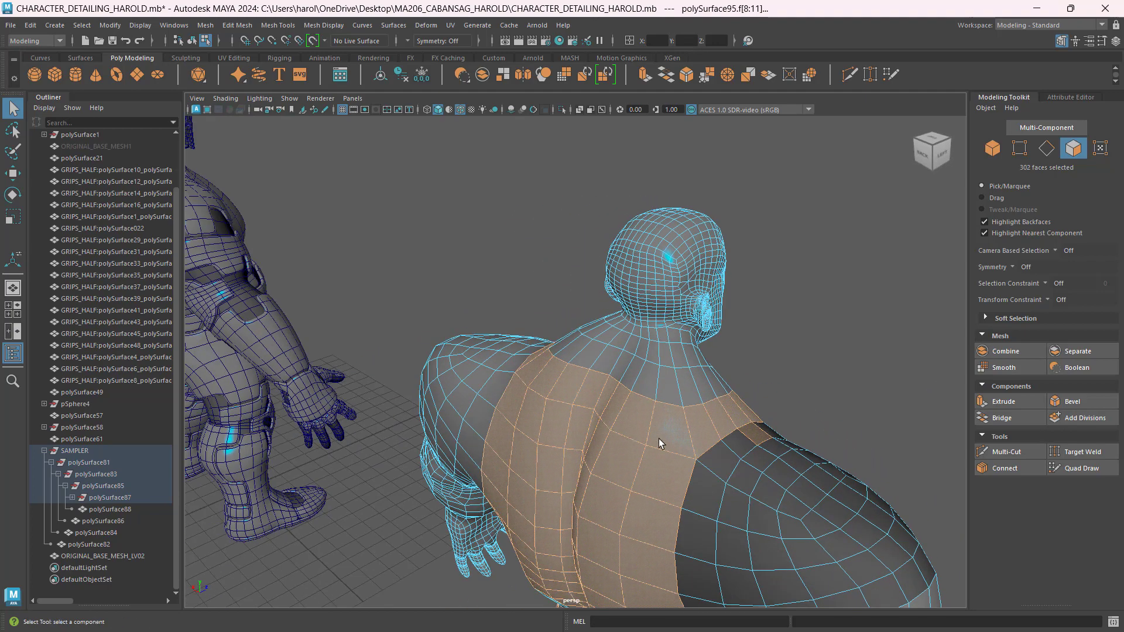
Add the missing faces beside the rear armpit and in the middle of the back to the torso selection
ctrl+click(765, 439)
alt+drag(765, 440, 650, 381)
scroll(755, 390, up, 3)
scroll(757, 386, up, 2)
alt+middle_drag(805, 407, 578, 307)
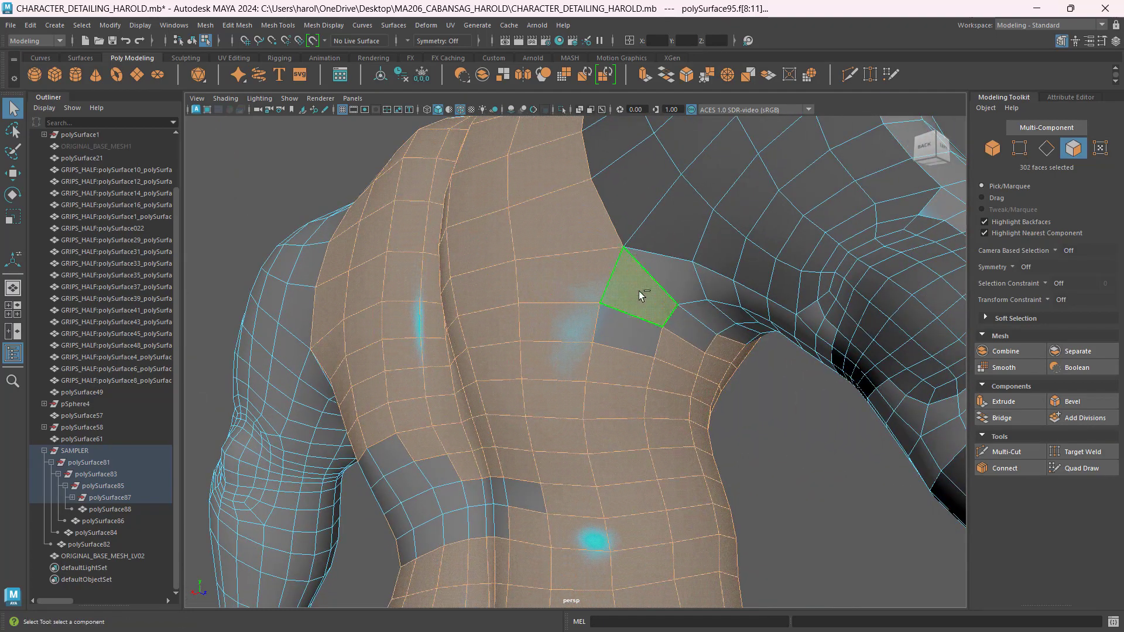
scroll(681, 391, down, 4)
alt+drag(682, 392, 728, 355)
shift+click(577, 417)
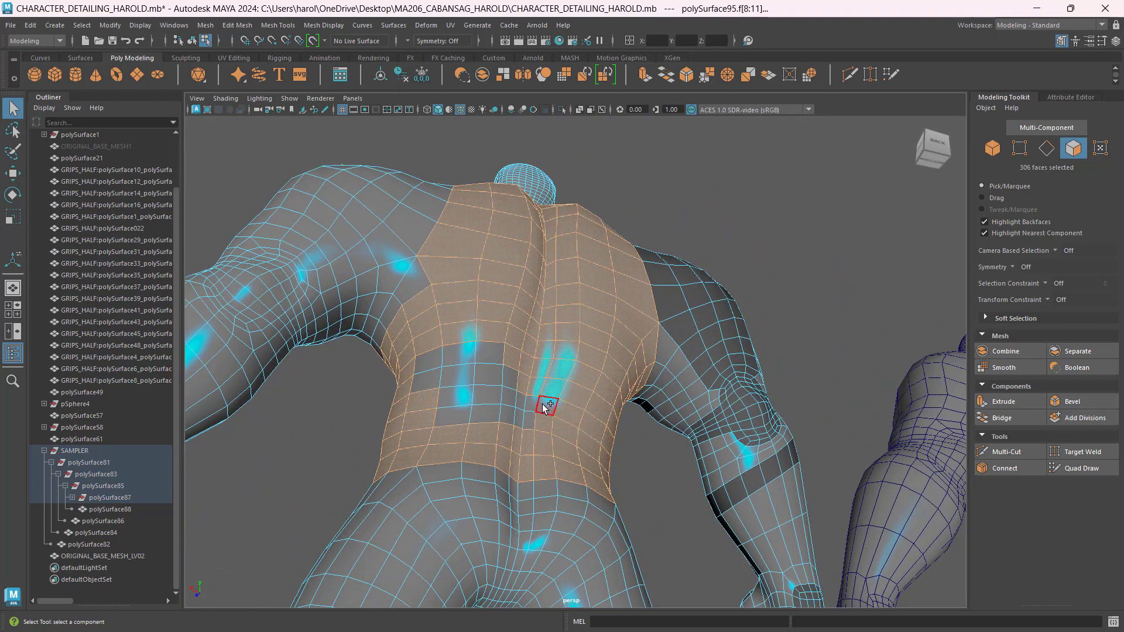
Fill the remaining gaps across the lower back with the Paint Selection tool and add the missing faces at the rear armpit
click(13, 151)
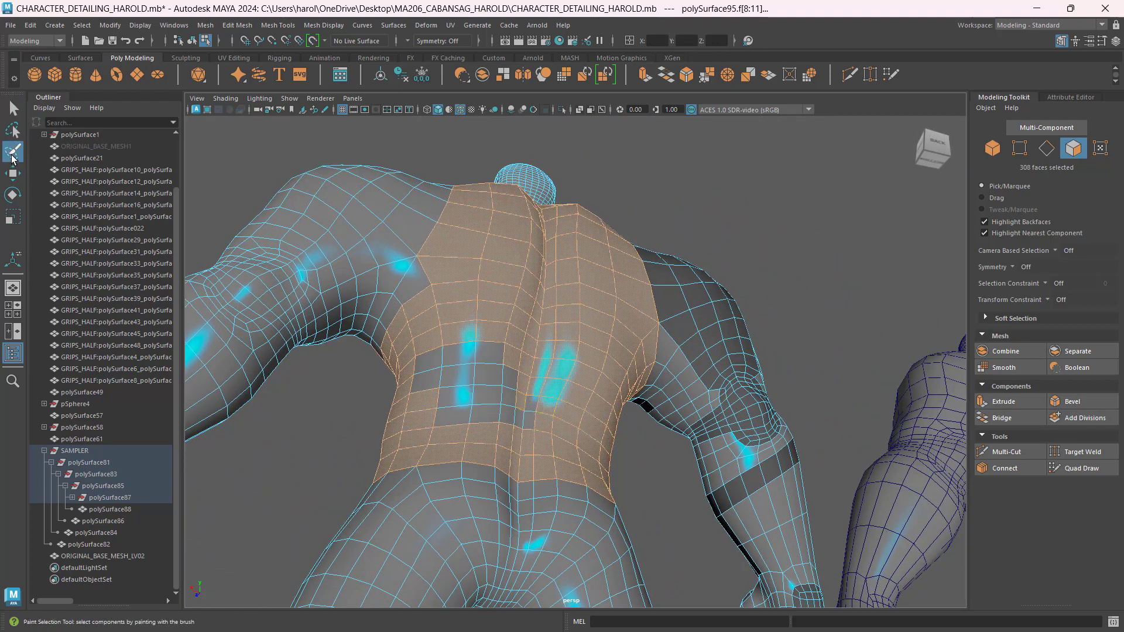
mouse_move(553, 398)
mouse_down()
mouse_move(497, 358)
mouse_move(452, 376)
mouse_move(417, 279)
mouse_up()
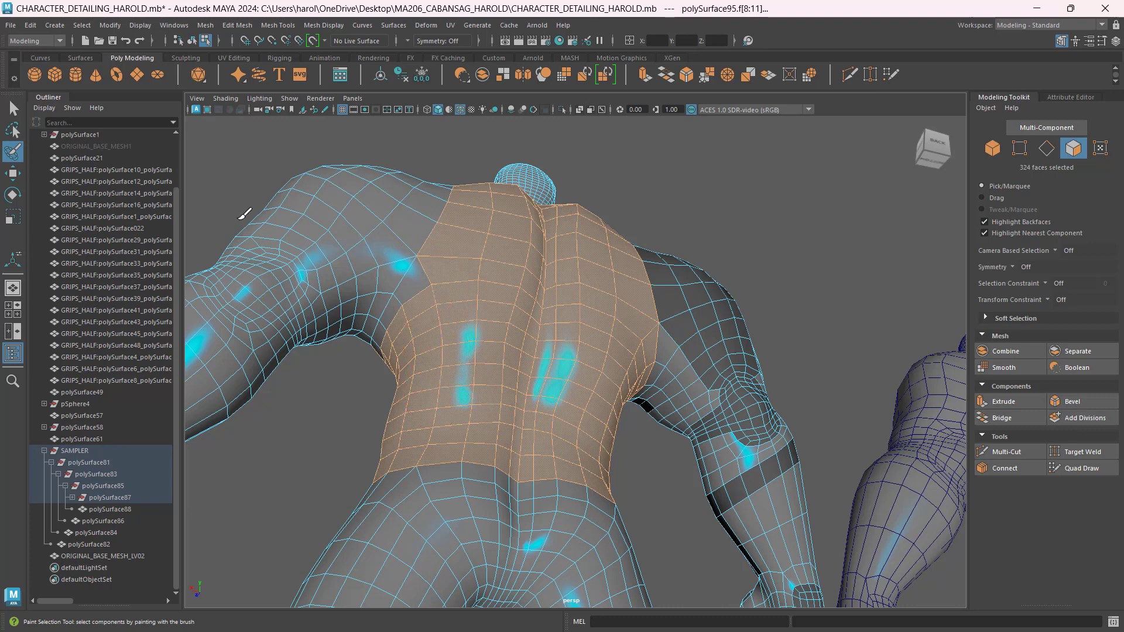
key(q)
shift+double_click(418, 287)
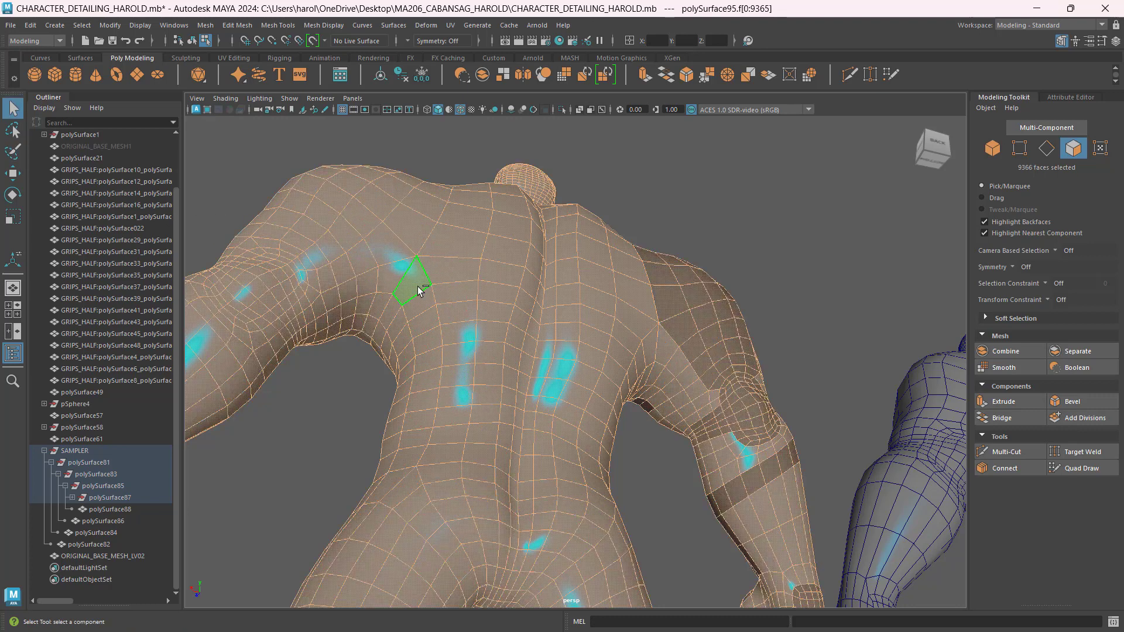
key(ctrl+z)
shift+click(391, 312)
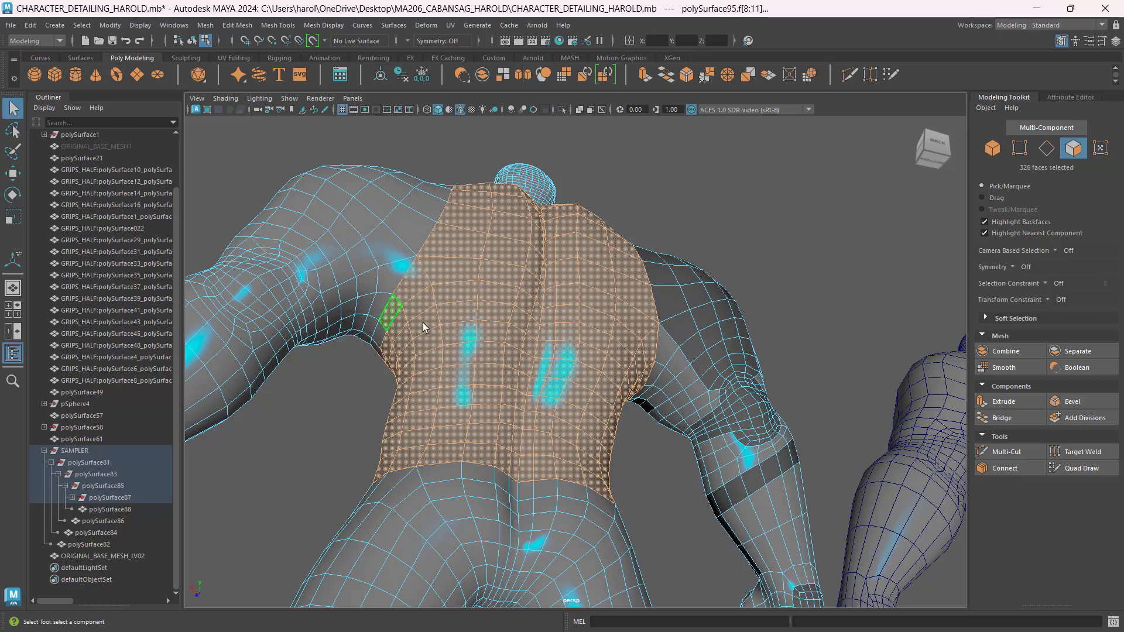
Add the two missing faces at the front of the armpit on the intact side to the torso selection
alt+drag(427, 326, 644, 337)
shift+click(716, 276)
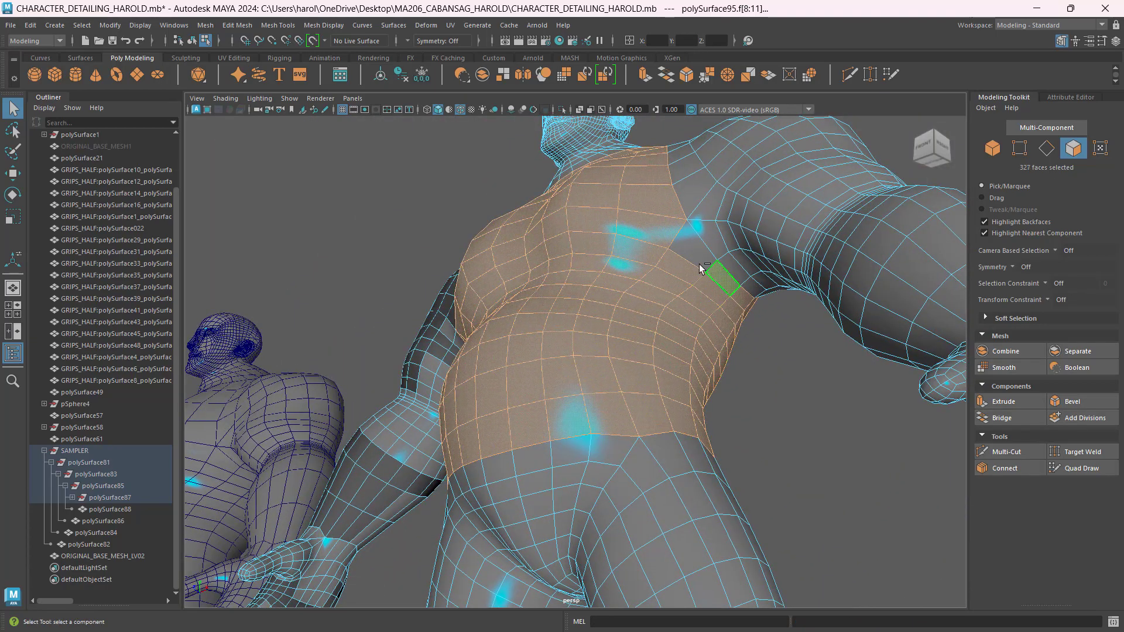
shift+click(691, 249)
scroll(603, 298, down, 3)
alt+drag(595, 299, 633, 312)
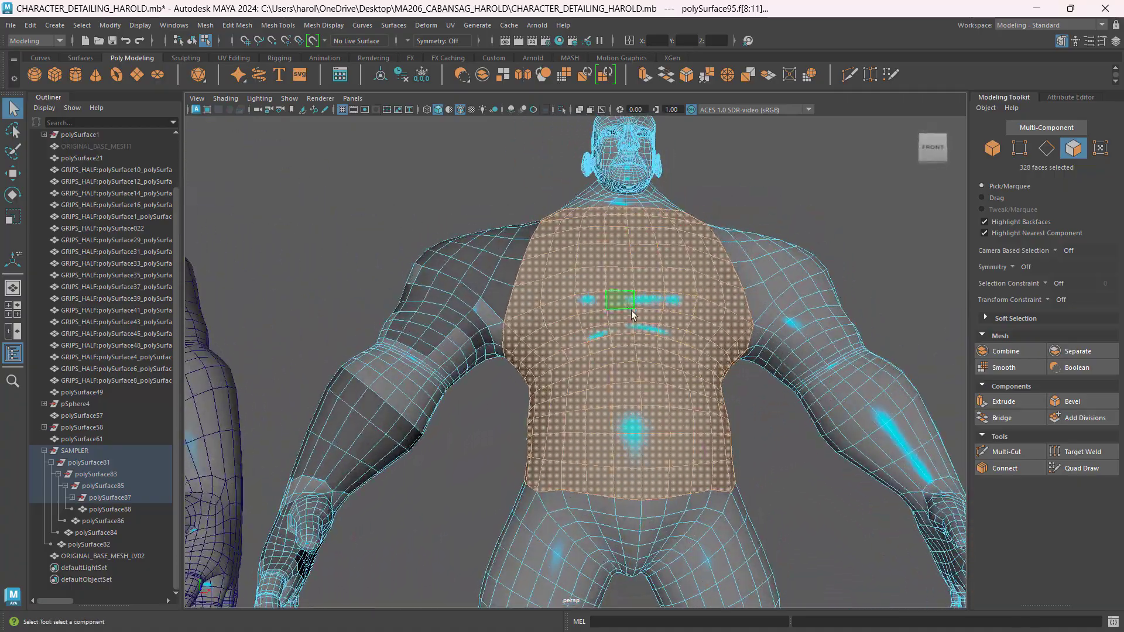
scroll(631, 328, up, 3)
scroll(625, 348, down, 3)
alt+drag(625, 380, 572, 388)
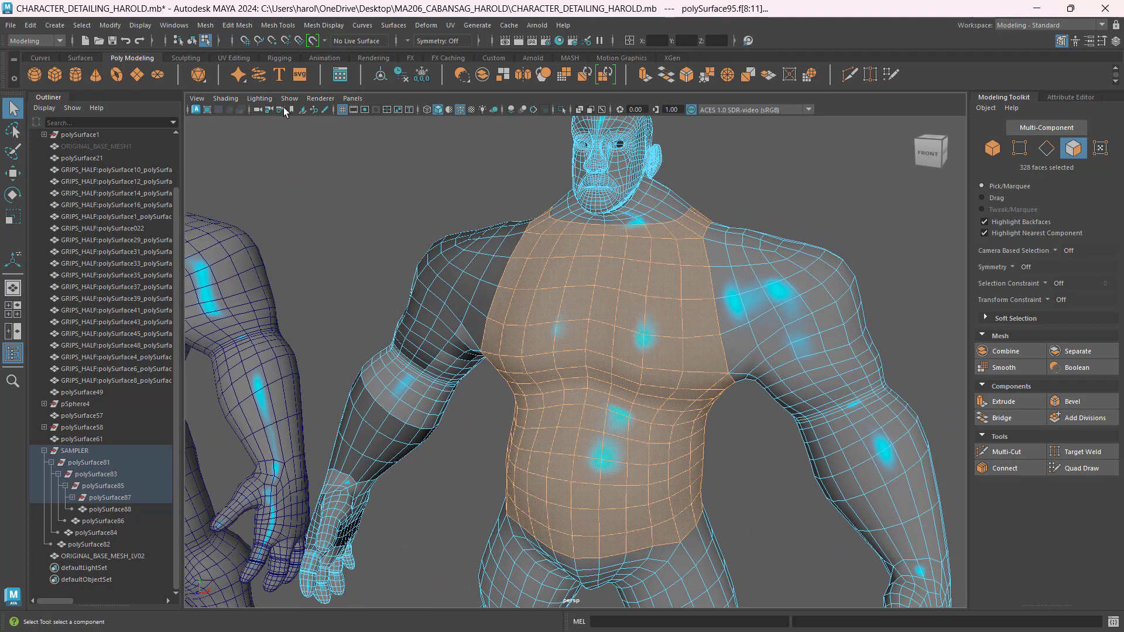
Duplicate the selected torso faces as a new mesh
click(232, 26)
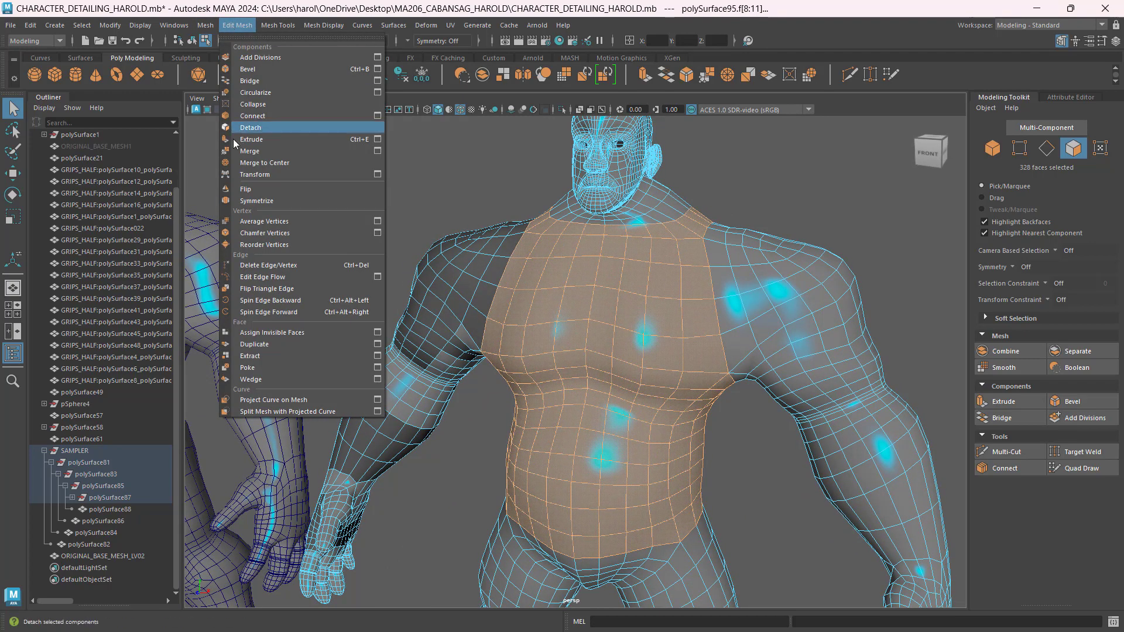
click(277, 345)
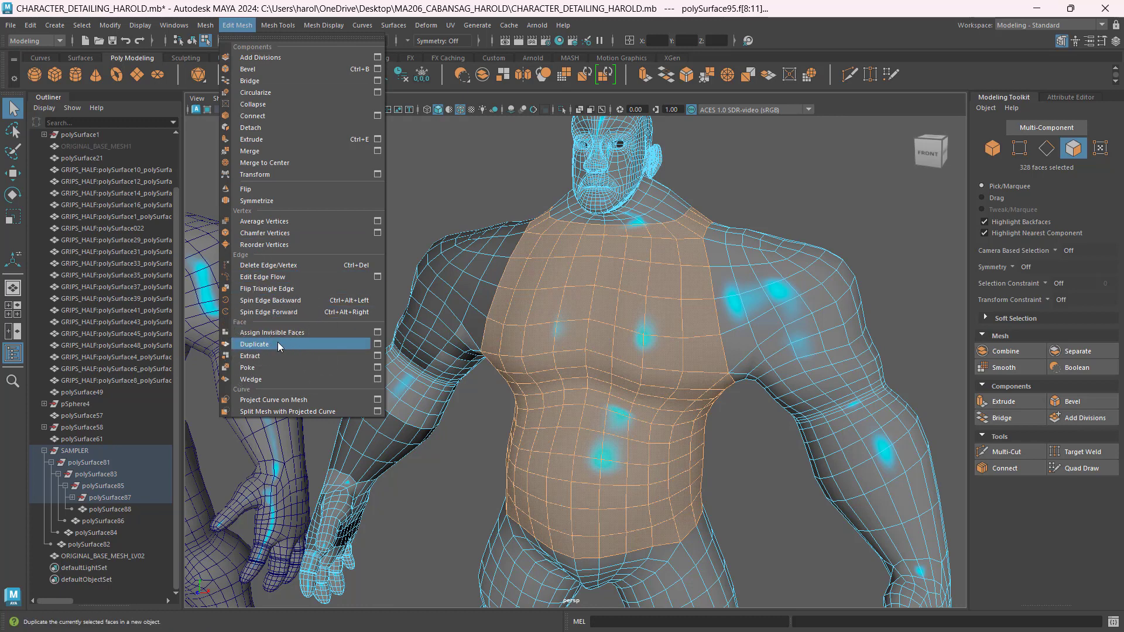
click(278, 345)
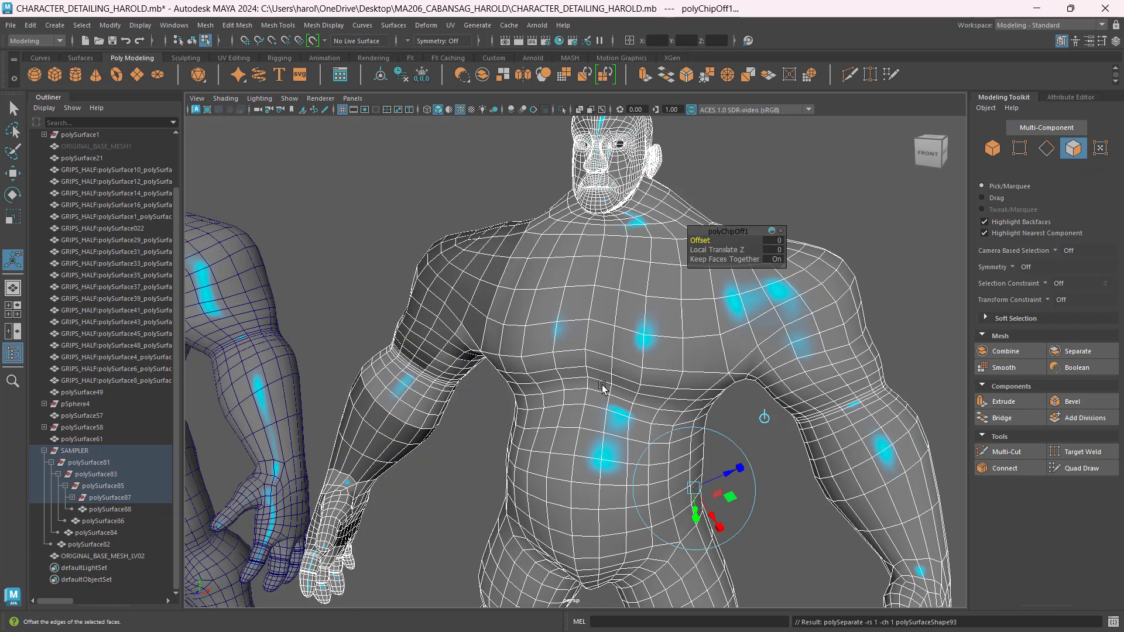
Select the duplicated torso shell as an object and assign it the existing material GRIPS_BASEMESH:MODEL_MAT1
click(14, 175)
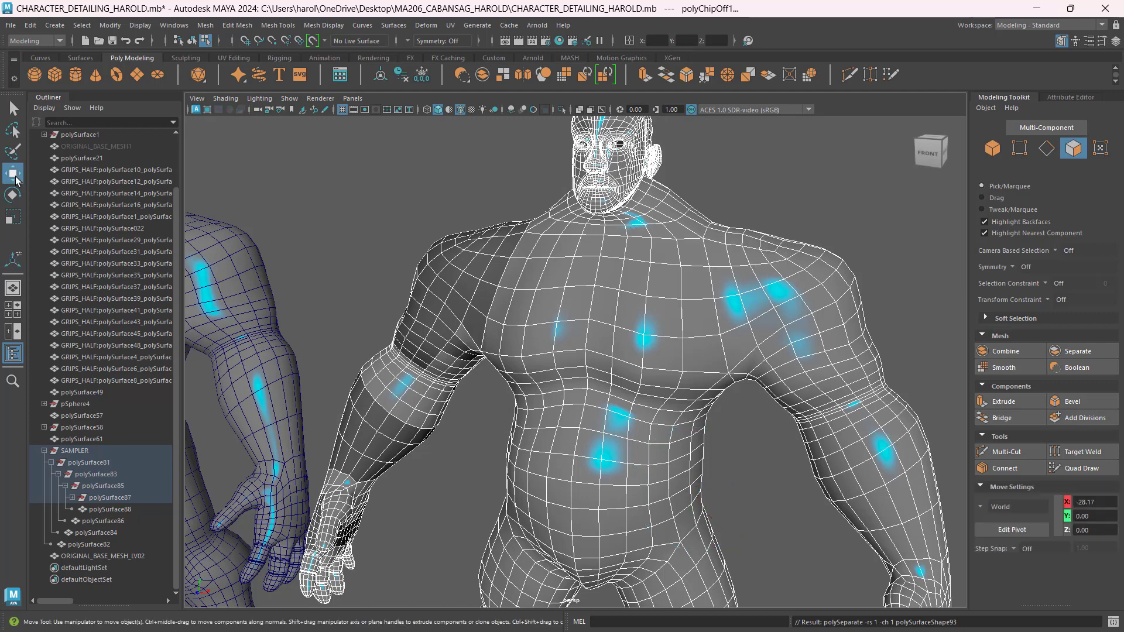
click(448, 185)
double_click(634, 335)
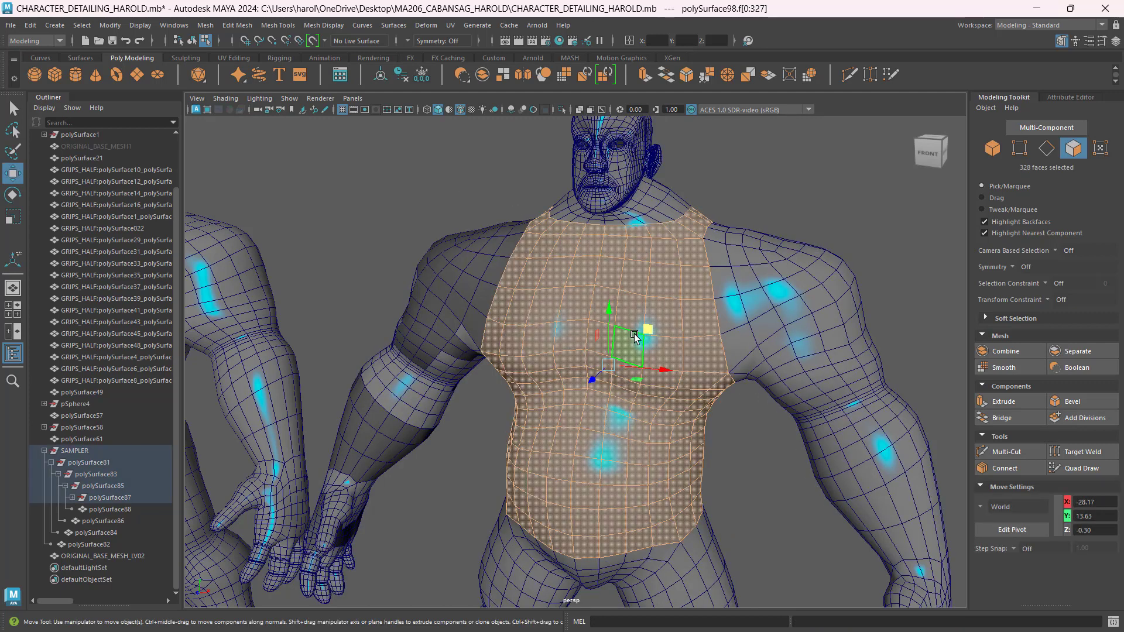
click(993, 150)
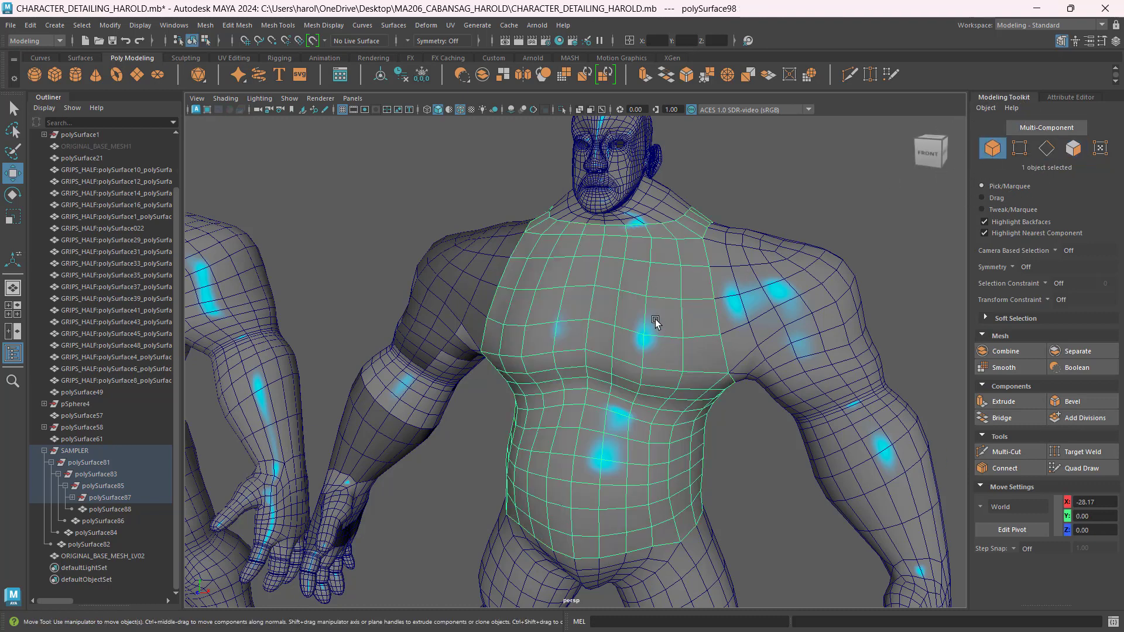
right_drag(655, 298, 813, 577)
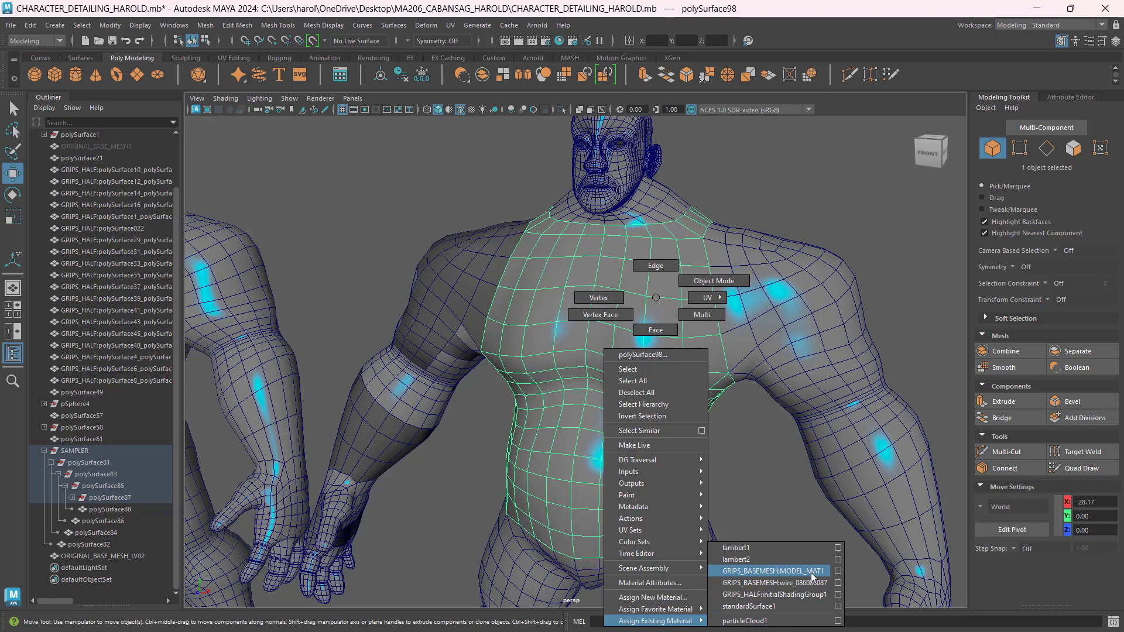
right_drag(813, 577, 800, 566)
Select the loop of faces encircling the kneecap on the SAMPLER's right leg in face mode
mouse_move(743, 441)
alt+mouse_down()
mouse_move(677, 456)
mouse_move(685, 445)
mouse_move(820, 447)
mouse_move(792, 467)
mouse_move(742, 452)
mouse_move(467, 457)
mouse_move(711, 444)
mouse_move(743, 462)
alt+mouse_up()
alt+middle_drag(743, 462, 706, 302)
alt+drag(650, 328, 602, 376)
alt+right_drag(483, 383, 545, 429)
alt+middle_drag(521, 430, 617, 343)
alt+drag(617, 346, 605, 230)
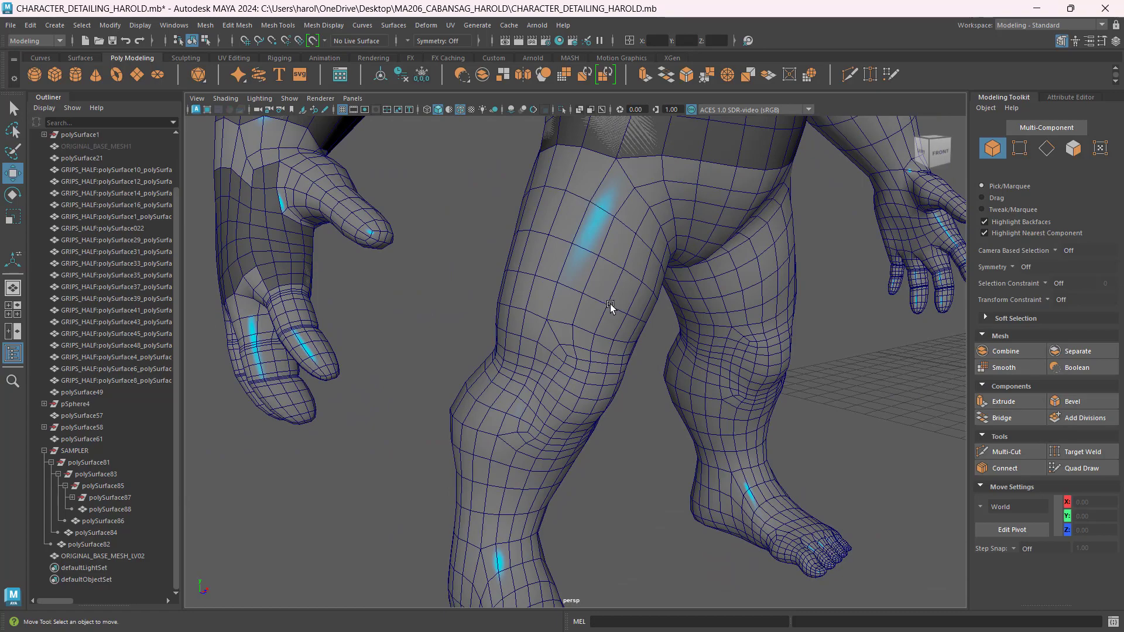
alt+drag(611, 305, 593, 388)
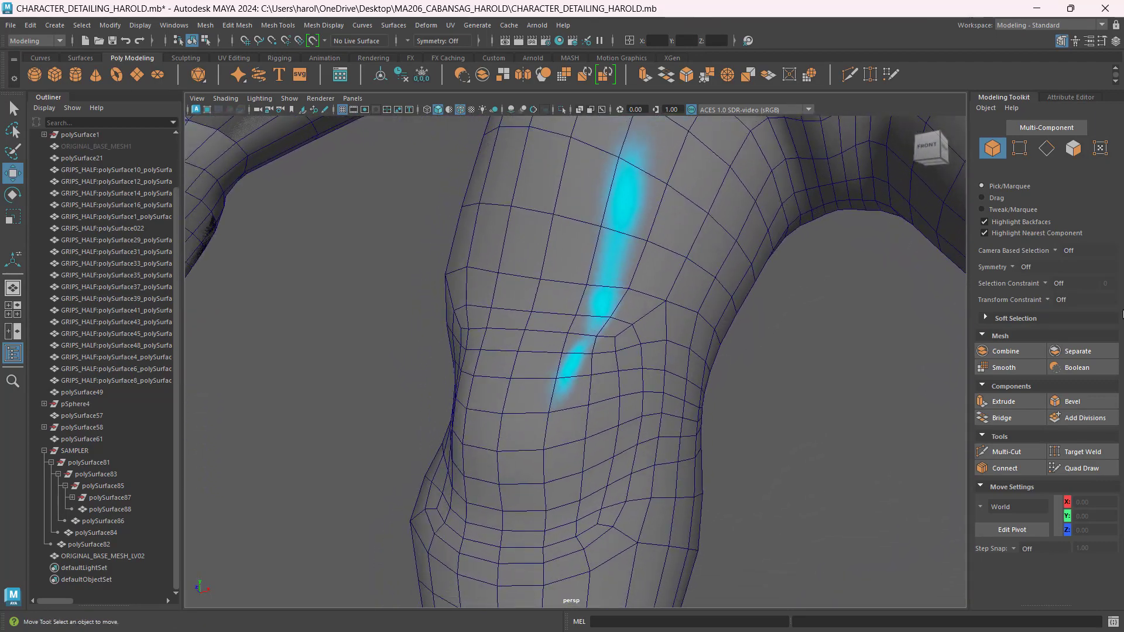
click(1074, 150)
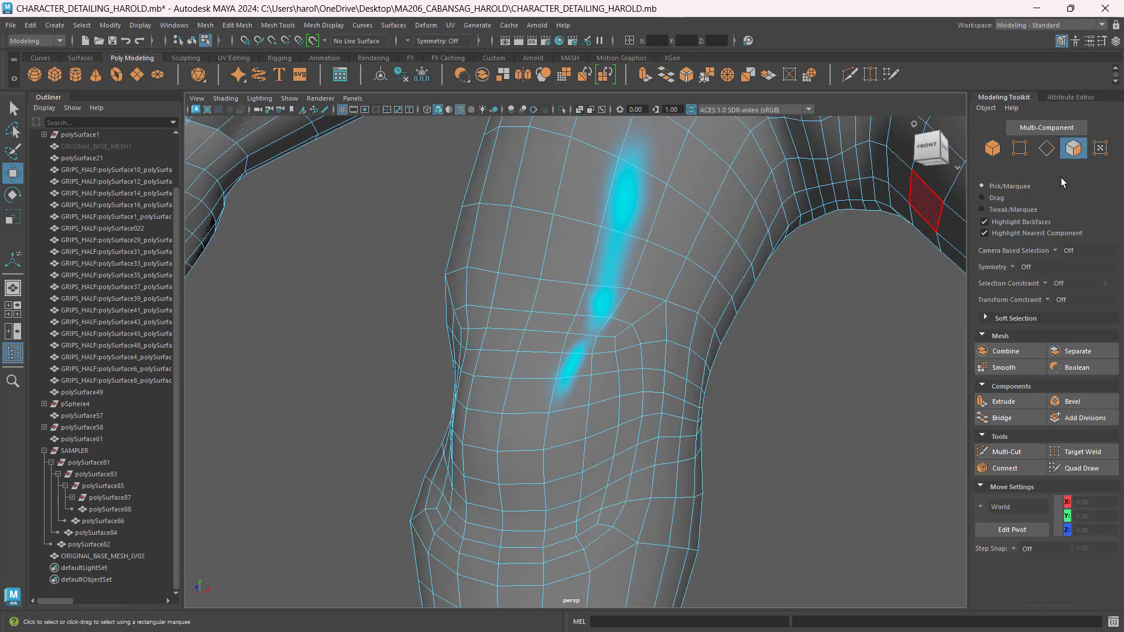
click(615, 331)
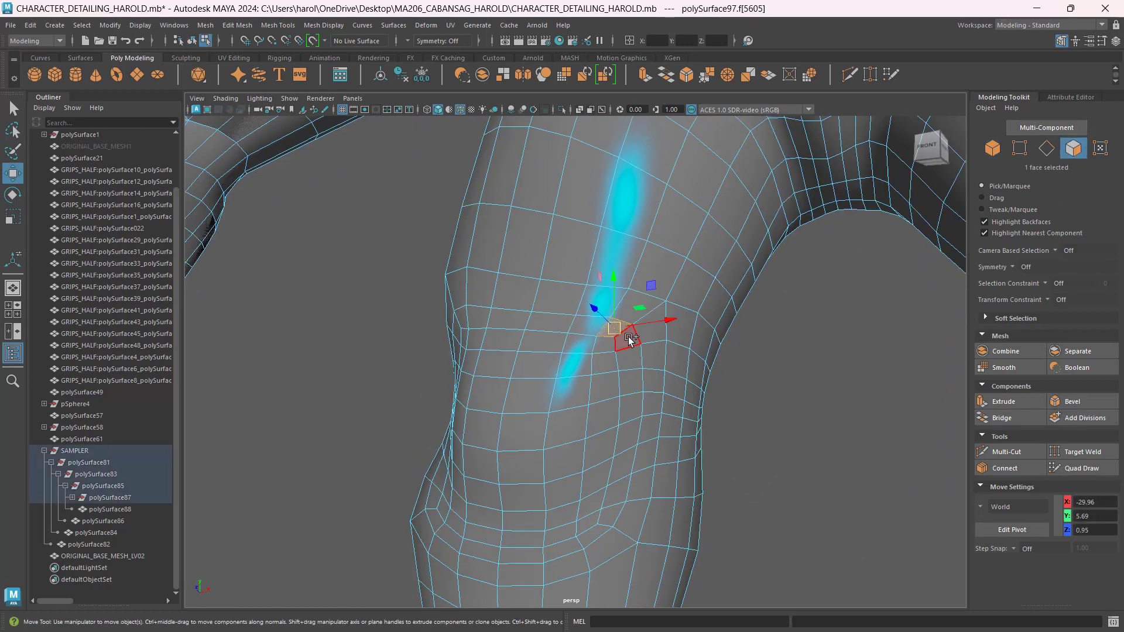
shift+double_click(630, 340)
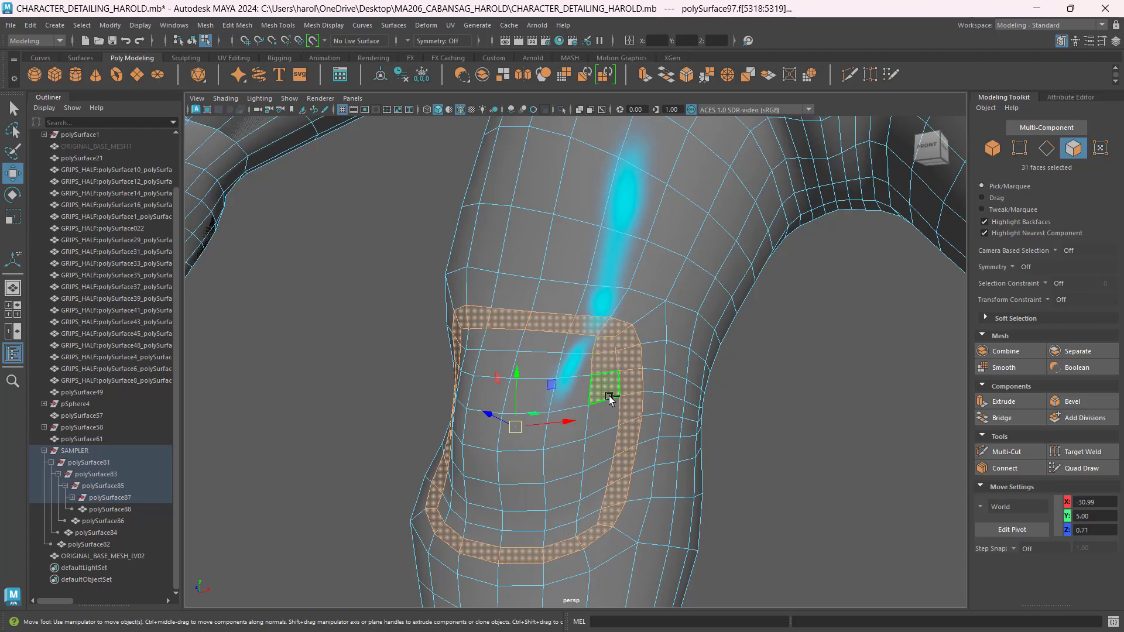
Add the column of faces running down just inside one side of the kneecap loop to the selection
shift+click(607, 423)
shift+click(606, 454)
shift+click(594, 500)
shift+click(603, 470)
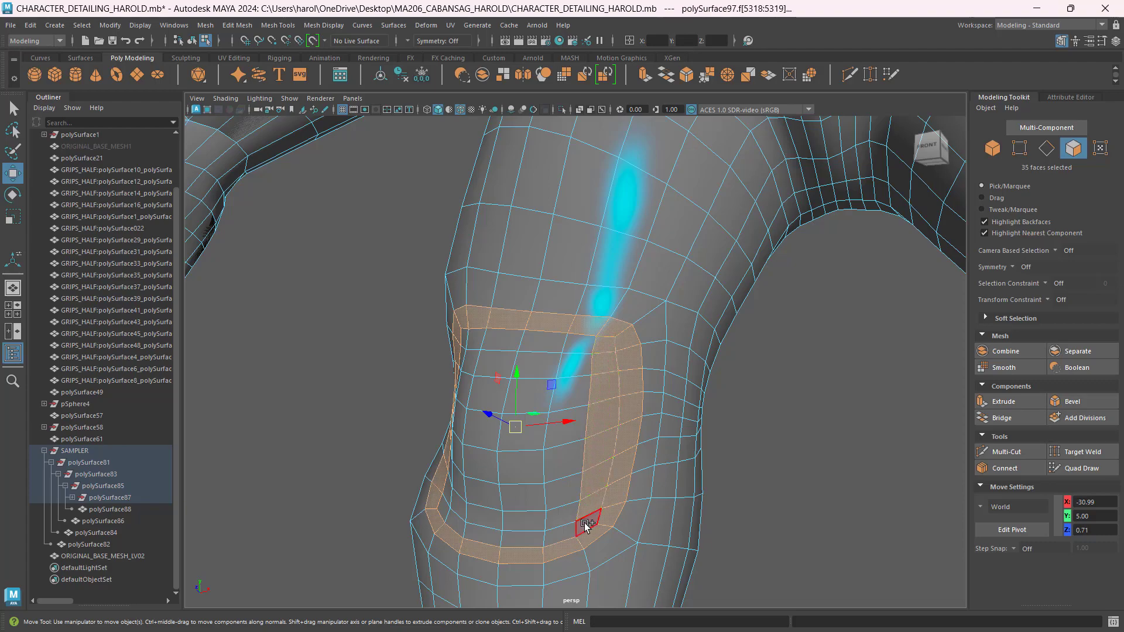
shift+click(586, 526)
Fill the interior of the kneecap loop with selected faces using the Paint Selection tool
alt+drag(556, 428, 454, 425)
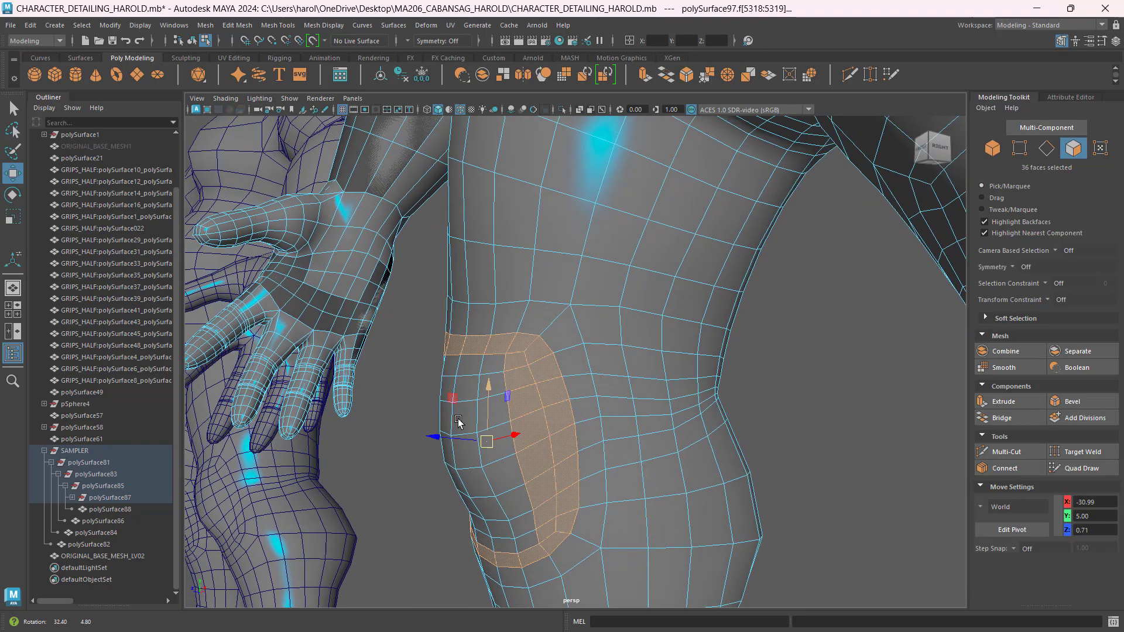
click(12, 153)
mouse_move(477, 417)
mouse_down()
mouse_move(494, 402)
mouse_move(472, 394)
mouse_up()
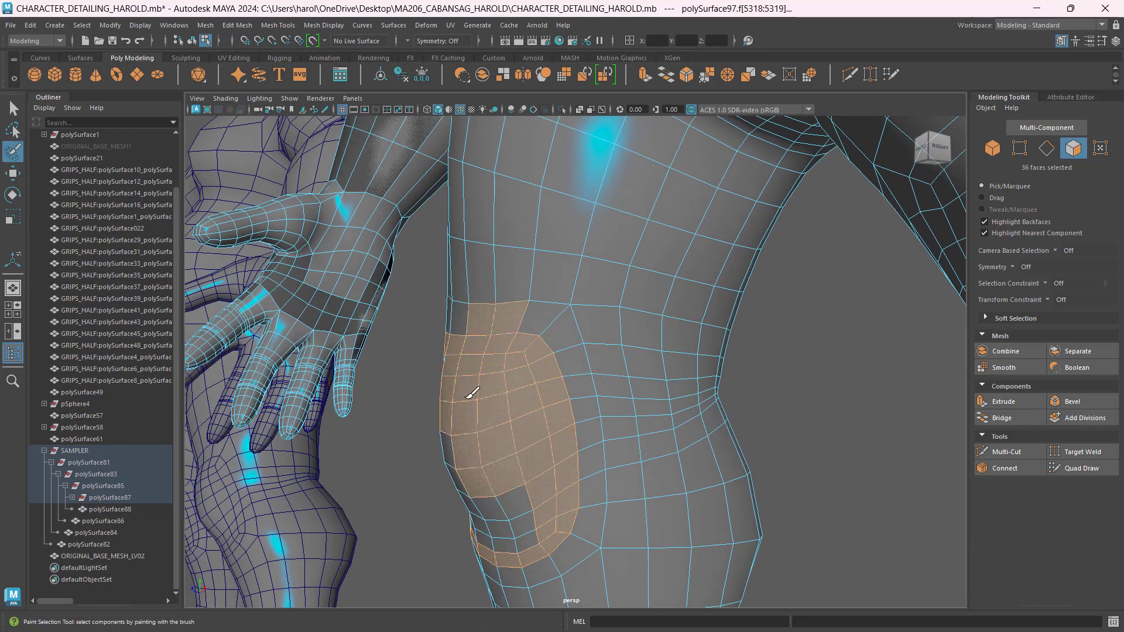
alt+drag(459, 456, 609, 452)
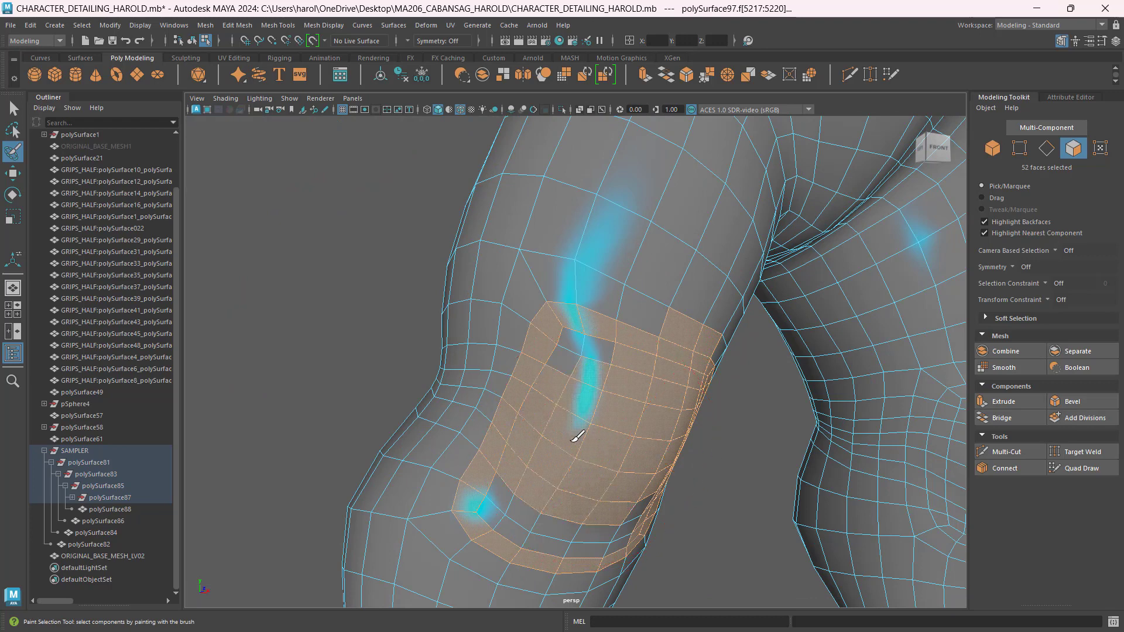
alt+drag(682, 446, 567, 468)
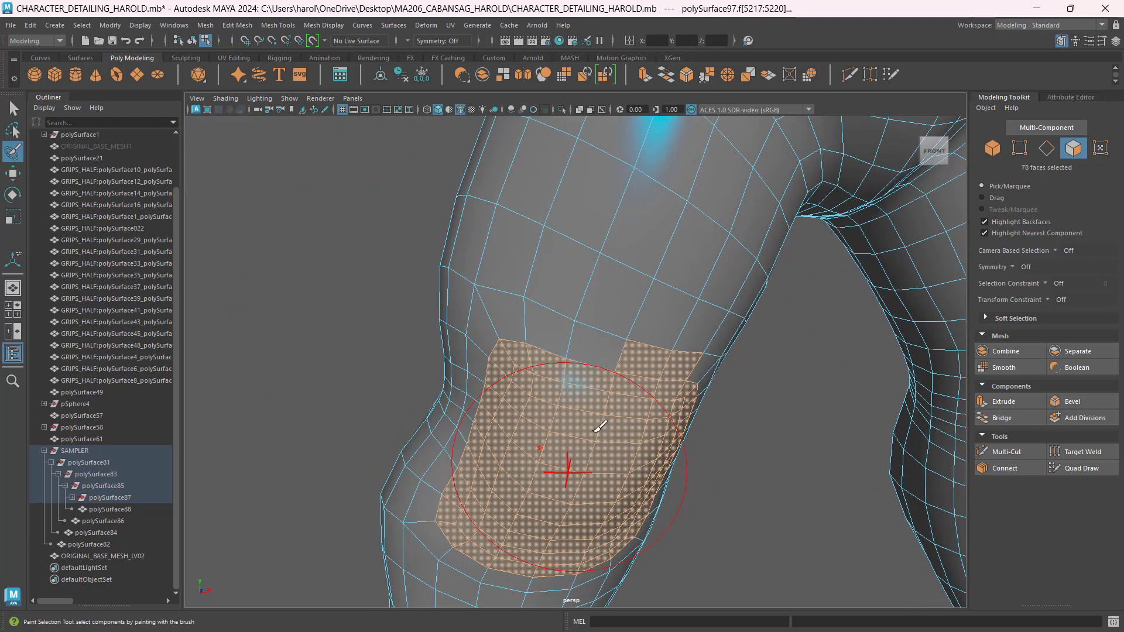
Deselect the two stray faces above the kneecap's upper edge with the Select tool
ctrl+click(651, 354)
key(ctrl+z)
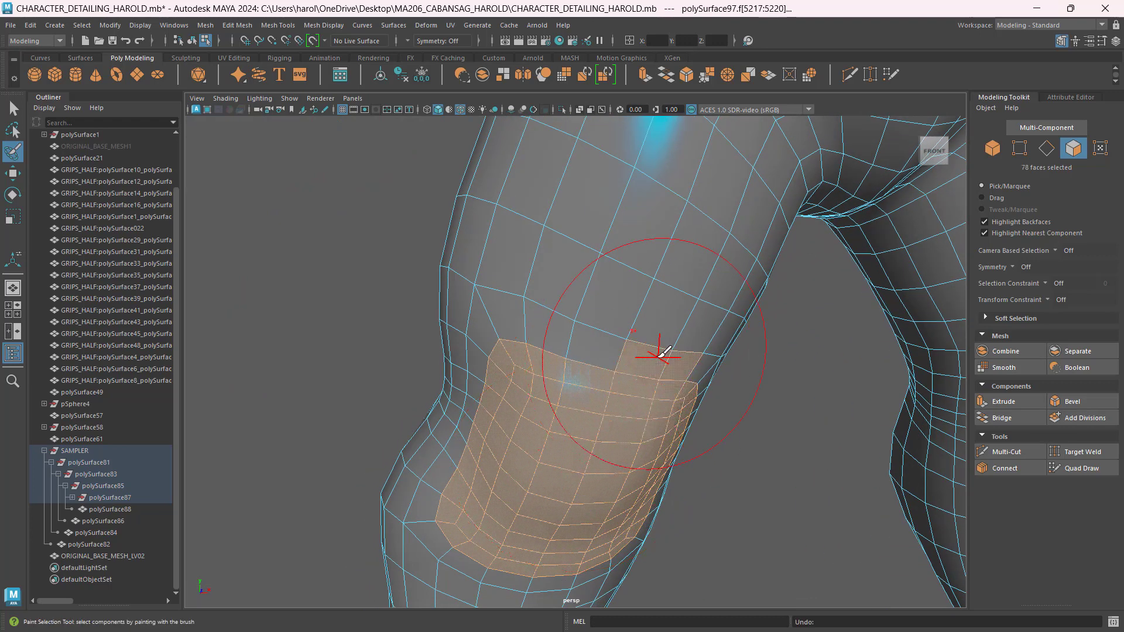
key(q)
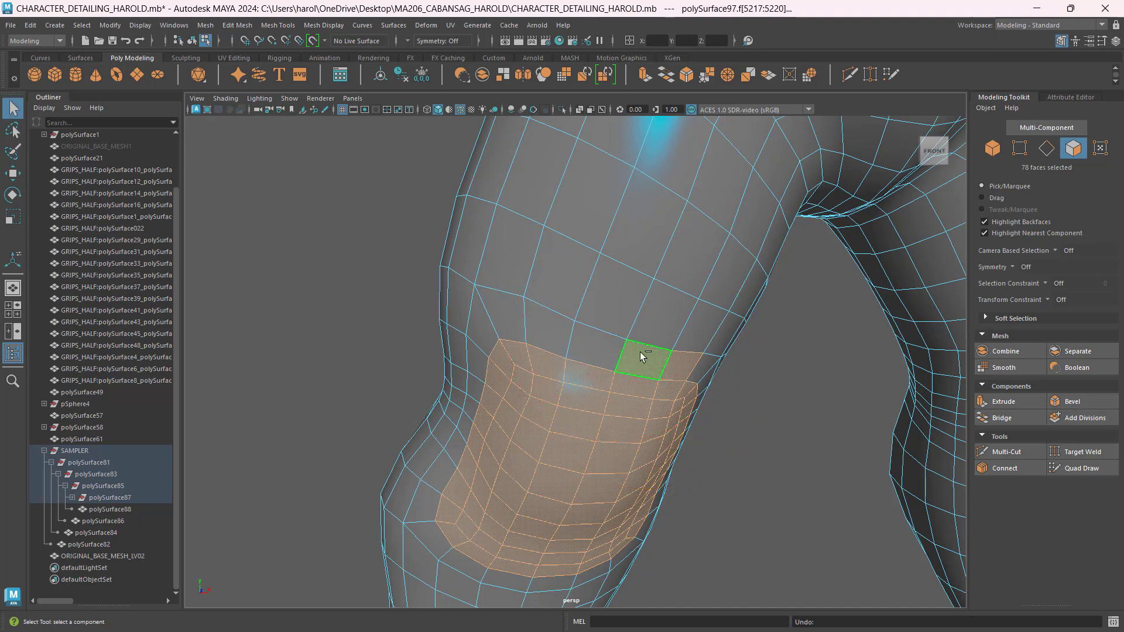
ctrl+click(682, 366)
Add the adjacent face loops that wrap around the back of the knee to the kneecap selection as a strap
alt+drag(685, 402, 594, 416)
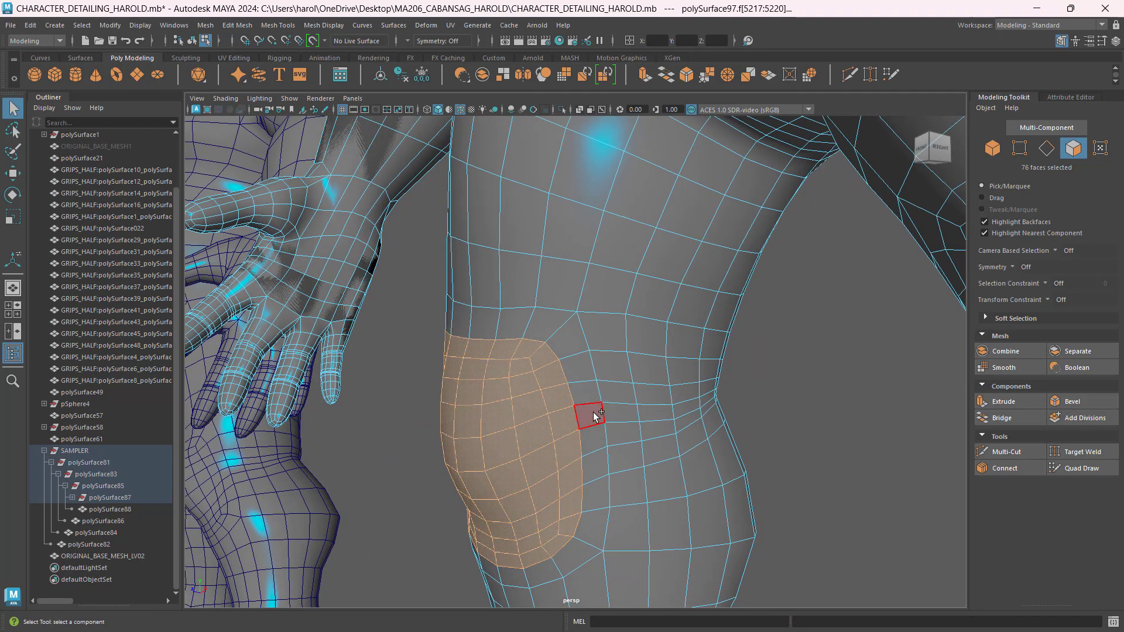
shift+double_click(619, 411)
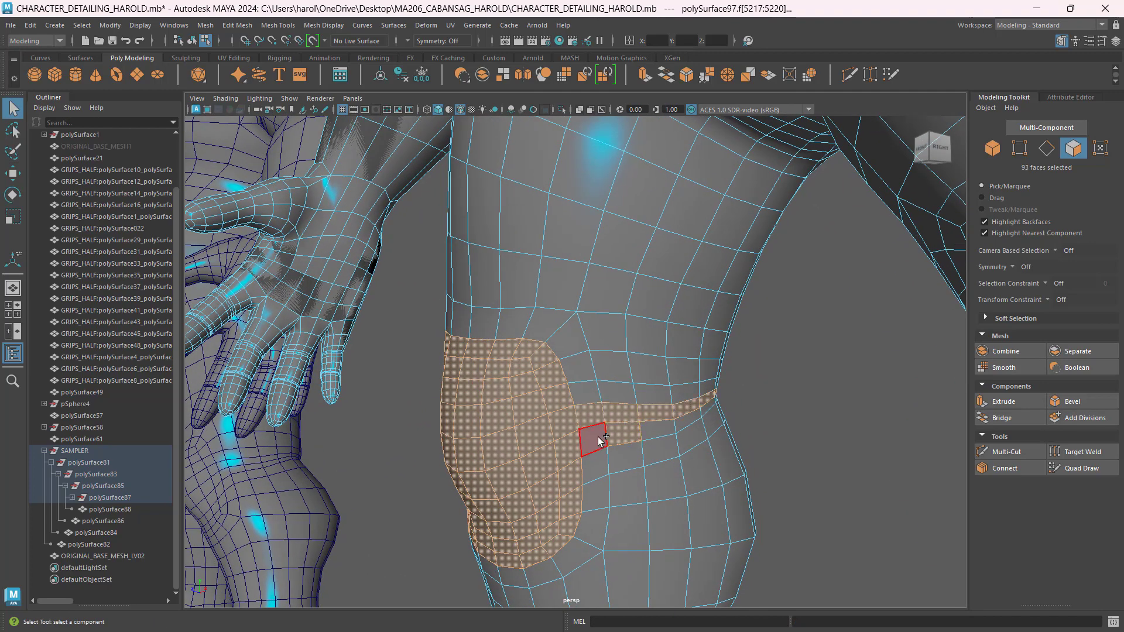
shift+double_click(598, 440)
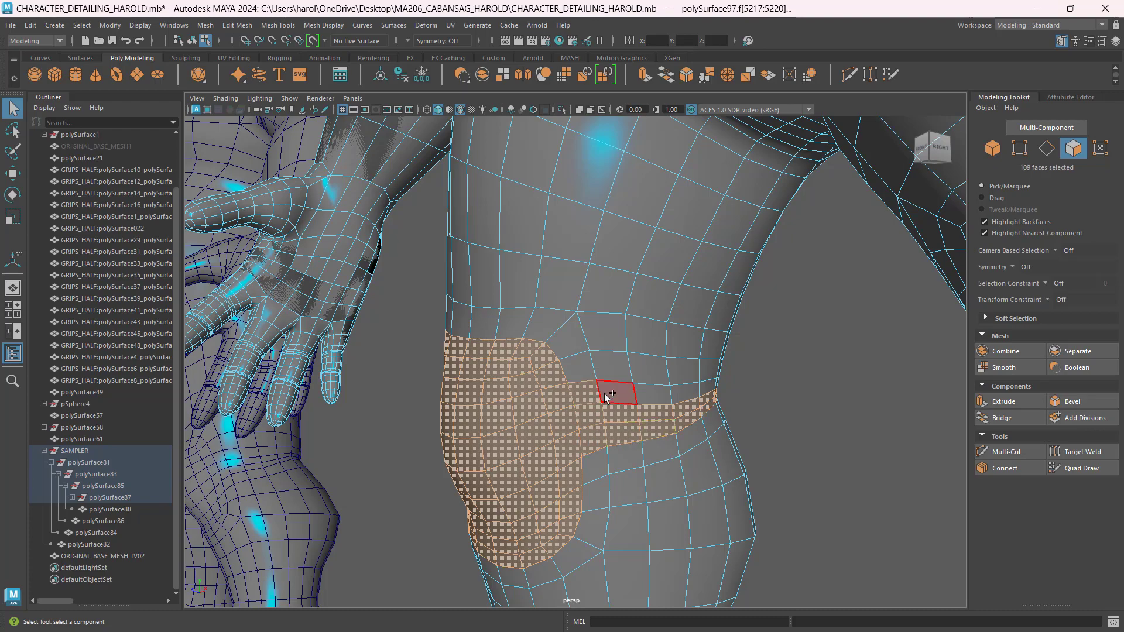
shift+double_click(610, 394)
alt+drag(575, 402, 644, 439)
shift+click(549, 435)
shift+double_click(549, 434)
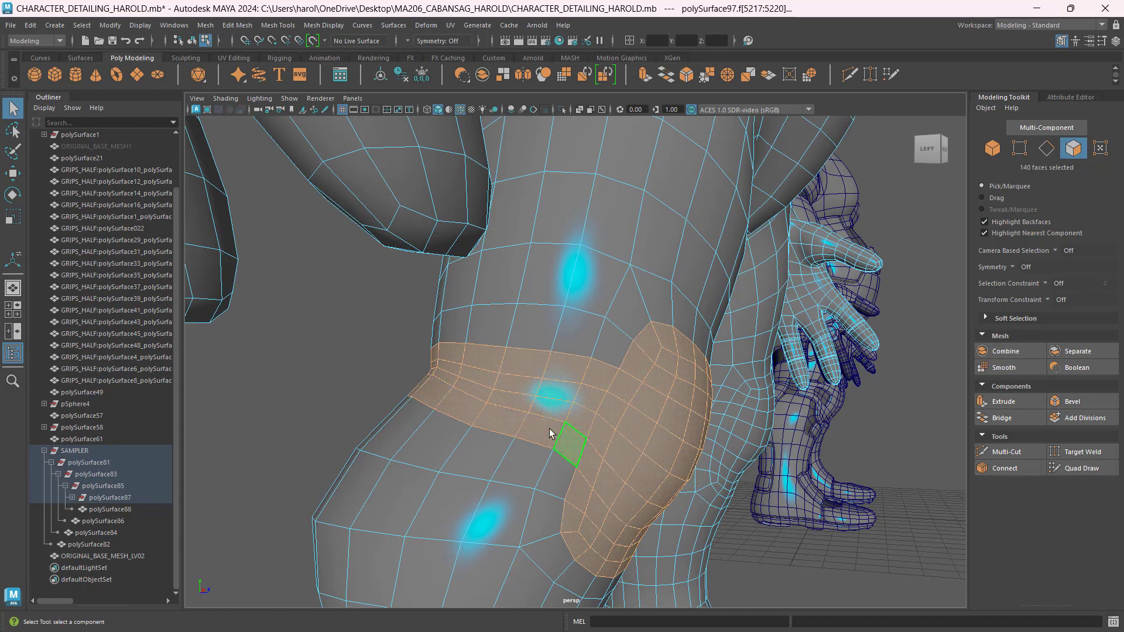
Deselect the strap faces behind the knee, keeping the kneecap and short tabs at its sides
alt+drag(549, 434, 674, 452)
alt+drag(675, 452, 424, 444)
ctrl+drag(367, 302, 564, 346)
scroll(551, 346, down, 3)
scroll(550, 346, up, 3)
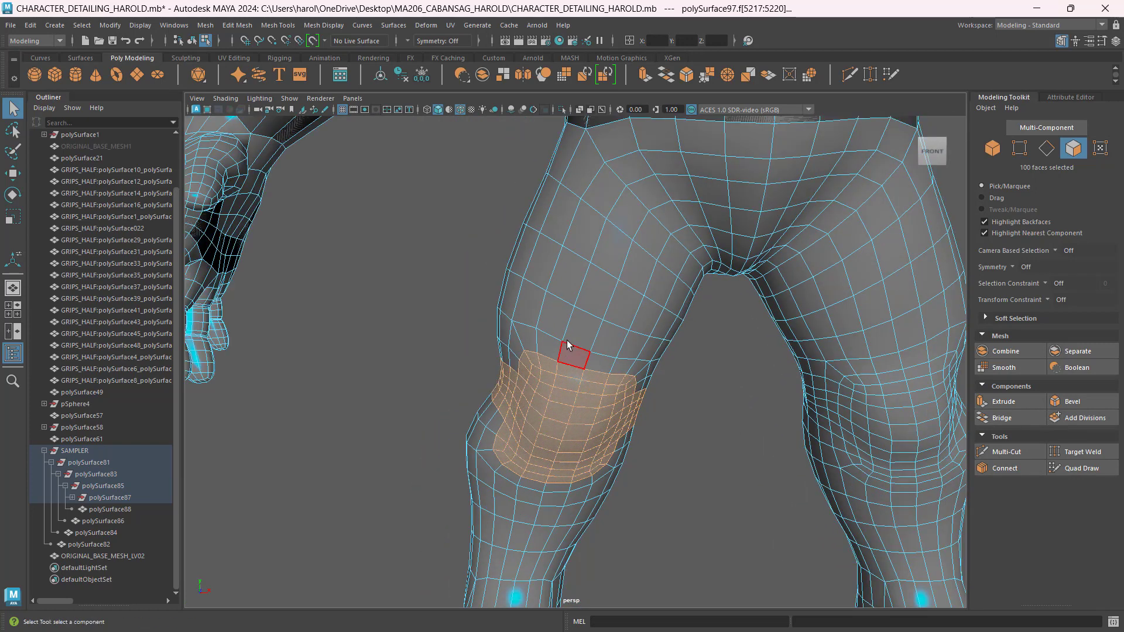
Duplicate the selected kneecap faces as a separate mesh piece and select that piece
click(206, 25)
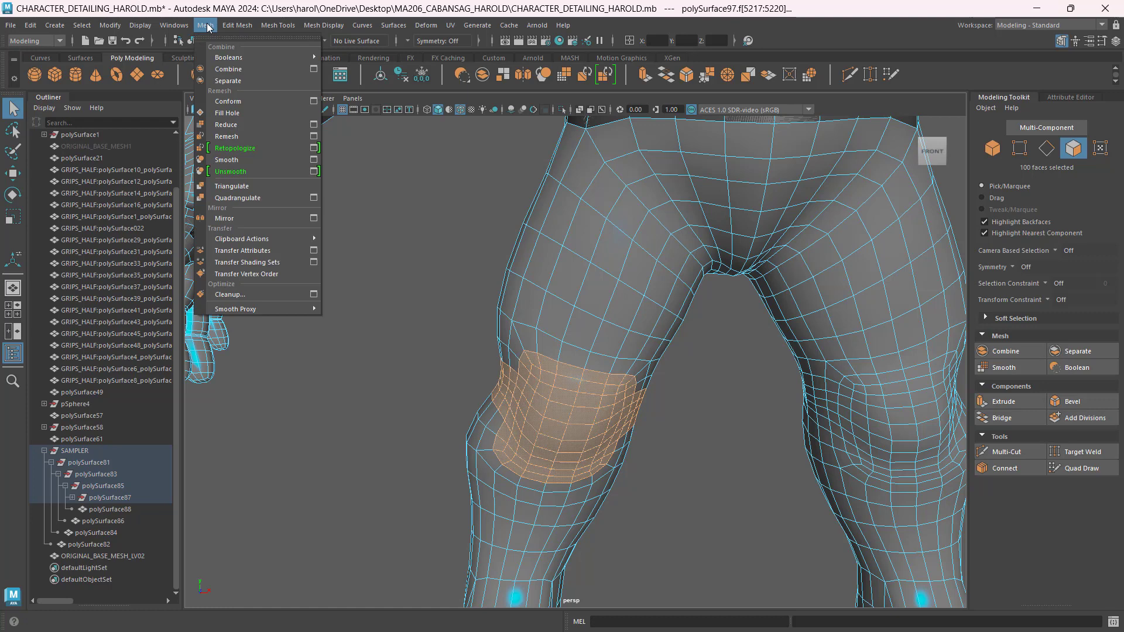
mouse_move(237, 25)
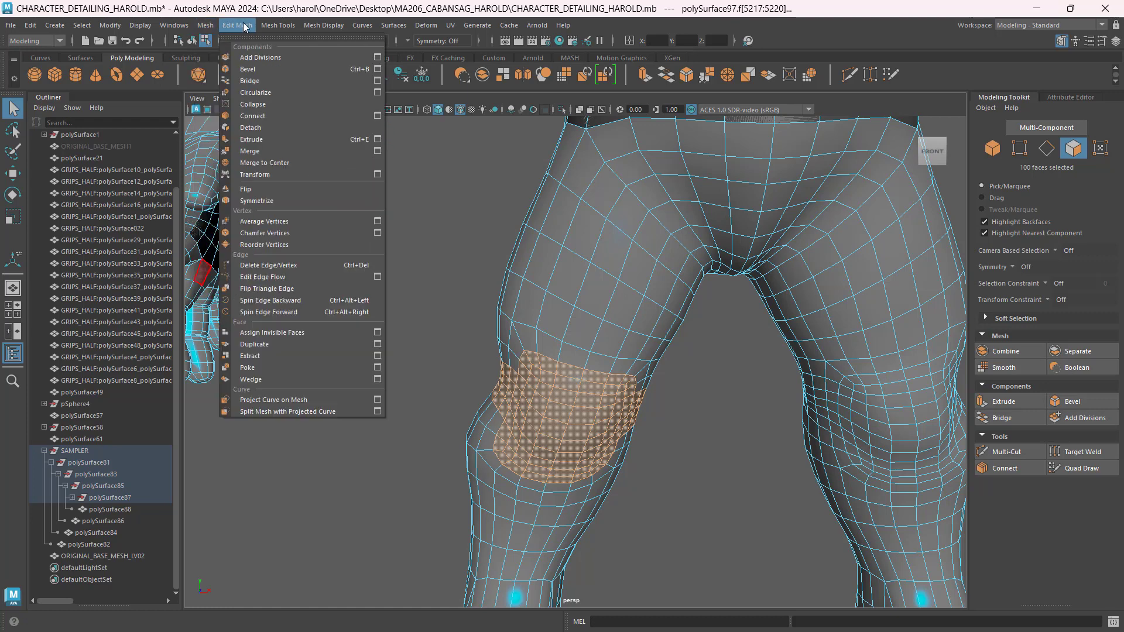
click(289, 344)
click(722, 403)
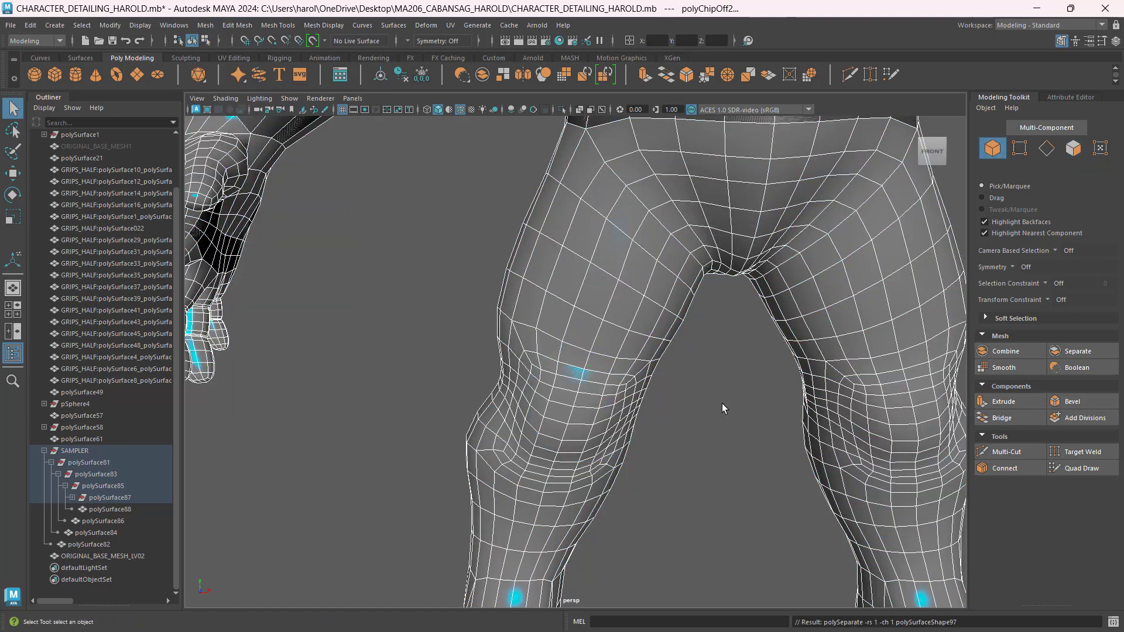
click(690, 443)
scroll(690, 444, down, 1)
click(553, 409)
click(560, 410)
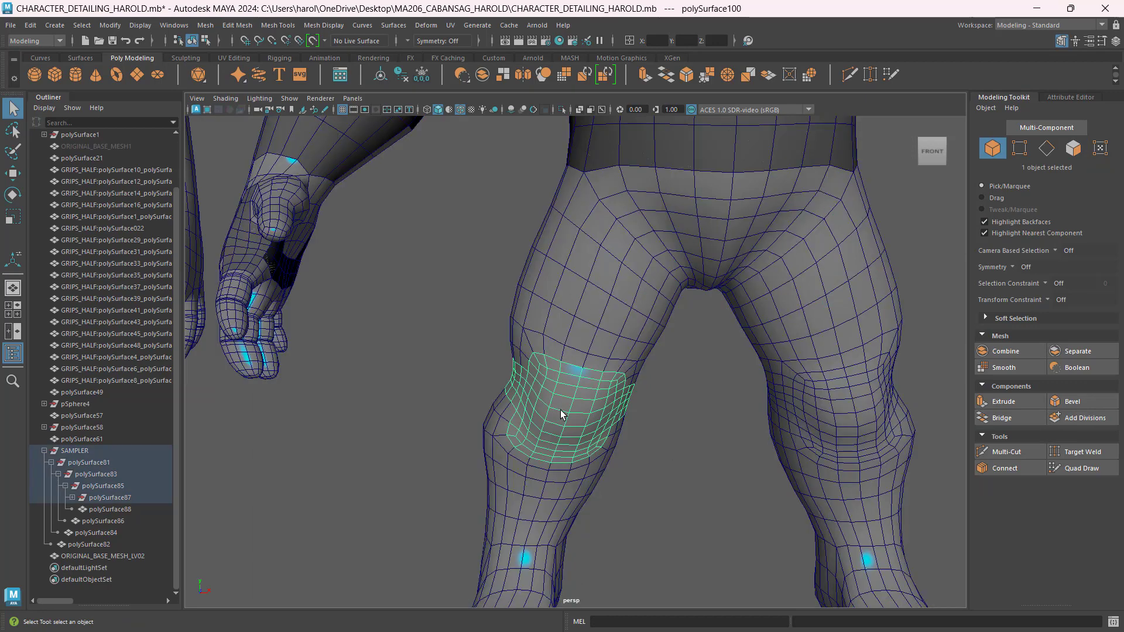
Examine where the pivots of the duplicated kneecap and torso pieces sit relative to the body, using the Move tool
scroll(695, 419, down, 5)
alt+middle_drag(683, 455, 641, 473)
key(w)
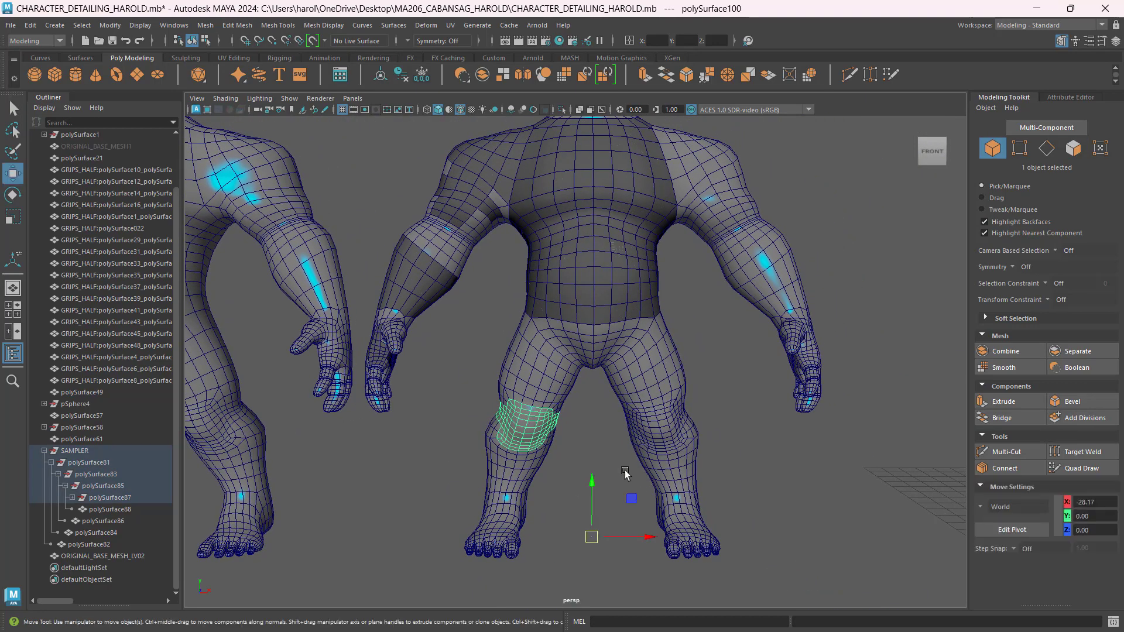
alt+drag(603, 466, 542, 433)
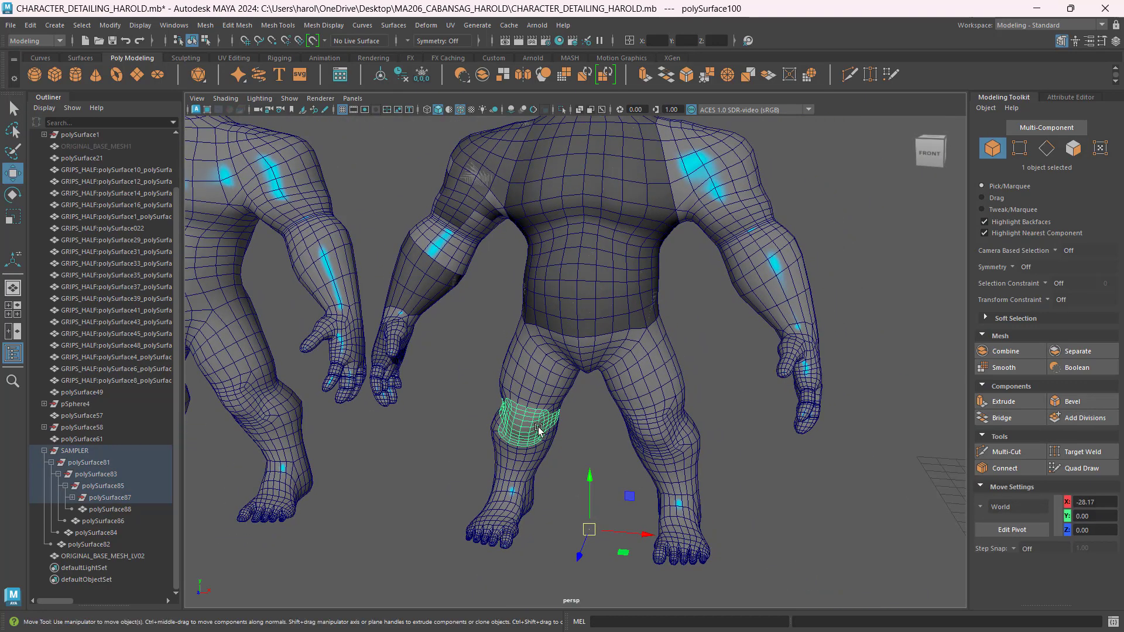
click(597, 286)
scroll(595, 285, down, 5)
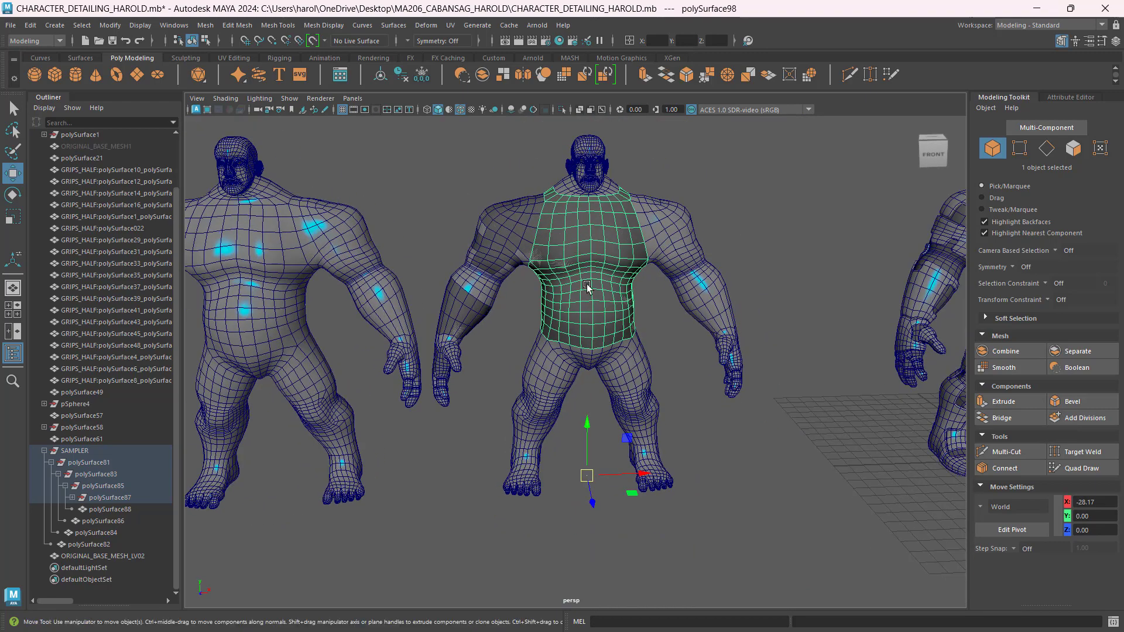
key(ctrl)
key(ctrl)
key(ctrl)
key(ctrl)
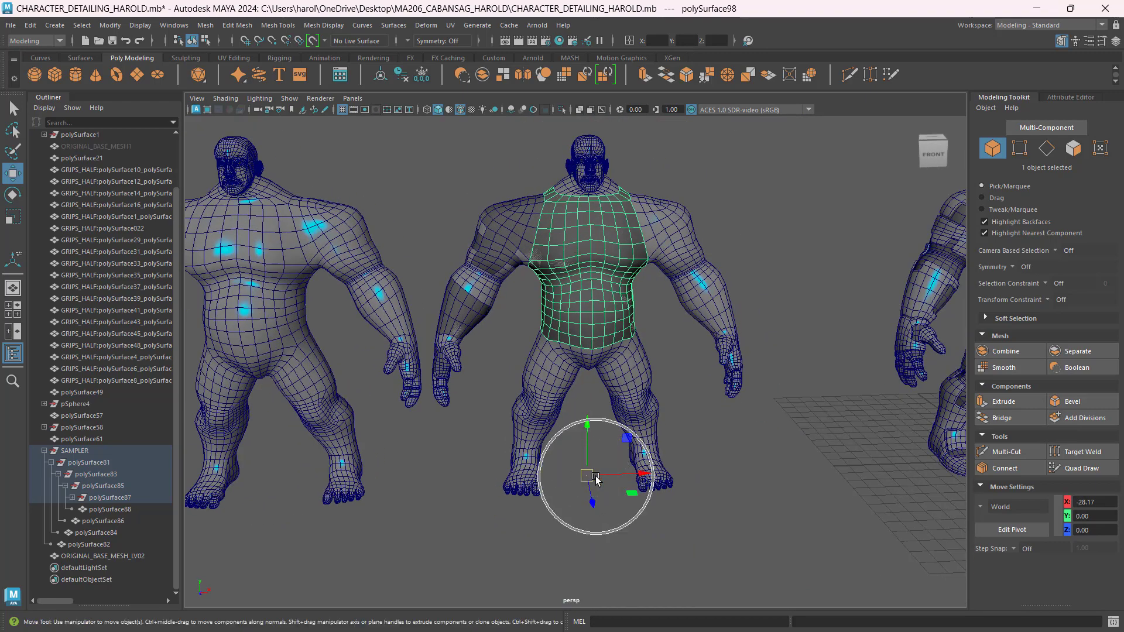
alt+drag(590, 477, 589, 480)
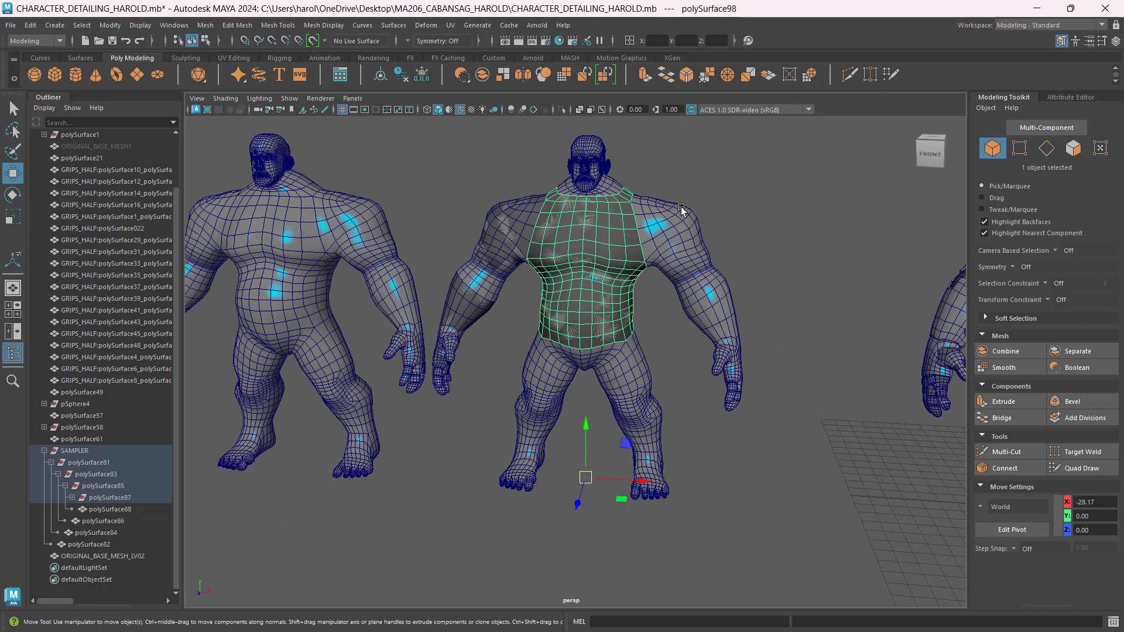
Compare the pivot placement of the base body with that of the duplicated torso piece
click(673, 236)
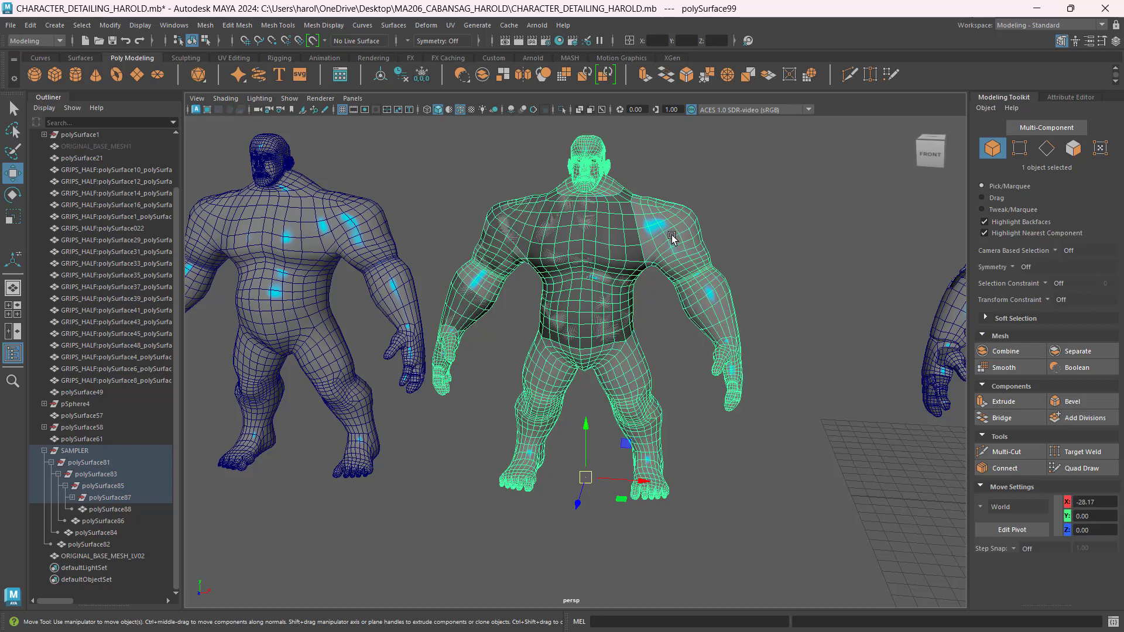
key(ctrl)
key(ctrl)
click(682, 364)
click(621, 229)
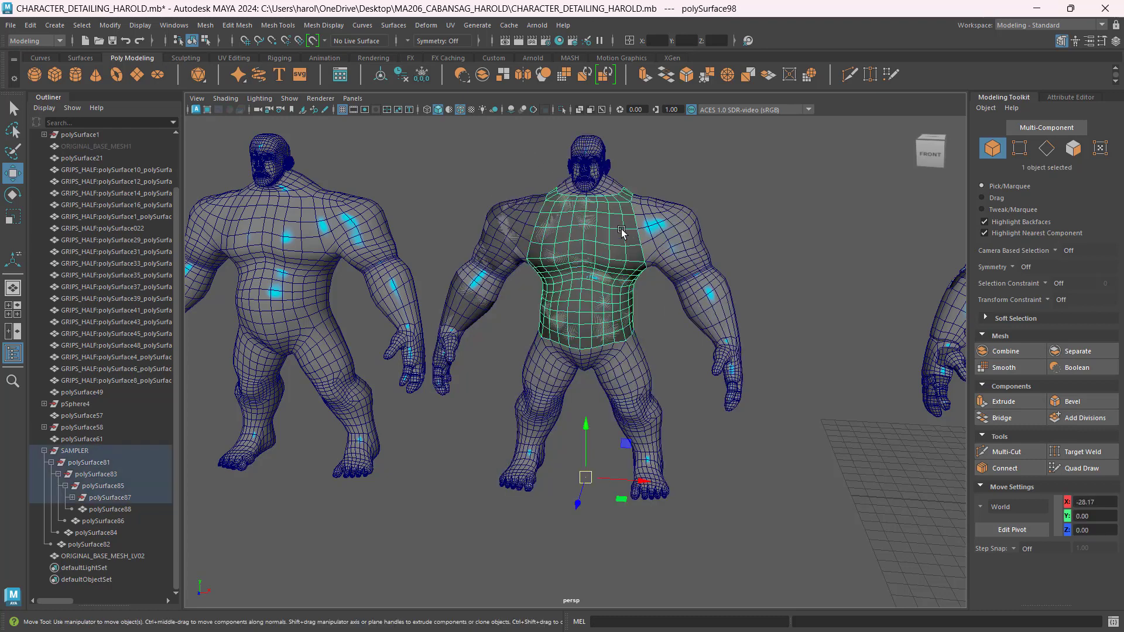
key(ctrl)
alt+drag(622, 232, 593, 226)
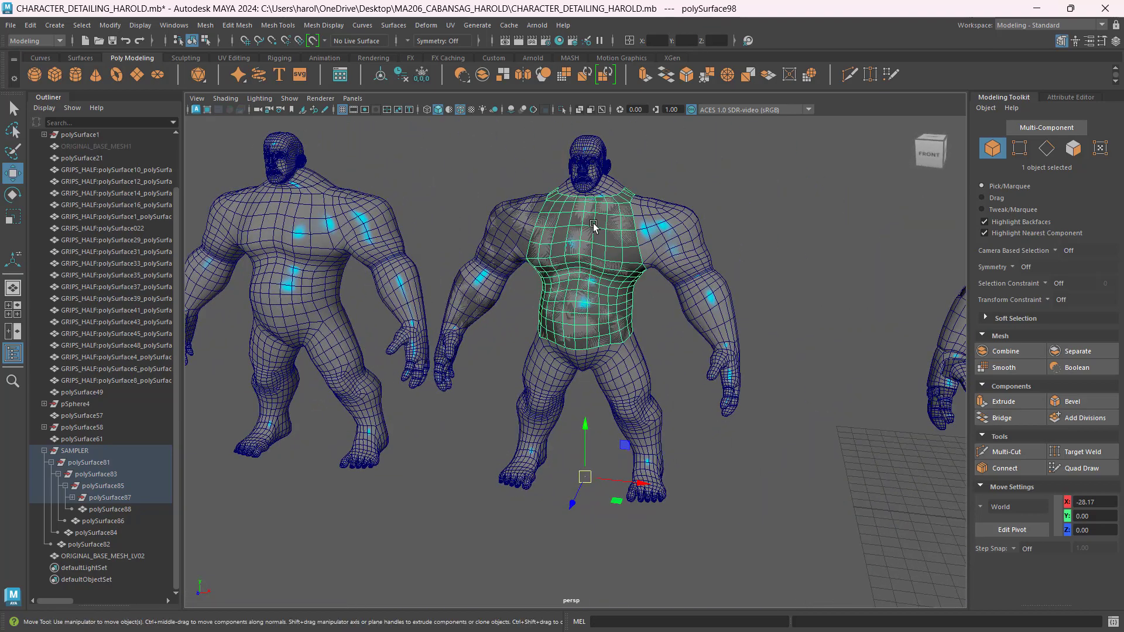
key(ctrl)
key(ctrl)
key(ctrl)
key(ctrl)
alt+drag(552, 430, 576, 428)
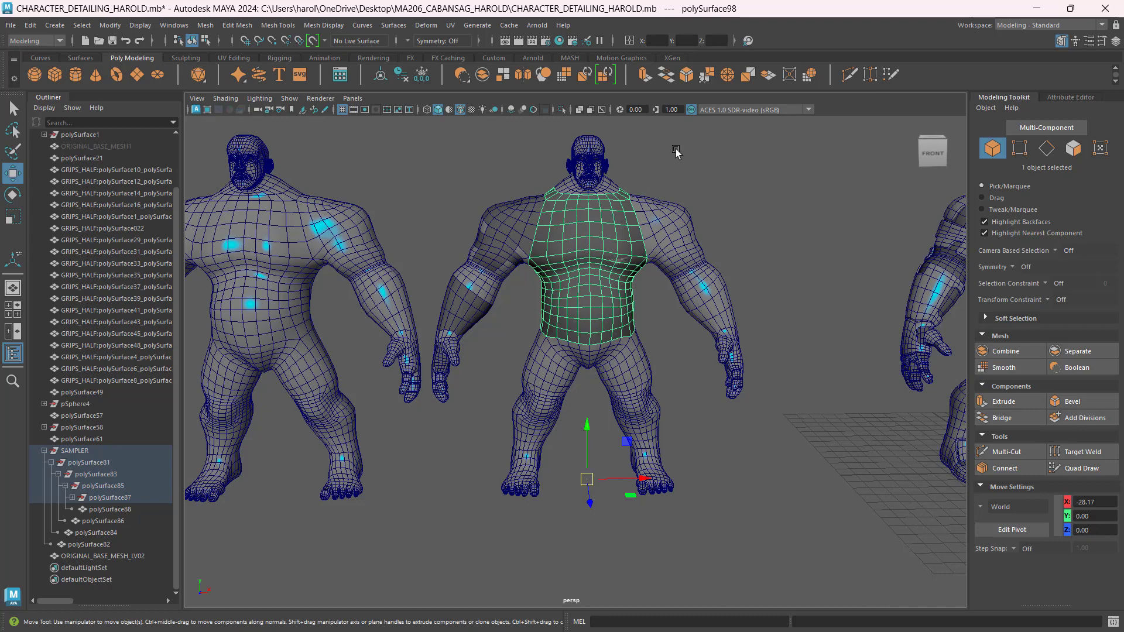
Reset the pivots of all duplicated armour pieces on the sampler character, leaving the base body out of the selection
drag(719, 142, 428, 549)
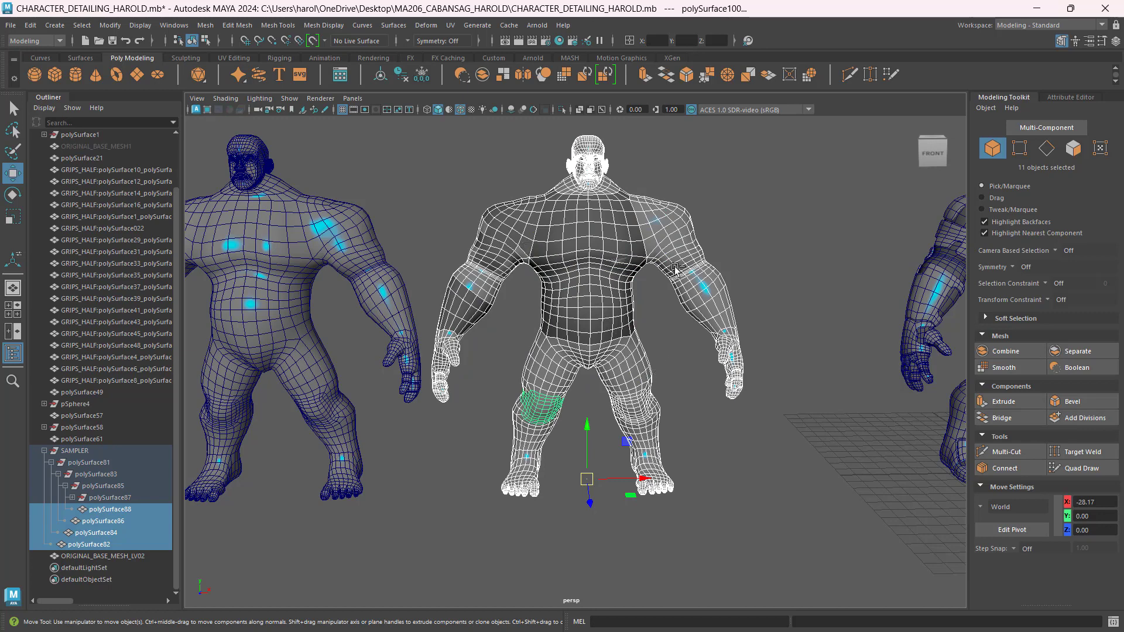
ctrl+click(682, 250)
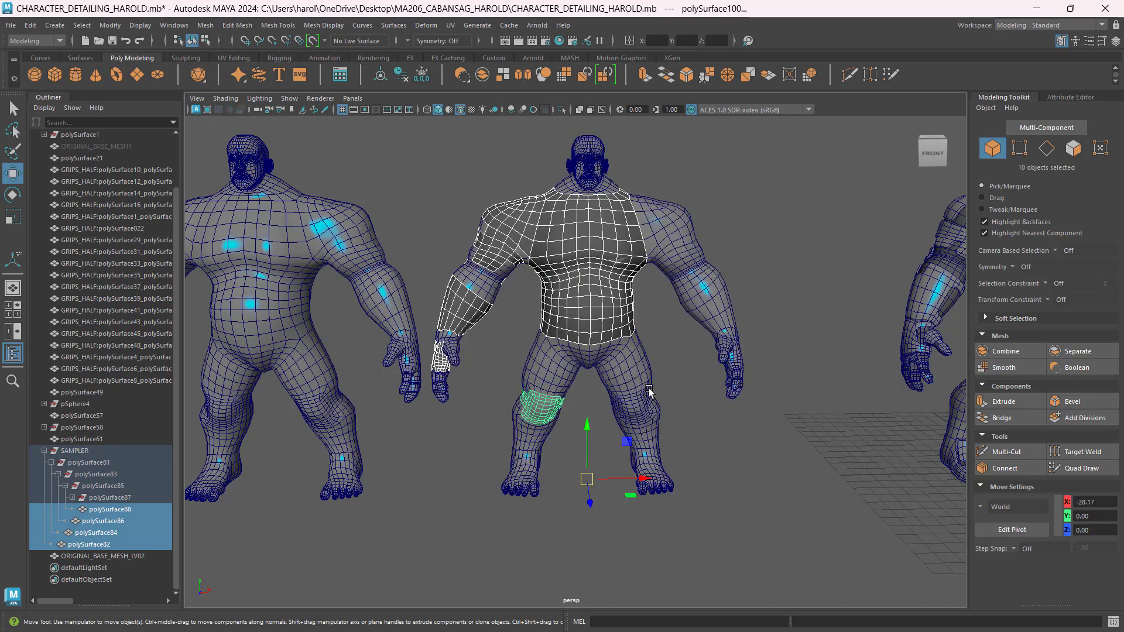
alt+drag(670, 426, 641, 433)
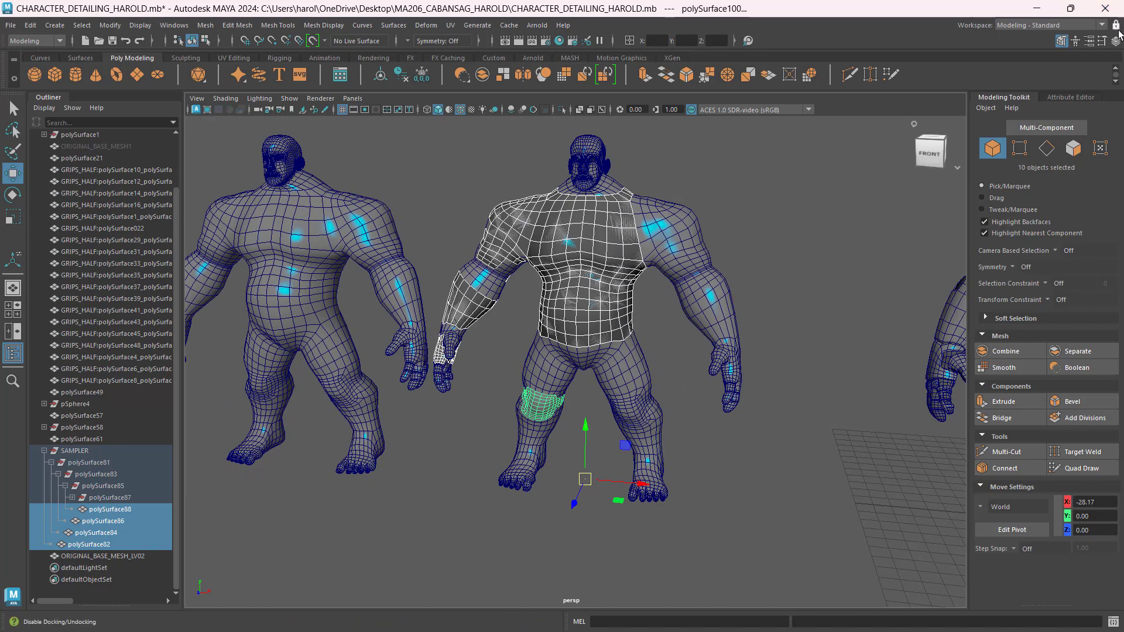
click(1102, 41)
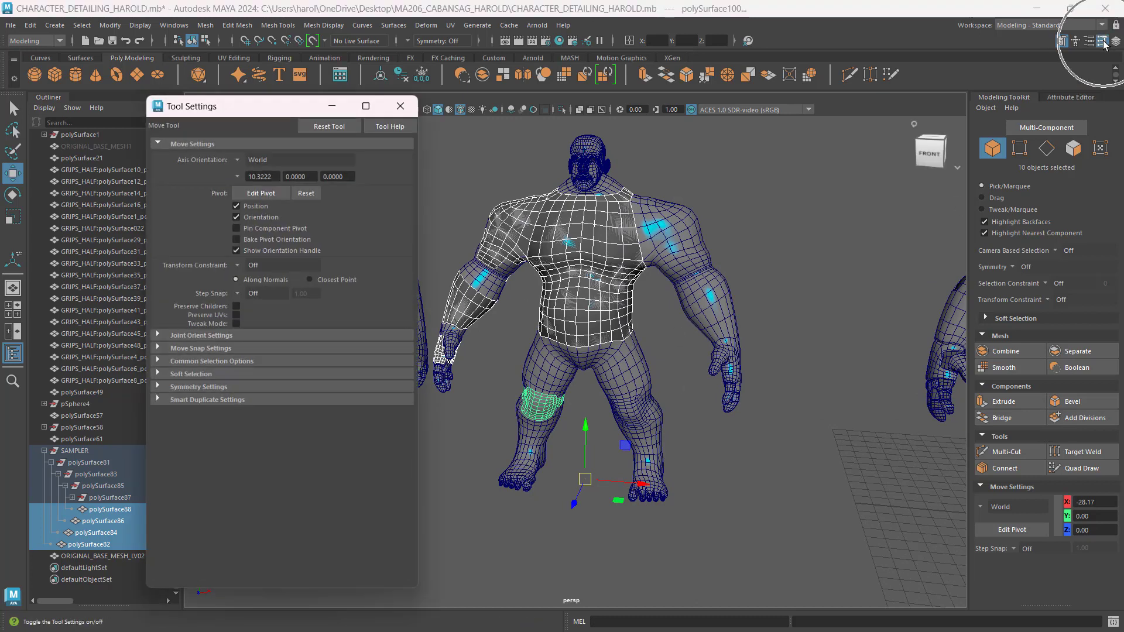
click(331, 126)
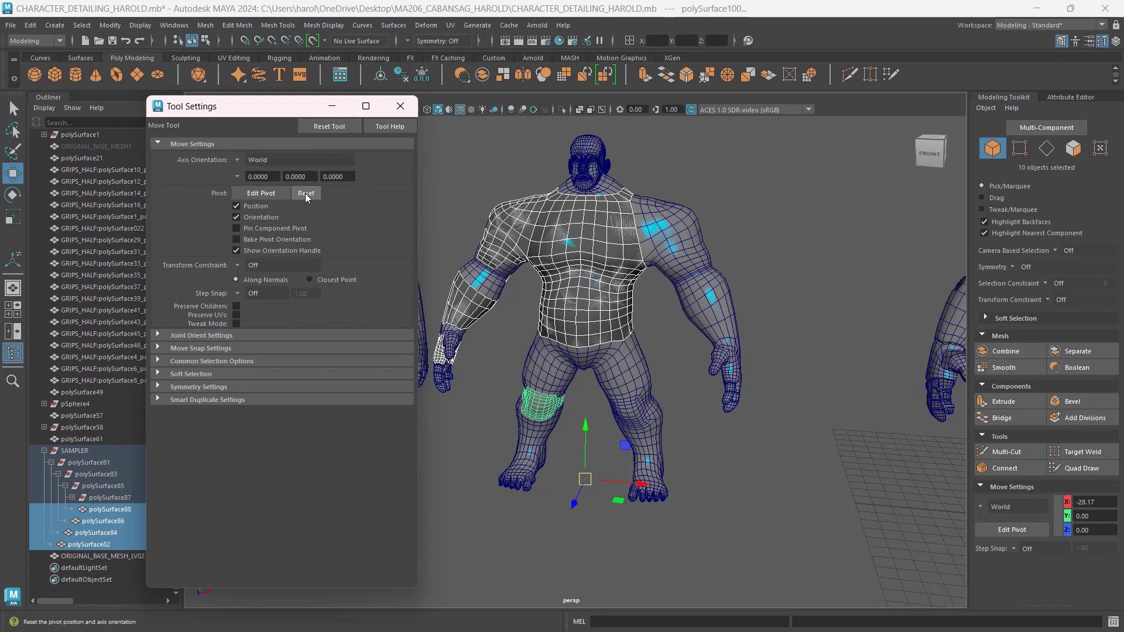
click(401, 111)
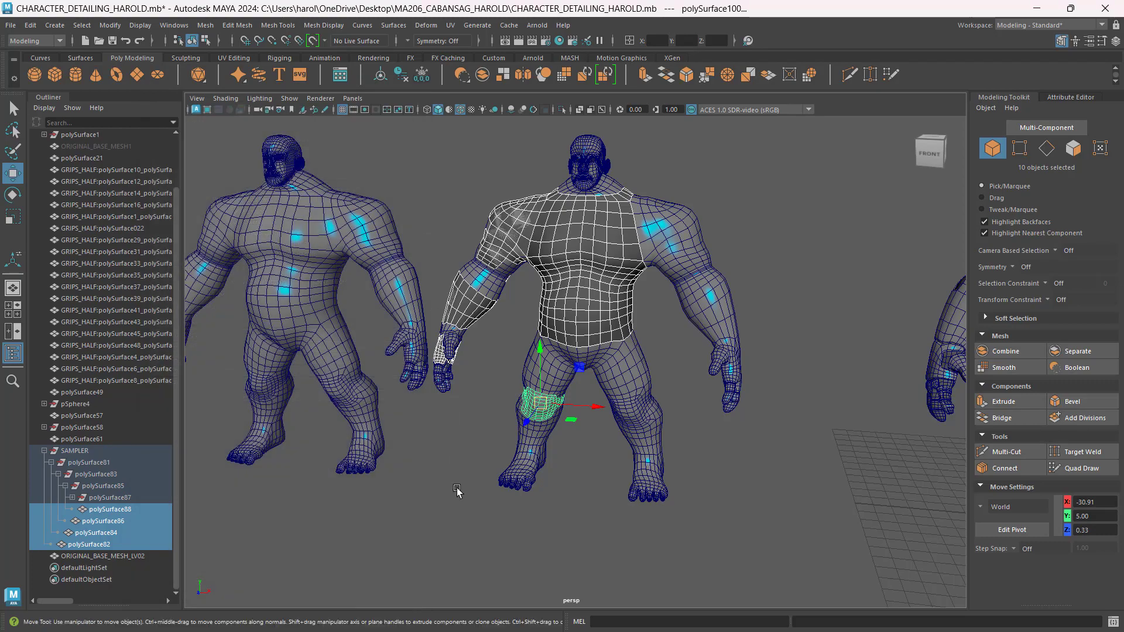
Check the pivots of the torso, shoulder, forearm and kneecap pieces one by one
click(478, 436)
click(618, 335)
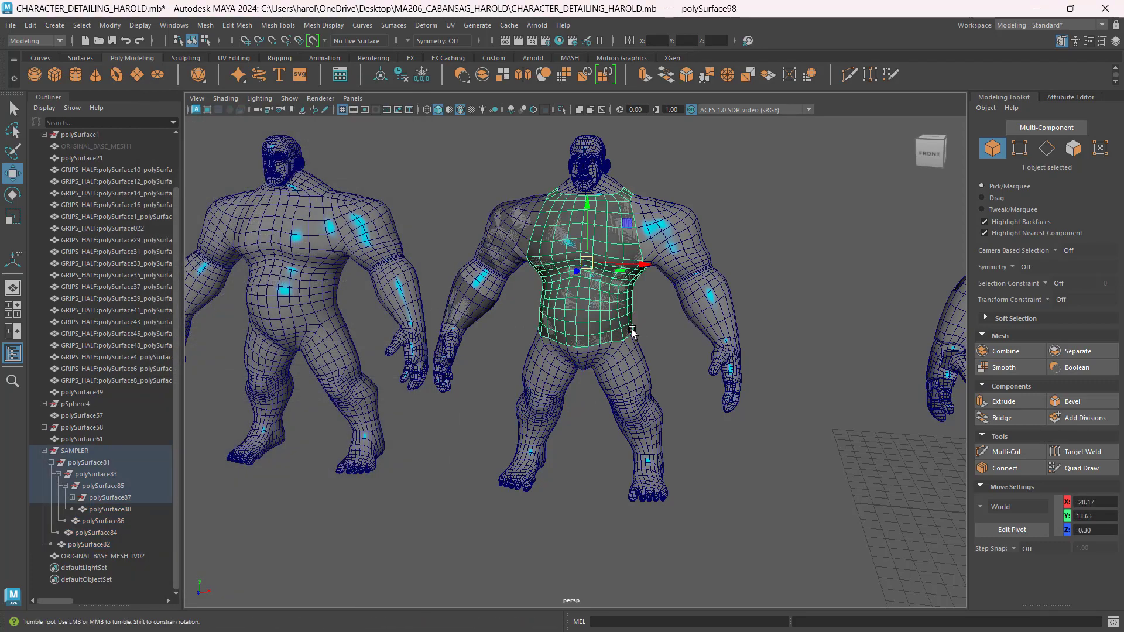
alt+drag(606, 290, 579, 225)
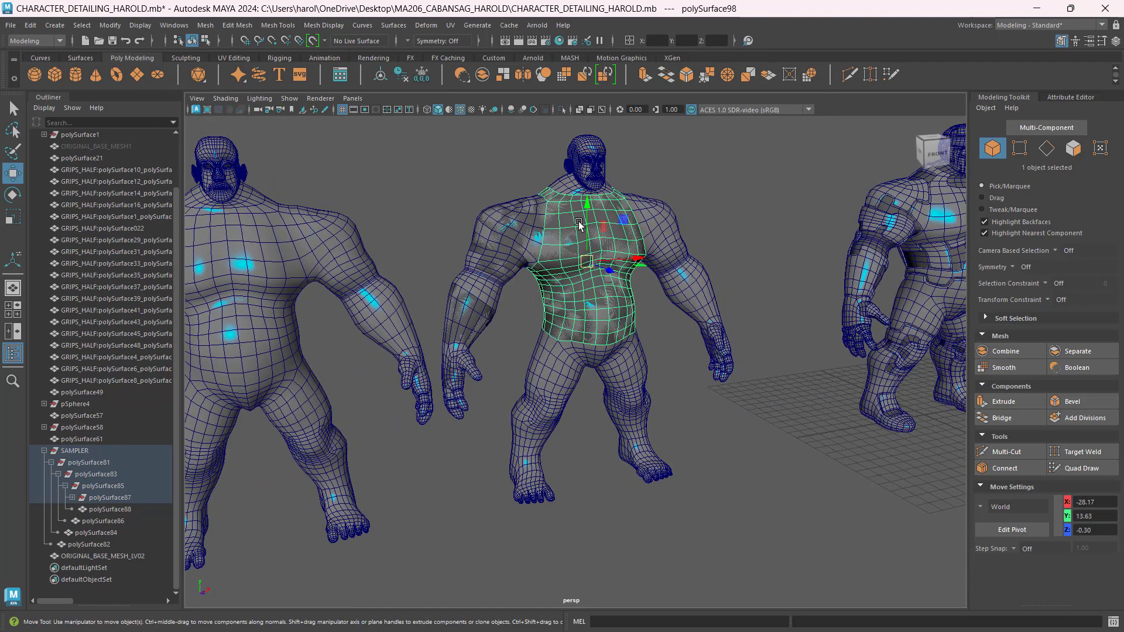
click(515, 238)
click(515, 239)
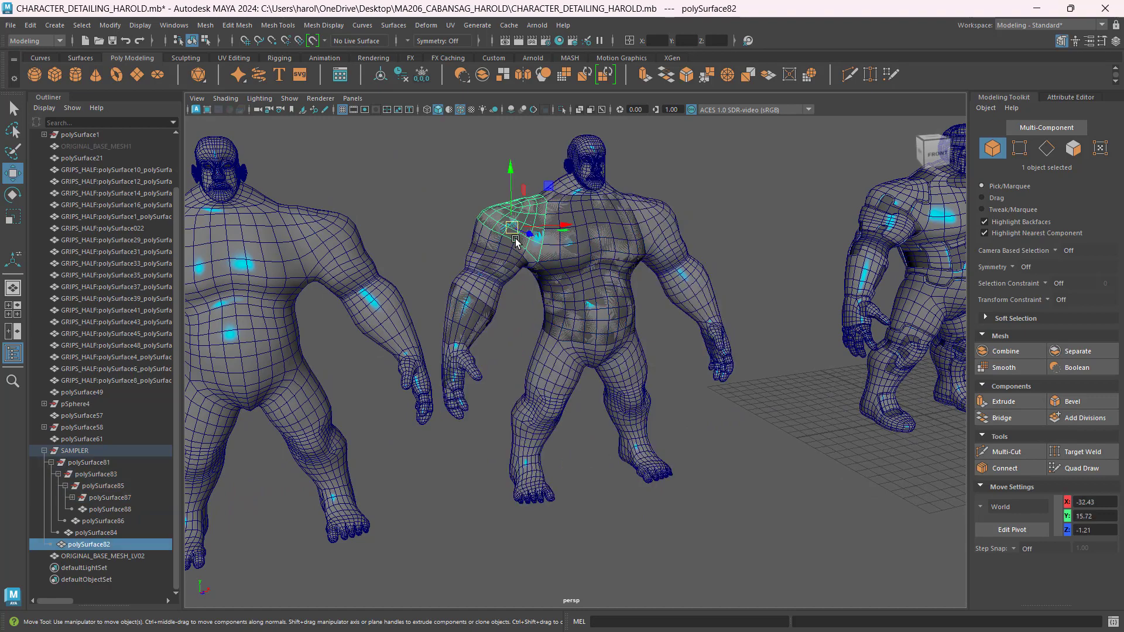
click(473, 318)
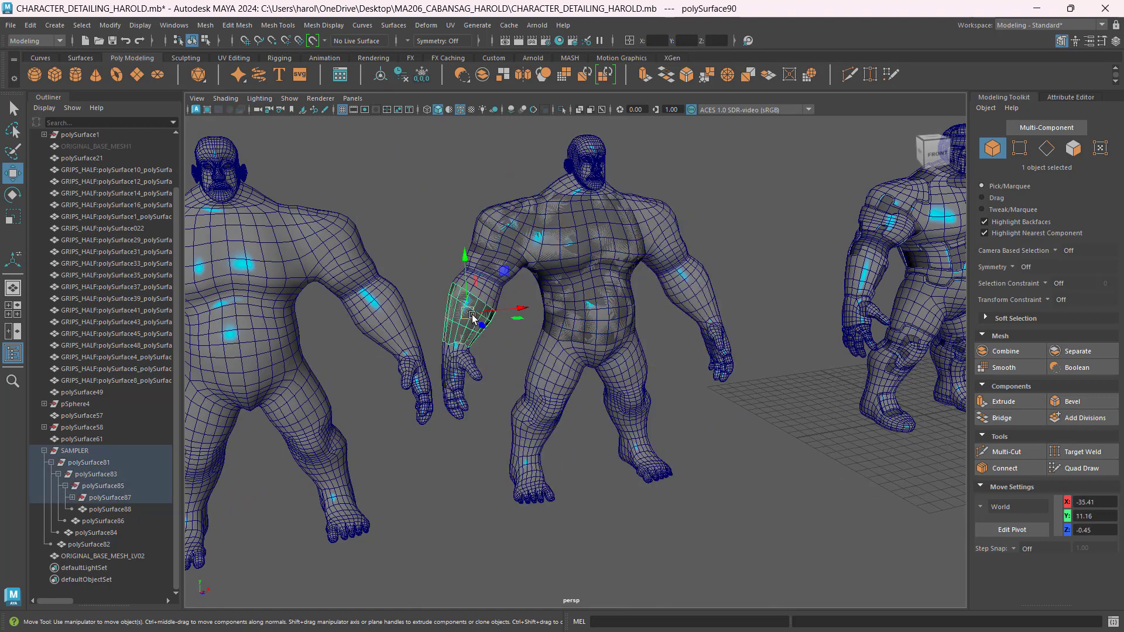
click(550, 408)
click(549, 408)
alt+drag(587, 470, 552, 471)
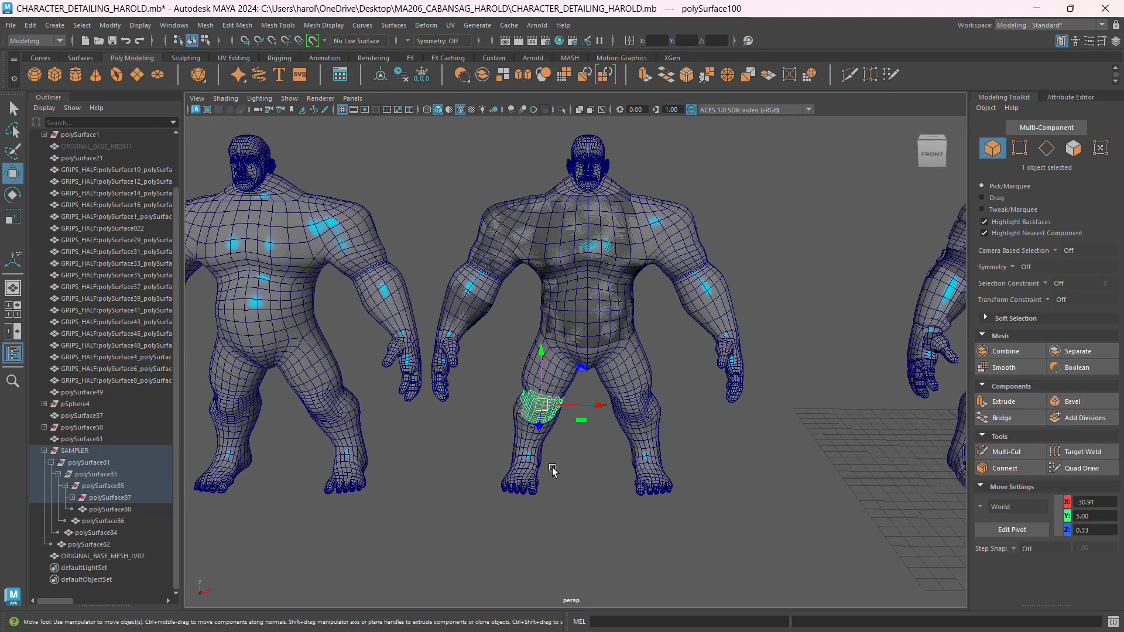
Assign the existing lambert2 material to the kneecap piece and clear the selection
right_drag(546, 413, 567, 623)
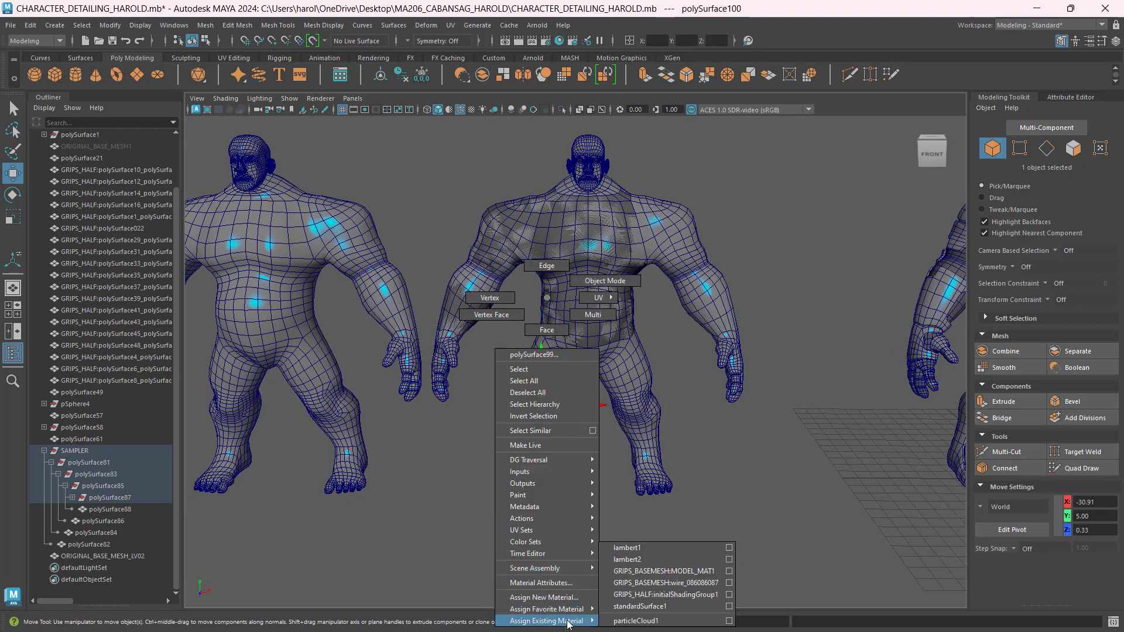
right_drag(687, 535, 673, 558)
click(569, 509)
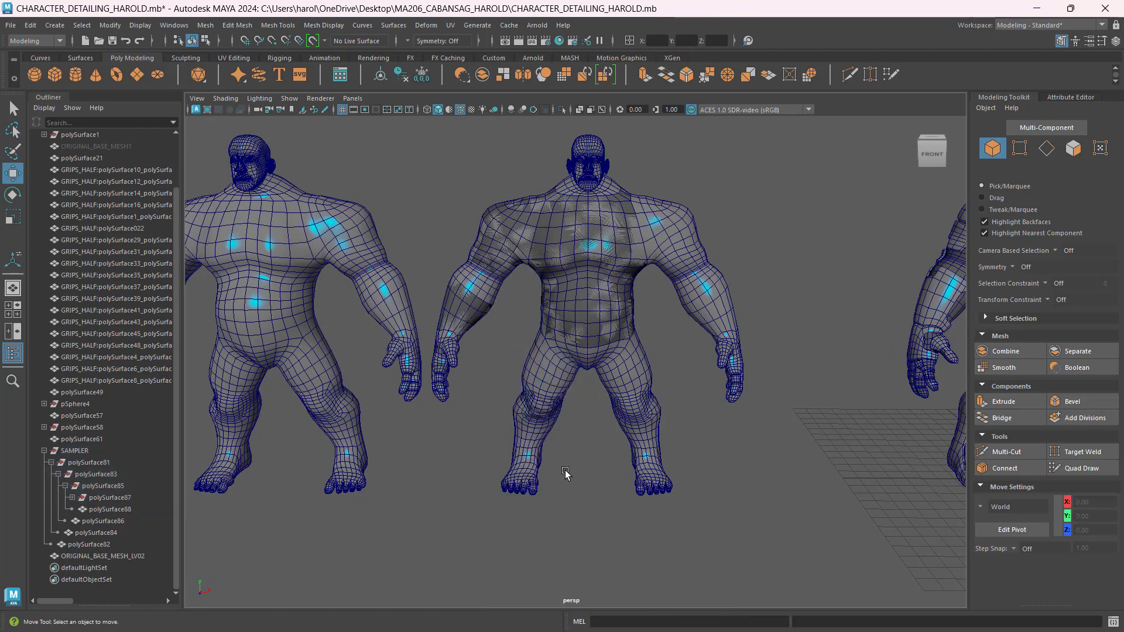
Inspect how the duplicated armour pieces overlap the base body, from close up and from the front
alt+drag(564, 472, 555, 410)
scroll(555, 411, up, 8)
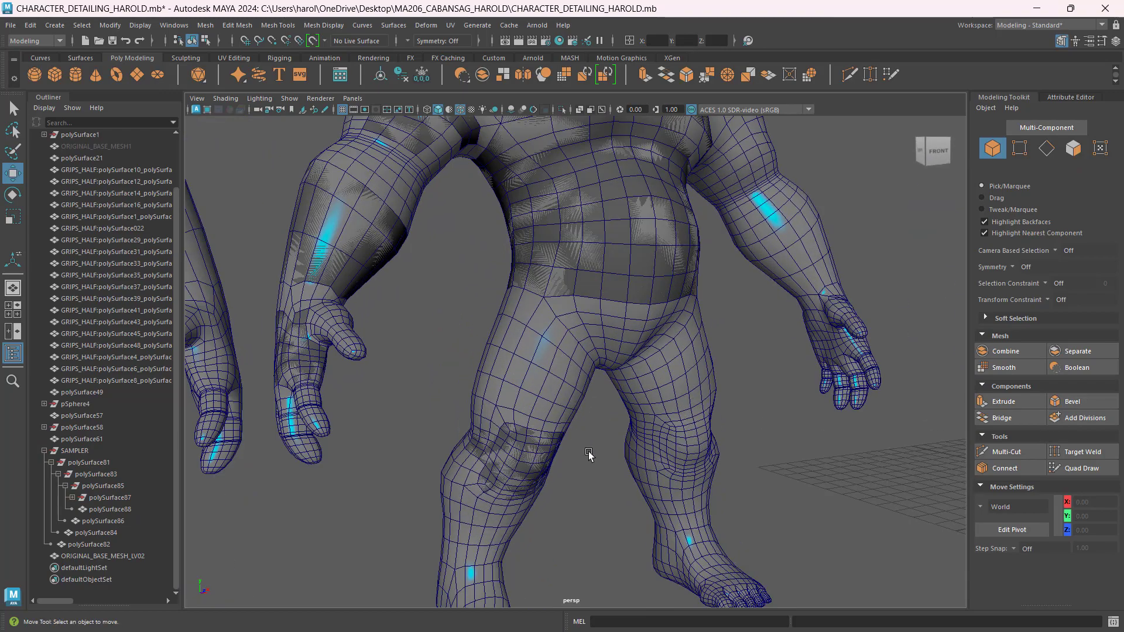
scroll(589, 453, down, 8)
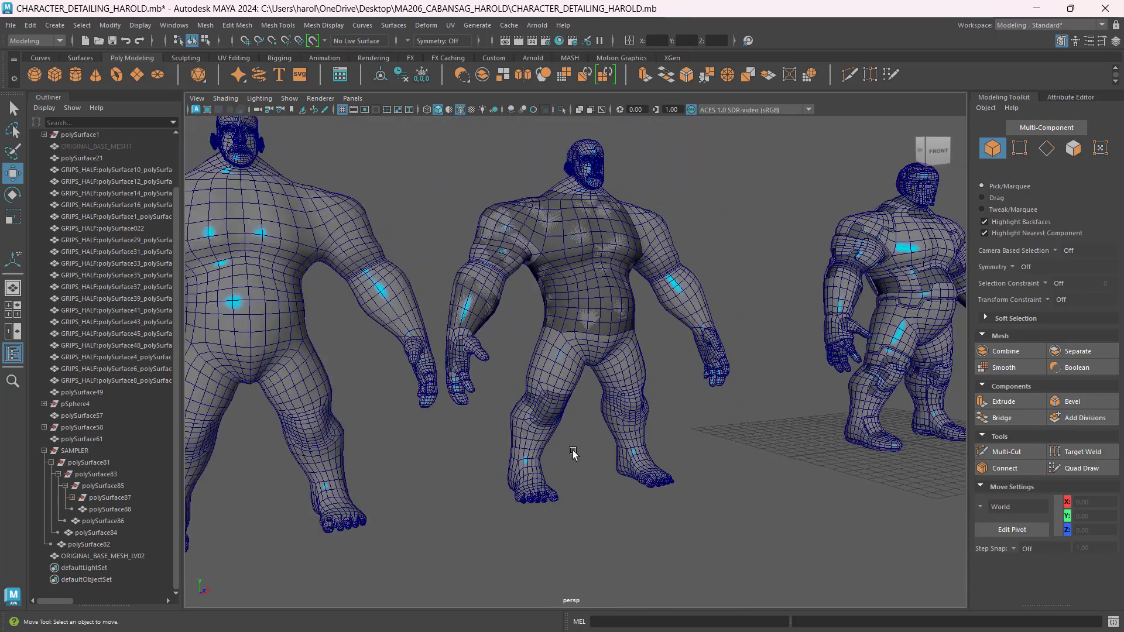
click(564, 293)
alt+drag(595, 448, 545, 398)
key(Up)
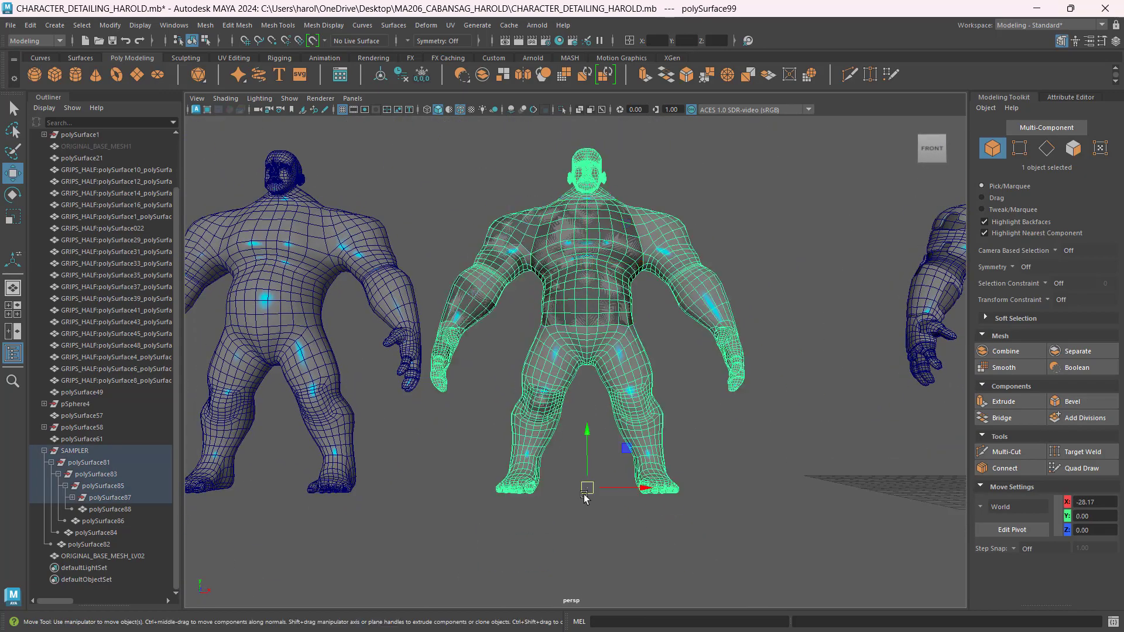
click(627, 548)
alt+drag(650, 463, 651, 491)
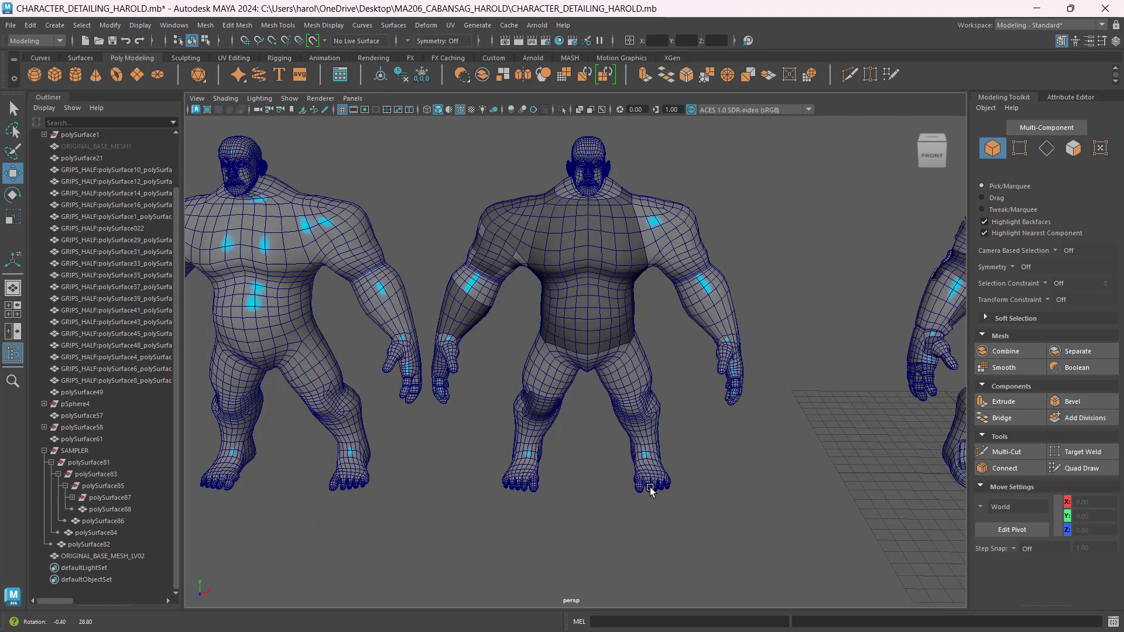
scroll(756, 458, down, 5)
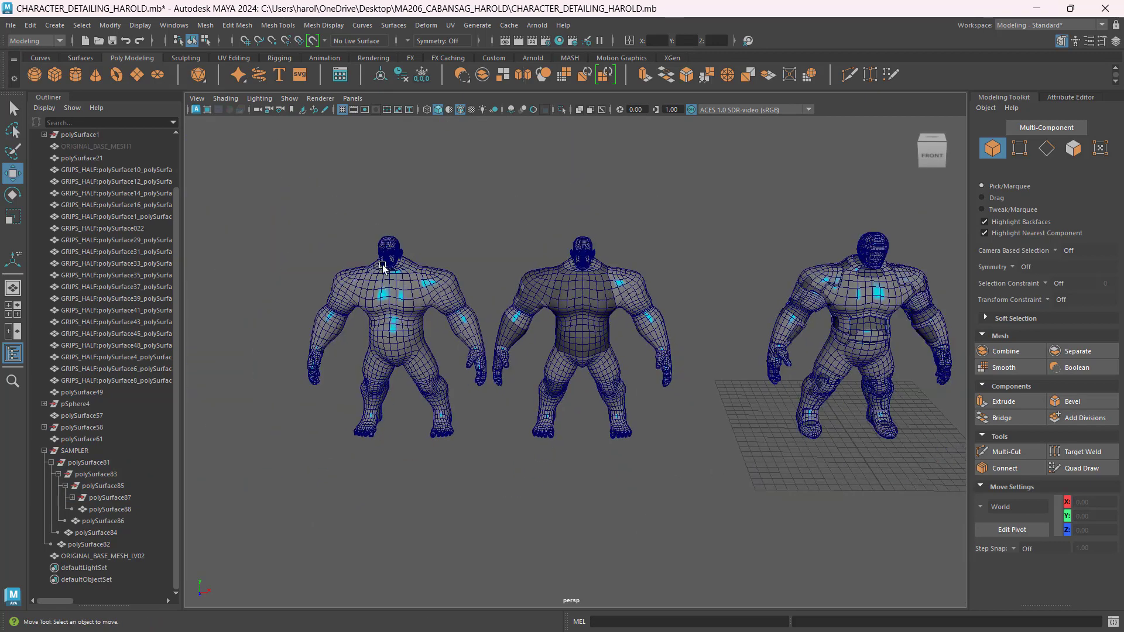
Hide the sampler character with its pieces and the LV02 base mesh, leaving the detailed armoured character
drag(267, 208, 708, 520)
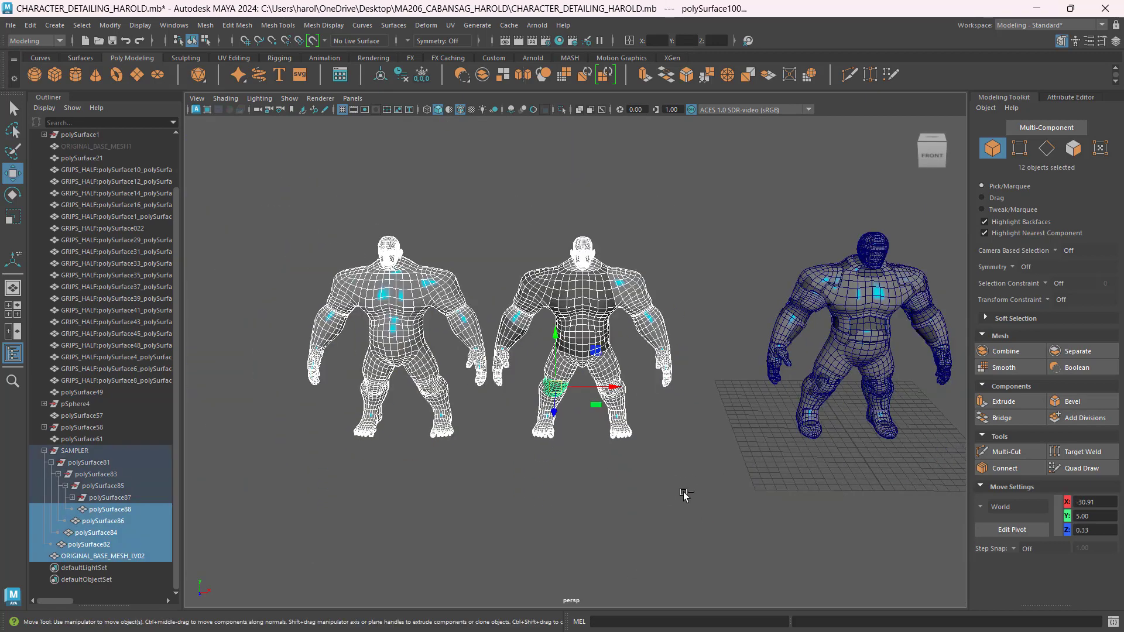
key(ctrl+h)
alt+middle_drag(835, 424, 627, 441)
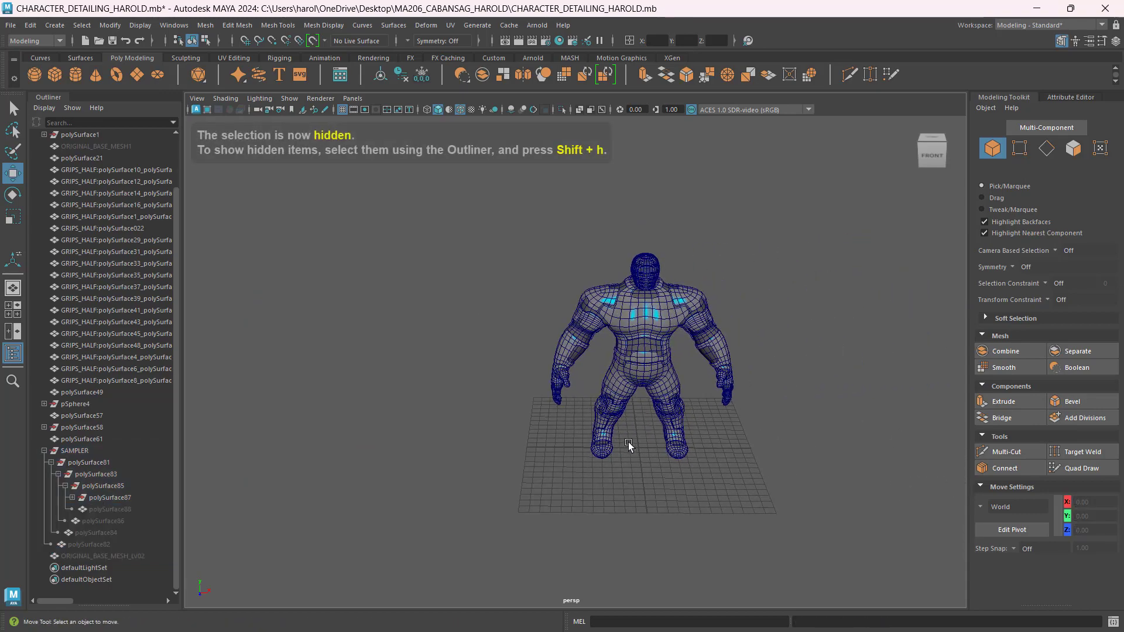
Examine the torso, arm and leg armour panels of the detailed character up close
scroll(668, 329, up, 3)
scroll(669, 329, up, 3)
alt+drag(763, 367, 705, 361)
scroll(775, 363, up, 3)
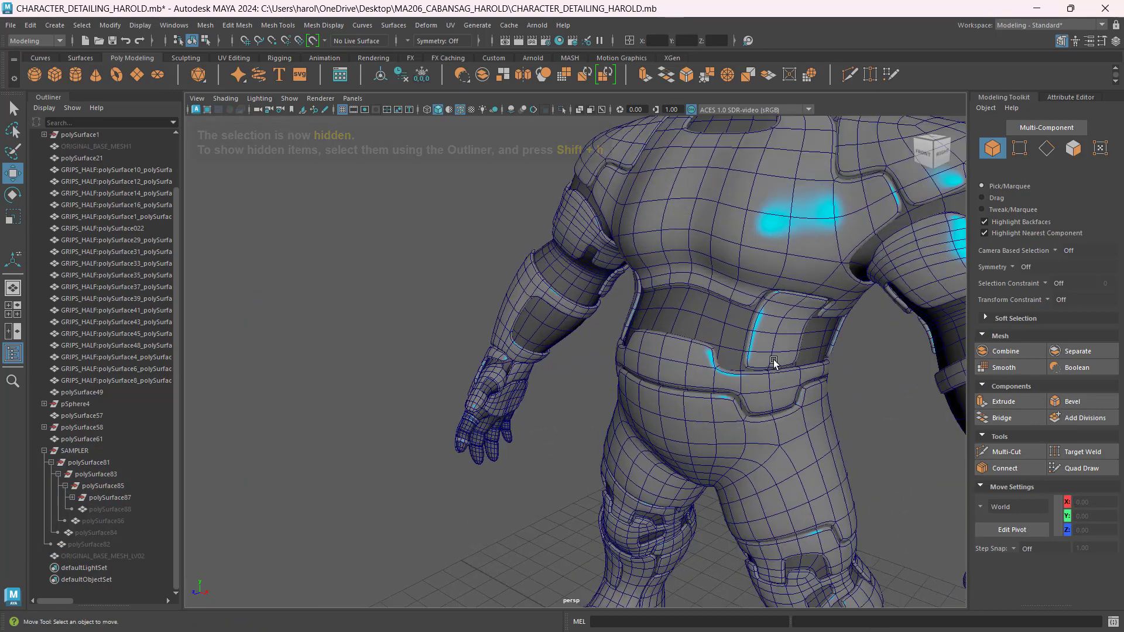
alt+drag(808, 365, 590, 451)
scroll(591, 421, down, 3)
scroll(593, 410, up, 4)
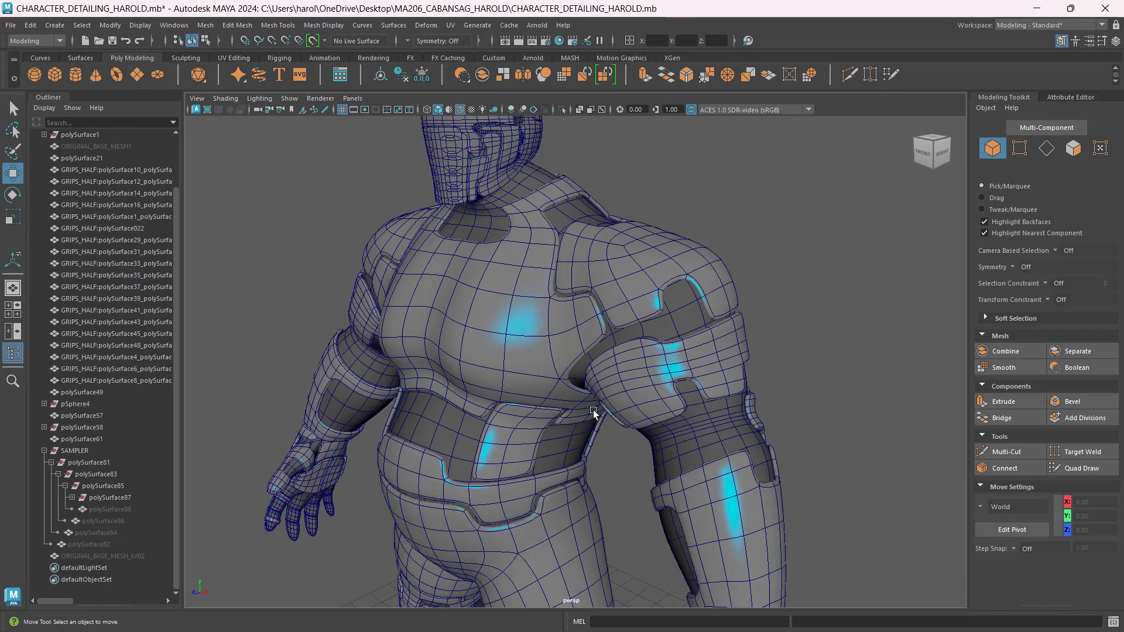
Examine the finished shoulder armour piece on the detailed character from the front and side, including its cutout above the upper arm
click(651, 268)
alt+drag(651, 268, 590, 331)
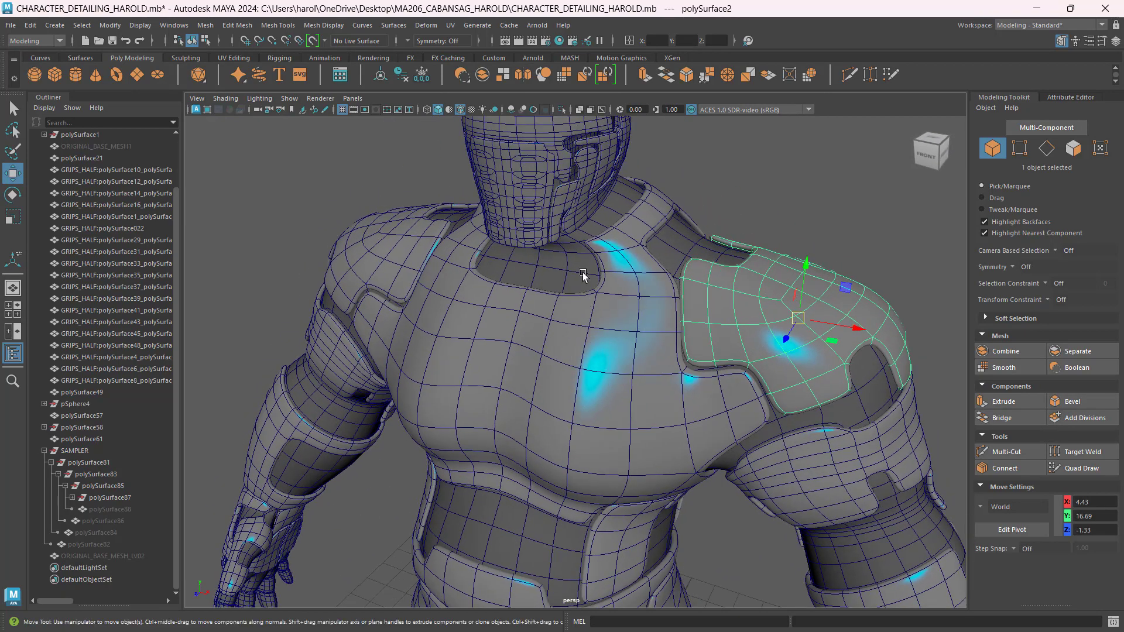
scroll(395, 346, down, 3)
scroll(499, 402, up, 3)
alt+drag(648, 316, 585, 278)
scroll(584, 277, up, 4)
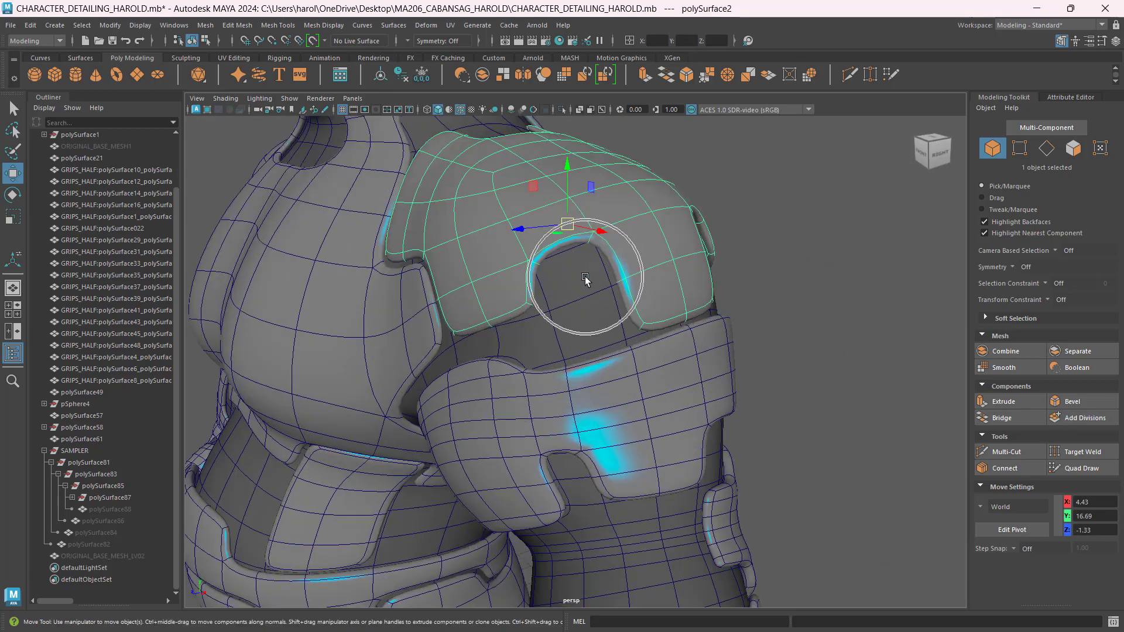
scroll(585, 277, down, 3)
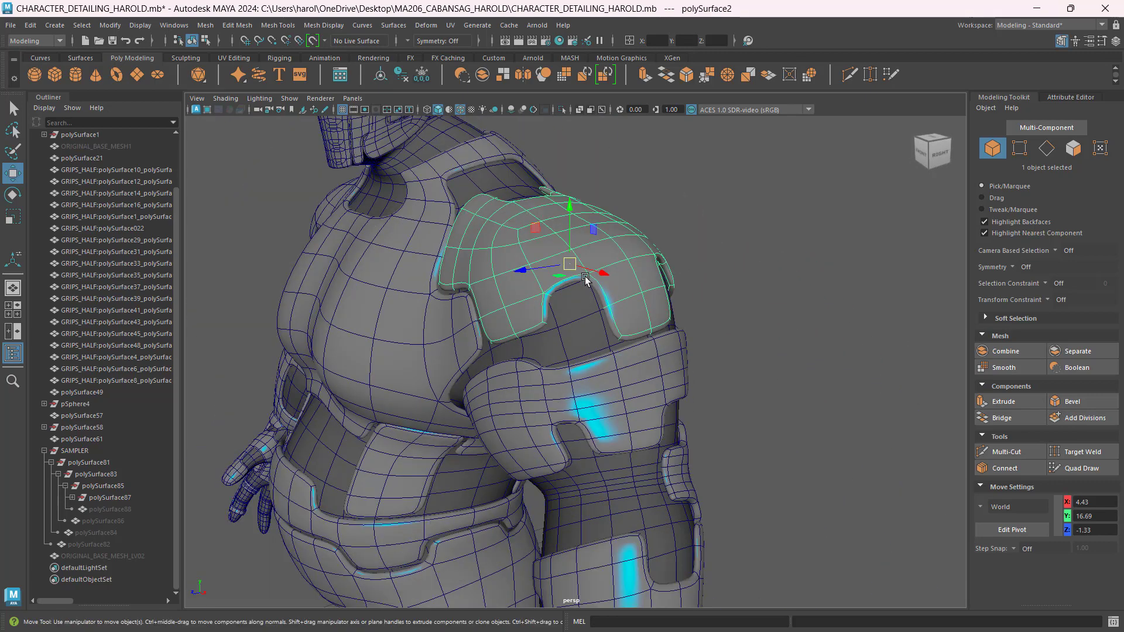
key(1)
alt+drag(550, 298, 585, 301)
Undo the recent selection and hiding so the sampler character and LV02 base mesh are shown again
key(ctrl+z)
key(ctrl+z)
key(ctrl+z)
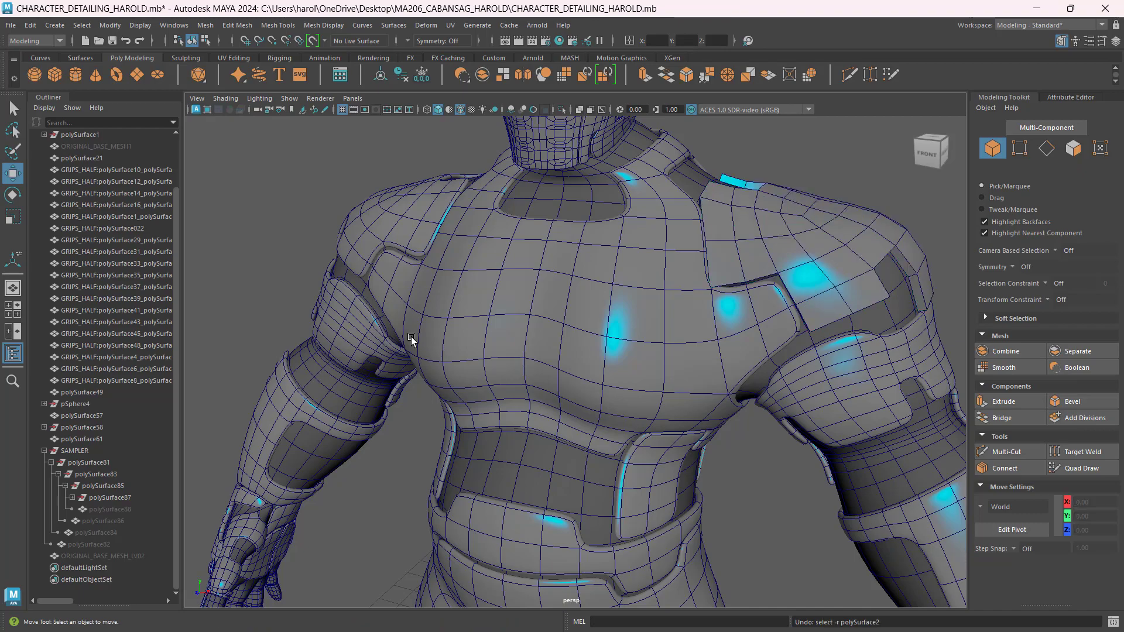
scroll(411, 336, down, 10)
alt+drag(412, 339, 315, 261)
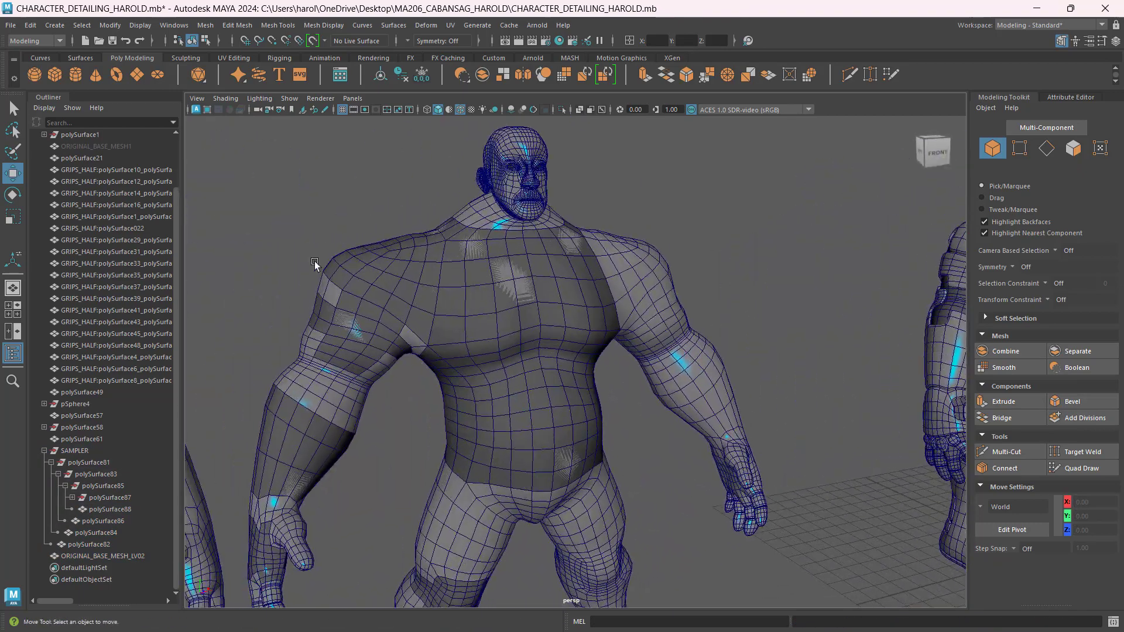
Duplicate the sampler's shoulder piece and two upper-arm pieces, and move the copies along X beside the armoured character
click(375, 275)
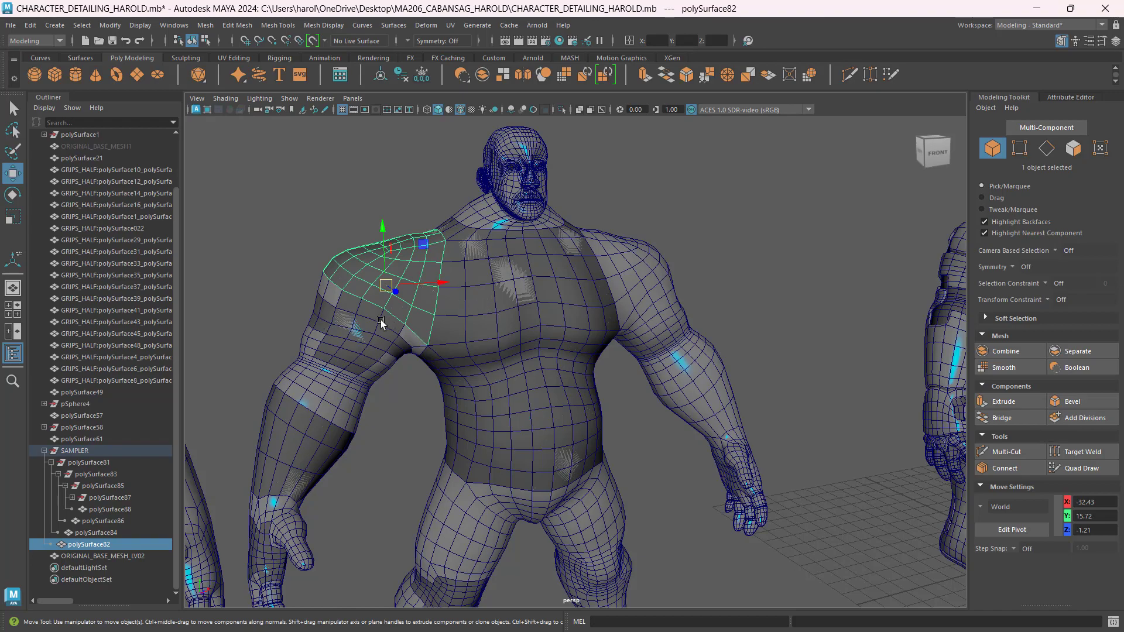
shift+click(346, 332)
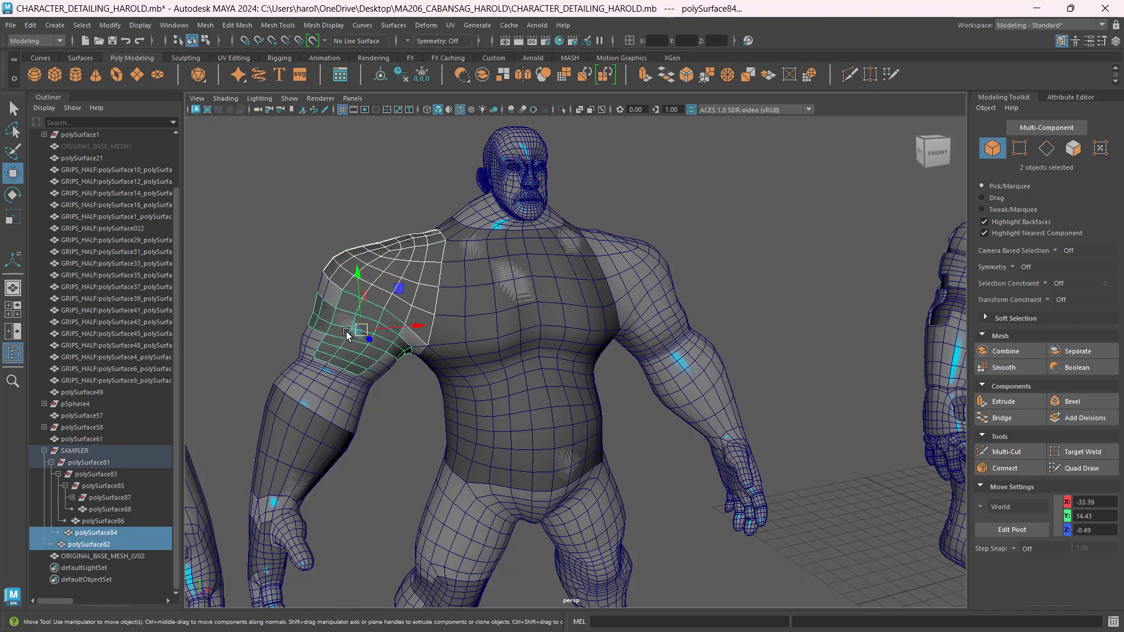
mouse_move(373, 388)
alt+mouse_down()
mouse_move(820, 316)
mouse_move(613, 322)
mouse_move(439, 289)
mouse_move(389, 308)
mouse_move(870, 319)
alt+mouse_up()
shift+click(807, 314)
alt+right_drag(870, 318, 762, 332)
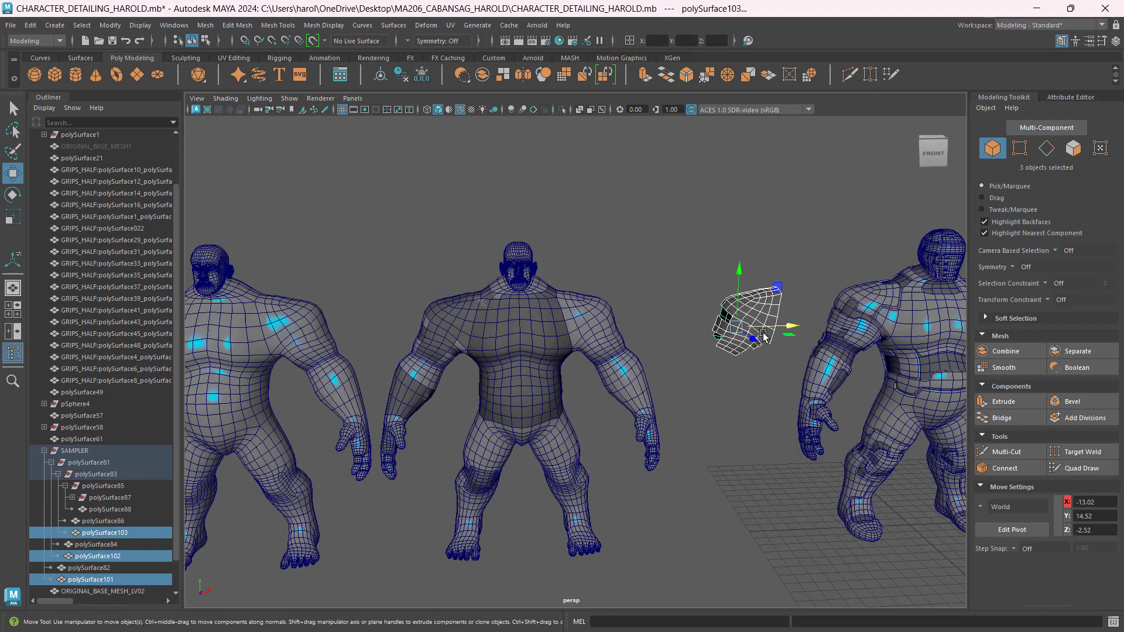
alt+middle_drag(781, 363, 745, 353)
scroll(594, 211, down, 3)
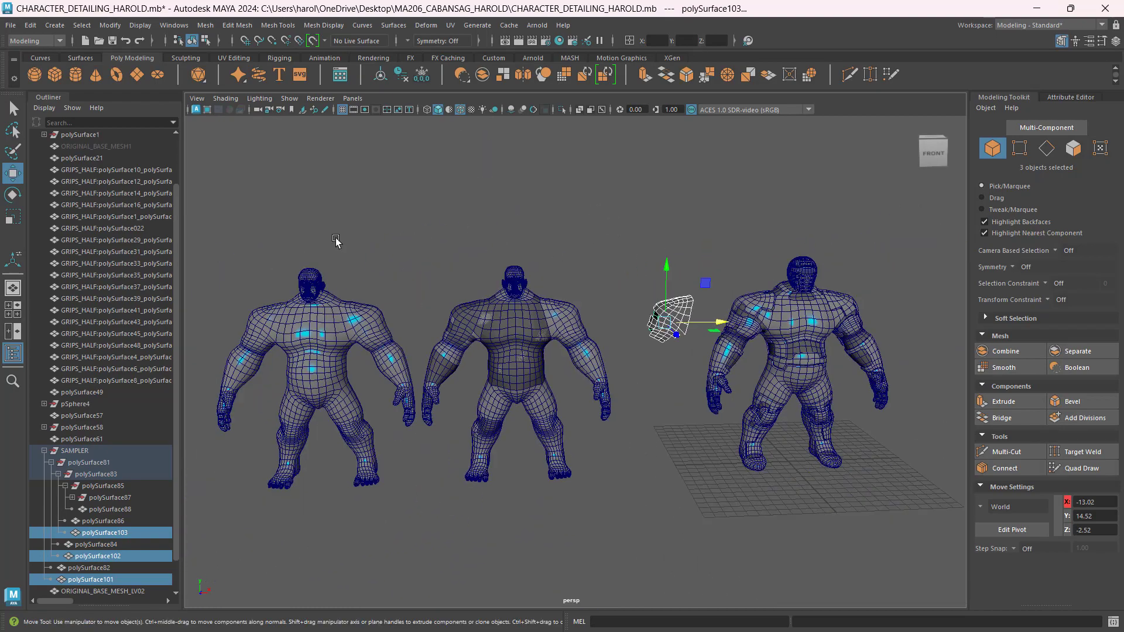
Hide the two base characters with the original sampler pieces, and frame the duplicated shoulder piece
drag(214, 262, 594, 503)
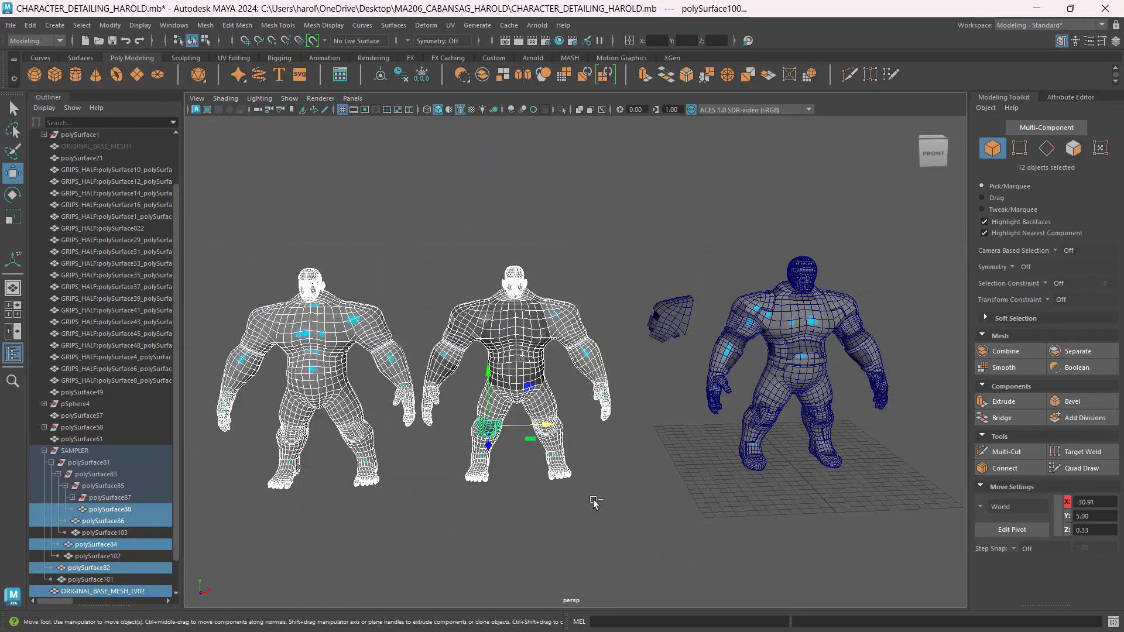
key(ctrl+h)
click(680, 319)
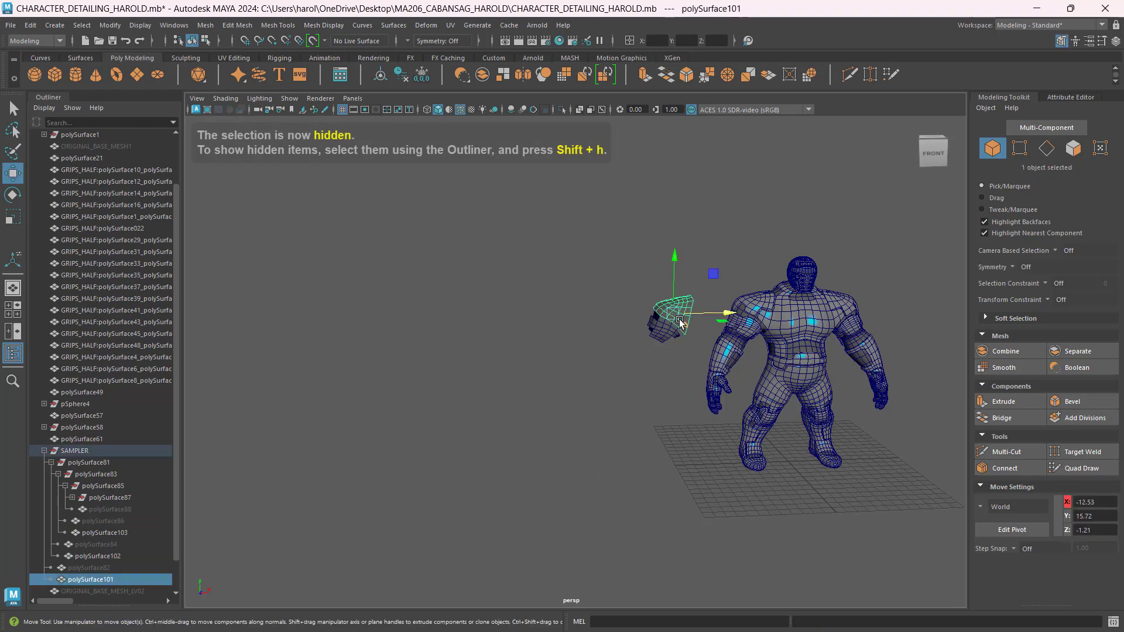
key(f)
click(757, 374)
scroll(756, 369, down, 5)
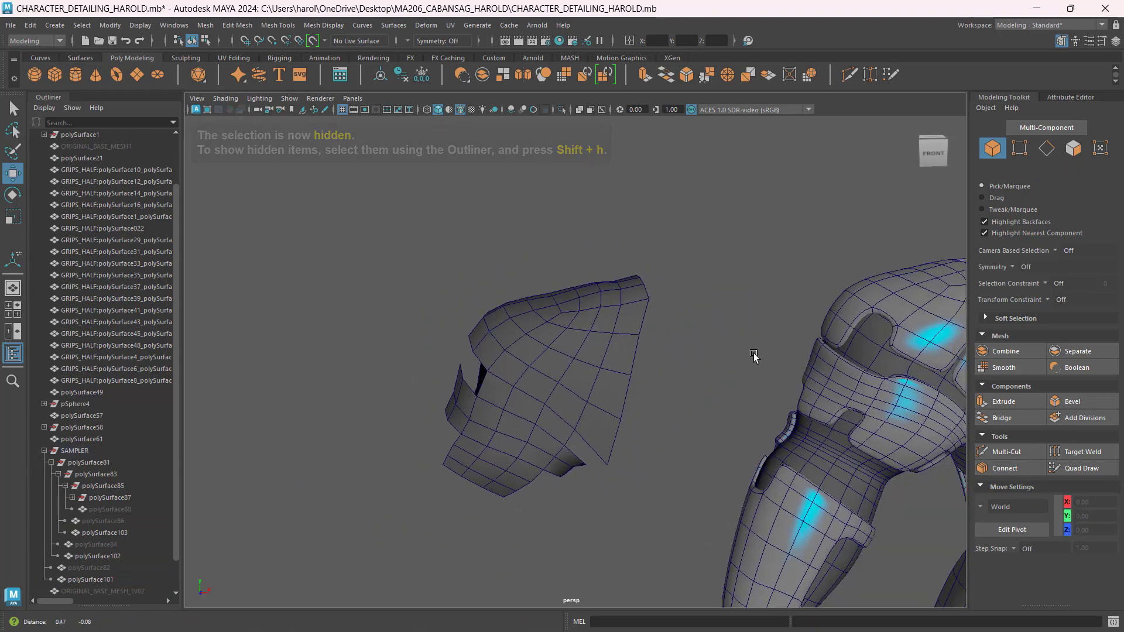
Compare the duplicated shoulder and upper-arm pieces with the armoured character's arm from several angles
alt+middle_drag(753, 354, 484, 293)
scroll(485, 292, down, 3)
alt+drag(637, 309, 595, 313)
alt+middle_drag(765, 331, 667, 332)
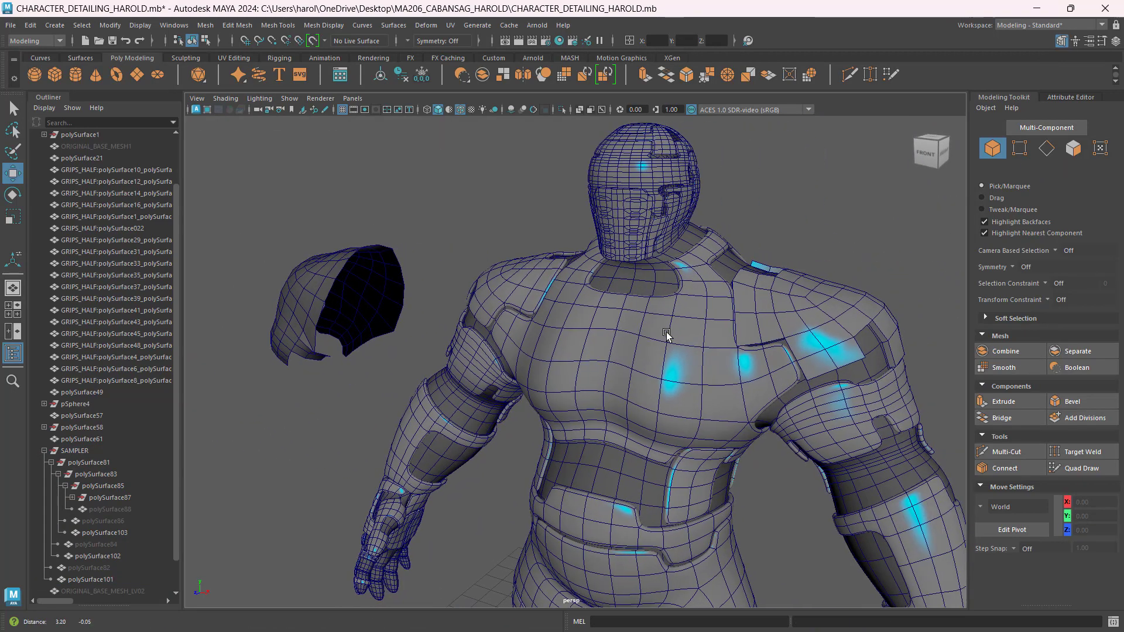
alt+drag(621, 394, 699, 410)
scroll(567, 370, up, 2)
scroll(566, 370, up, 3)
alt+middle_drag(573, 372, 721, 324)
scroll(719, 323, down, 3)
click(458, 322)
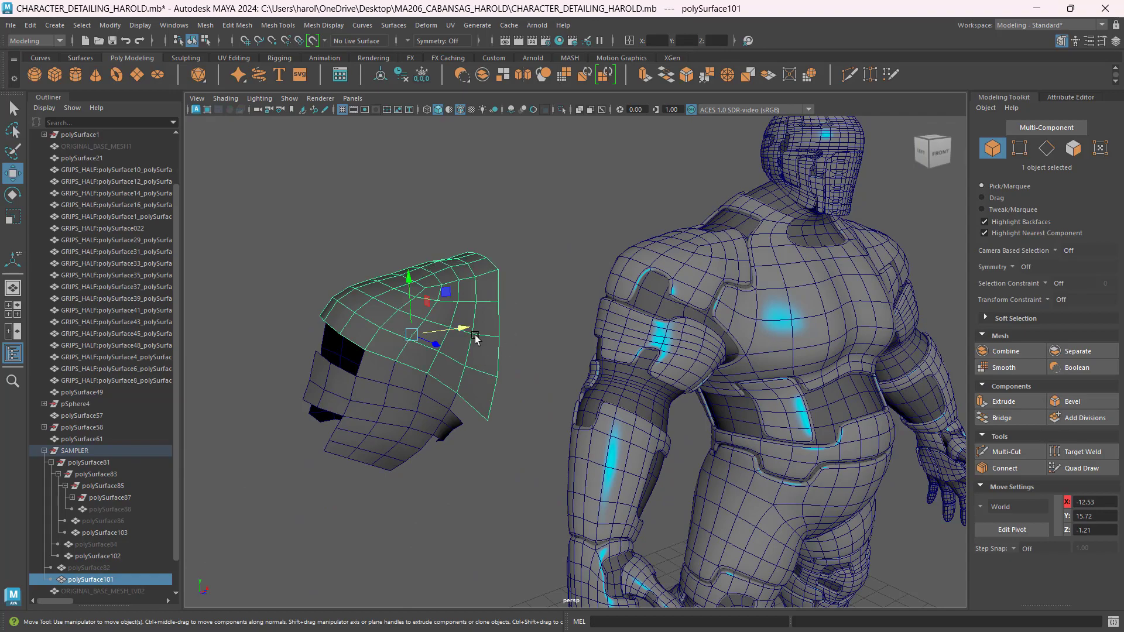
alt+drag(565, 358, 512, 356)
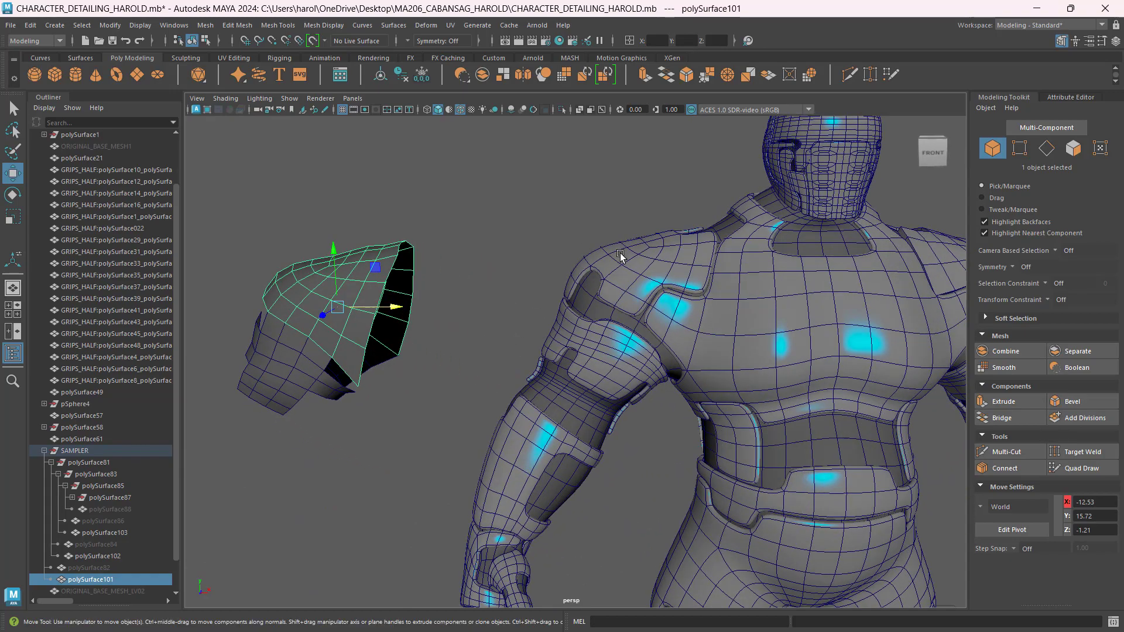
alt+drag(541, 245, 642, 281)
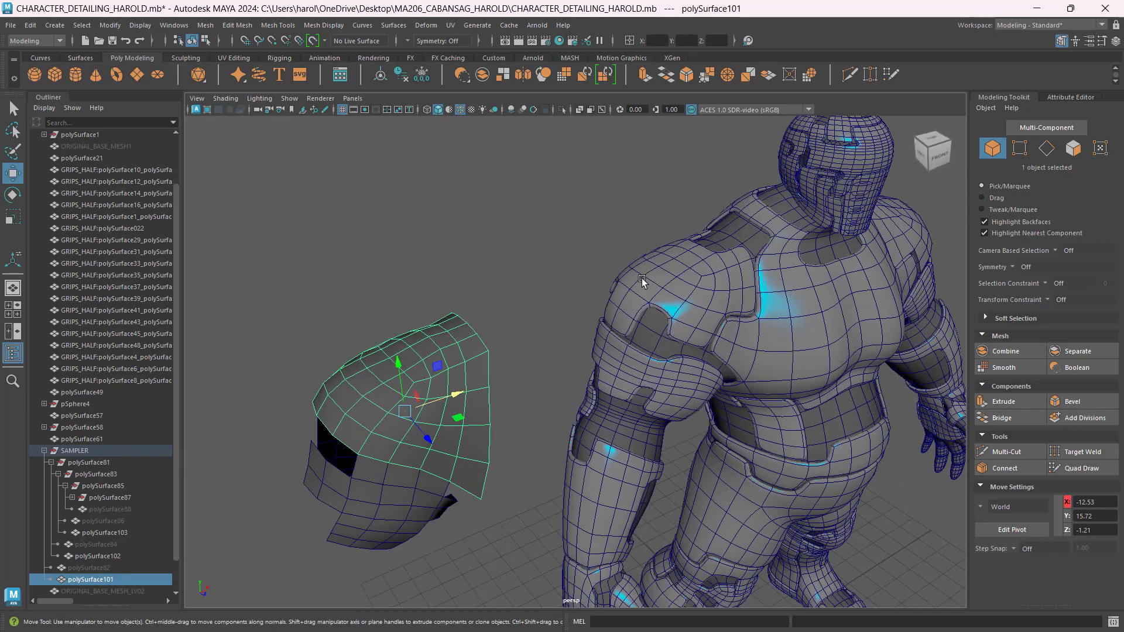
alt+drag(570, 314, 357, 261)
alt+drag(445, 319, 708, 325)
Compare the outline of the finished shoulder armour with the plain duplicated shoulder piece
click(740, 317)
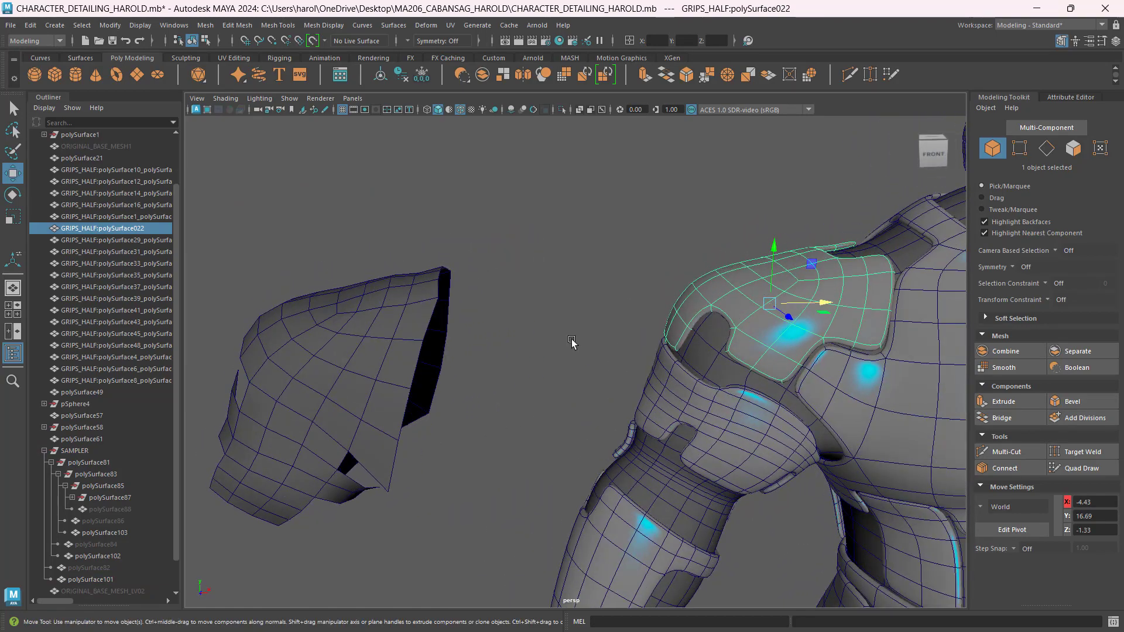
click(380, 340)
alt+drag(501, 355, 740, 323)
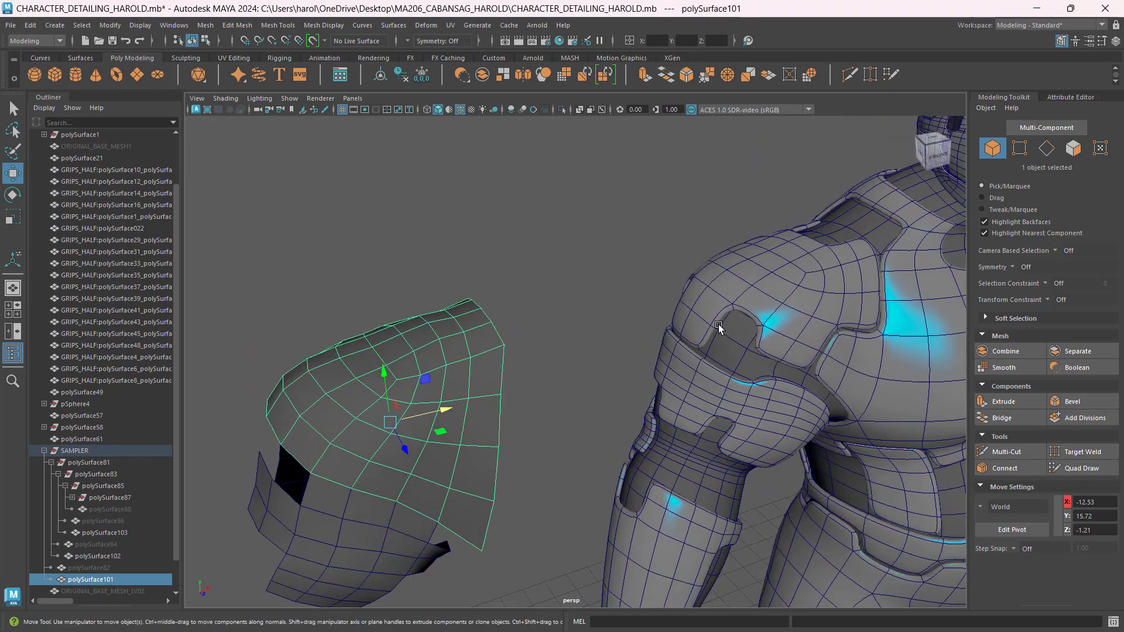
alt+drag(757, 363, 444, 409)
key(ctrl)
key(ctrl)
key(ctrl)
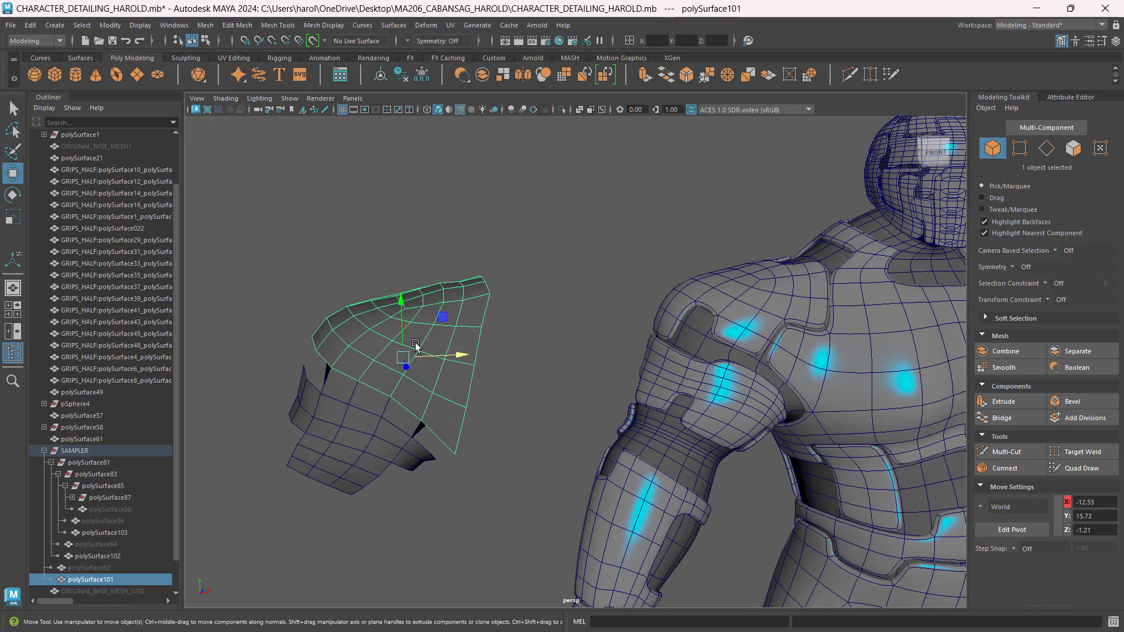
mouse_move(422, 343)
alt+mouse_down()
mouse_move(450, 335)
mouse_move(433, 329)
alt+mouse_up()
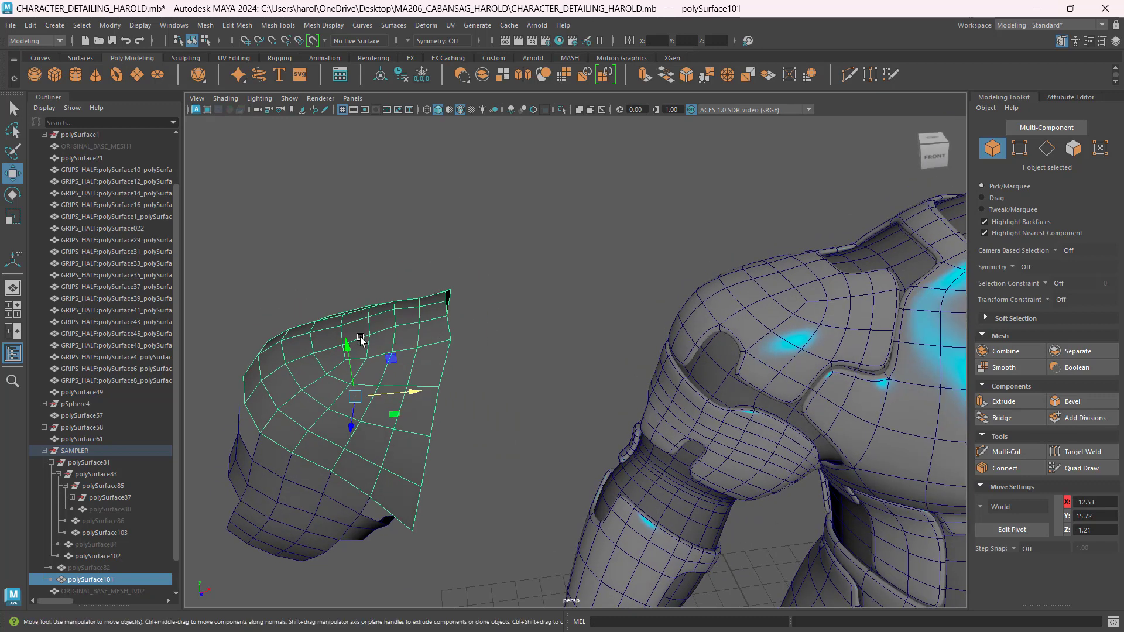
alt+drag(598, 367, 617, 359)
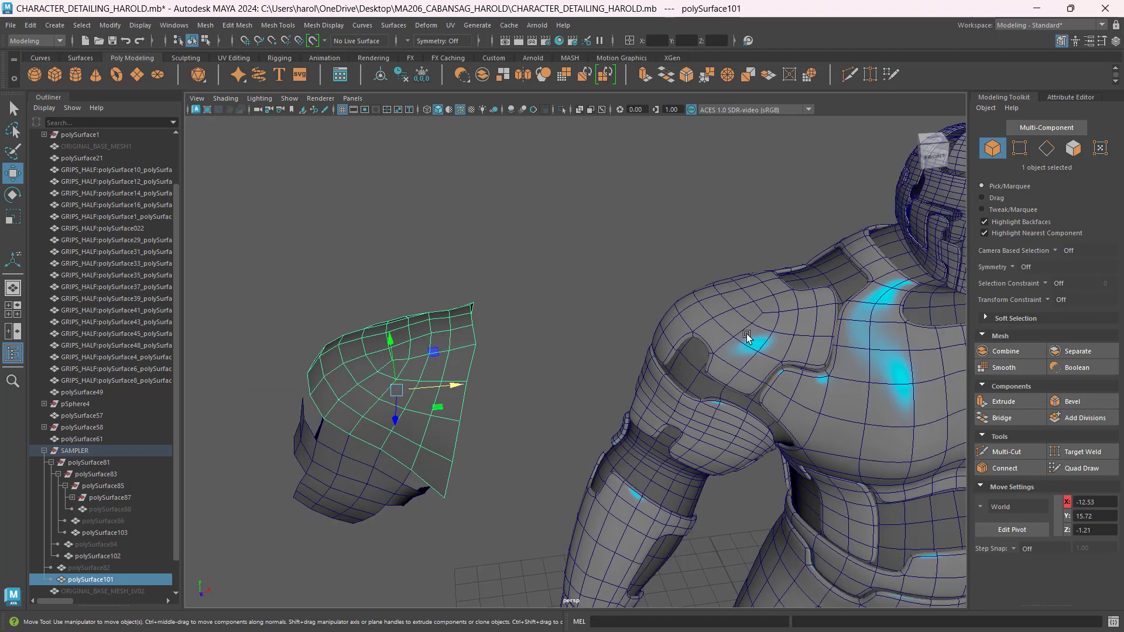
Display the finished shoulder armour without smoothing and examine the faces around its square cutout
click(747, 337)
alt+drag(676, 371, 715, 357)
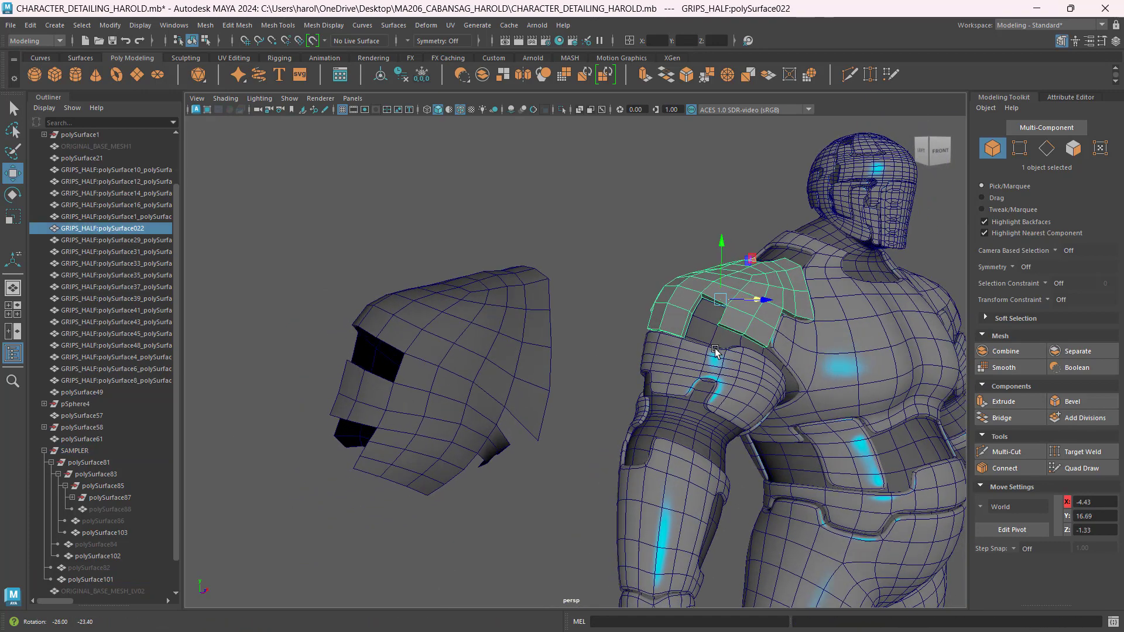
scroll(711, 311, up, 4)
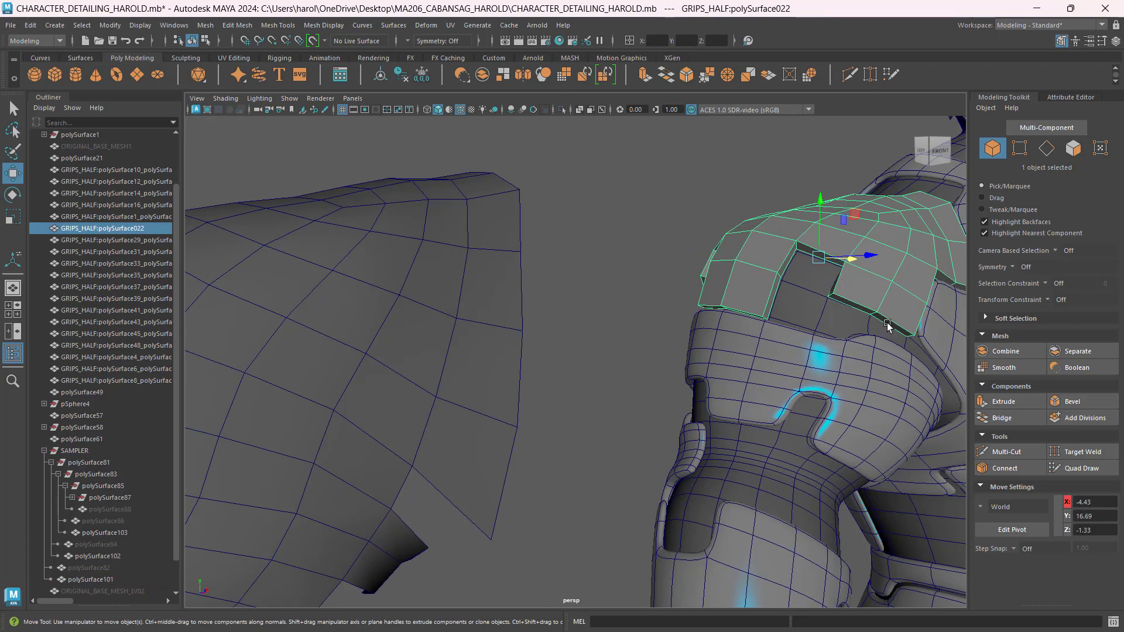
alt+drag(887, 322, 820, 300)
alt+right_drag(827, 351, 747, 350)
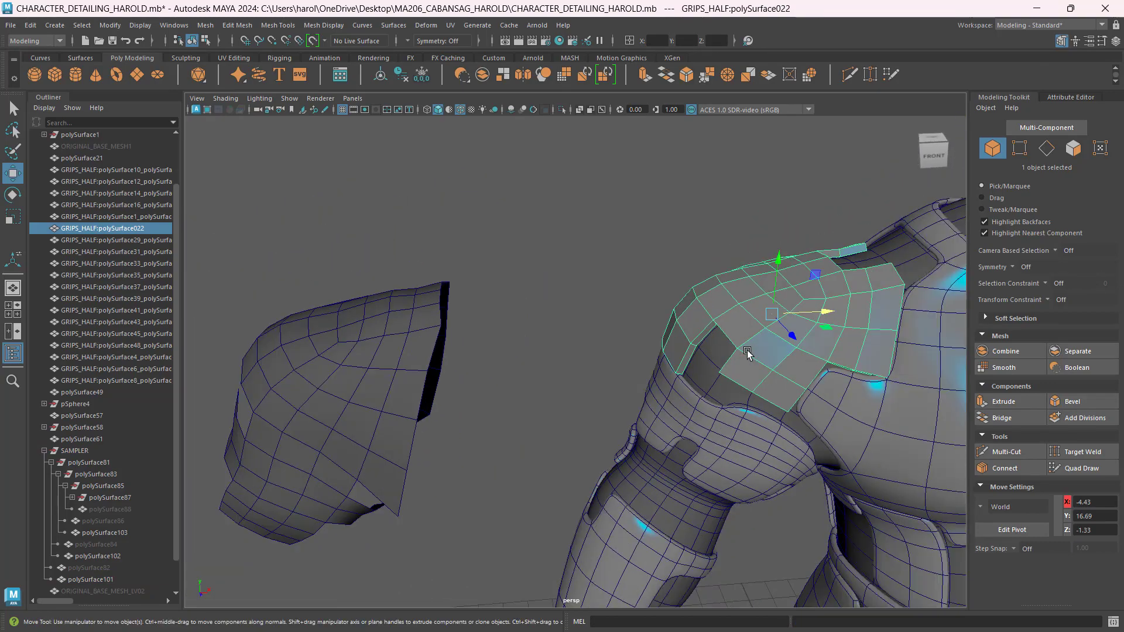
alt+drag(747, 350, 710, 356)
alt+drag(402, 358, 467, 356)
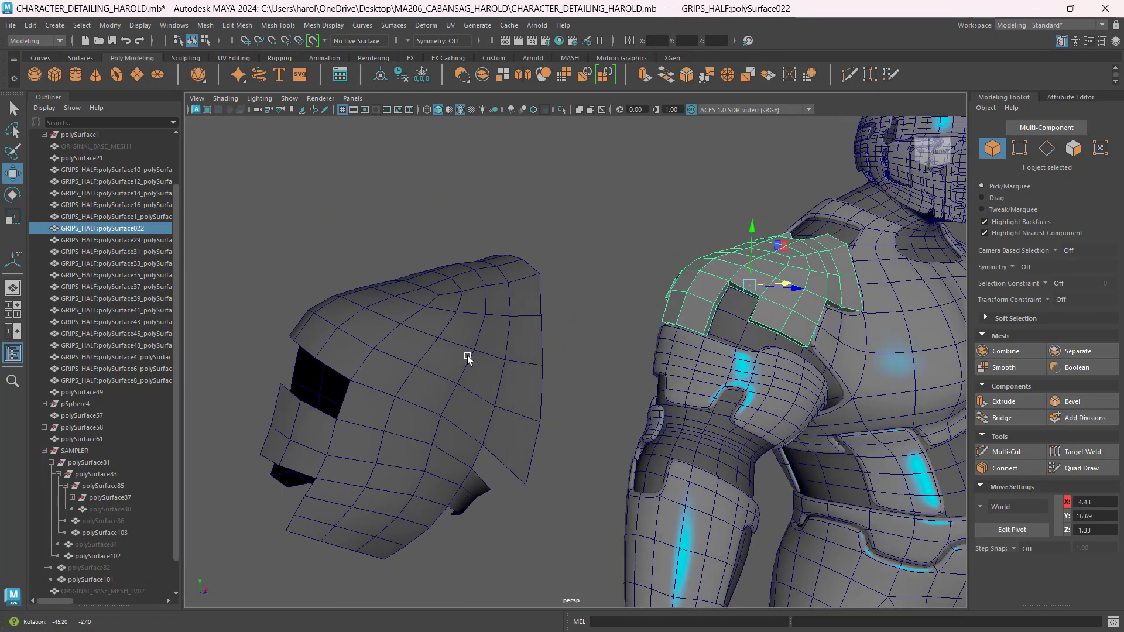
Delete a cluster of eight faces from the top of the duplicated shoulder piece to open a hole
click(466, 314)
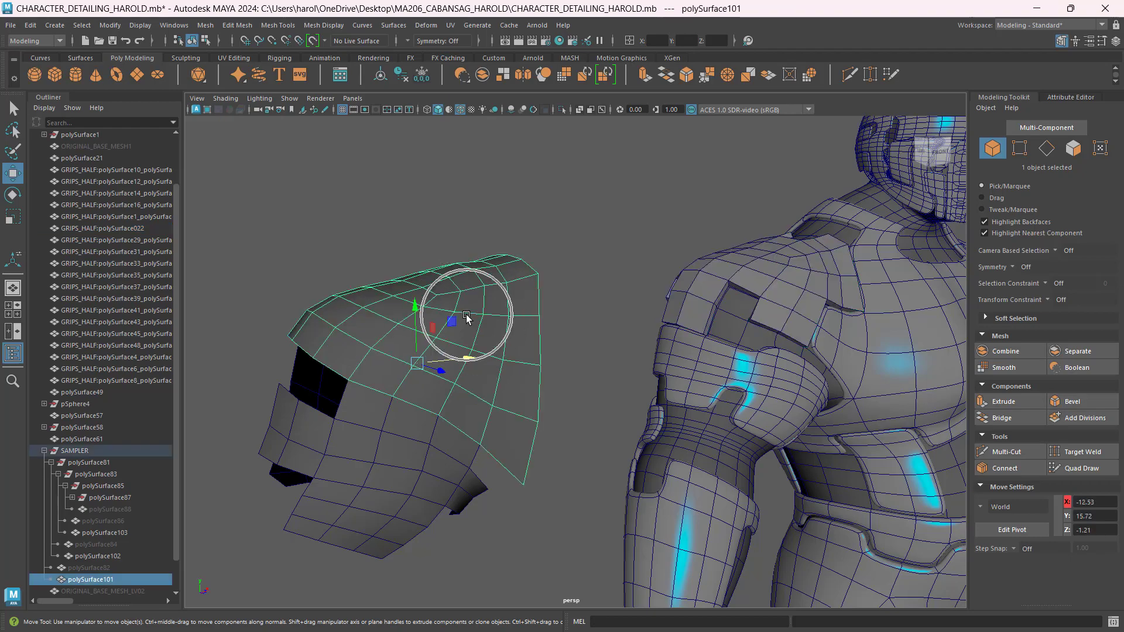
alt+drag(467, 316, 509, 334)
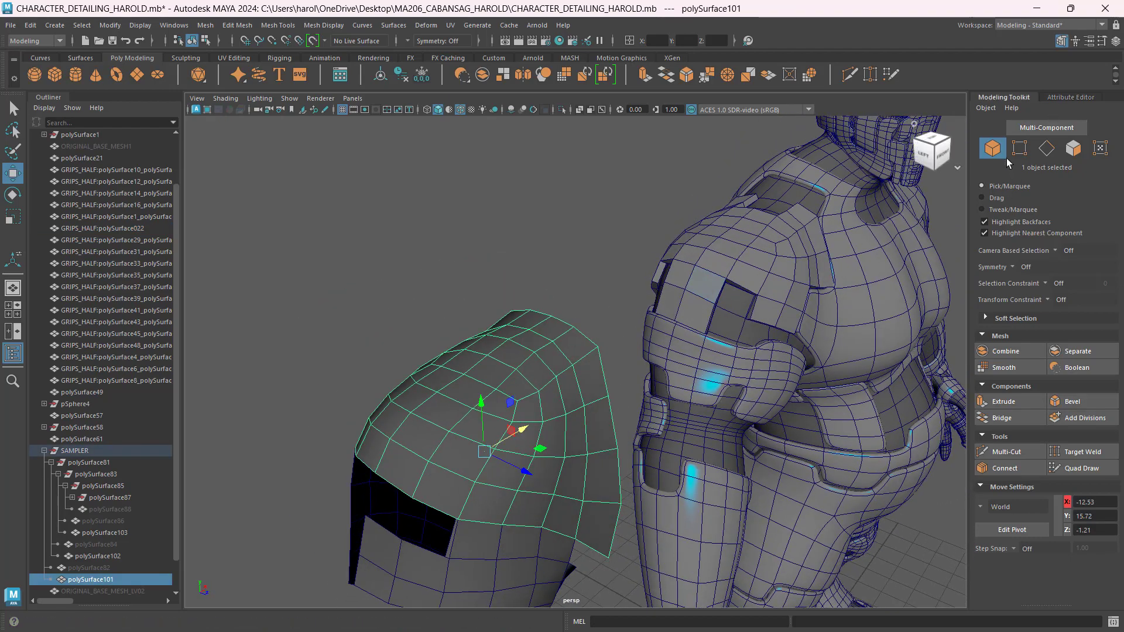
click(1072, 149)
alt+drag(655, 267, 598, 317)
scroll(598, 317, up, 3)
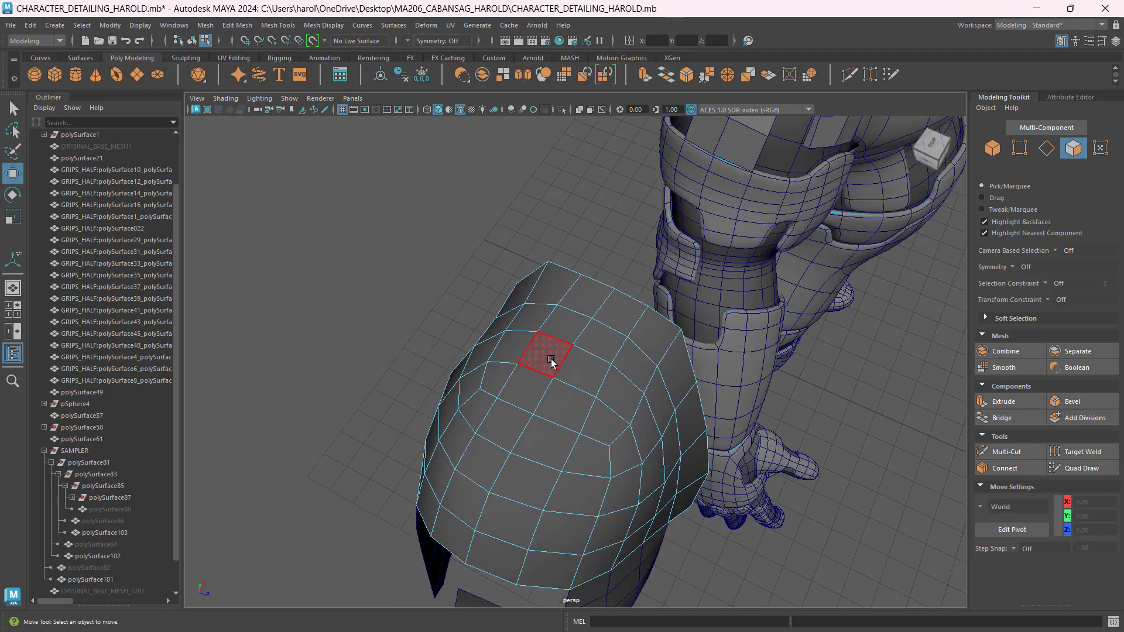
click(531, 388)
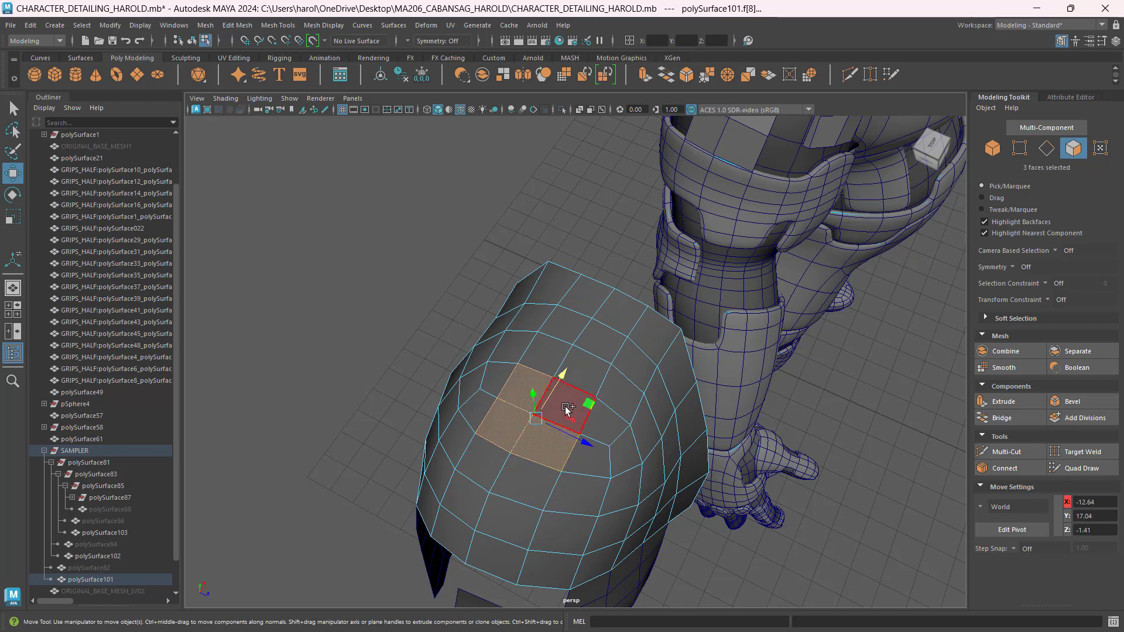
shift+click(484, 413)
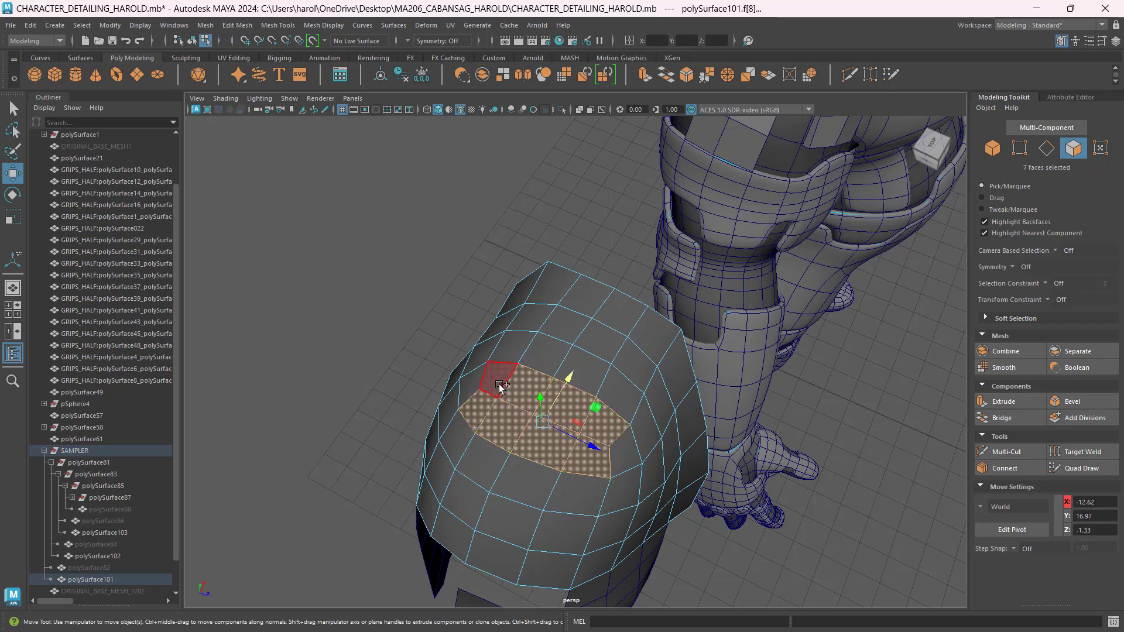
shift+click(497, 382)
alt+drag(647, 419, 505, 378)
key(Delete)
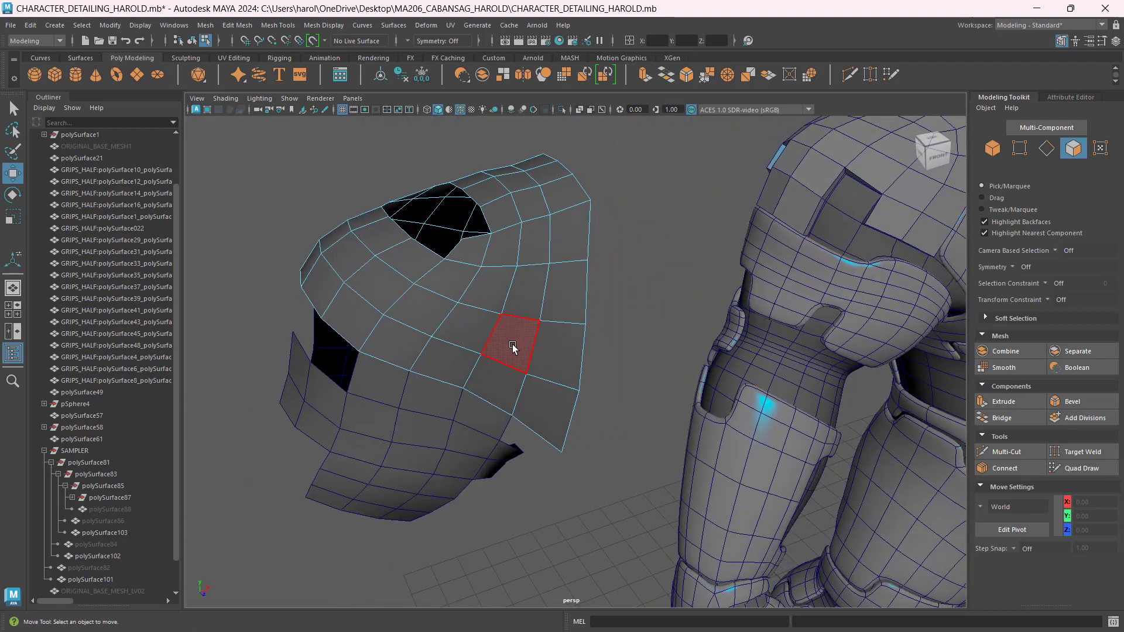
Delete four faces in an L-shaped run near the lower front edge of the duplicated shoulder piece
click(518, 325)
shift+click(533, 312)
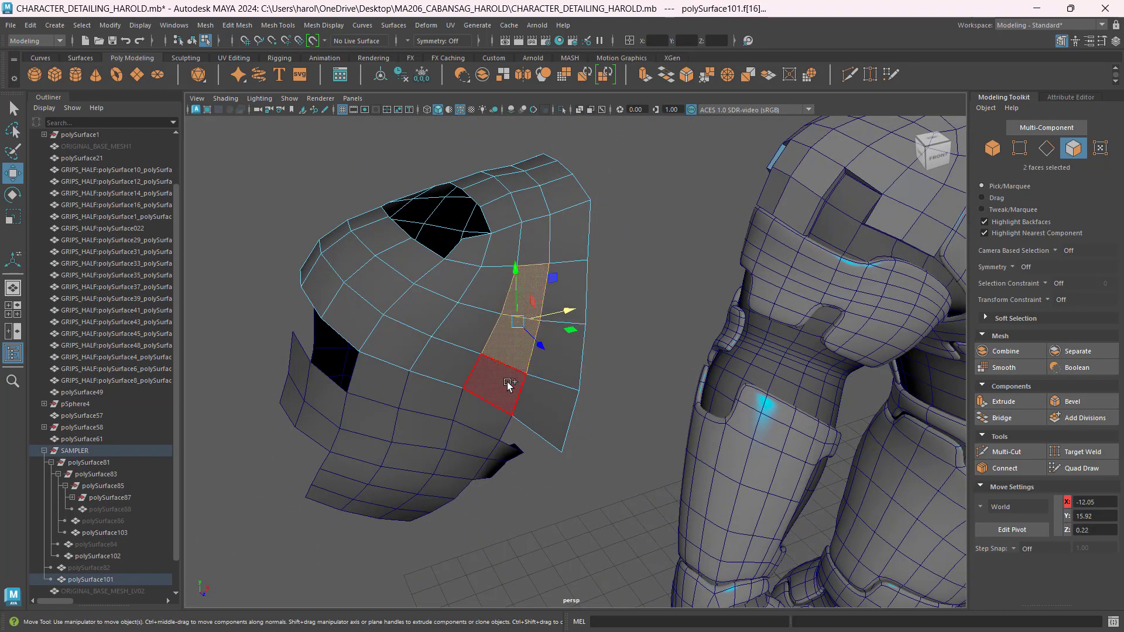
shift+click(459, 380)
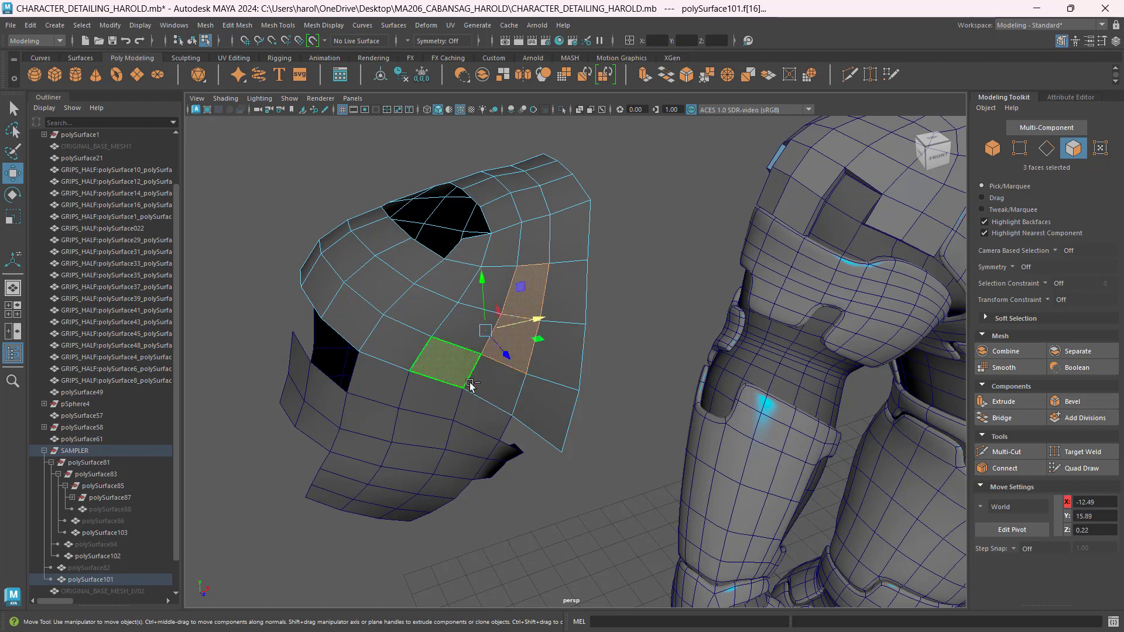
shift+click(494, 384)
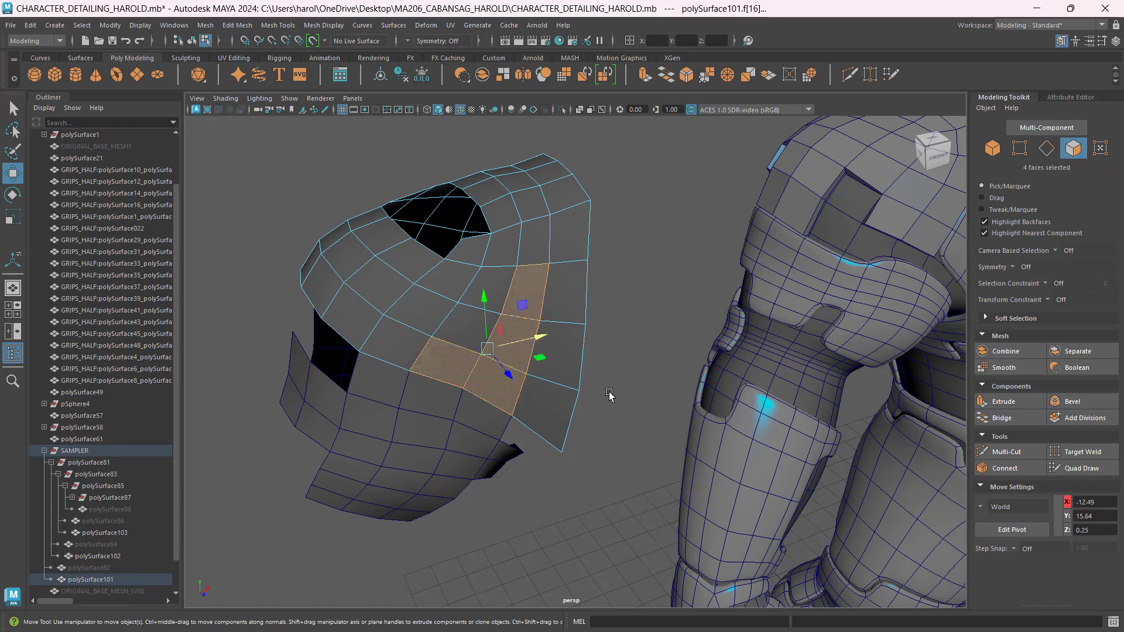
key(Delete)
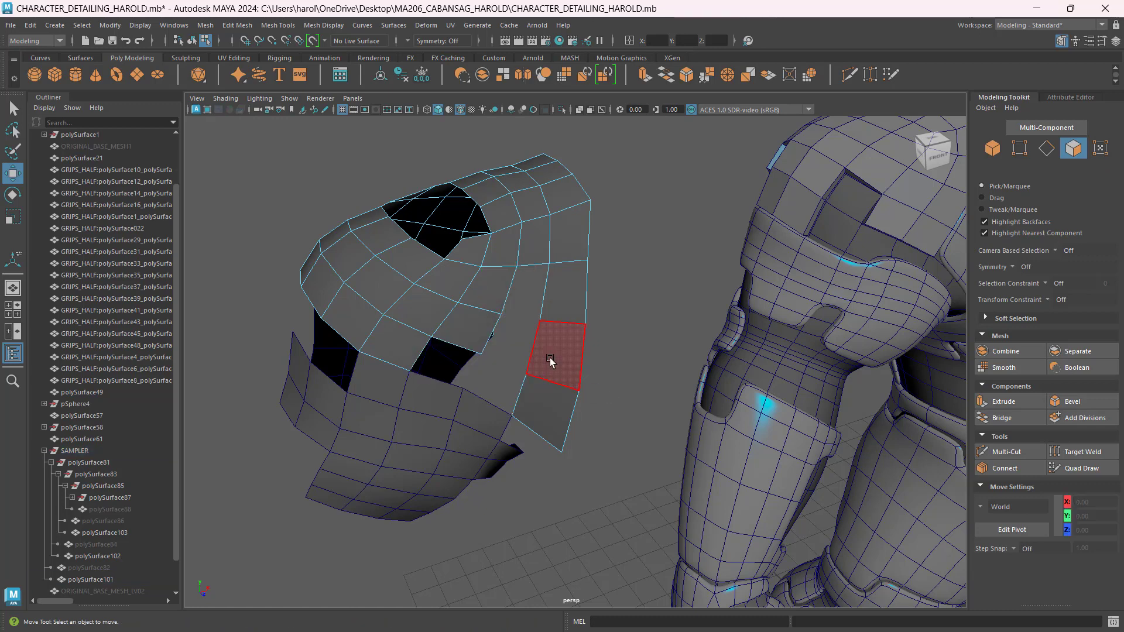
Delete one more face beside the front gap and a matching L-shaped run of four faces on the back of the duplicated shoulder piece
click(492, 320)
key(Delete)
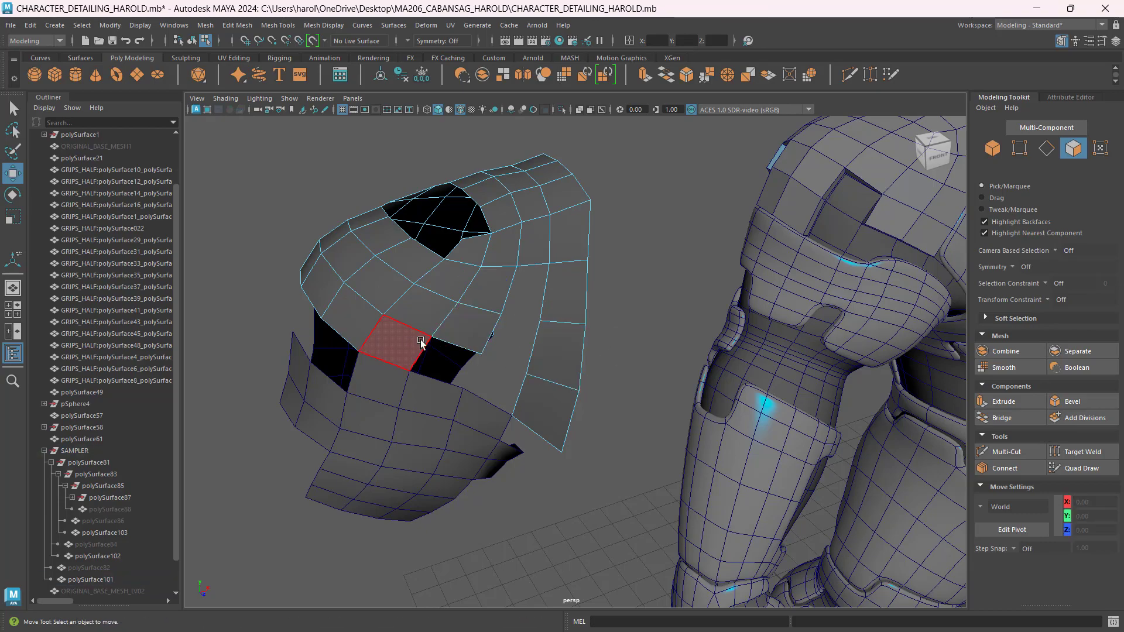
alt+drag(461, 339, 624, 346)
scroll(718, 278, up, 1)
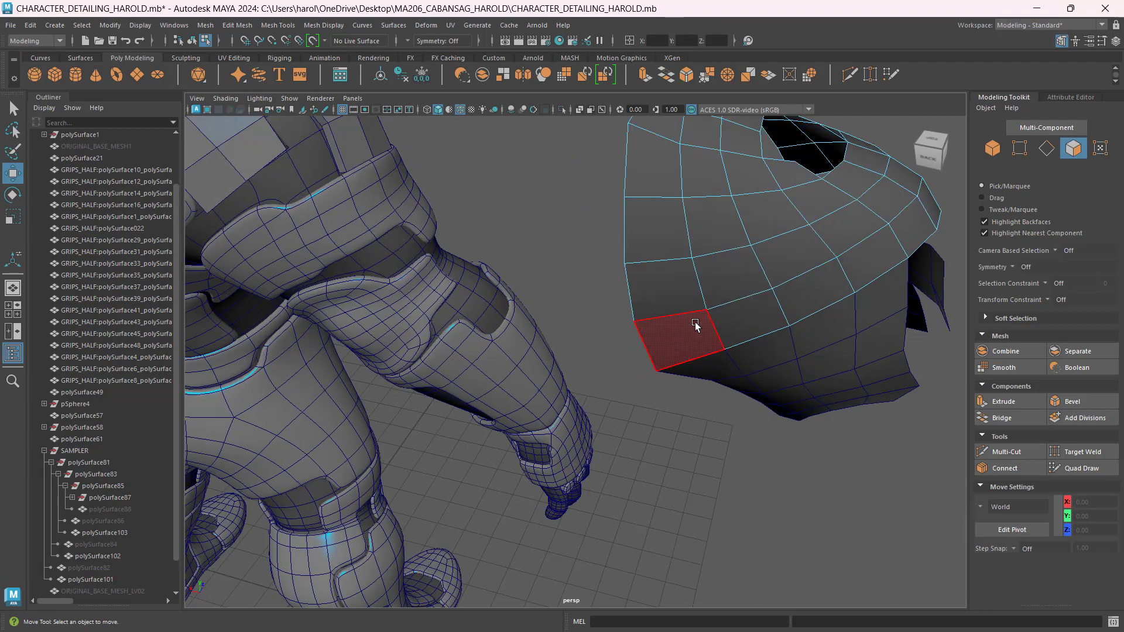
scroll(749, 298, down, 2)
alt+drag(750, 296, 665, 295)
click(661, 281)
shift+click(657, 303)
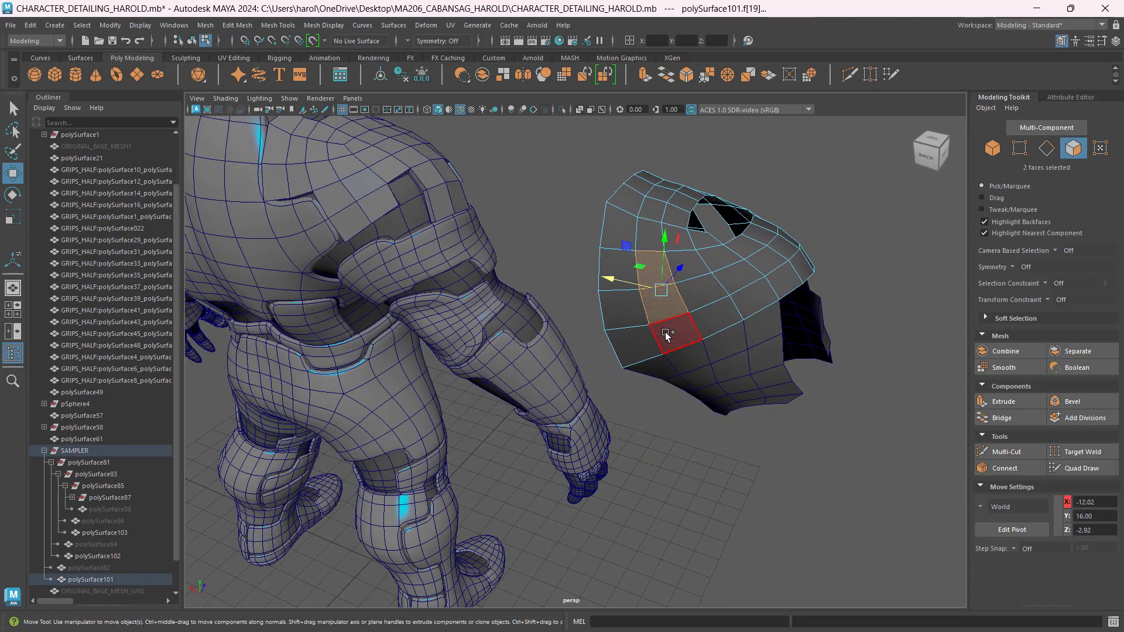
shift+click(665, 332)
shift+click(725, 322)
alt+drag(774, 326, 484, 304)
click(786, 314)
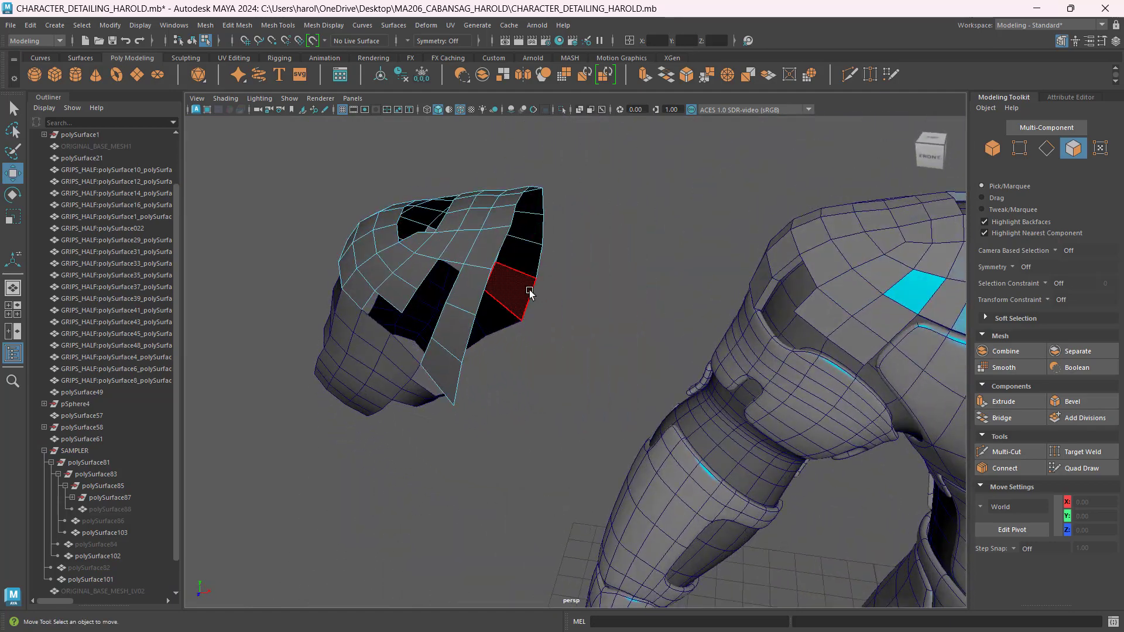
Extrude all faces of the duplicated shoulder piece with a thickness of 0.15
click(993, 148)
alt+drag(490, 252, 600, 290)
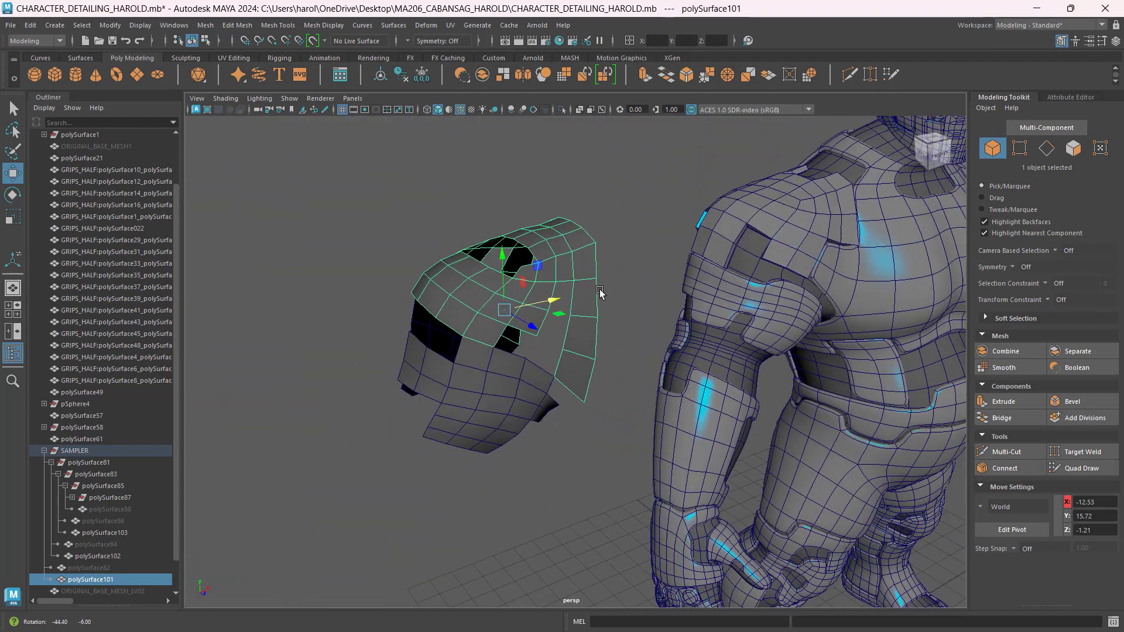
scroll(522, 258, up, 5)
alt+middle_drag(530, 291, 604, 375)
scroll(605, 375, down, 2)
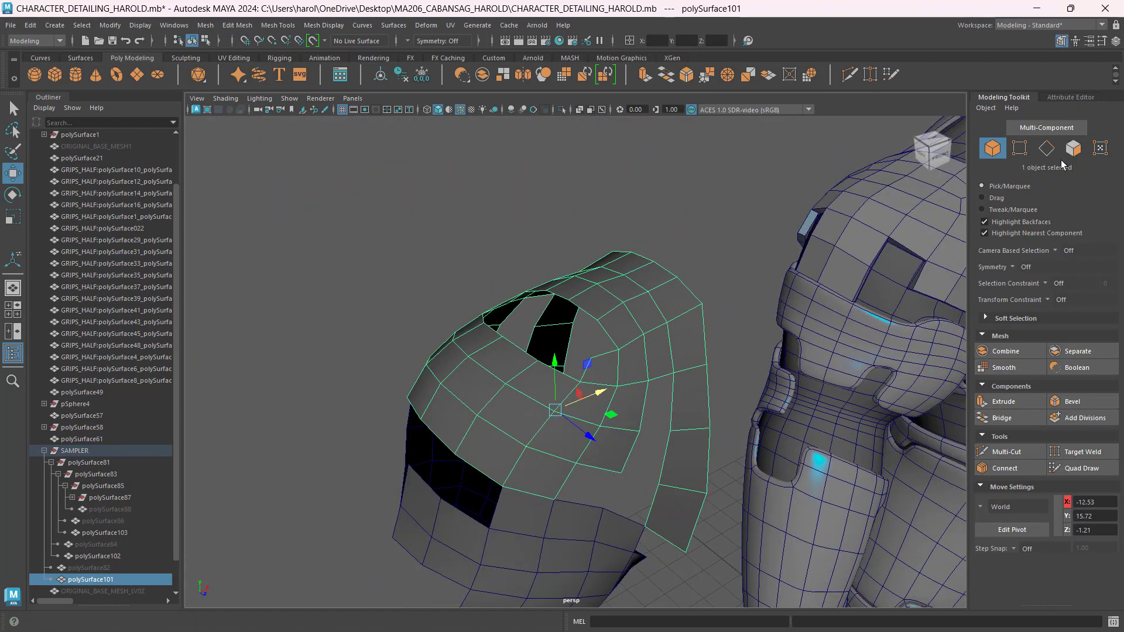
click(1074, 150)
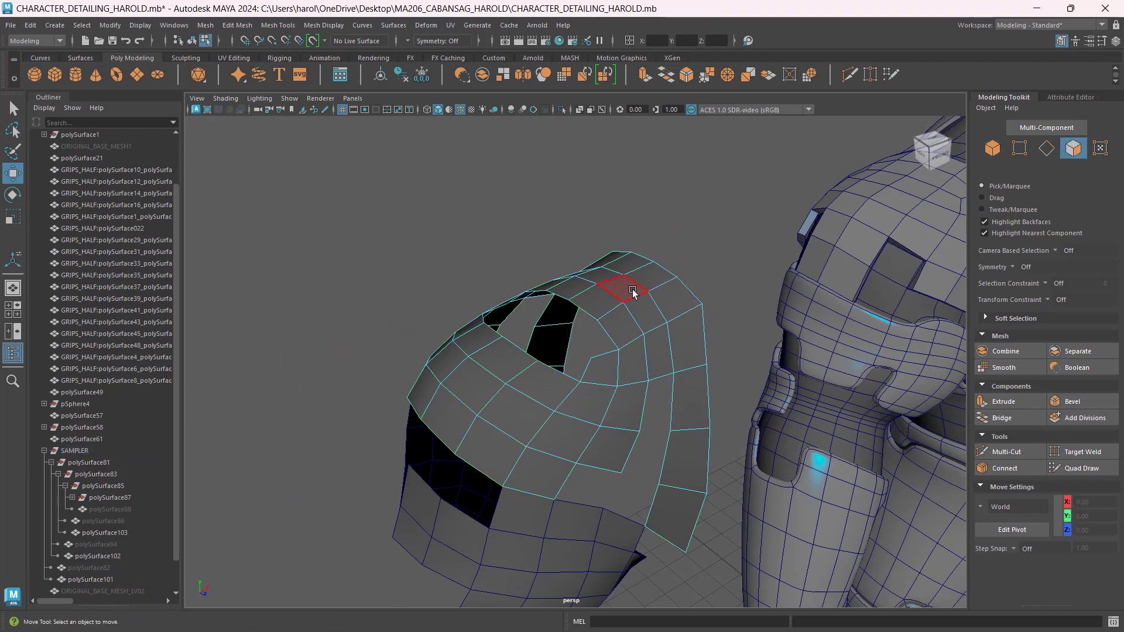
double_click(603, 304)
alt+drag(603, 304, 642, 349)
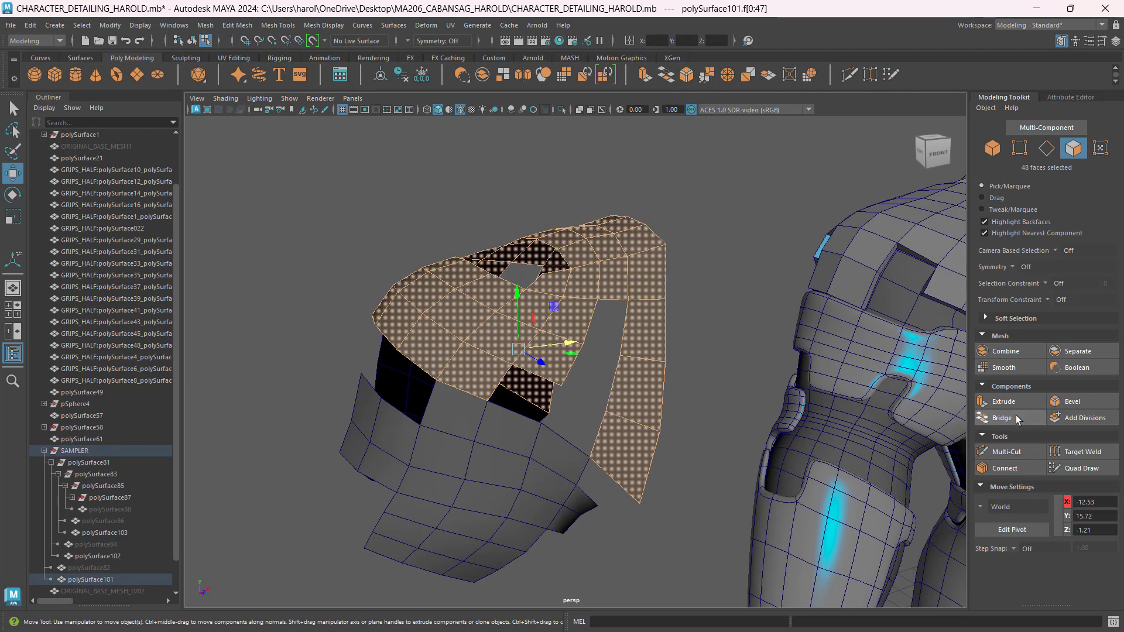
click(1019, 400)
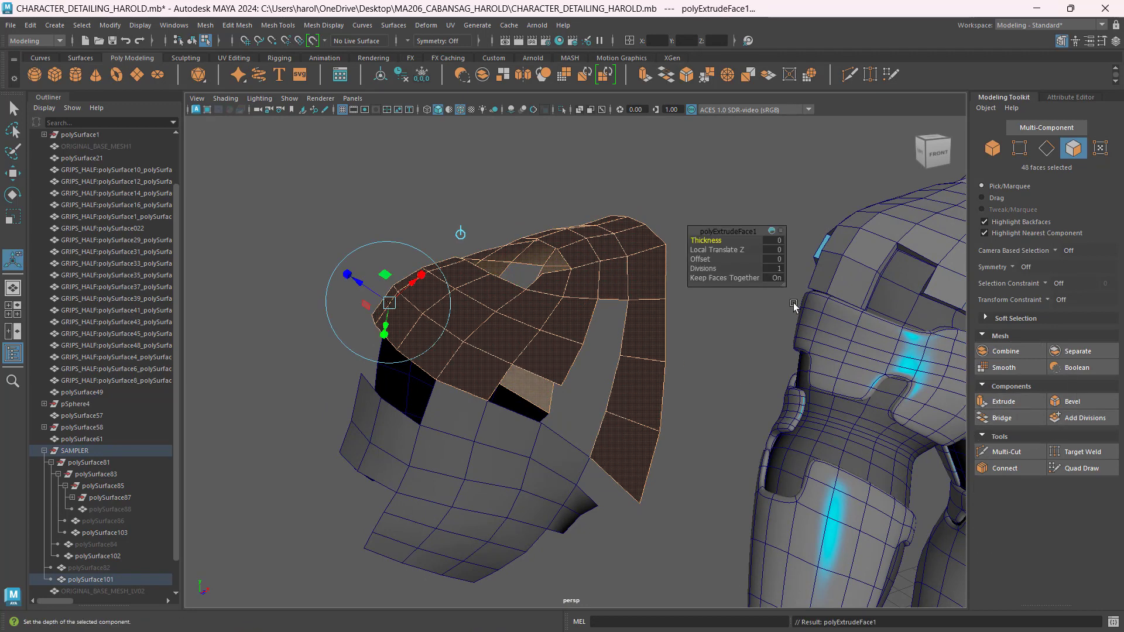
click(778, 240)
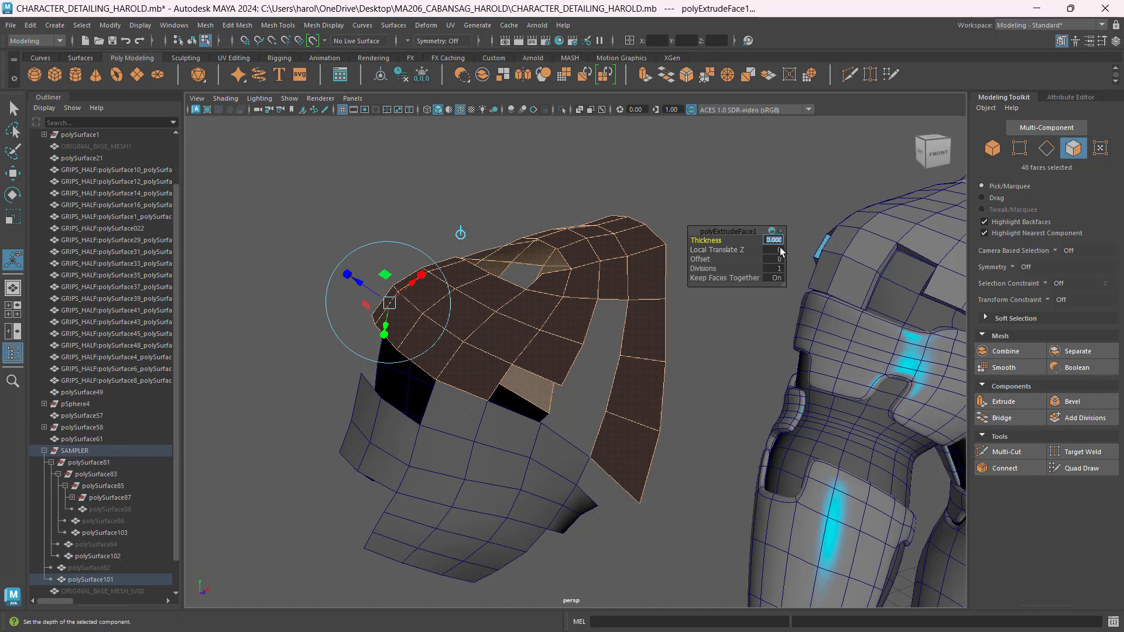
text(.15)
key(Return)
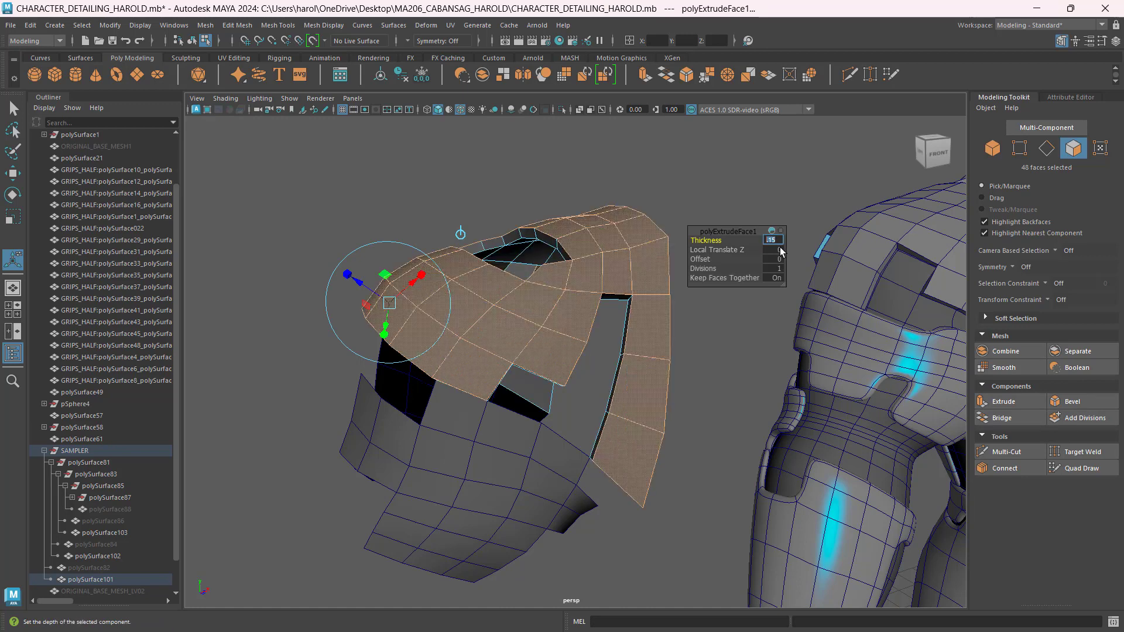
alt+drag(422, 328, 500, 391)
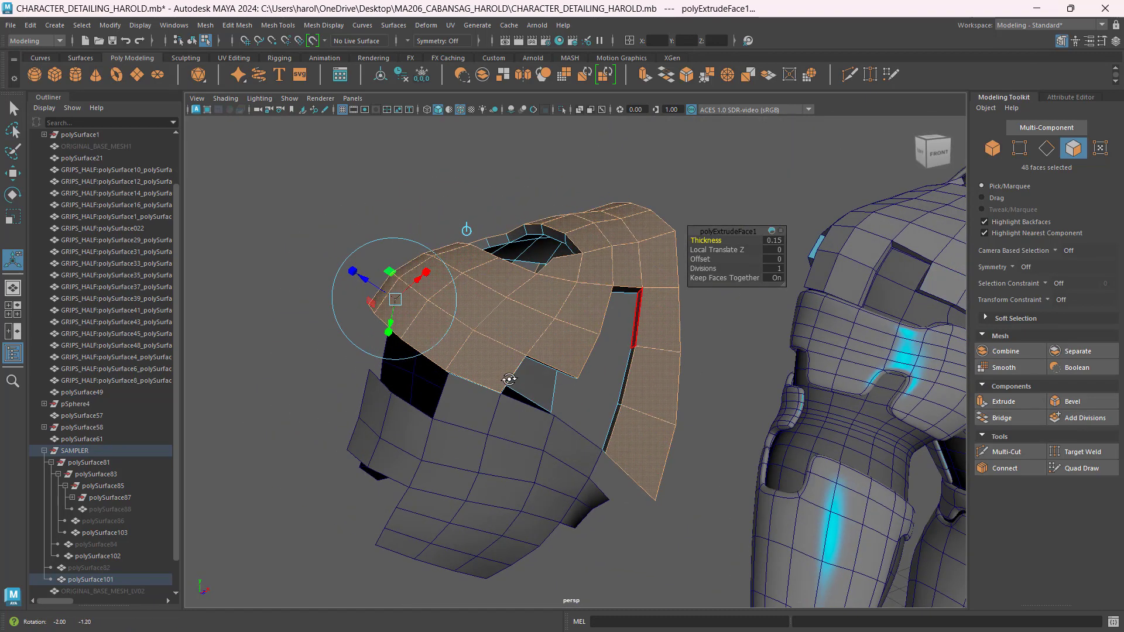
click(13, 175)
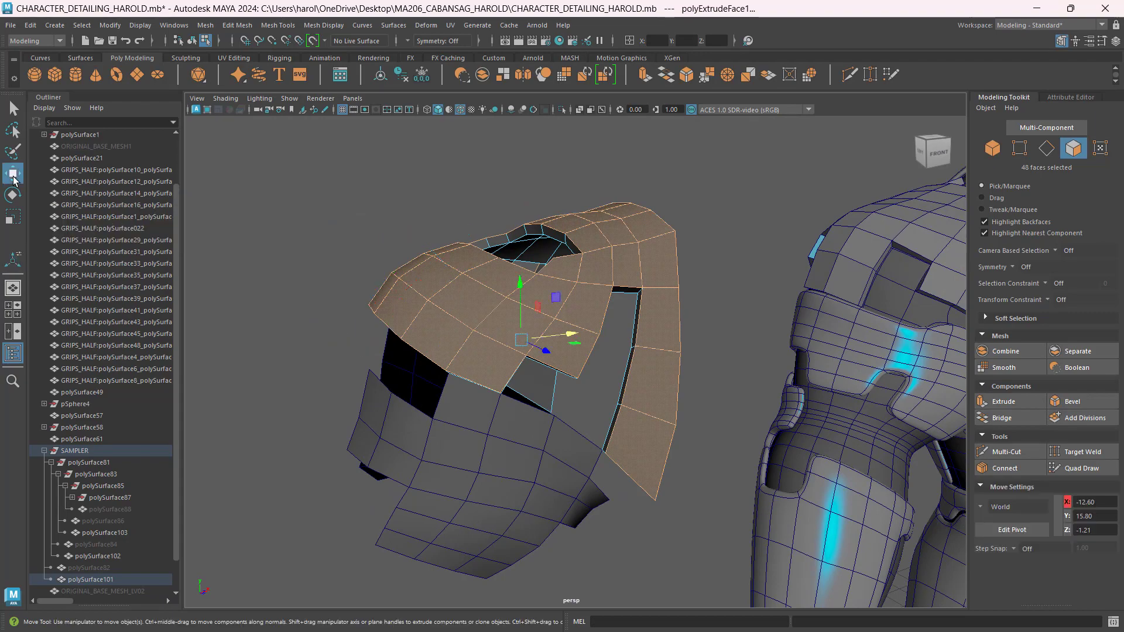
click(372, 195)
Display the thickened shoulder piece with smooth preview and examine its rounded cutouts from several sides
alt+drag(387, 209, 651, 301)
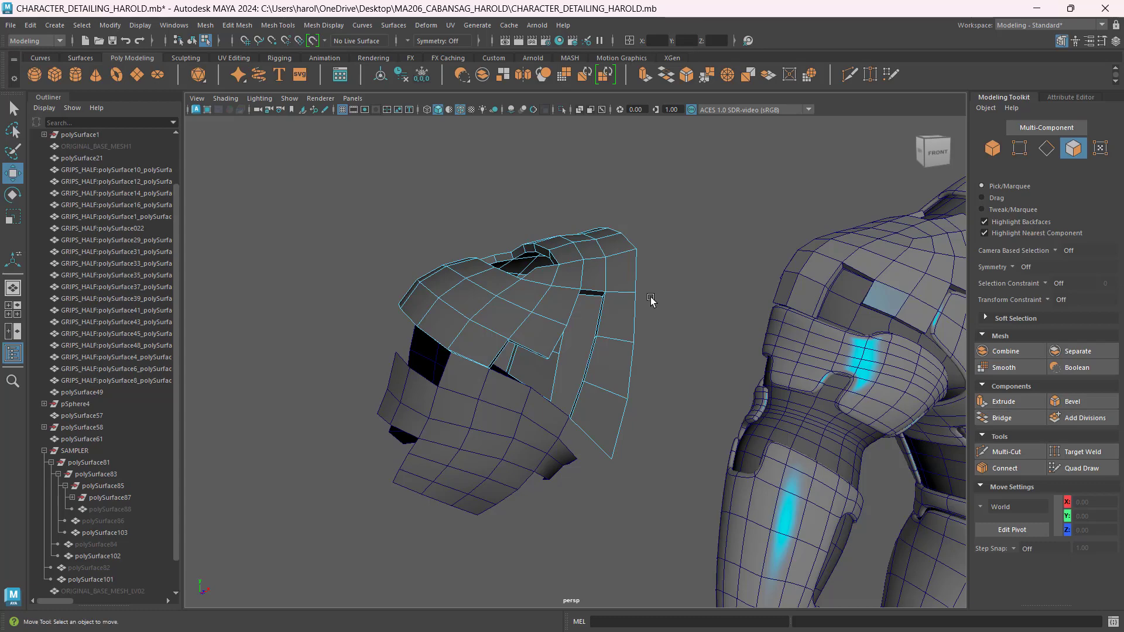
key(F8)
alt+drag(695, 322, 679, 279)
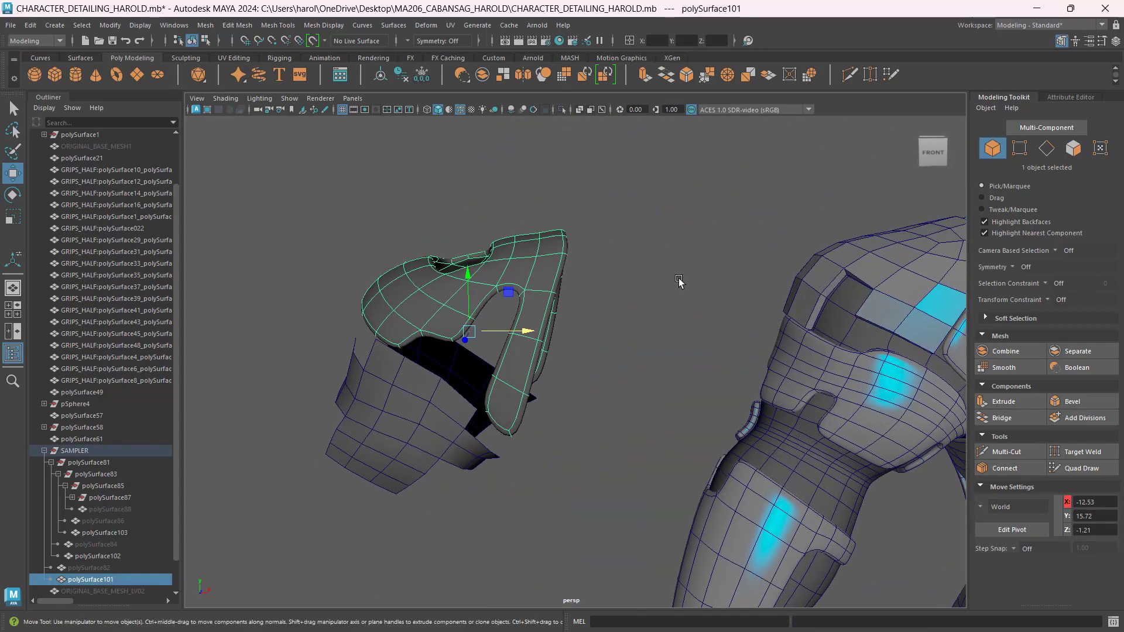
click(679, 278)
click(530, 261)
alt+drag(530, 261, 579, 290)
click(600, 292)
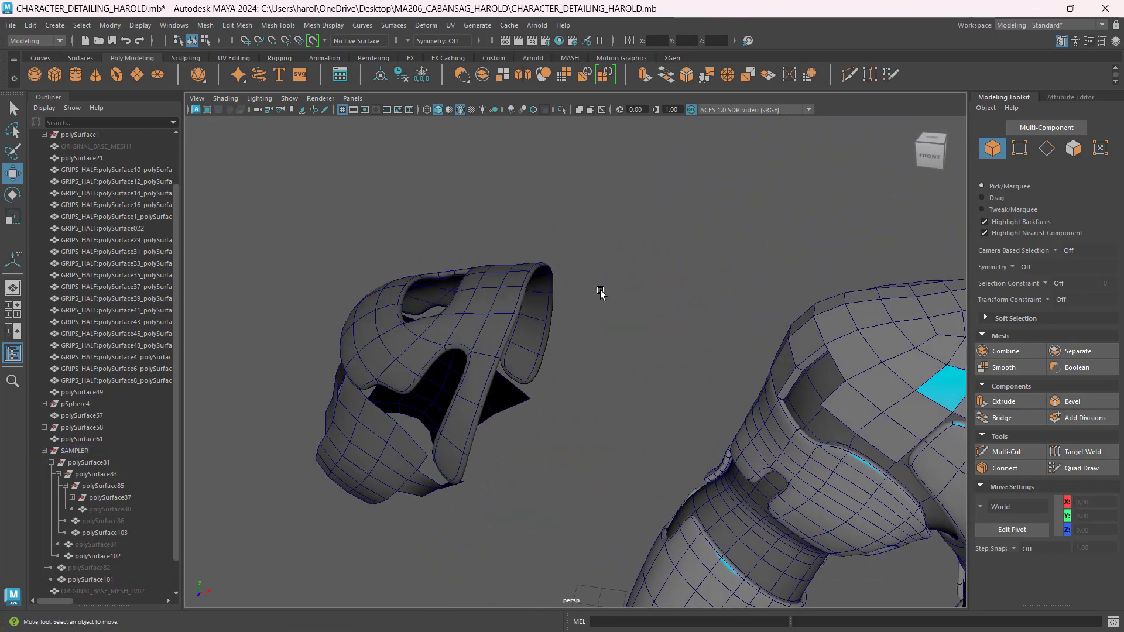
click(502, 288)
mouse_move(537, 283)
alt+mouse_down()
mouse_move(609, 277)
mouse_move(544, 274)
alt+mouse_up()
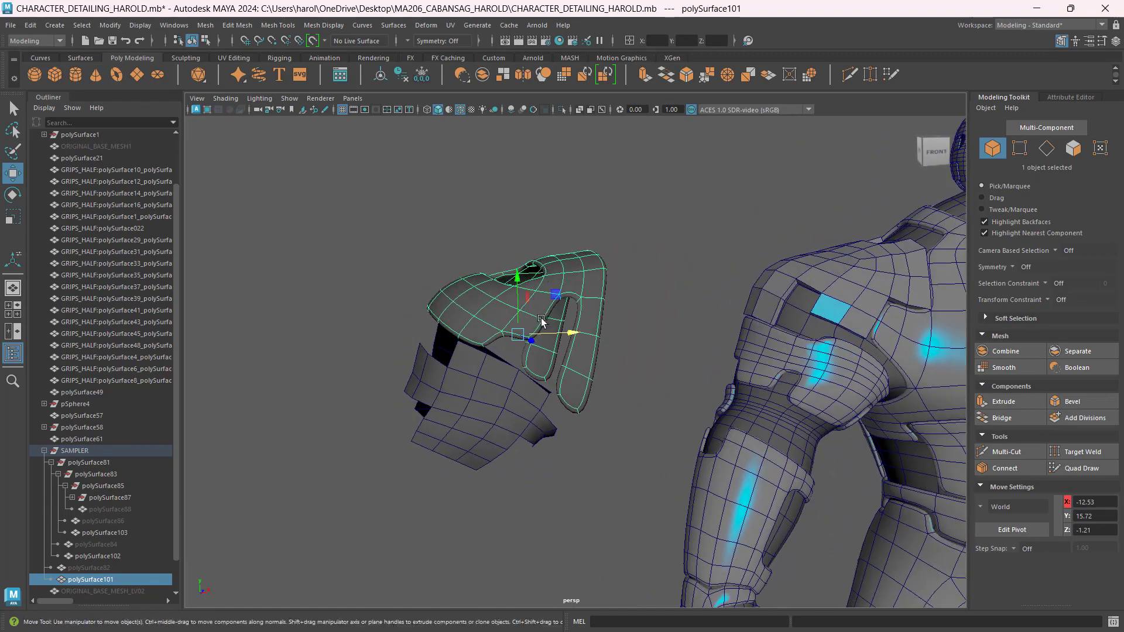
alt+drag(631, 339, 533, 340)
Set the transform constraint to Edge Slide and slide one upper corner vertex of the arm piece below the shoulder inward along its edge
click(441, 418)
scroll(472, 415, up, 5)
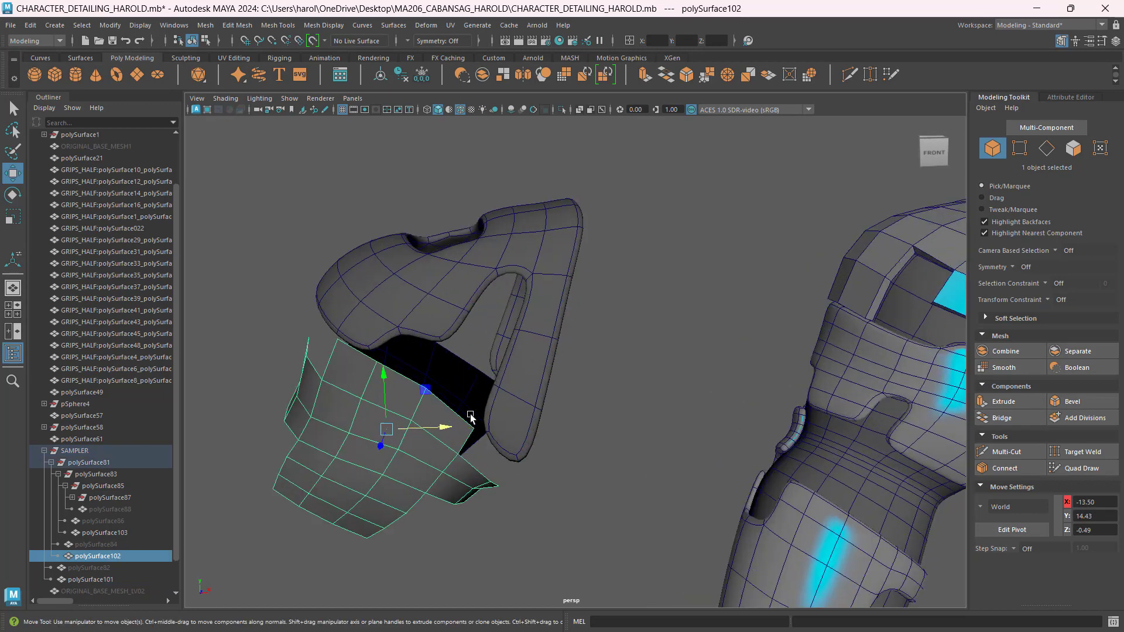
alt+drag(471, 415, 517, 403)
alt+drag(583, 372, 585, 328)
click(575, 322)
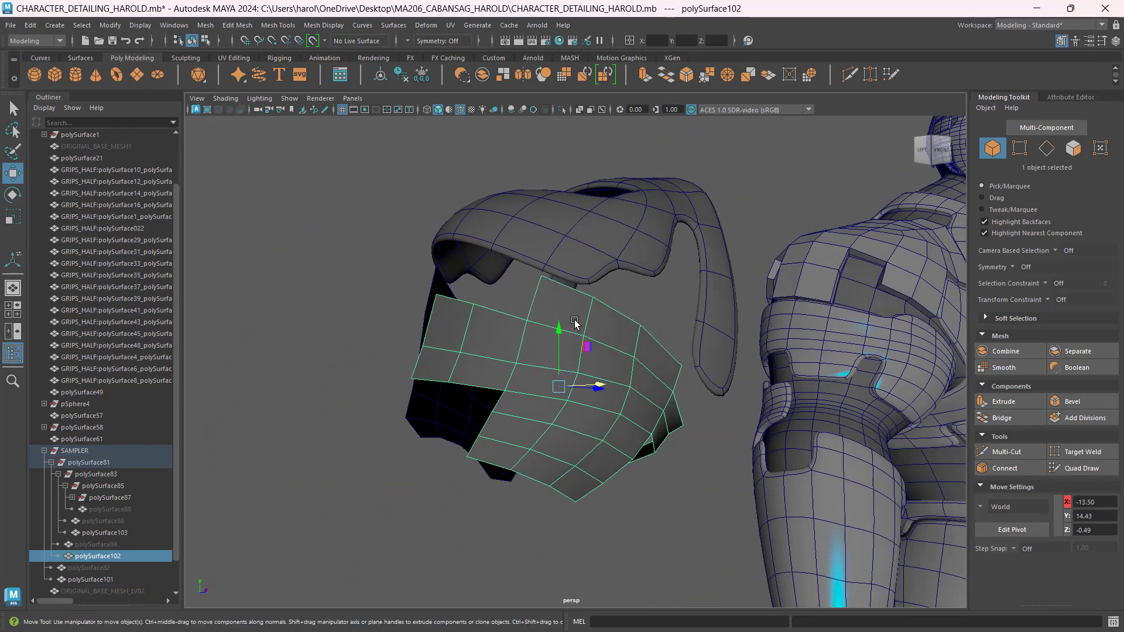
click(1021, 152)
scroll(562, 283, up, 3)
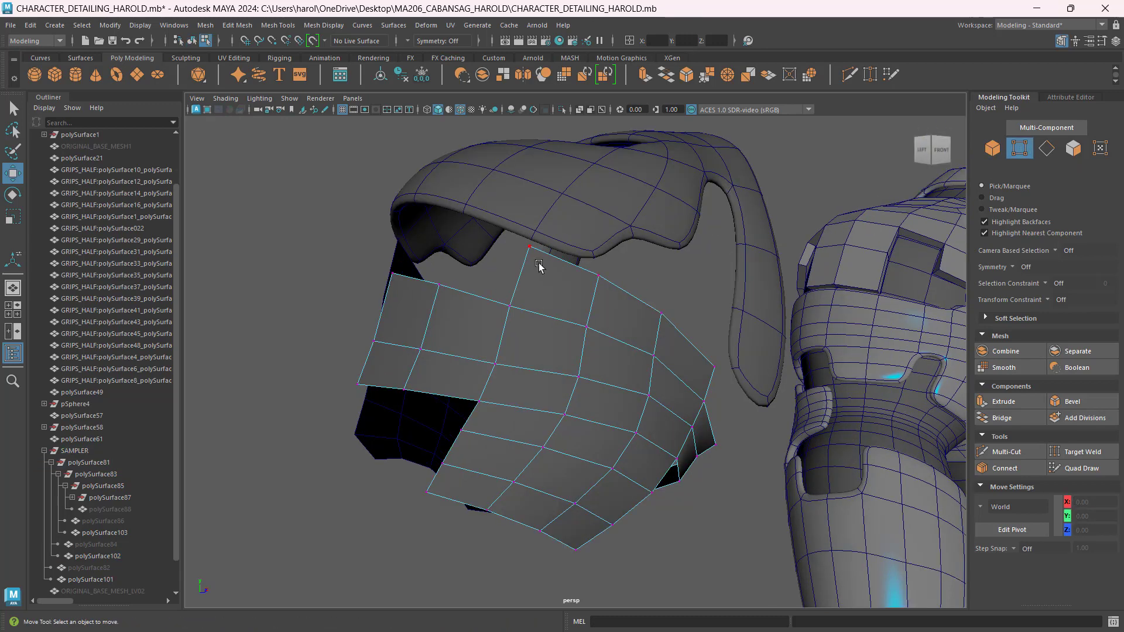
click(530, 247)
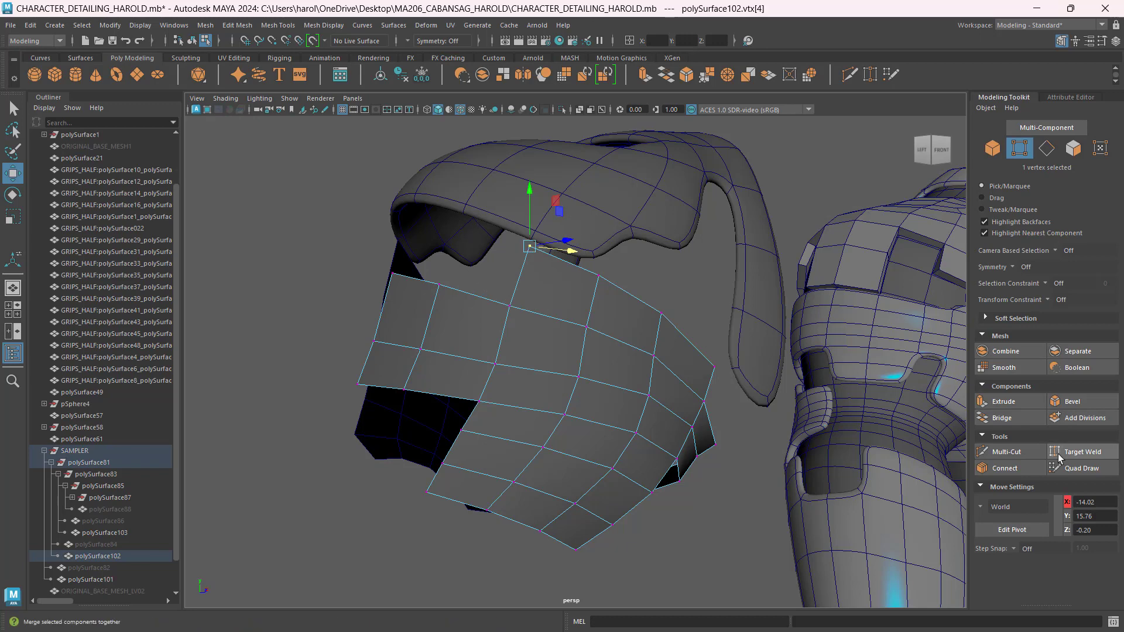
click(1047, 300)
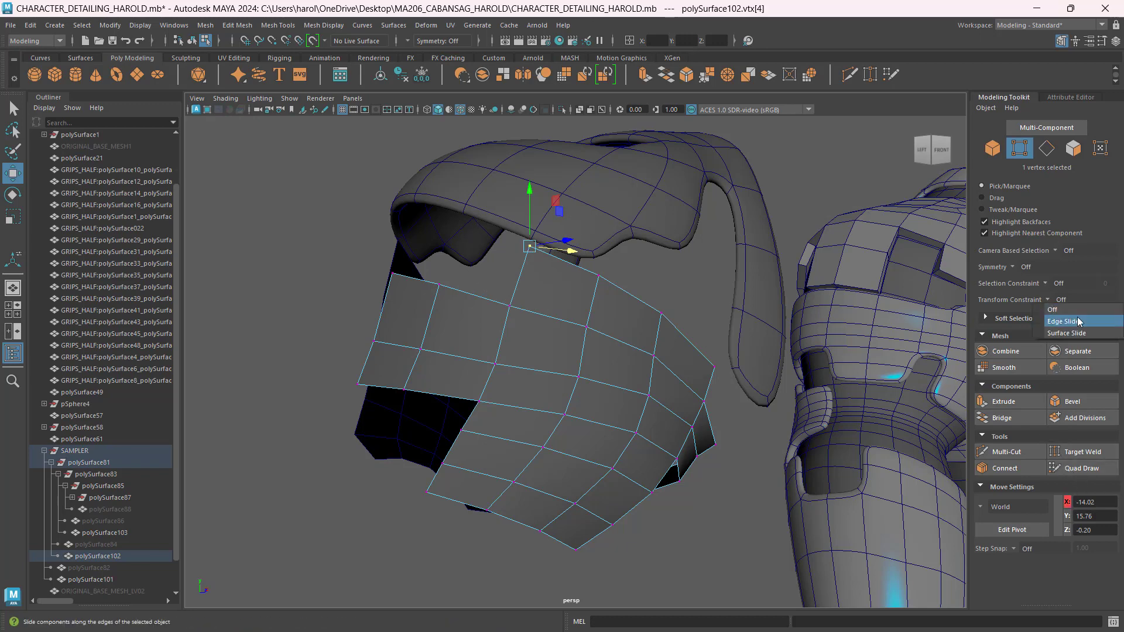
click(1064, 322)
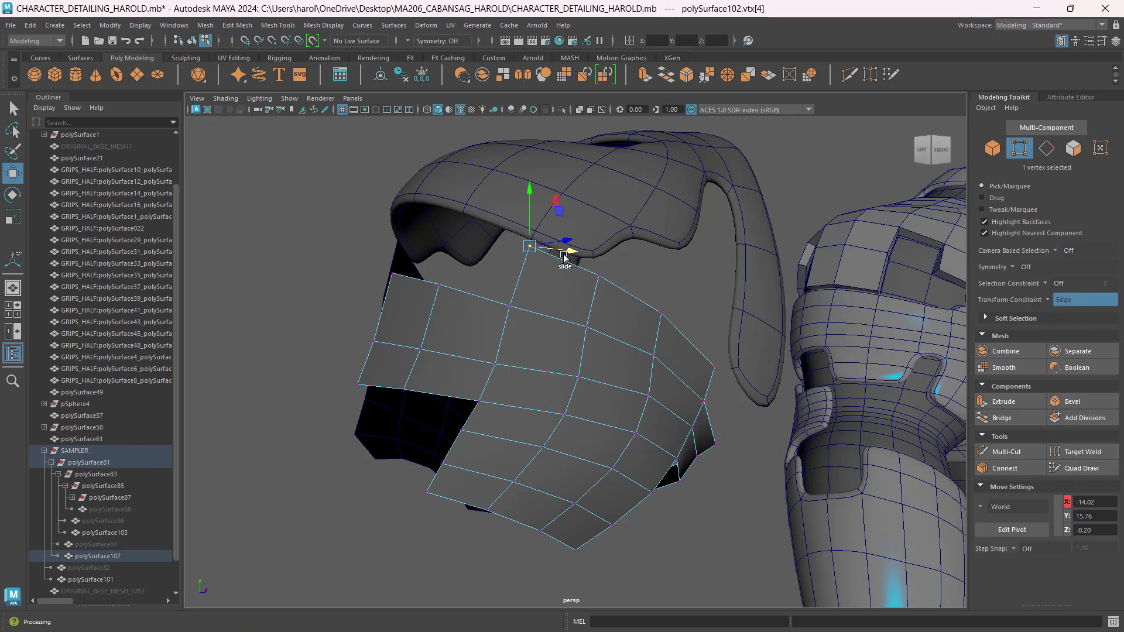
drag(568, 250, 609, 256)
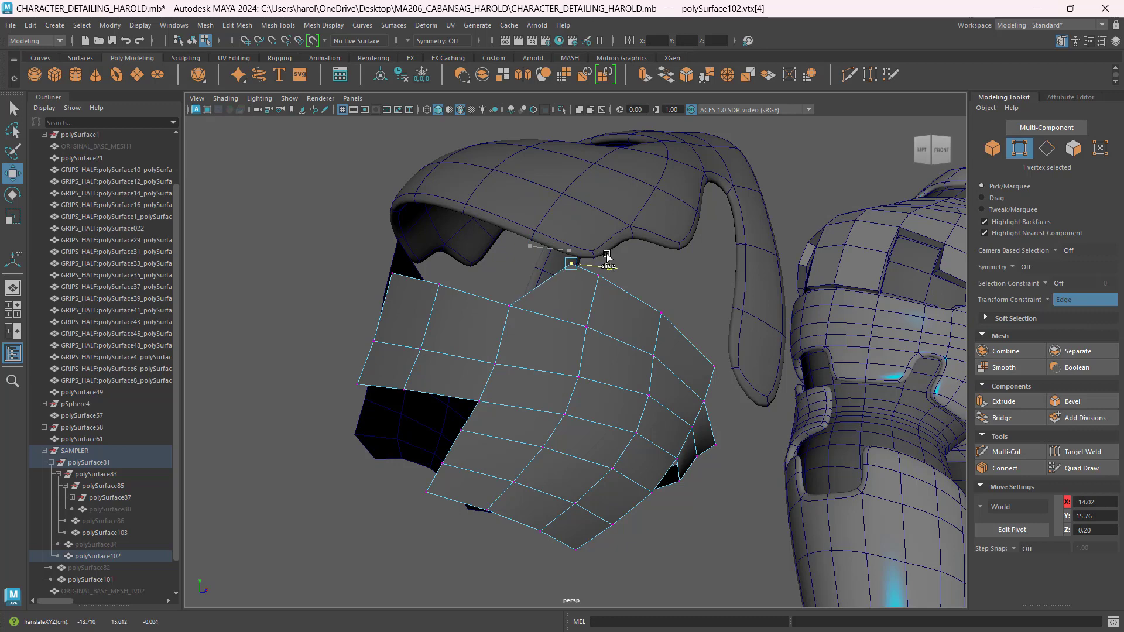
drag(573, 214, 528, 258)
Slide the opposite upper corner vertex of the arm piece's raised section along its edge to soften the corner
alt+drag(632, 333, 417, 302)
click(447, 335)
drag(408, 262, 410, 274)
Slide the two lower corner vertices of the arm piece's front panel inward along their edges to round its bottom outline
alt+drag(307, 379, 346, 373)
click(346, 421)
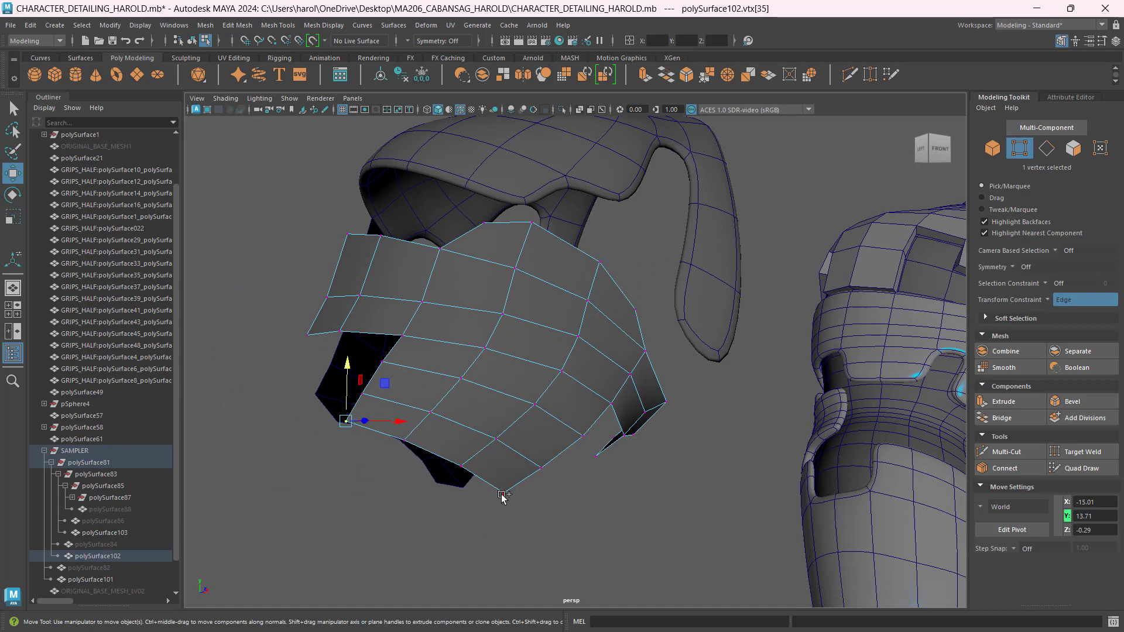
shift+click(503, 494)
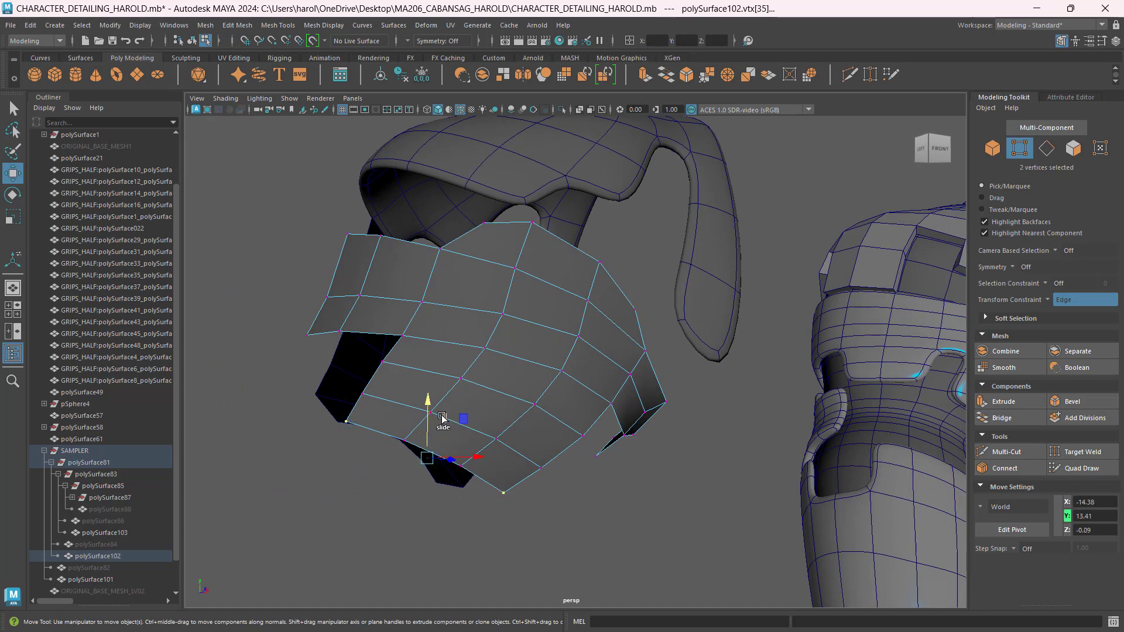
drag(443, 417, 455, 404)
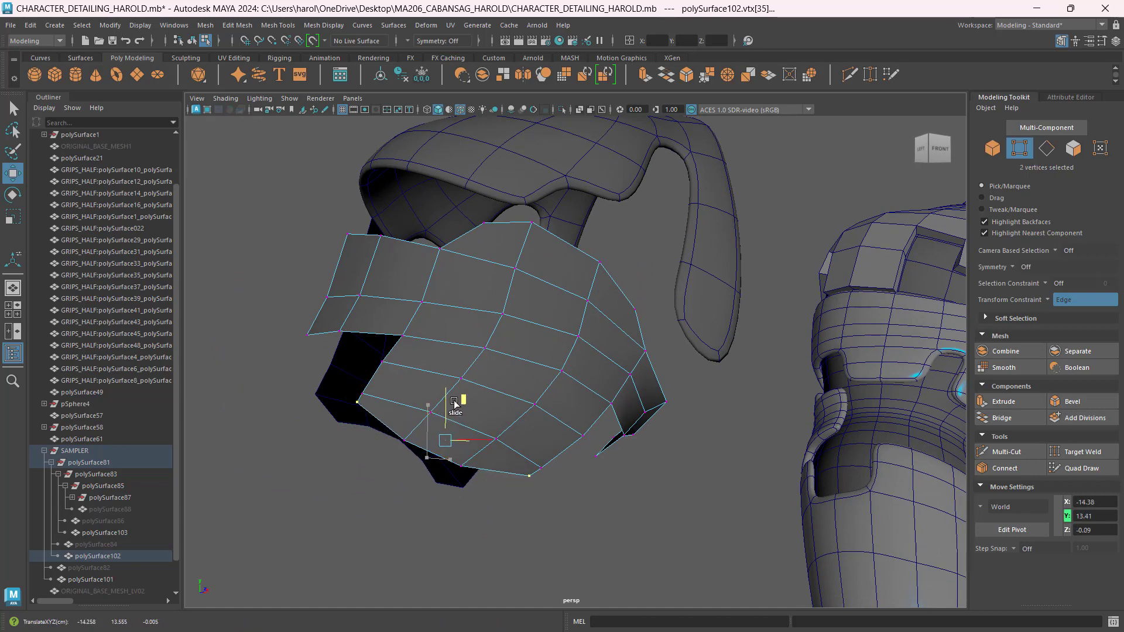
click(360, 402)
drag(391, 364, 426, 405)
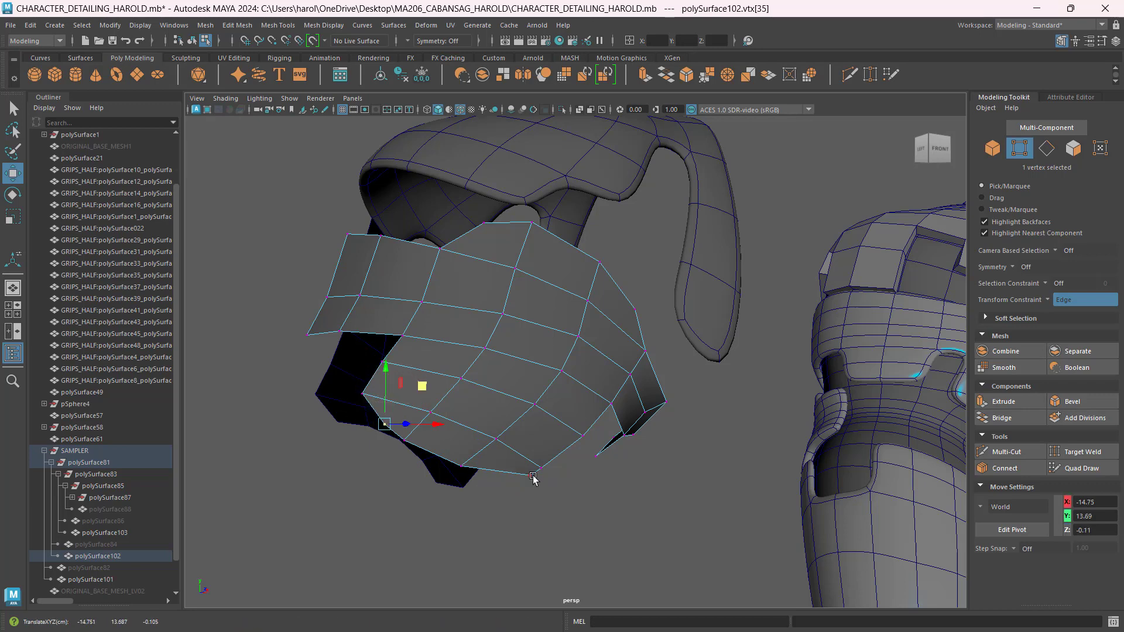
click(533, 476)
drag(561, 436, 533, 428)
Scale the two end corner vertices of the arm piece's side flap closer together and slide them inward to taper its end
alt+drag(415, 366, 550, 326)
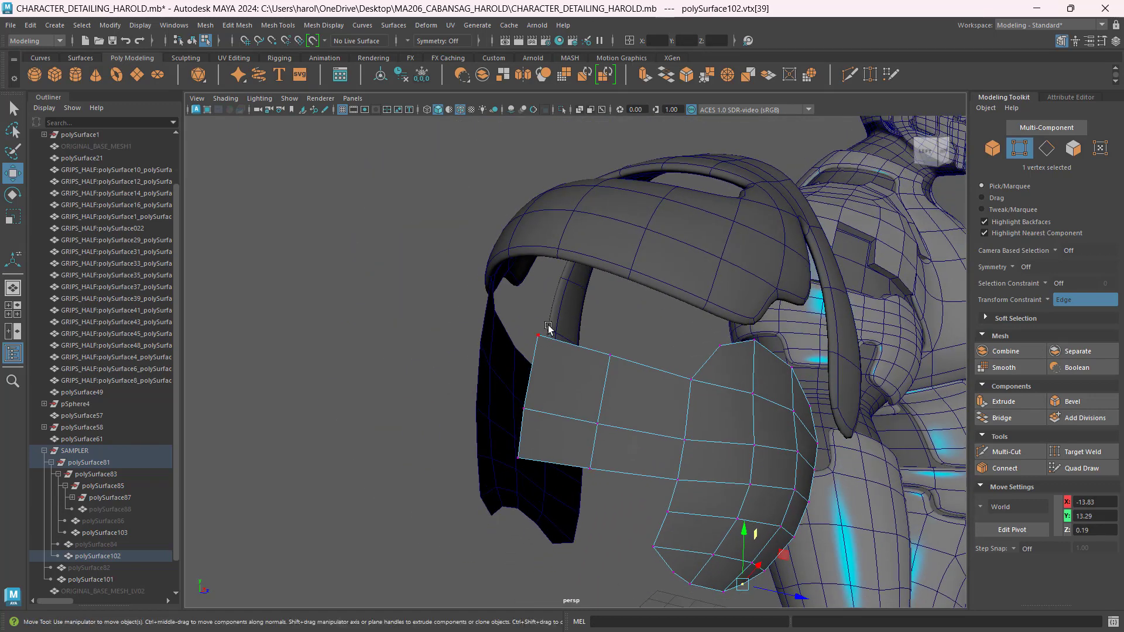
click(537, 335)
shift+click(518, 458)
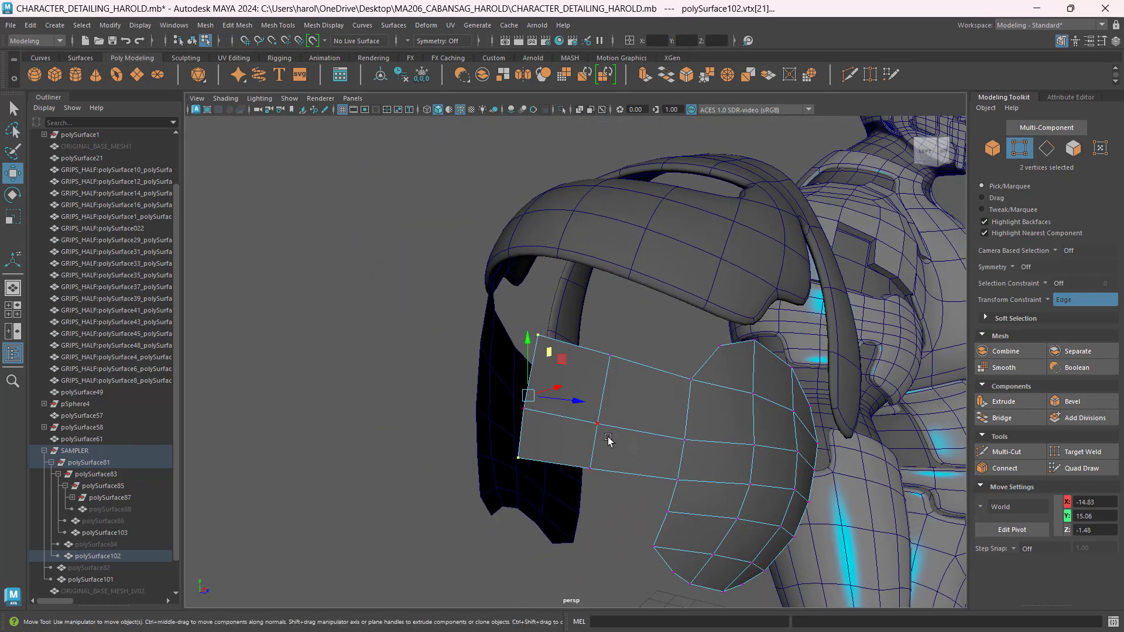
key(r)
drag(527, 344, 525, 368)
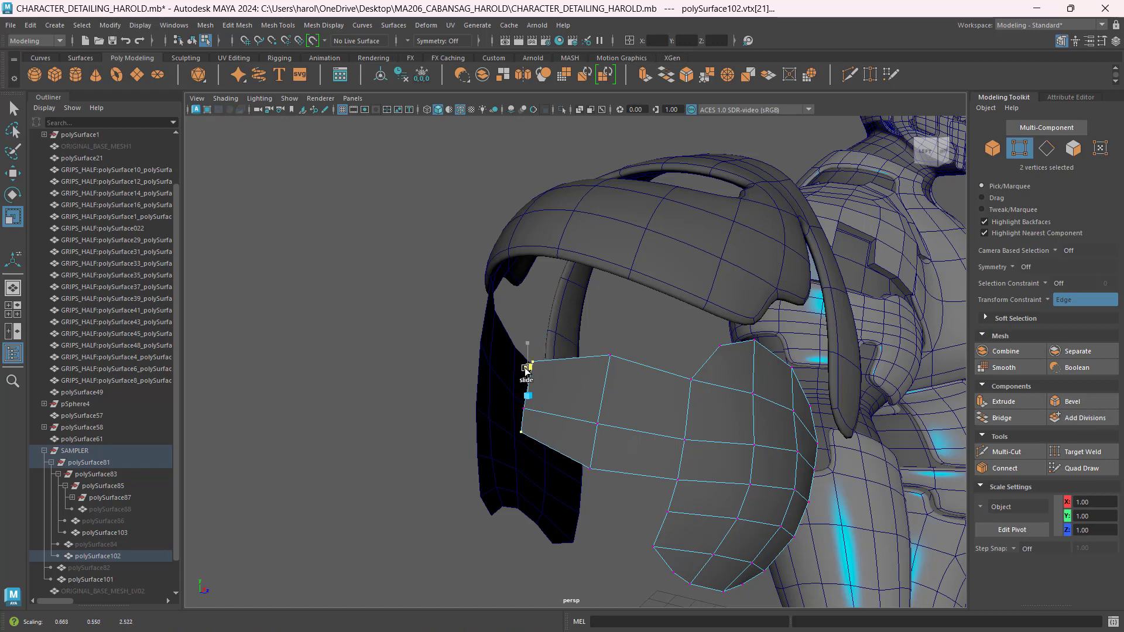
key(w)
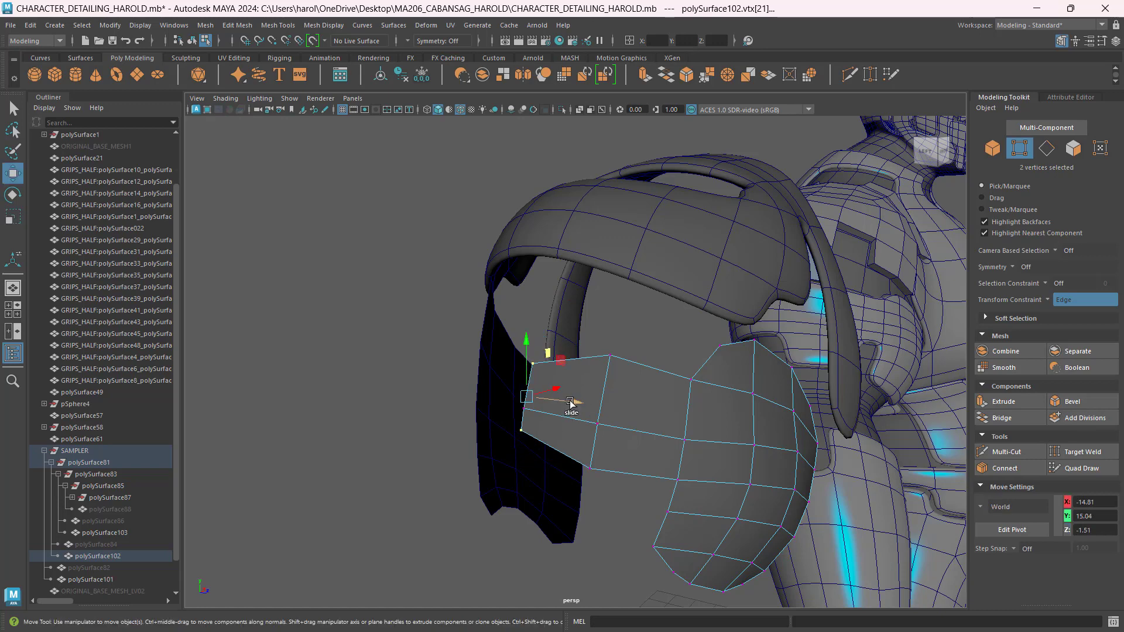
drag(571, 403, 593, 409)
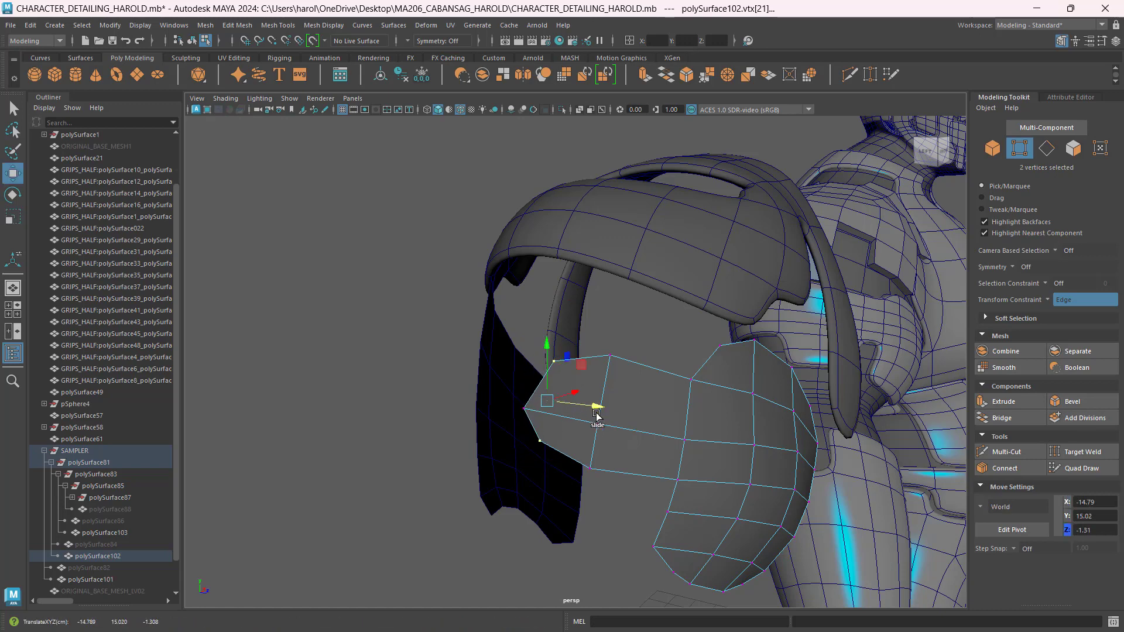
Select the two end corner vertices of the arm piece's opposite side flap for scaling and turn the transform constraint off
alt+drag(761, 434, 649, 432)
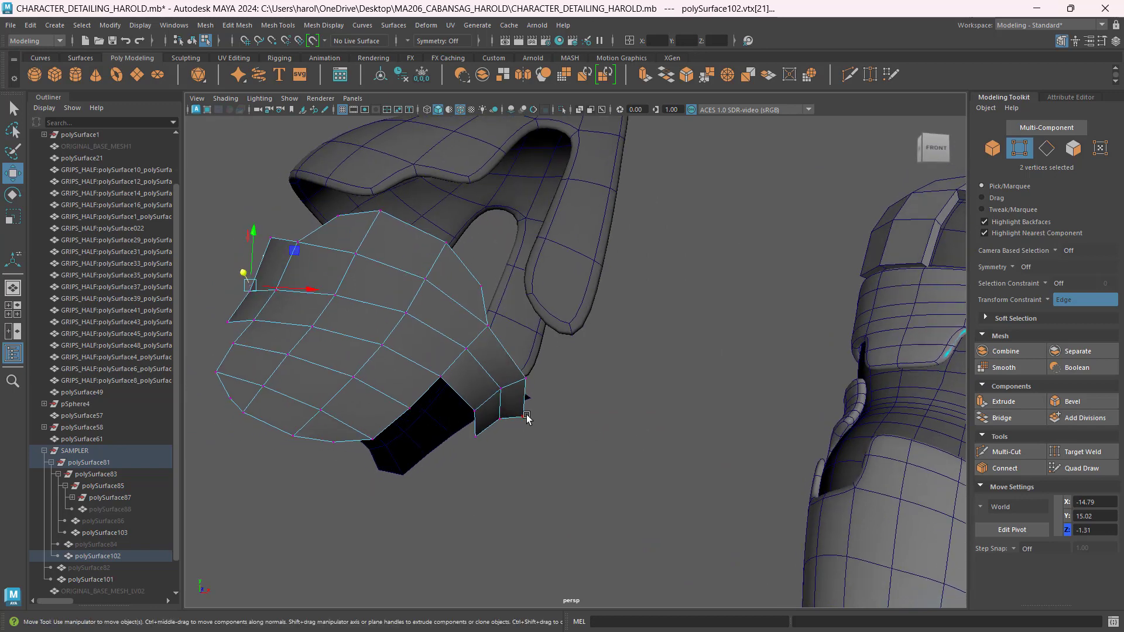
click(527, 417)
shift+click(476, 436)
alt+drag(509, 404, 385, 458)
key(r)
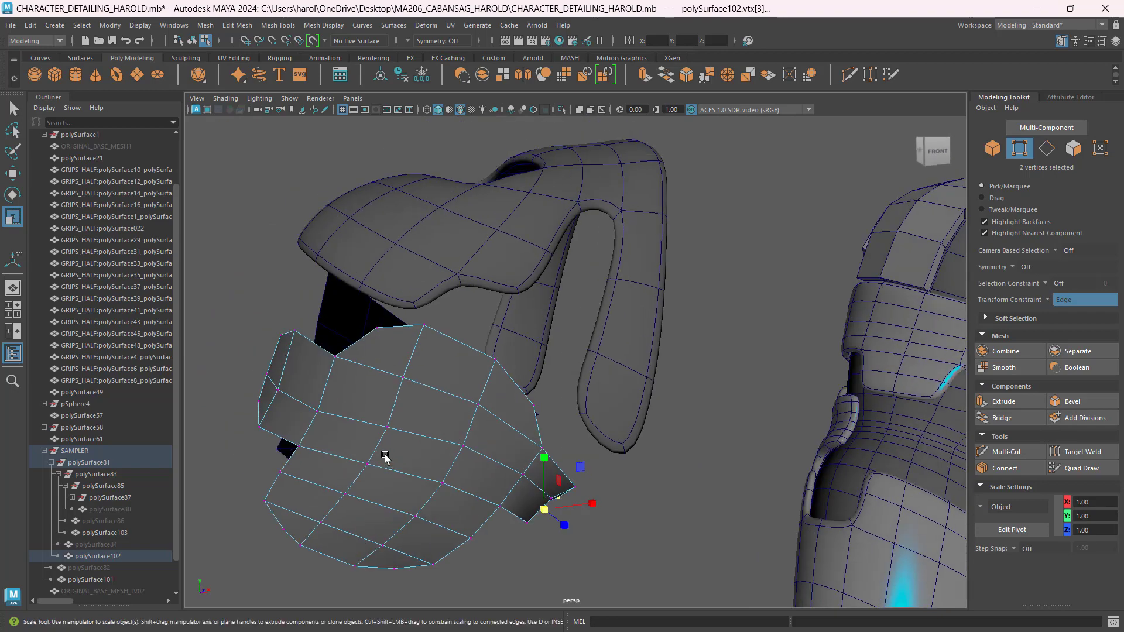
click(1048, 299)
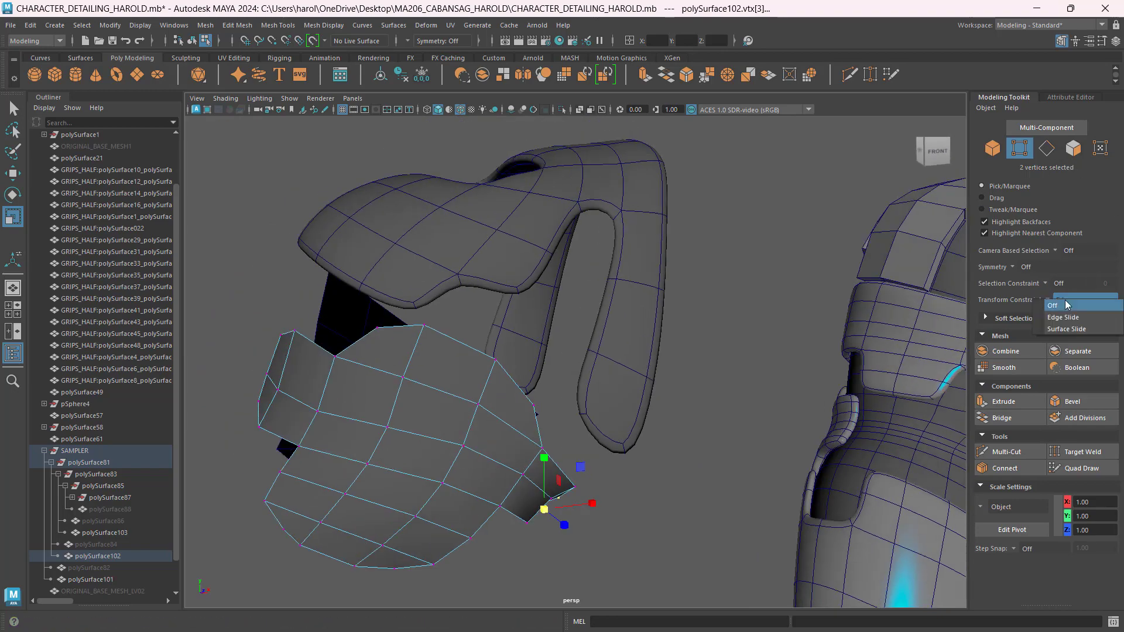
click(1048, 309)
Select the two pointed outer corner vertices of the separate back arm panel for moving
alt+drag(934, 322, 777, 382)
scroll(777, 382, up, 5)
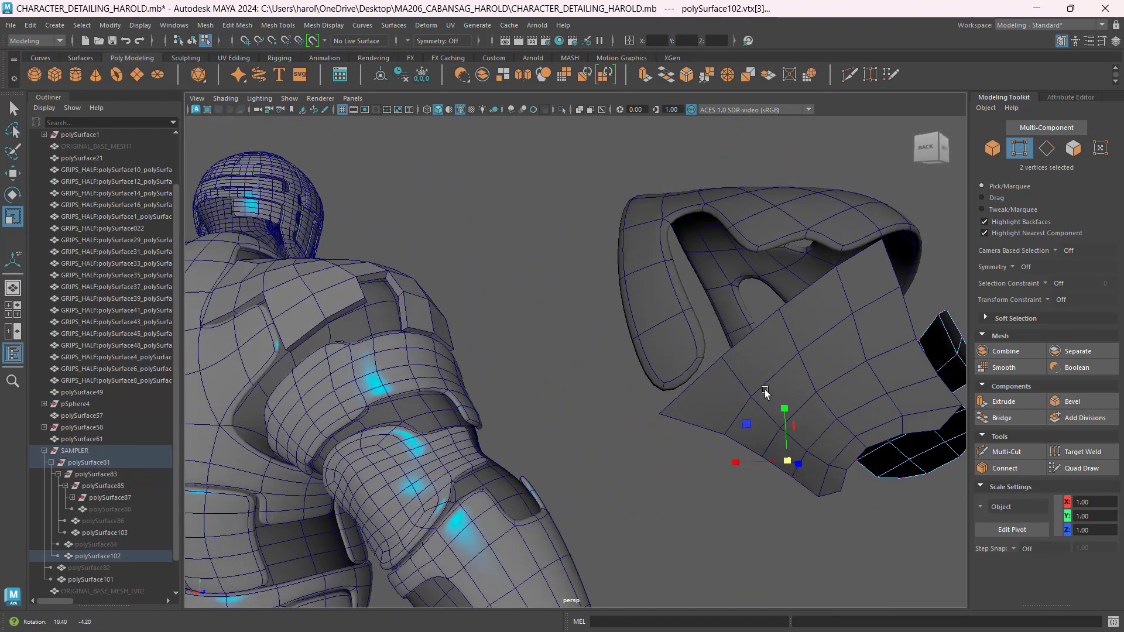
alt+middle_drag(769, 390, 647, 422)
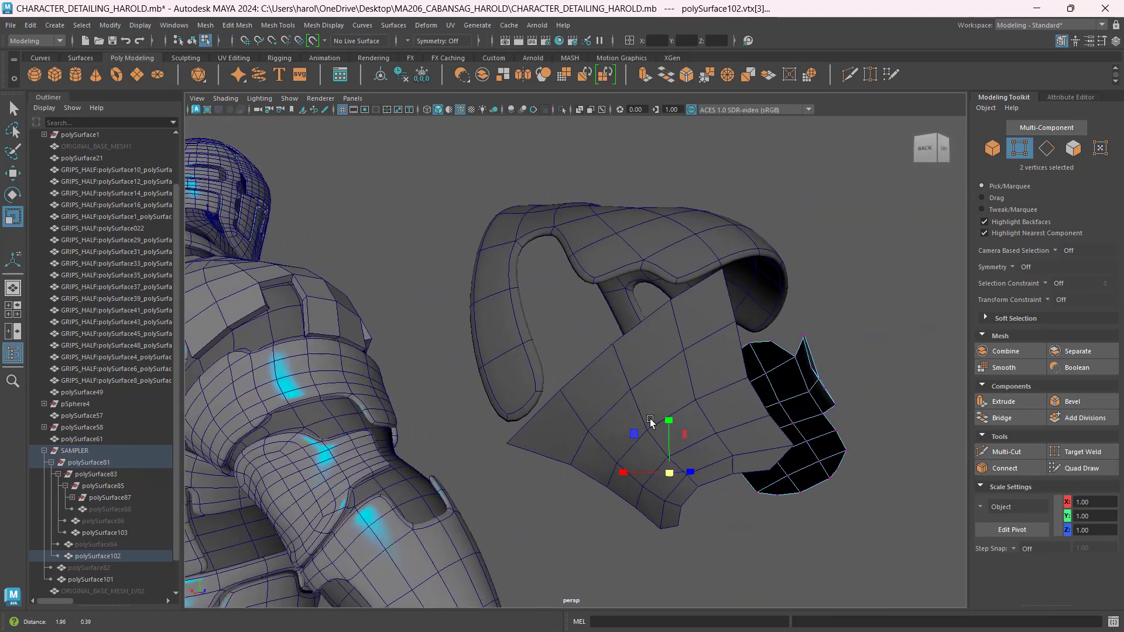
click(1024, 149)
click(710, 300)
click(1023, 150)
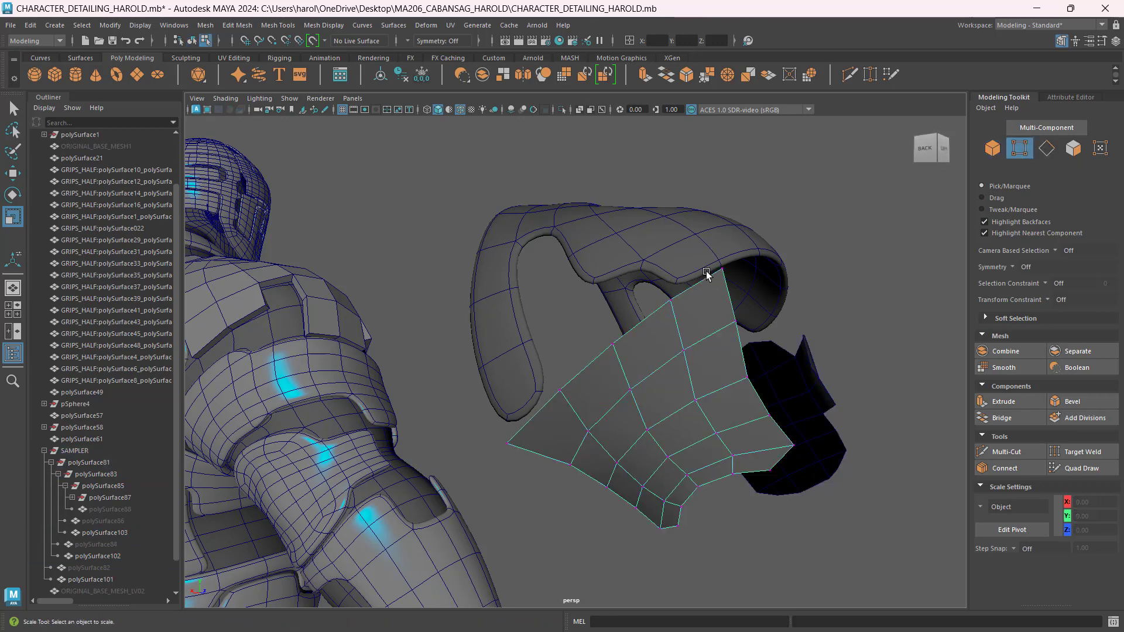
click(720, 271)
shift+click(518, 445)
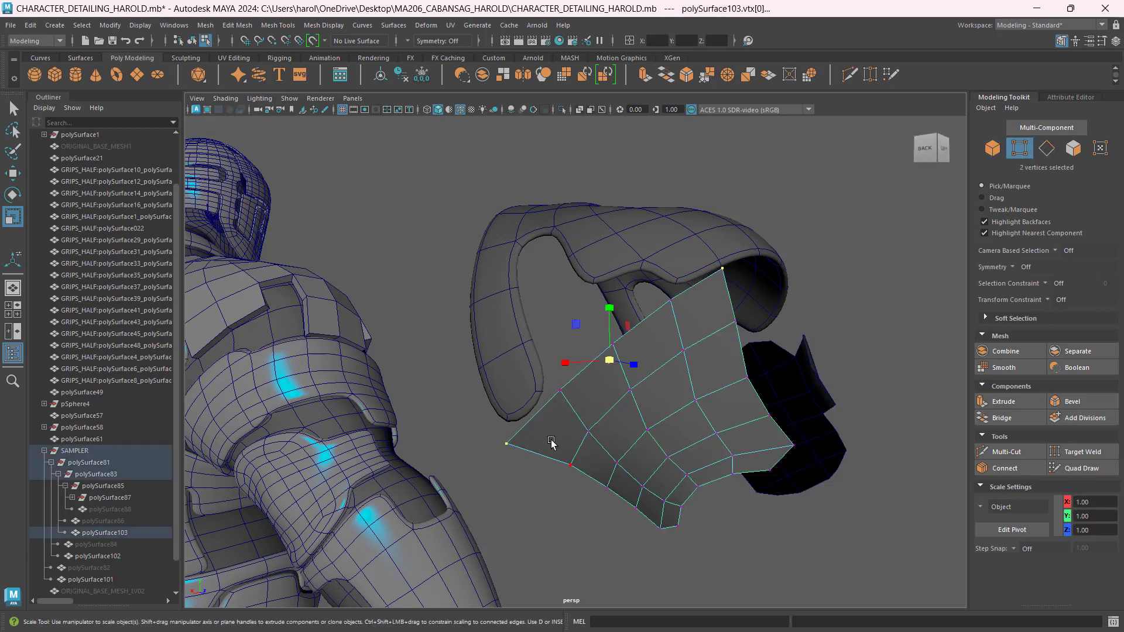
key(w)
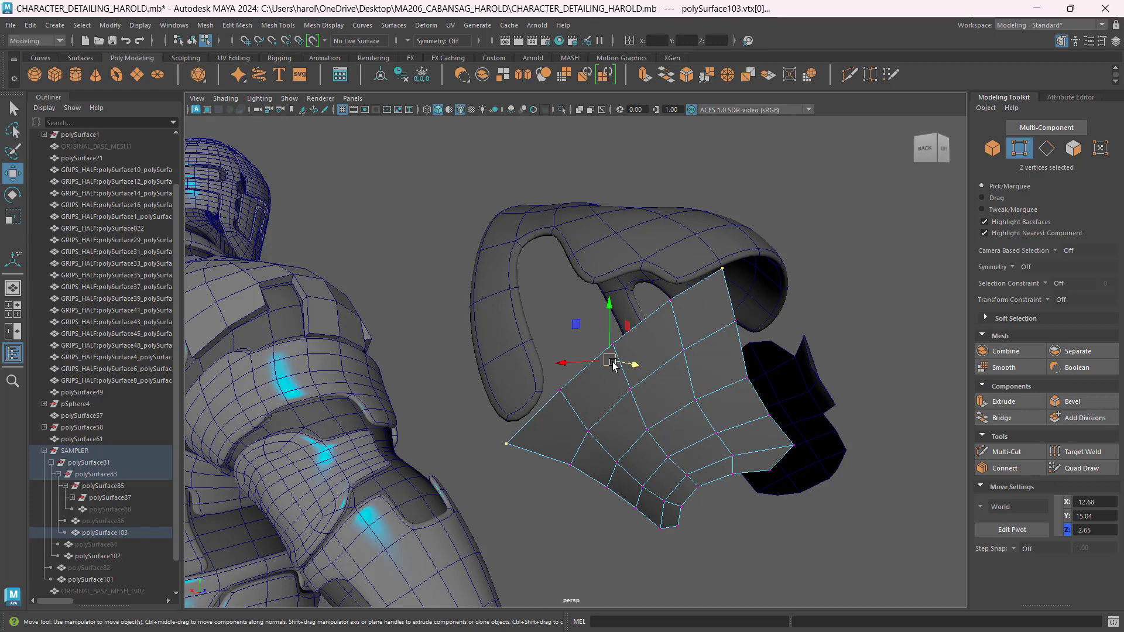
Set the transform constraint to Edge Slide and slide the back arm panel's two outer corner vertices inward to blunt its corners
drag(611, 366, 630, 392)
key(ctrl+z)
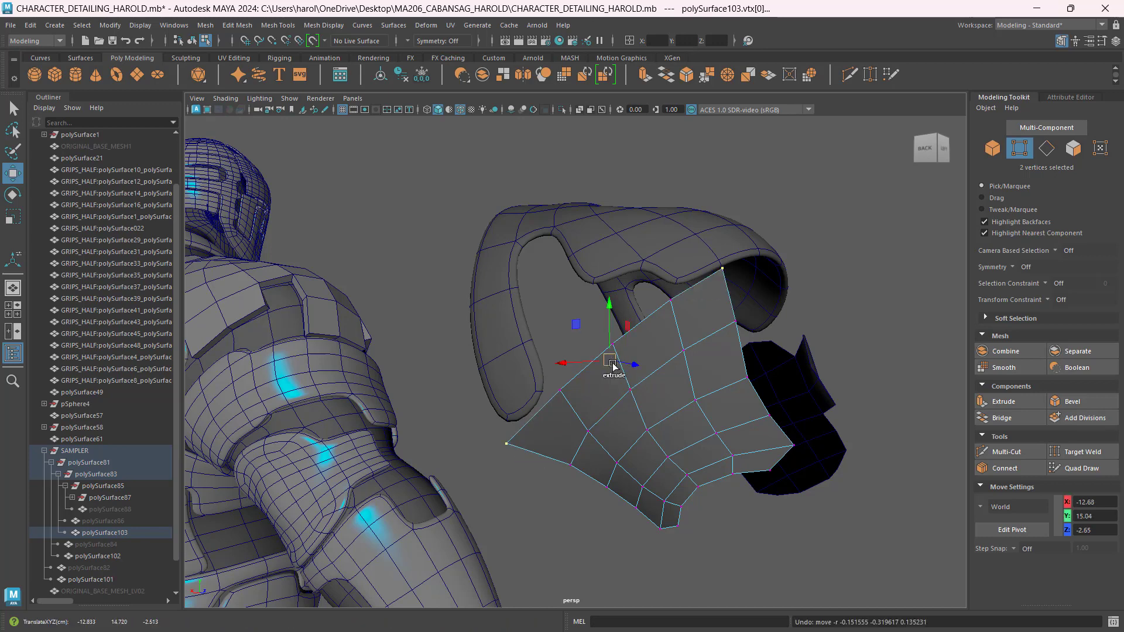
click(1061, 301)
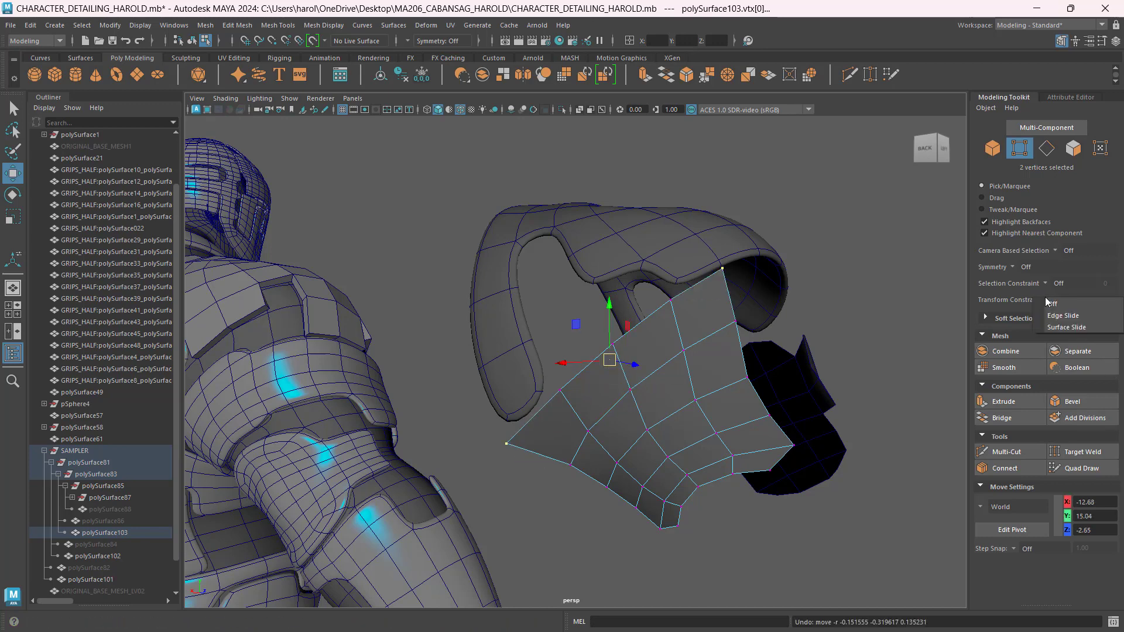
click(1079, 319)
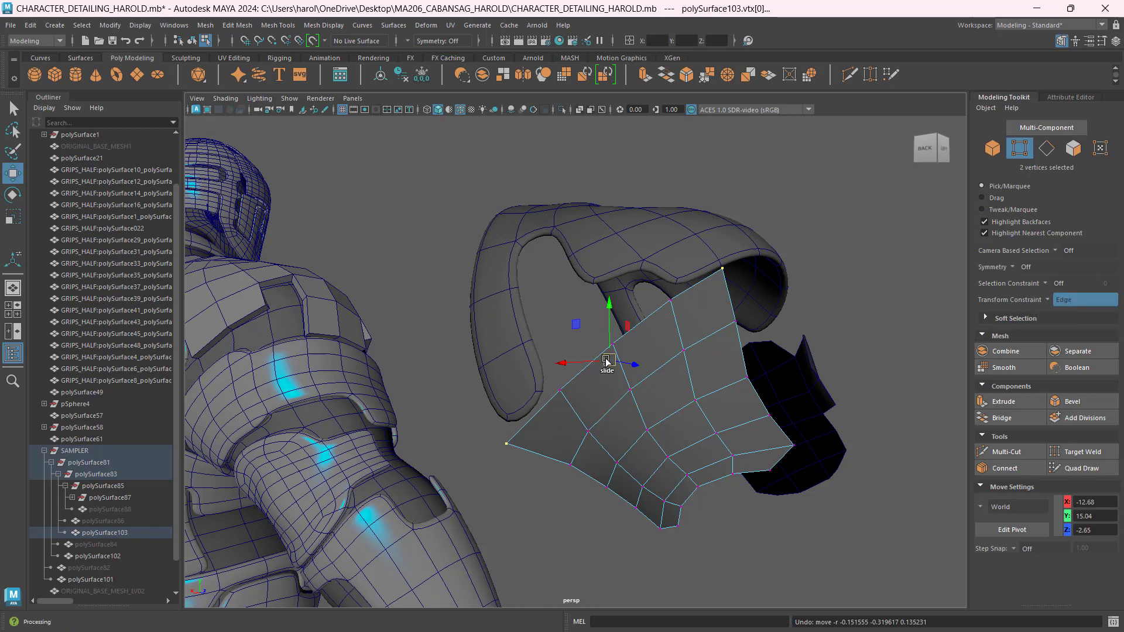
drag(608, 362, 575, 412)
Turn the transform constraint off and return the back arm panel to object selection
key(r)
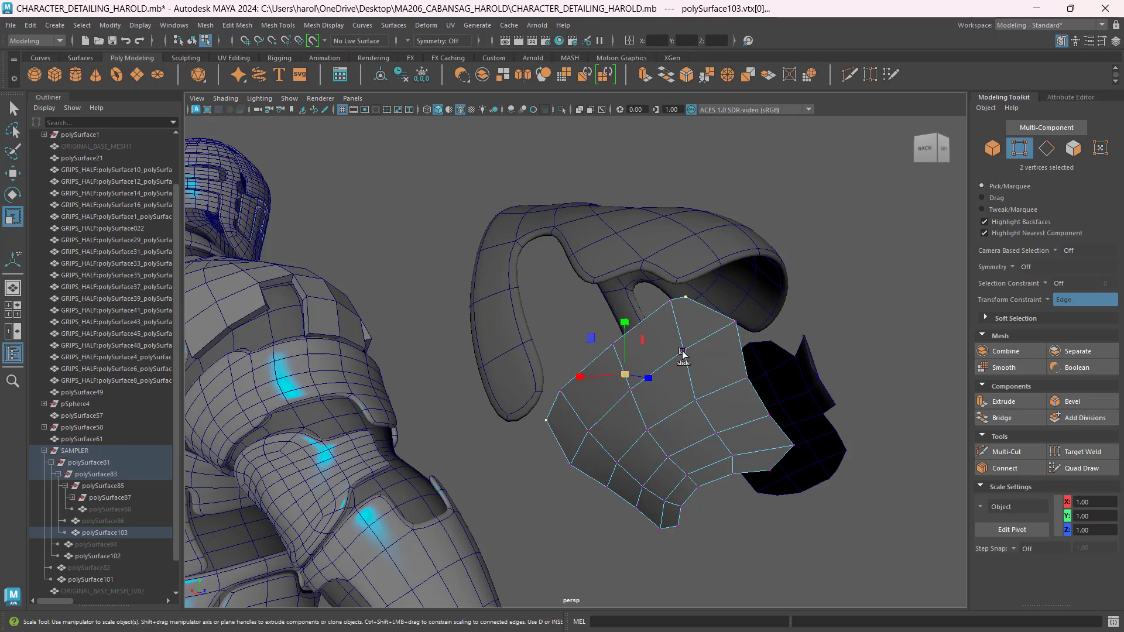
click(1047, 300)
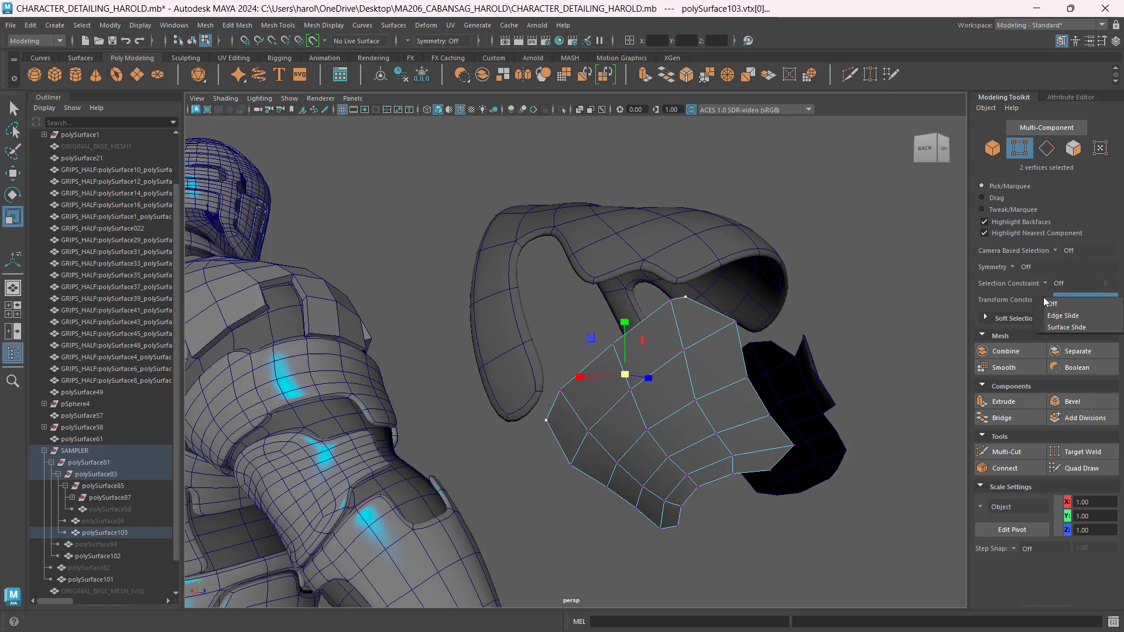
click(1049, 304)
click(815, 331)
click(992, 149)
click(883, 351)
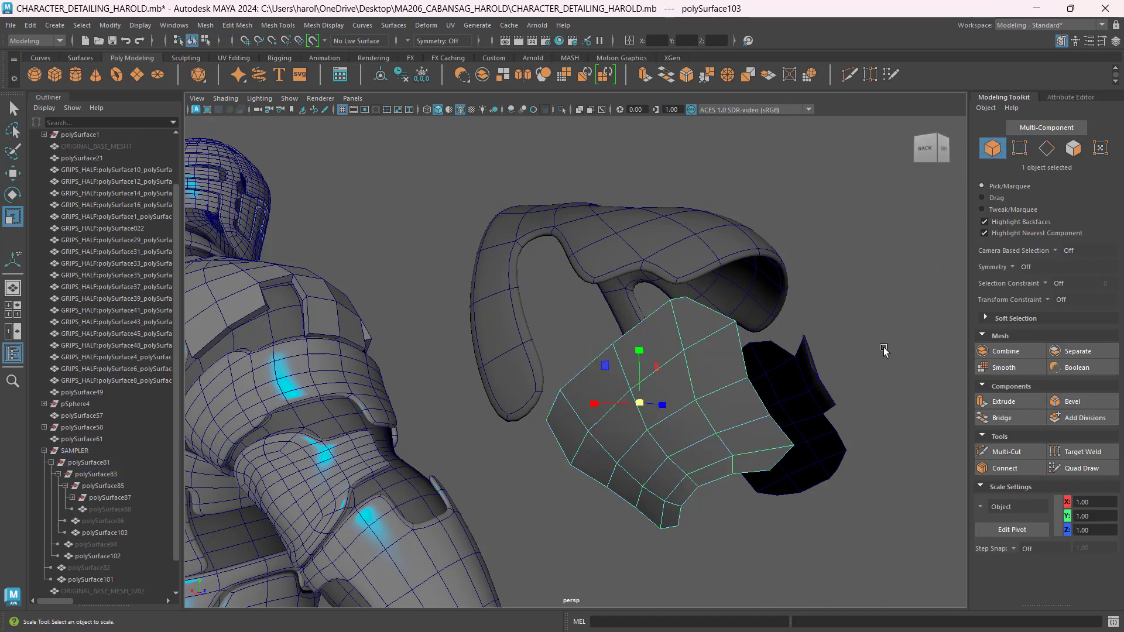
Extrude all faces of the front arm piece with a thickness of 0.15
scroll(843, 362, down, 2)
alt+drag(768, 382, 641, 398)
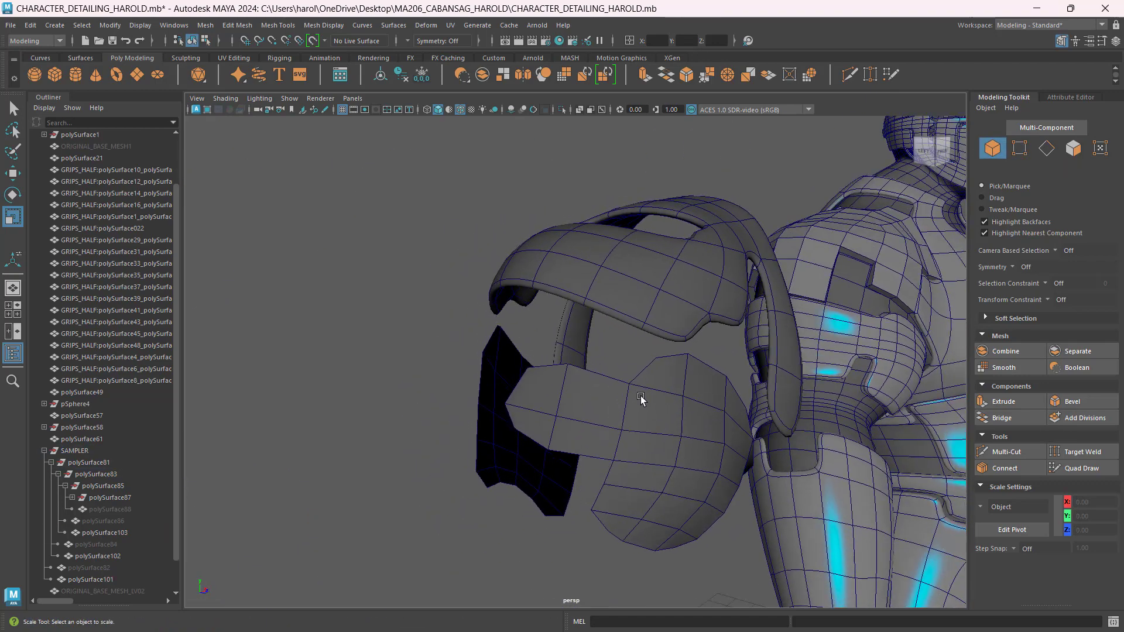
click(694, 423)
click(1015, 402)
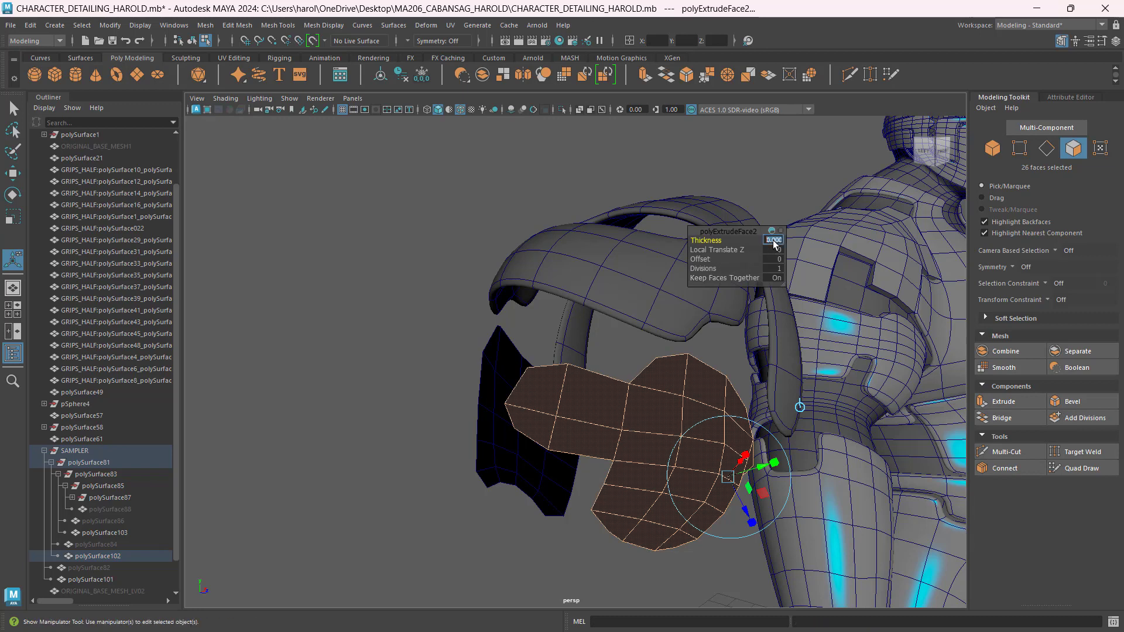
text(5)
key(Return)
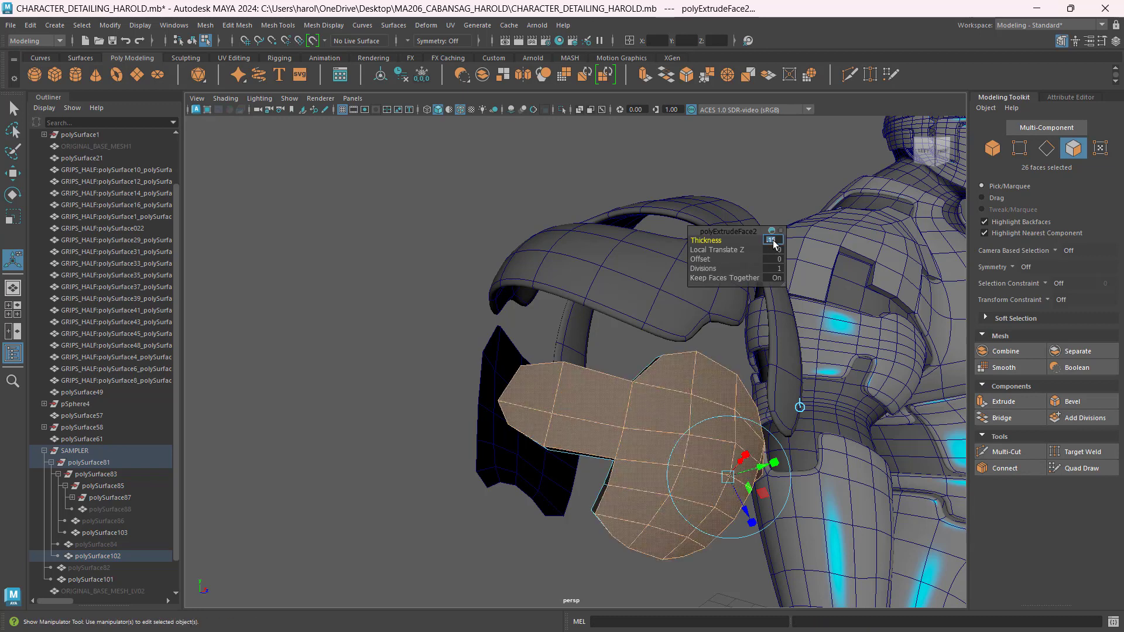
click(13, 173)
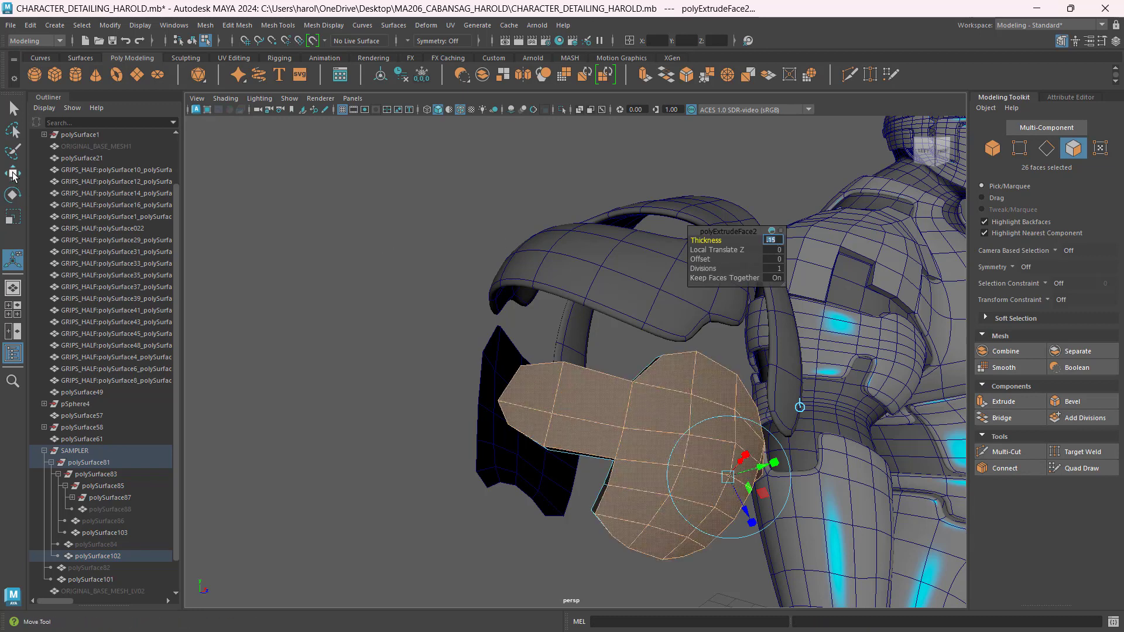
Extrude all faces of the back arm panel with a thickness of 0.15
click(476, 397)
alt+drag(492, 415, 631, 413)
double_click(638, 405)
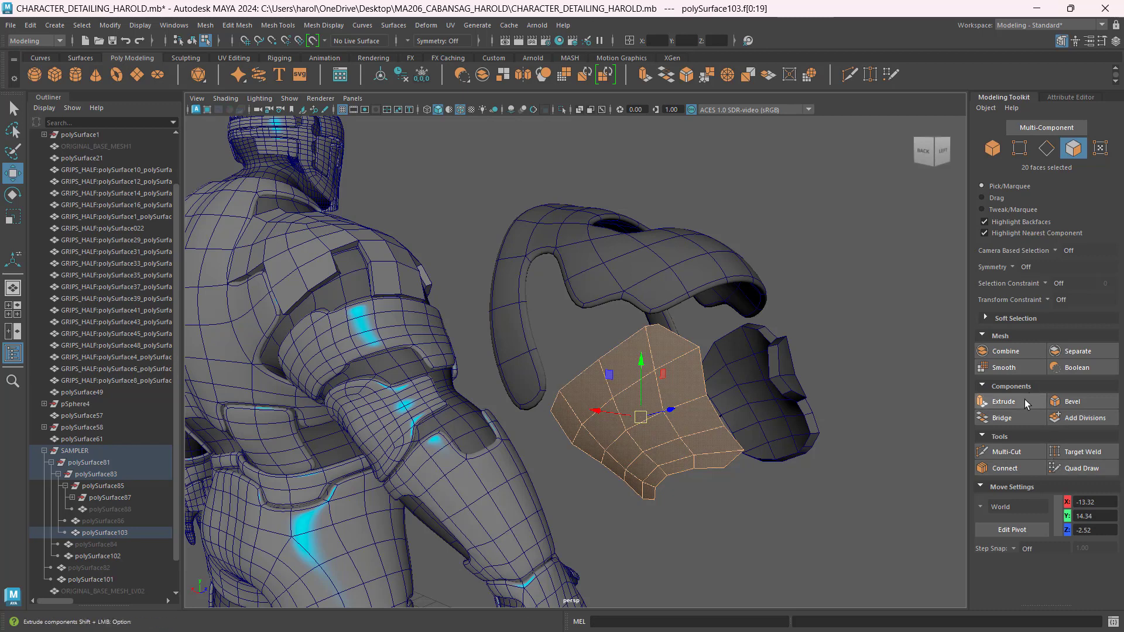
click(1003, 401)
click(774, 241)
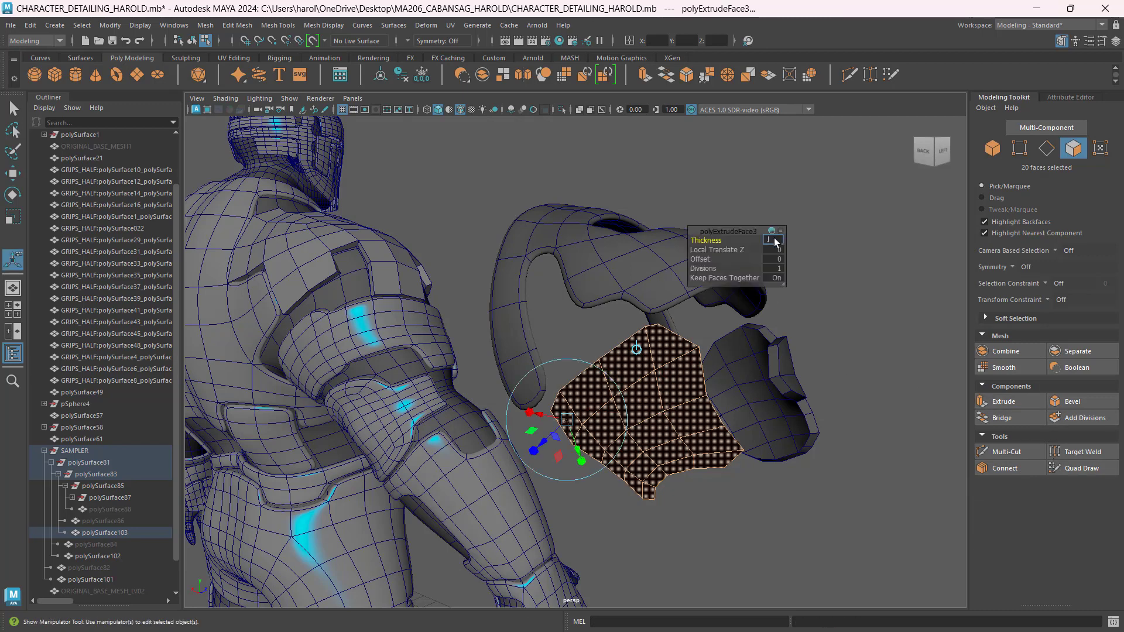
text(.1)
key(Return)
key(w)
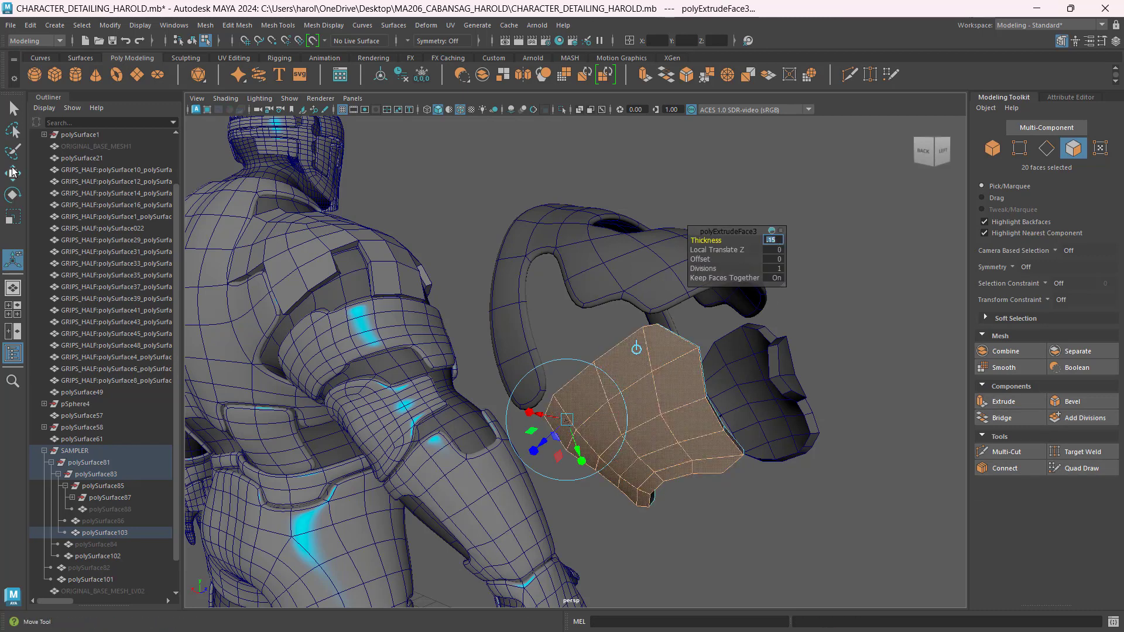
Return to object selection and inspect the shoulder piece and the two thickened arm pieces
mouse_move(747, 366)
alt+mouse_down()
mouse_move(780, 397)
mouse_move(644, 397)
mouse_move(738, 374)
alt+mouse_up()
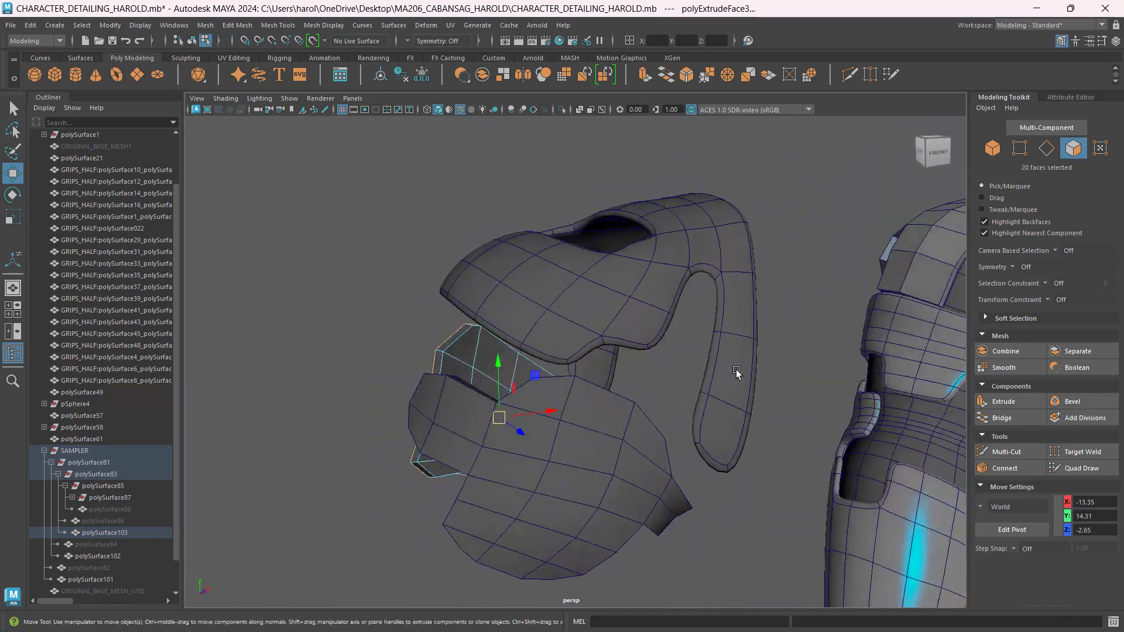
click(724, 312)
double_click(650, 274)
click(992, 148)
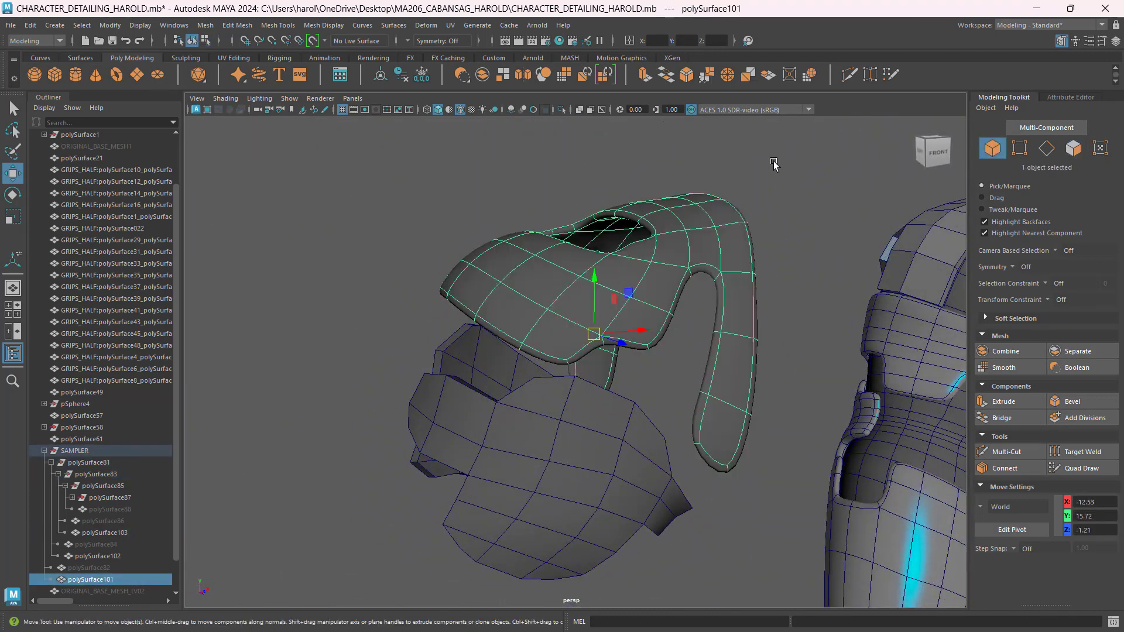
click(775, 163)
click(611, 257)
click(535, 442)
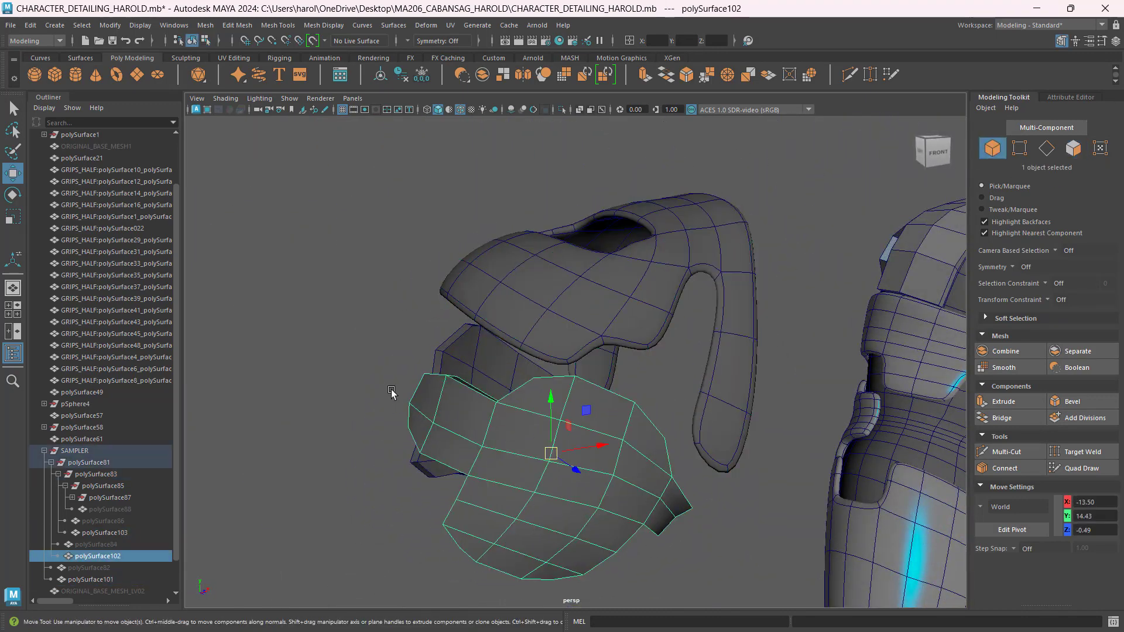
shift+click(482, 379)
click(359, 281)
Compare the detached sample armour pieces with the arm and torso armour on the finished character
alt+drag(359, 281, 357, 374)
scroll(534, 362, down, 4)
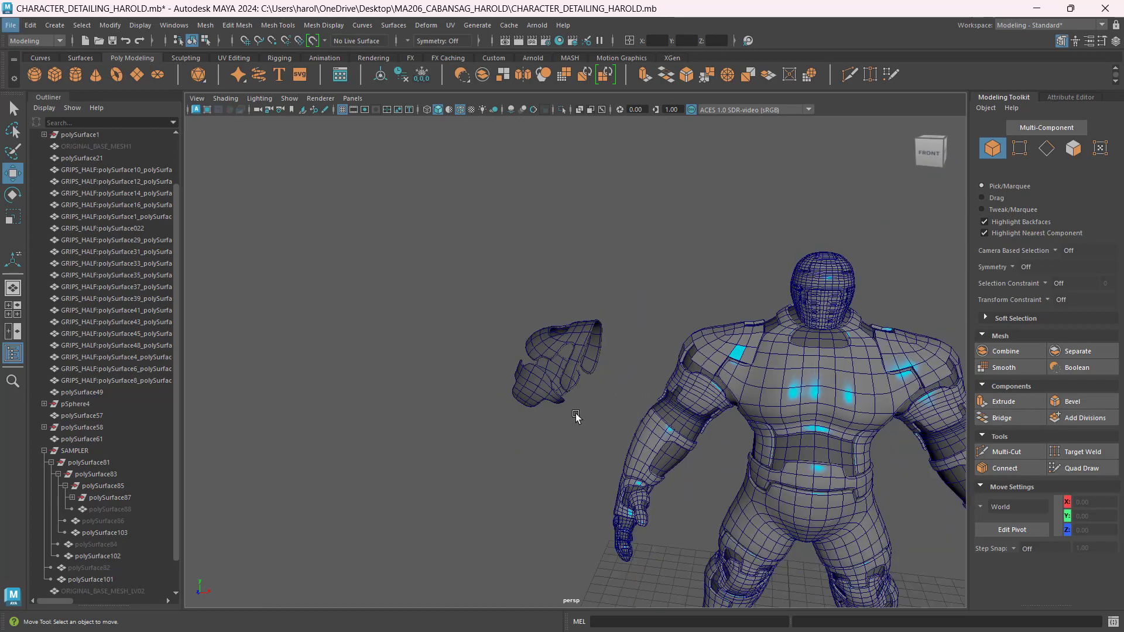
alt+drag(548, 425, 589, 443)
scroll(596, 393, down, 2)
scroll(622, 402, up, 5)
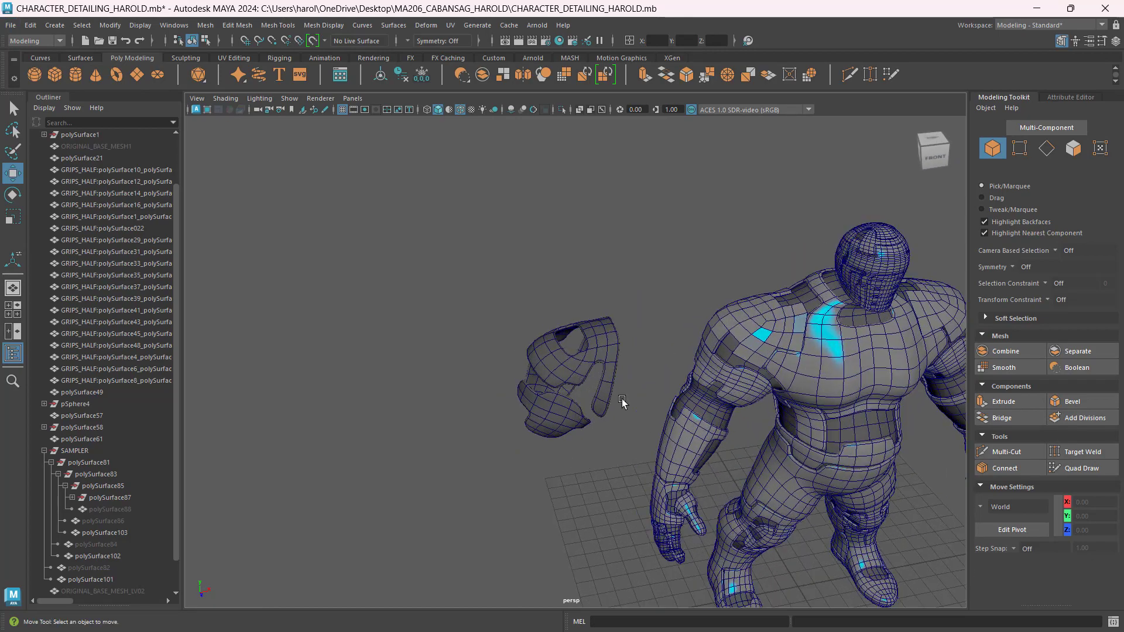
alt+drag(622, 401, 597, 371)
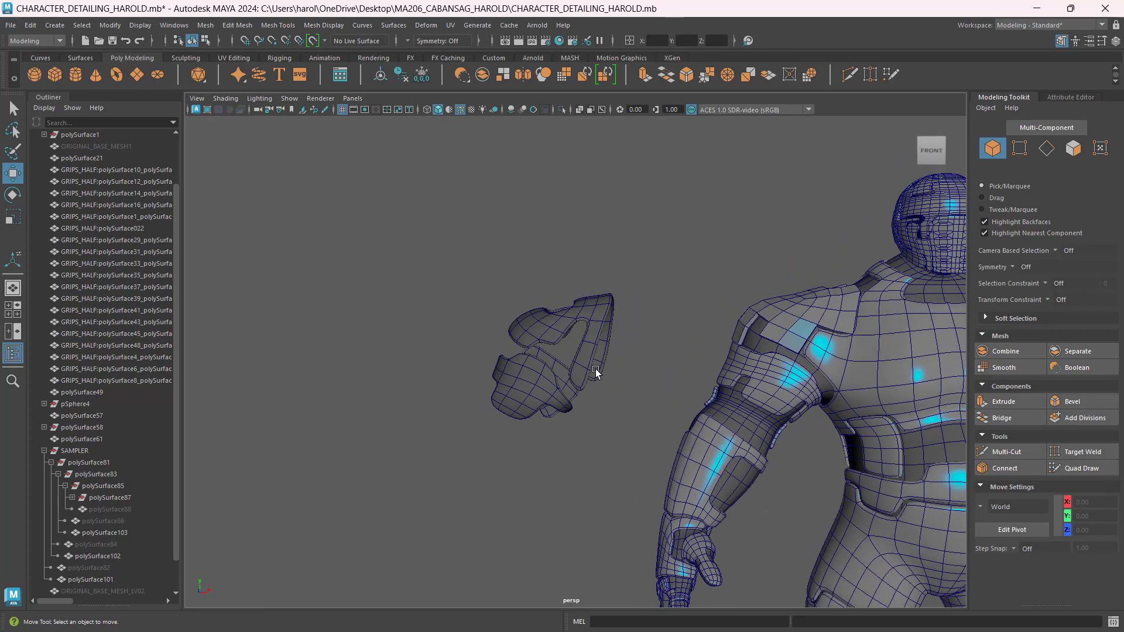
scroll(598, 371, down, 2)
alt+middle_drag(771, 420, 644, 343)
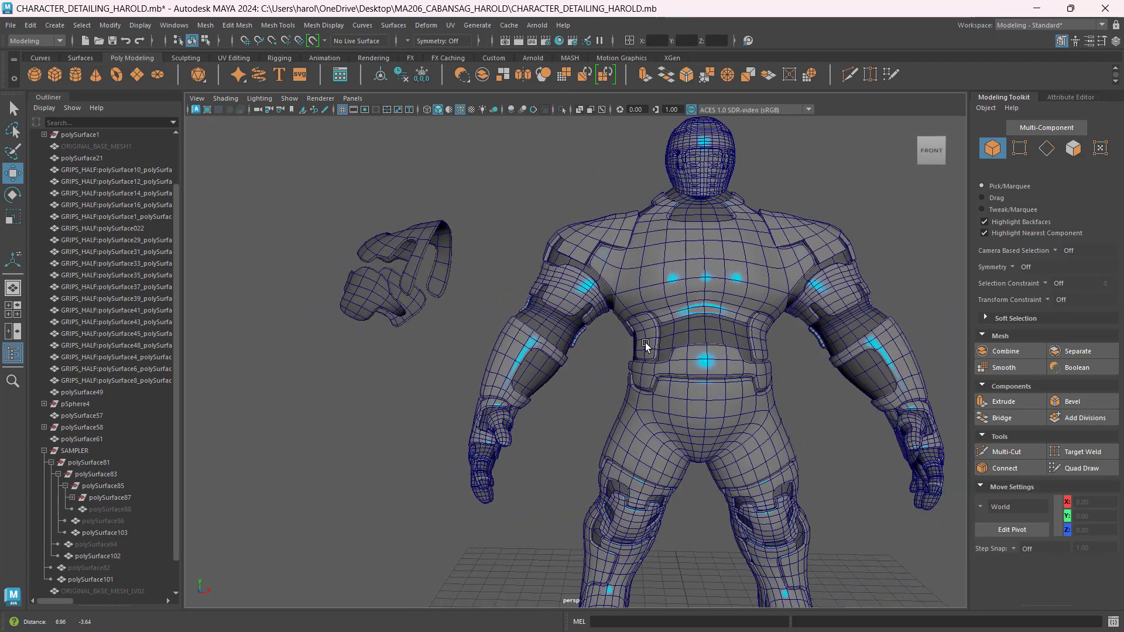
scroll(669, 356, down, 2)
alt+drag(668, 357, 707, 402)
scroll(677, 339, up, 6)
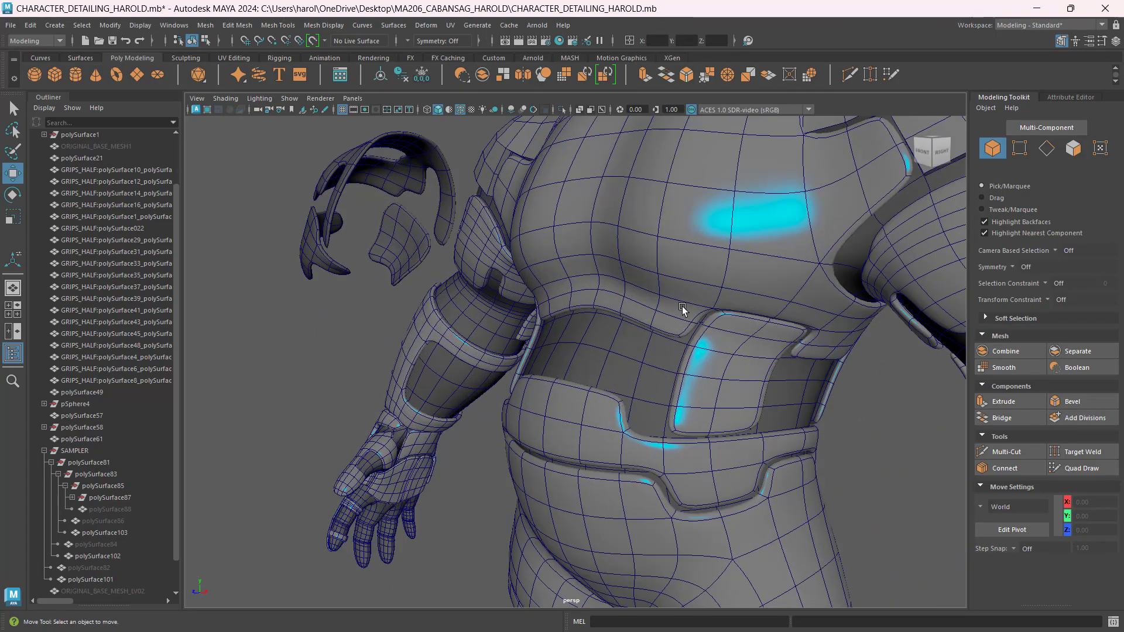
scroll(665, 315, down, 2)
Examine the finished character's chest armour and waist panels, framing the selected chest piece
click(718, 291)
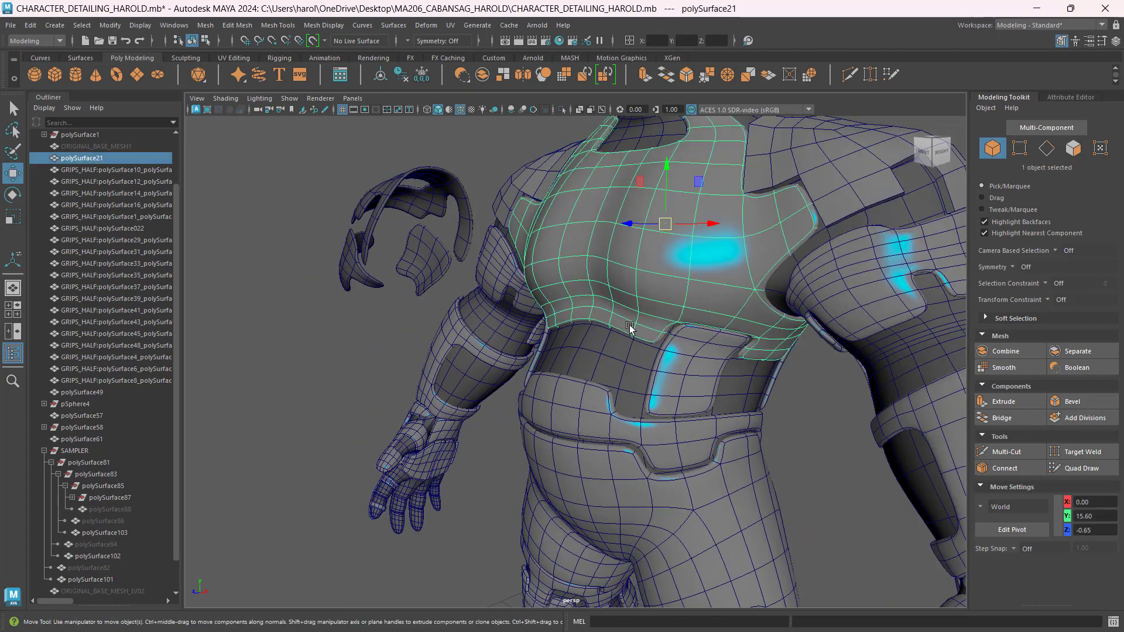
scroll(537, 397, down, 5)
scroll(573, 404, up, 4)
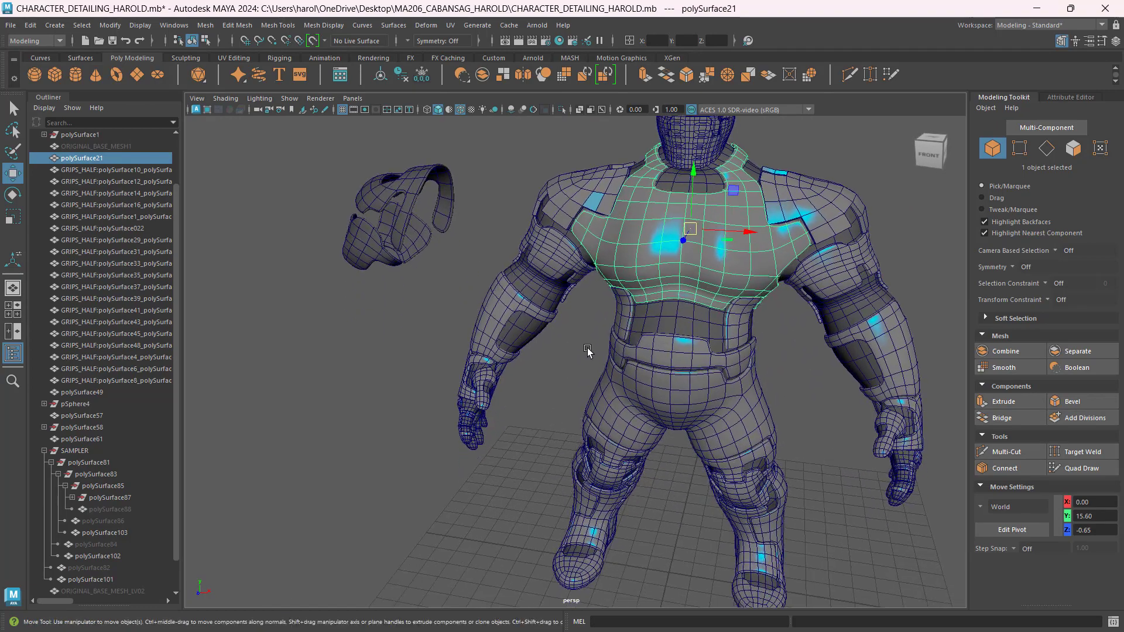
scroll(622, 315, up, 5)
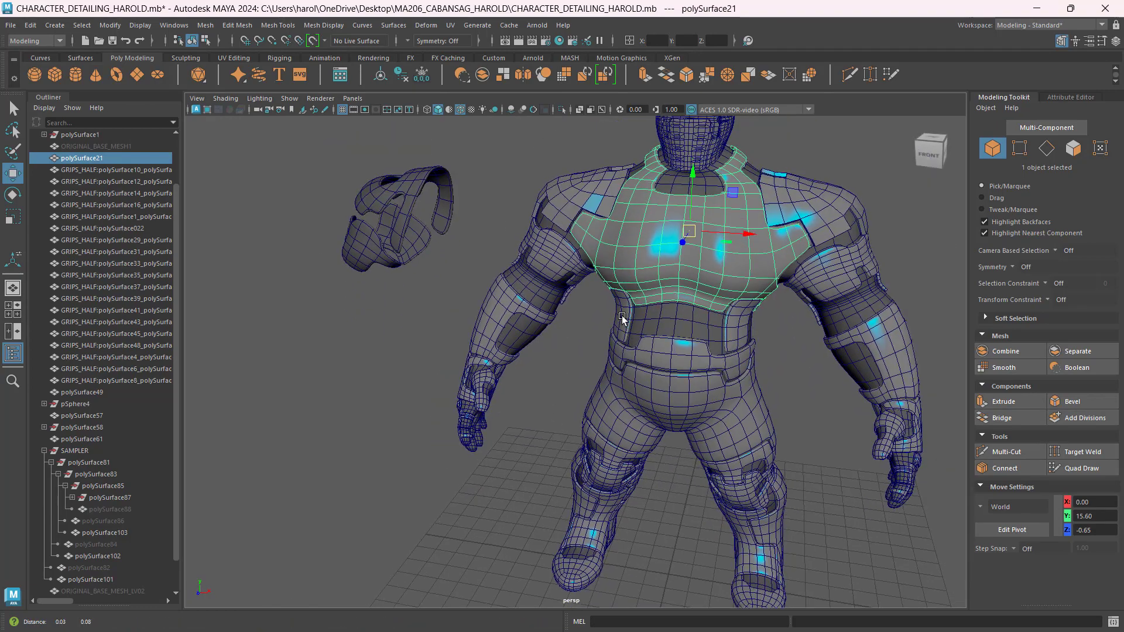
click(759, 367)
scroll(699, 303, up, 5)
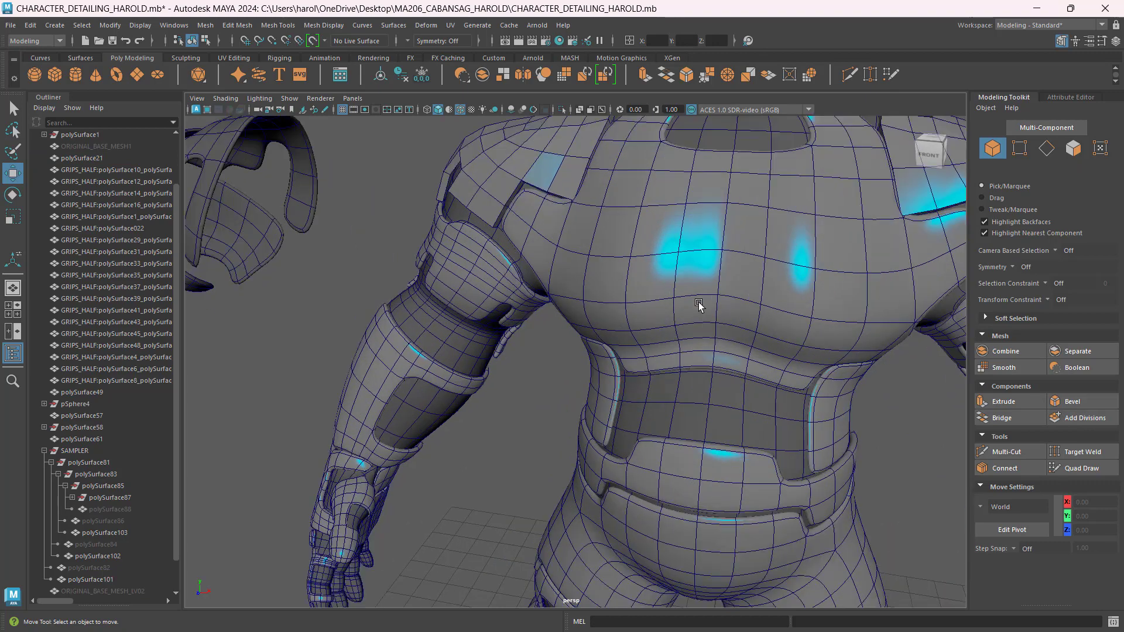
alt+middle_drag(765, 321, 557, 466)
scroll(555, 341, up, 2)
click(555, 342)
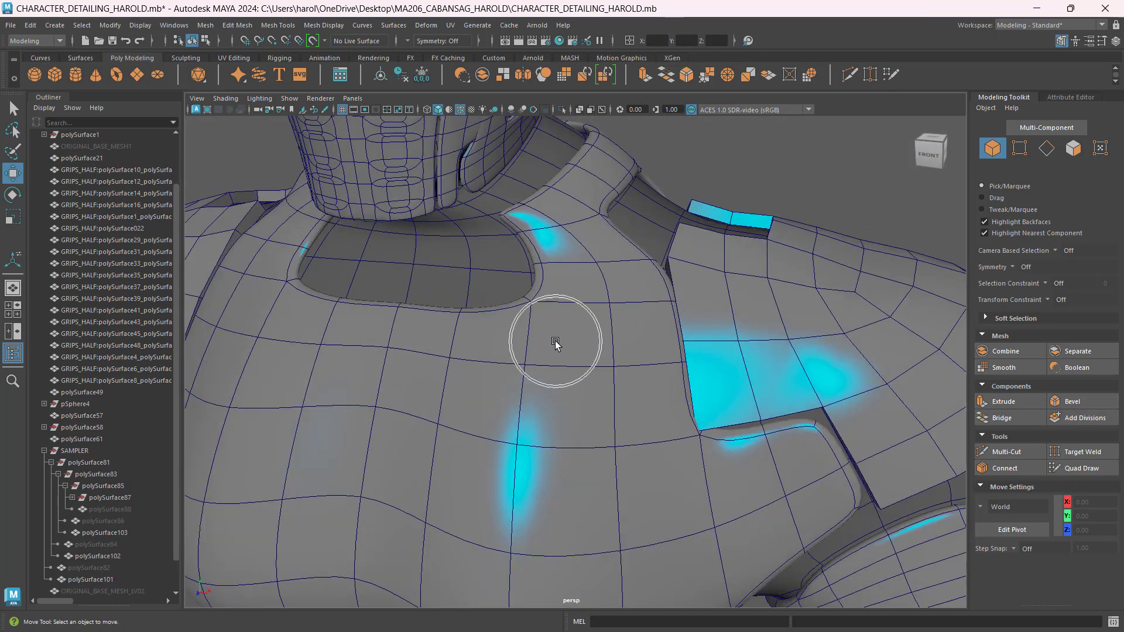
key(f)
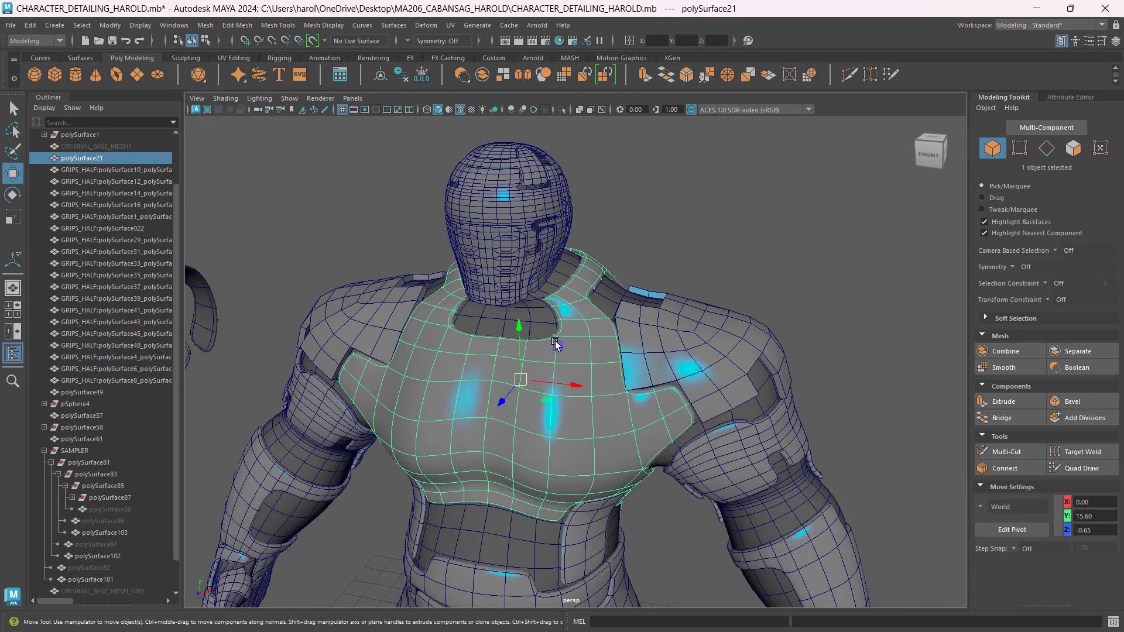
Examine the finished character's shoulder armour, selecting the shoulder piece on each side in turn
alt+drag(565, 370, 597, 325)
click(706, 297)
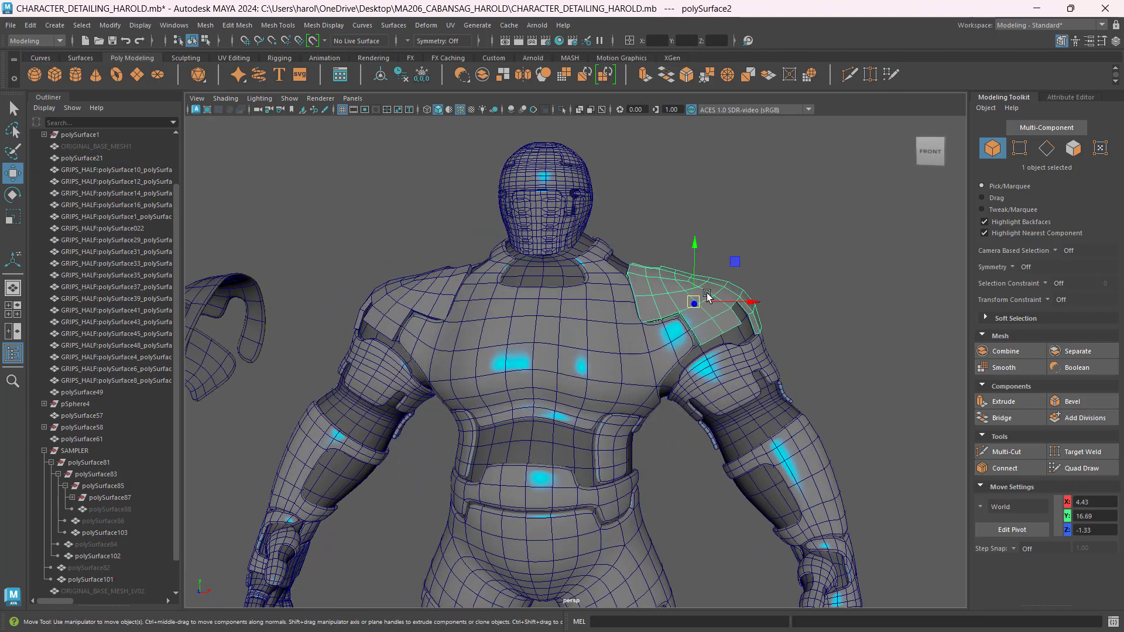
click(825, 333)
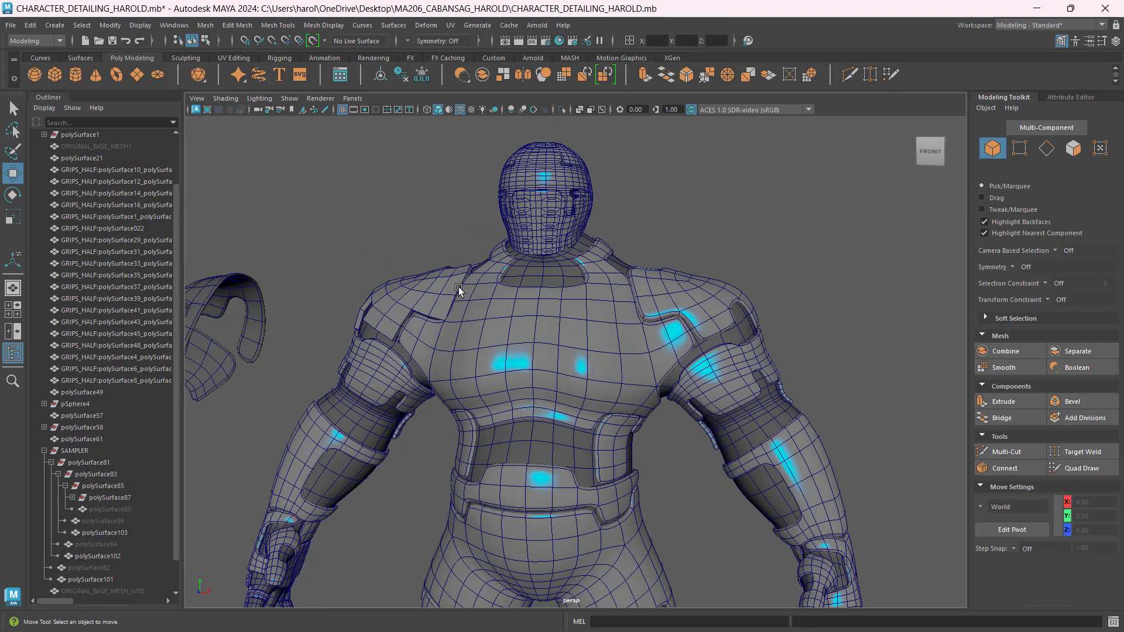
click(441, 287)
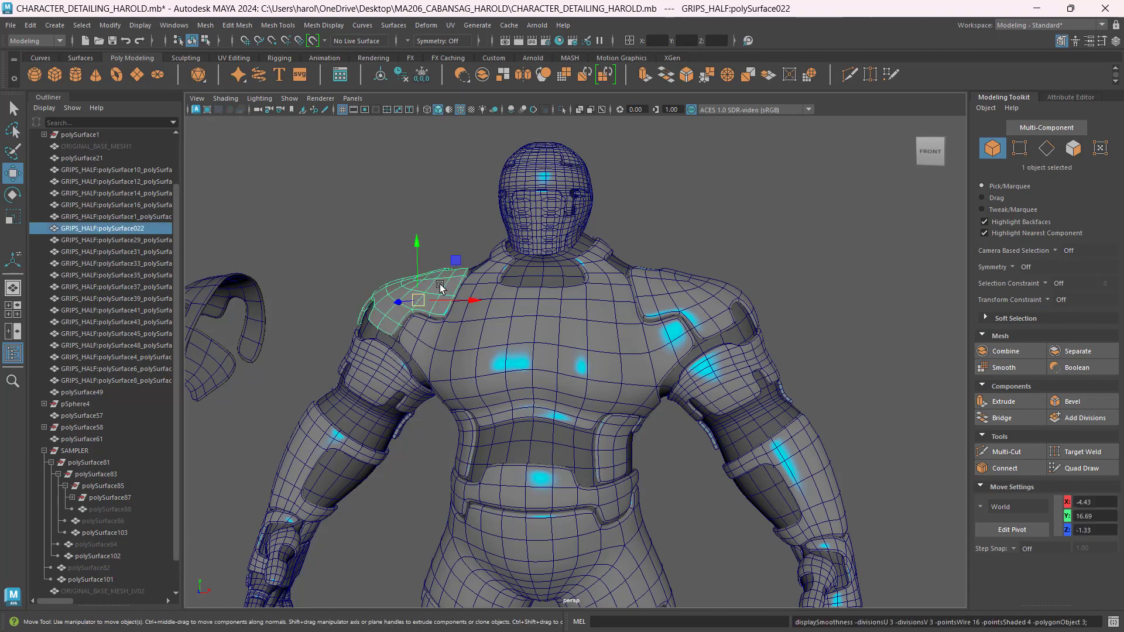
click(843, 274)
Show the sample shoulder piece's edges with its smooth mesh preview turned off
alt+drag(819, 293, 755, 374)
alt+middle_drag(486, 402, 782, 380)
alt+right_drag(623, 343, 785, 369)
alt+drag(785, 370, 595, 314)
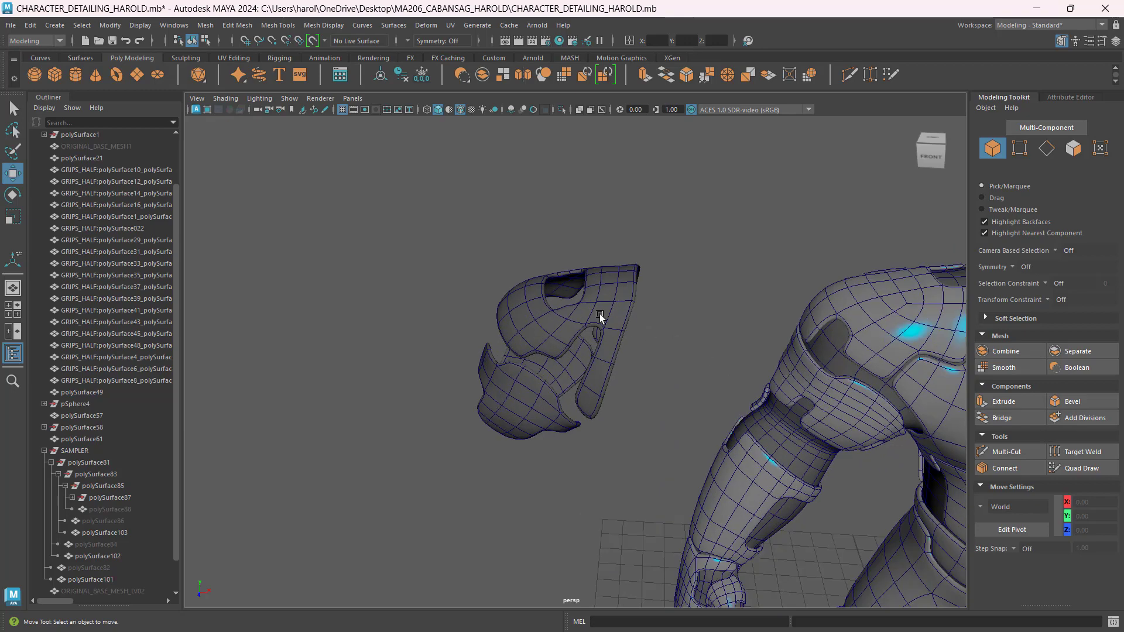
click(621, 363)
alt+drag(621, 363, 687, 341)
alt+middle_drag(687, 340, 640, 400)
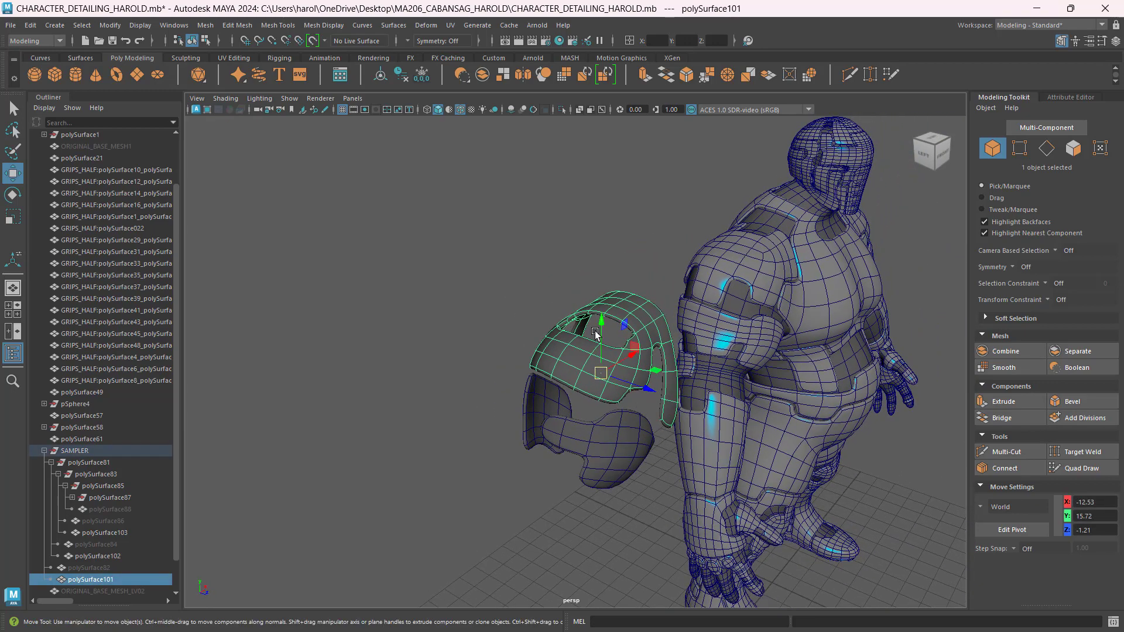
scroll(595, 336, up, 6)
click(1058, 155)
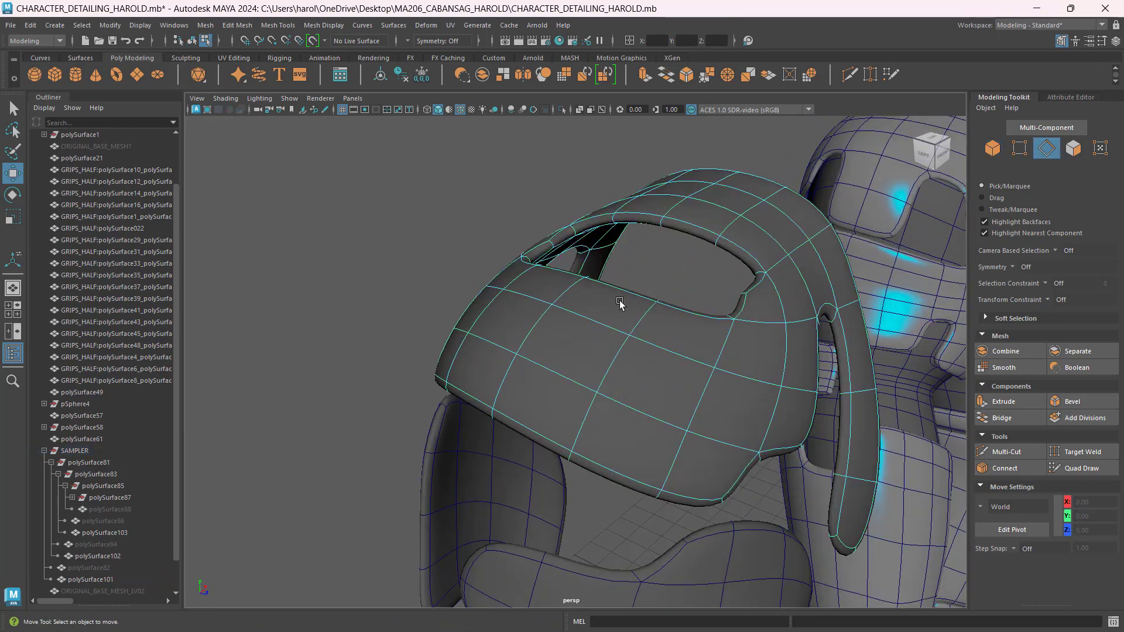
key(1)
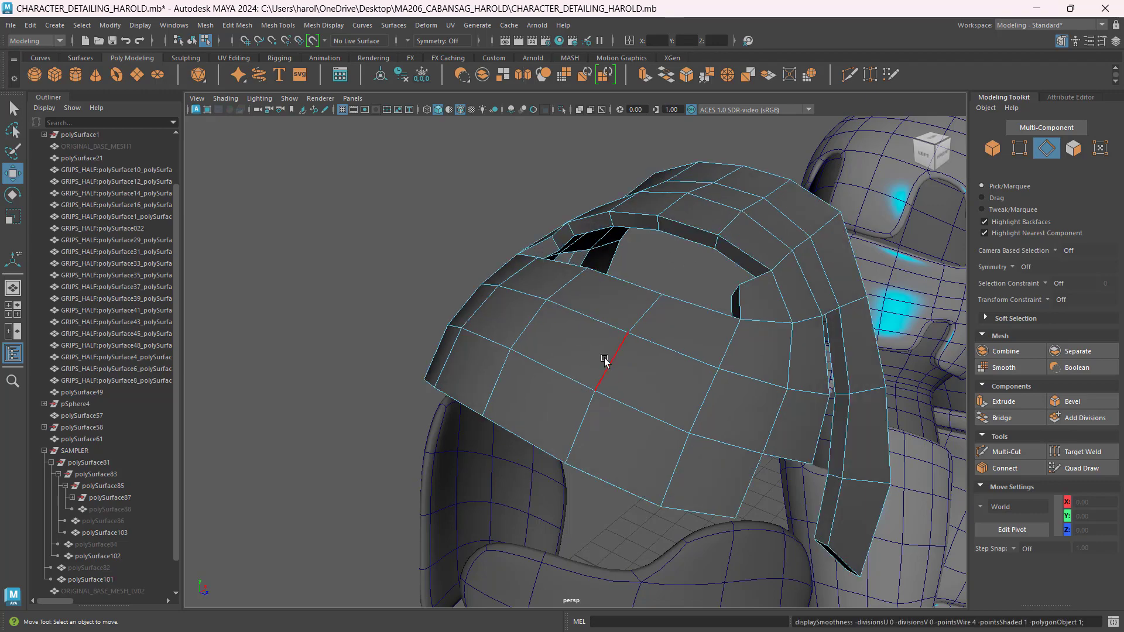
mouse_move(604, 360)
alt+mouse_down()
mouse_move(605, 374)
mouse_move(595, 360)
alt+mouse_up()
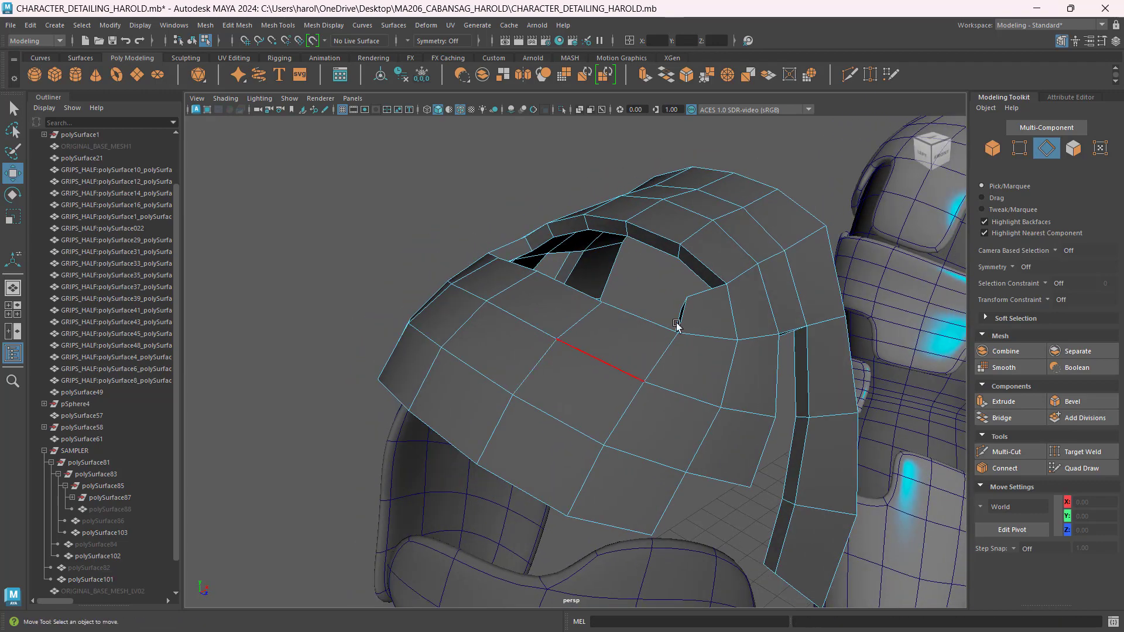
Return to object selection and smooth the sample shoulder piece's mesh with one division
click(988, 155)
scroll(746, 208, down, 2)
alt+drag(738, 233, 710, 247)
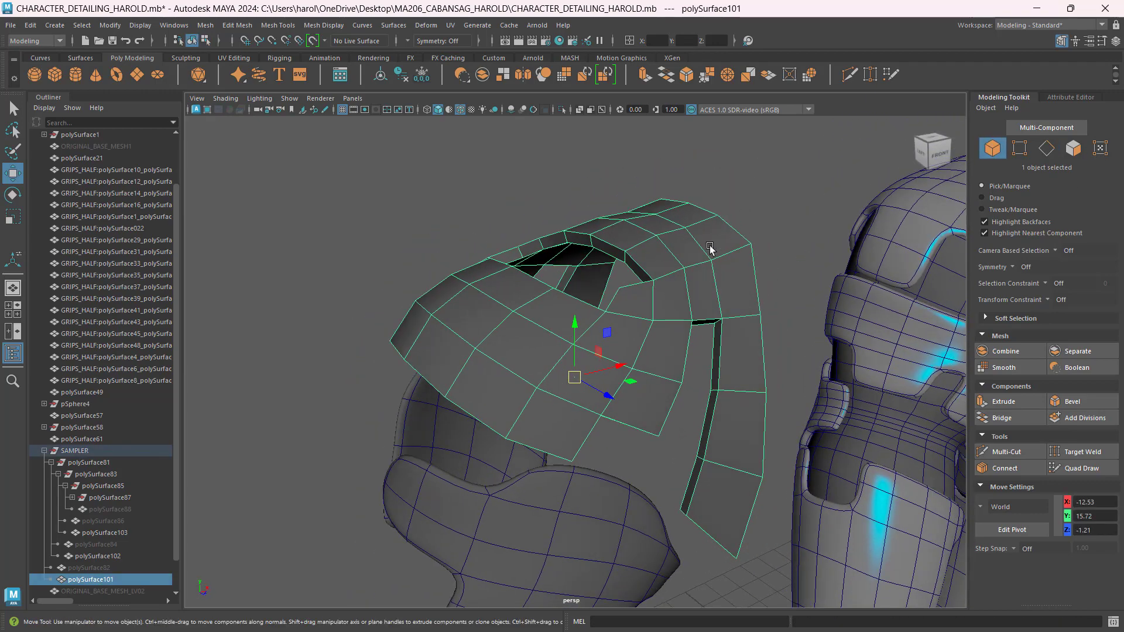
click(1004, 368)
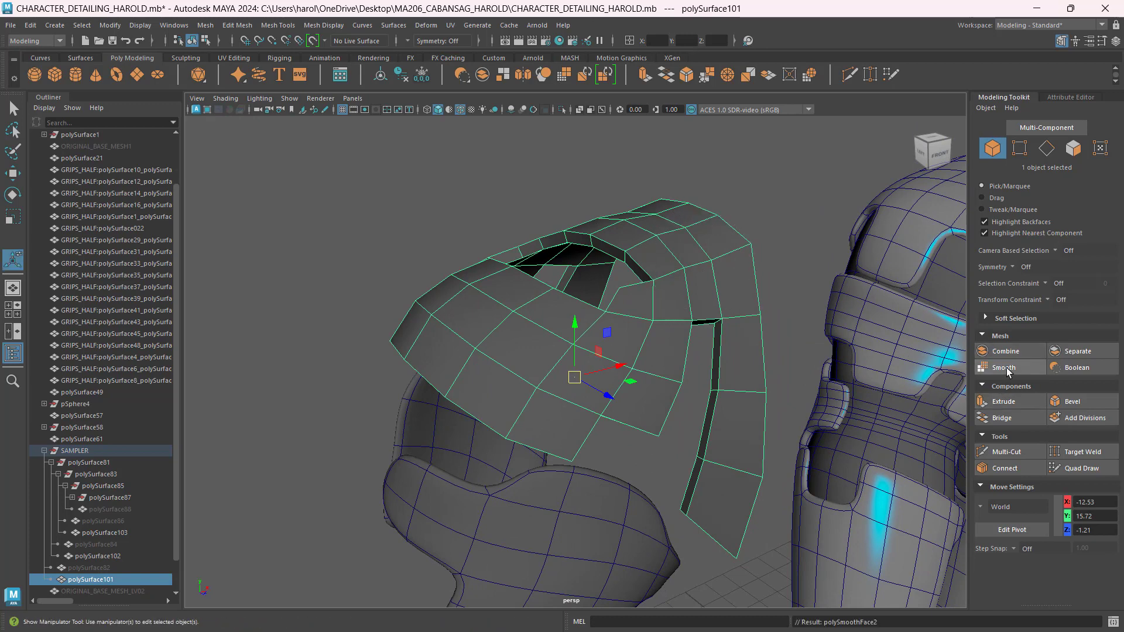
click(767, 241)
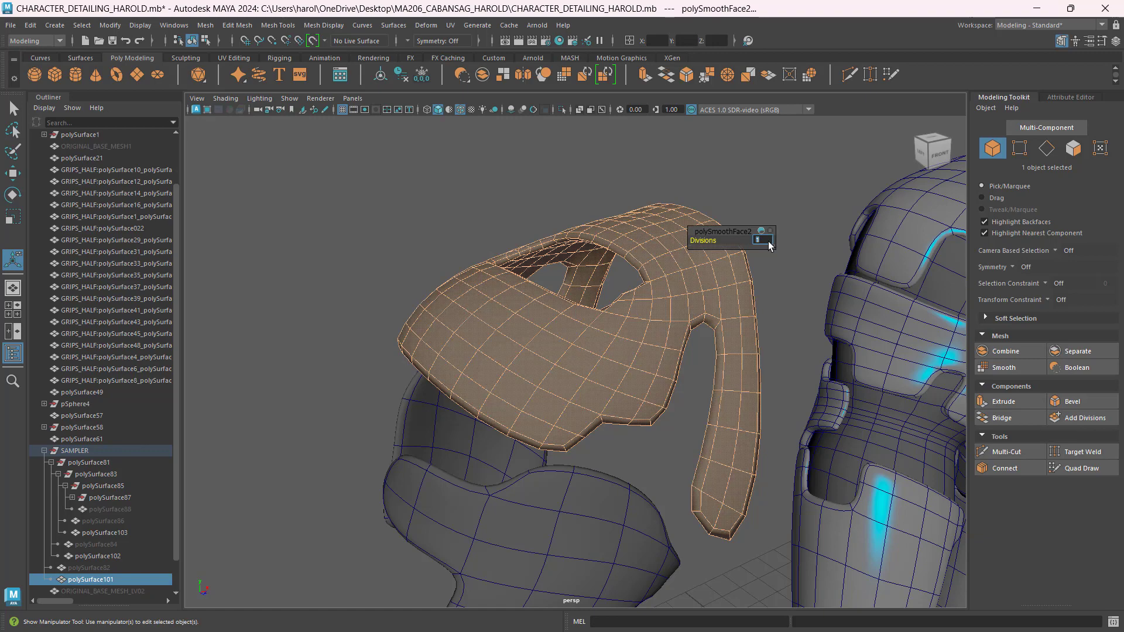
key(w)
click(402, 206)
click(552, 335)
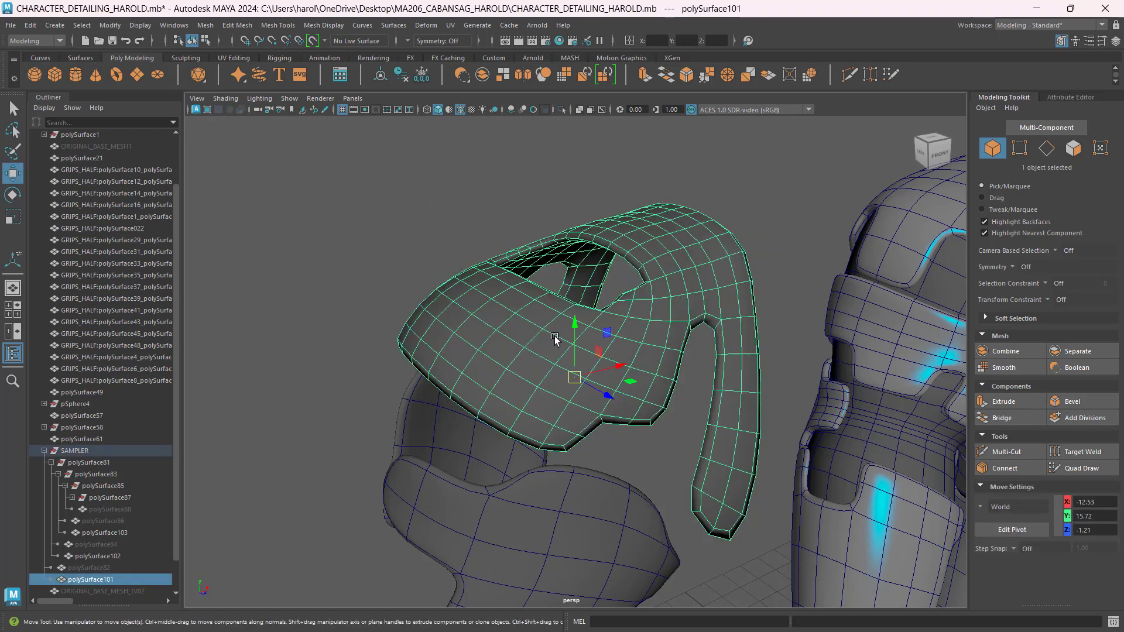
Inspect the smoothed shoulder piece's front surface and neck opening, and the arm piece beneath it
scroll(584, 347, up, 2)
alt+drag(584, 348, 551, 345)
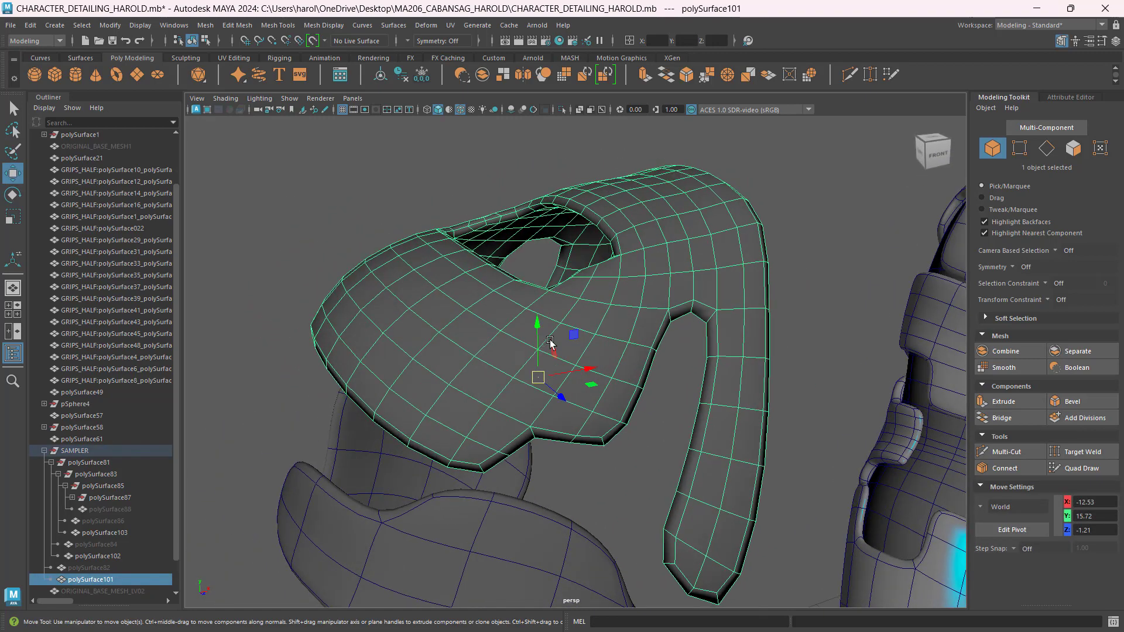
alt+drag(545, 462, 574, 401)
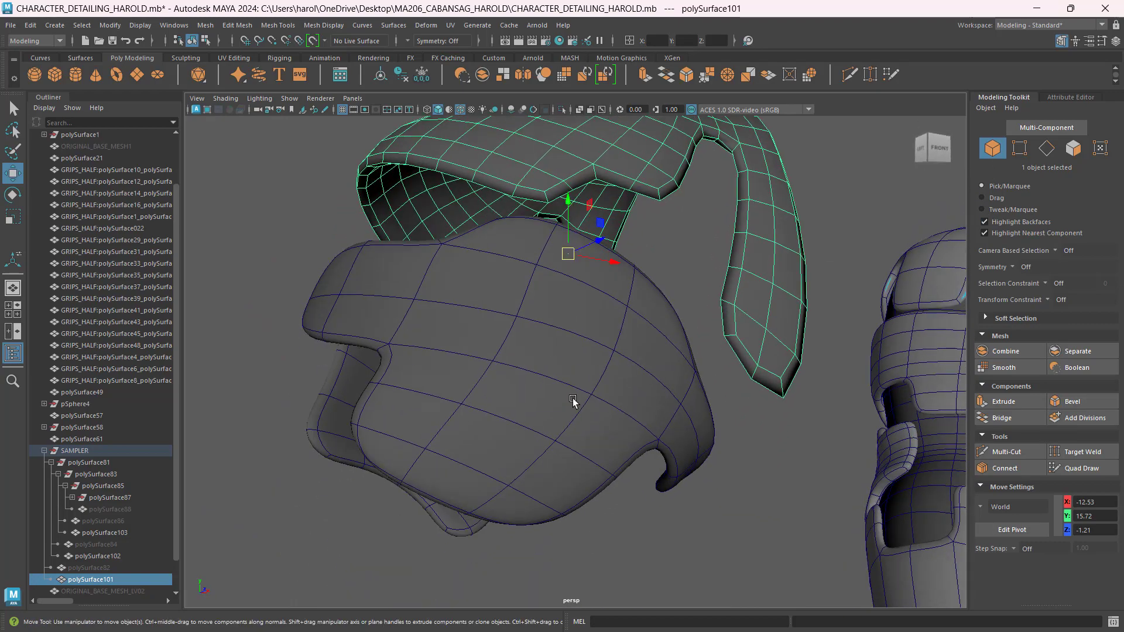
alt+middle_drag(574, 401, 564, 564)
scroll(588, 450, up, 3)
alt+drag(588, 404, 650, 486)
alt+middle_drag(649, 486, 728, 333)
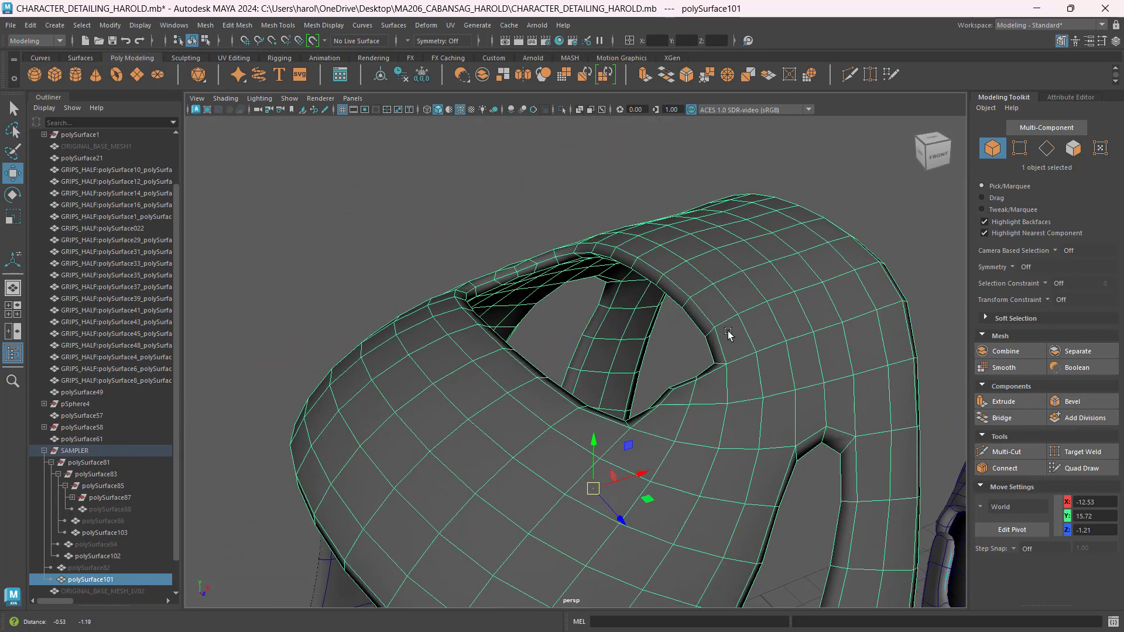
Connect eight edges on the front of the shoulder piece to cut an elongated, closed outline into its surface
click(1047, 149)
alt+middle_drag(637, 421, 685, 333)
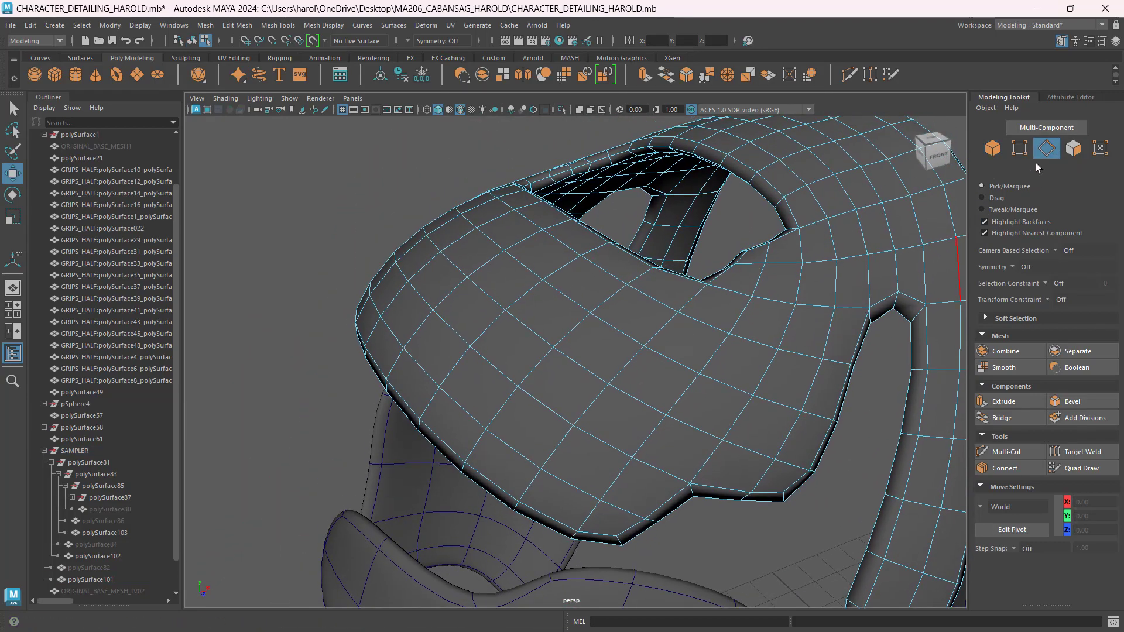
click(1072, 150)
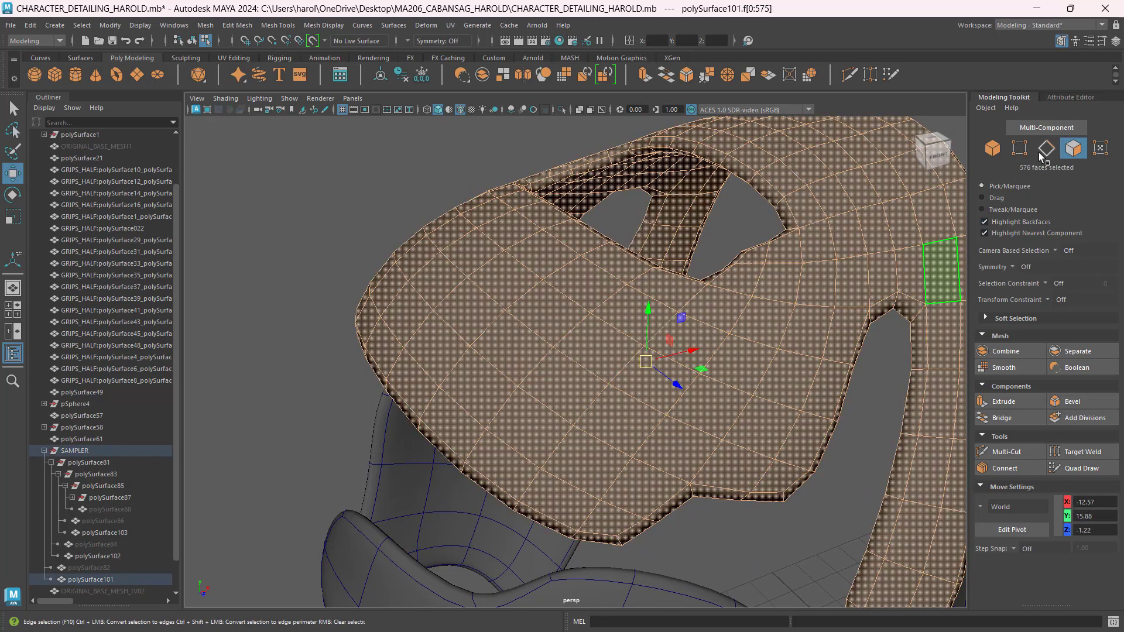
click(1046, 149)
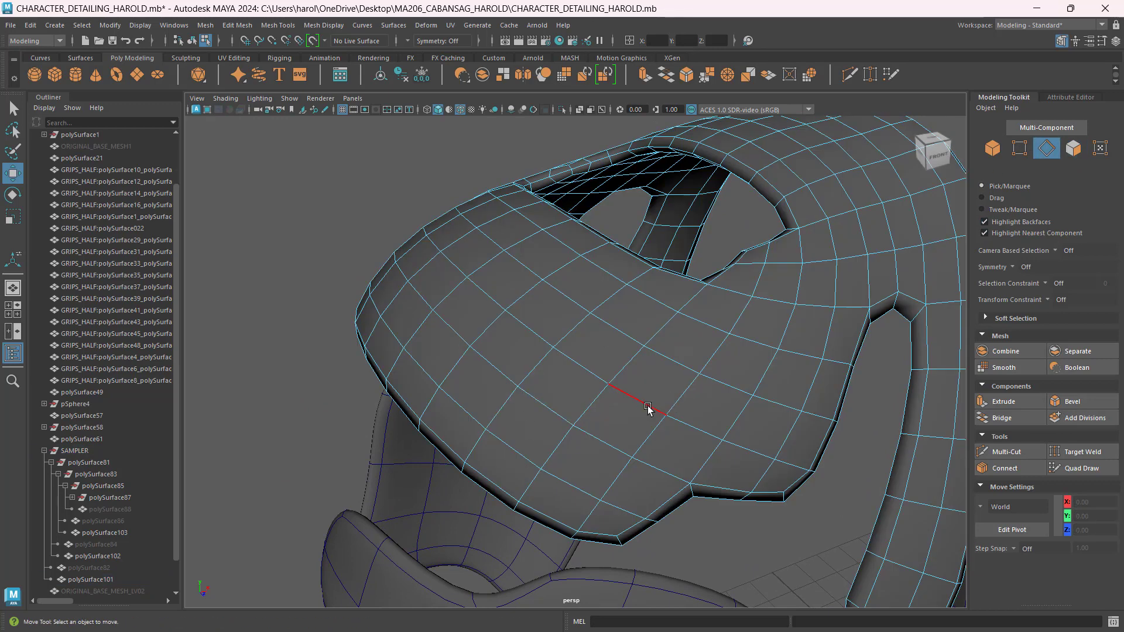
click(680, 399)
shift+click(630, 370)
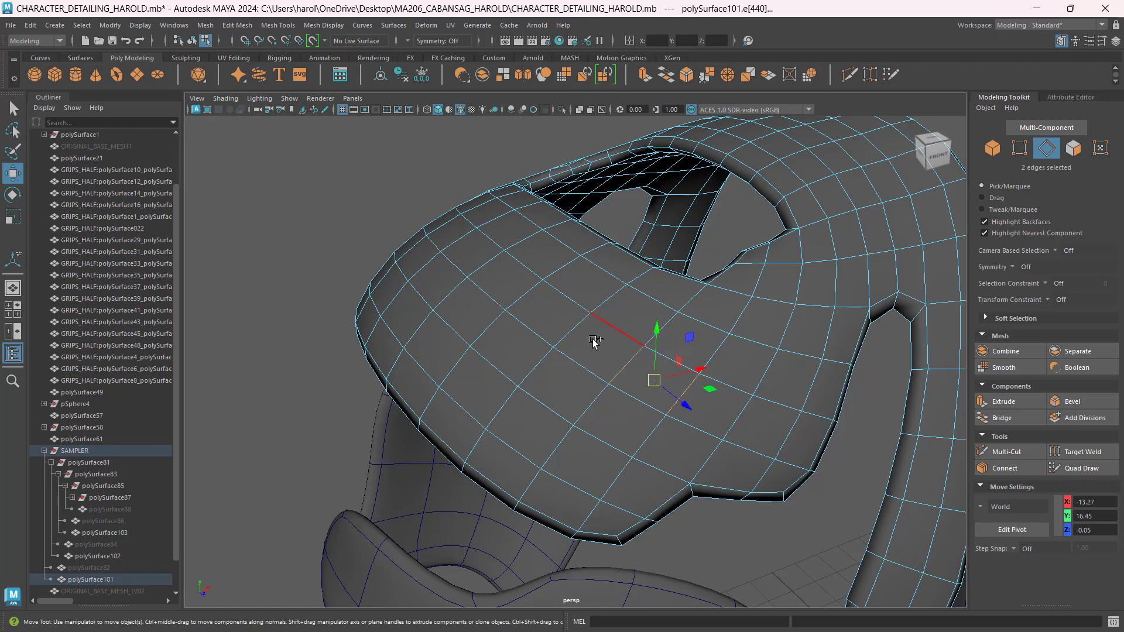
shift+click(575, 329)
shift+click(533, 324)
shift+click(495, 368)
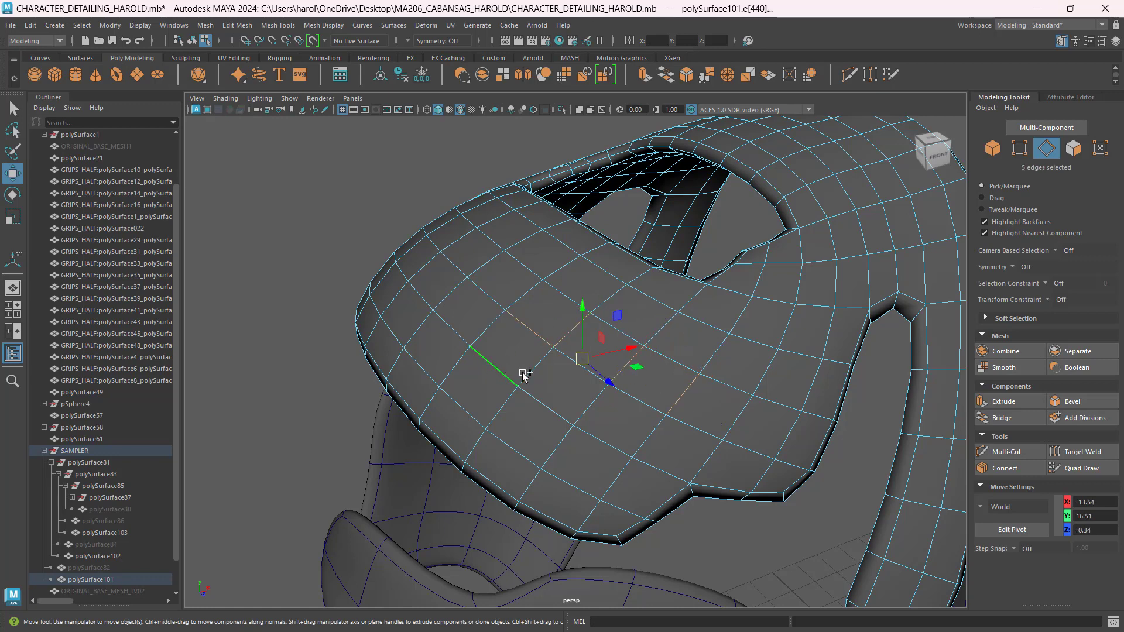
key(ctrl+z)
shift+click(538, 370)
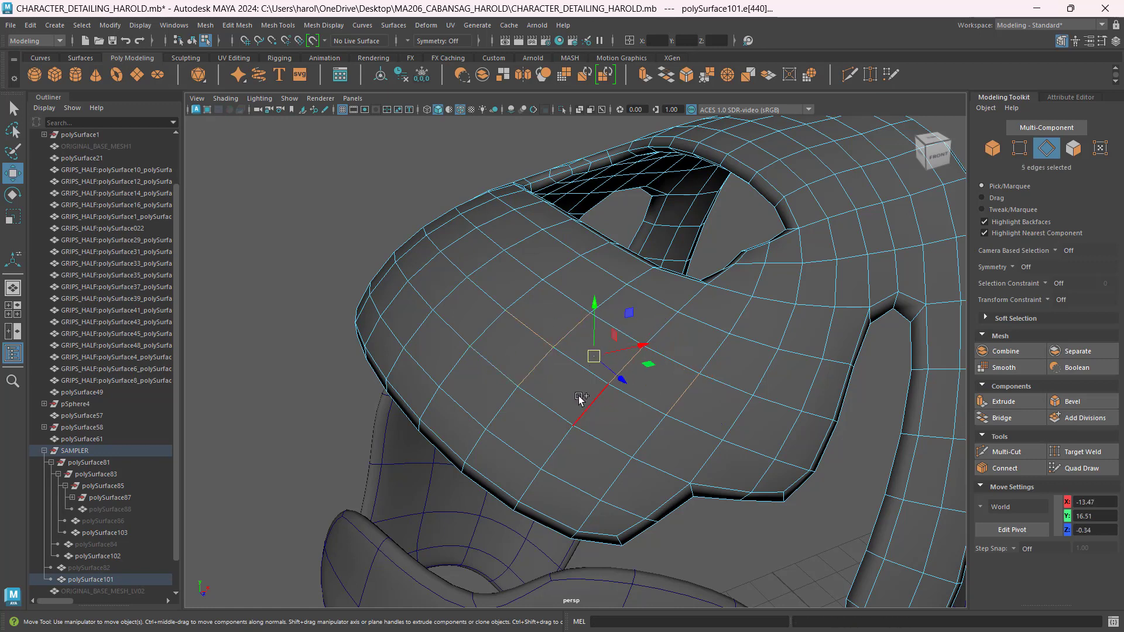
shift+click(582, 397)
shift+click(648, 435)
shift+click(684, 427)
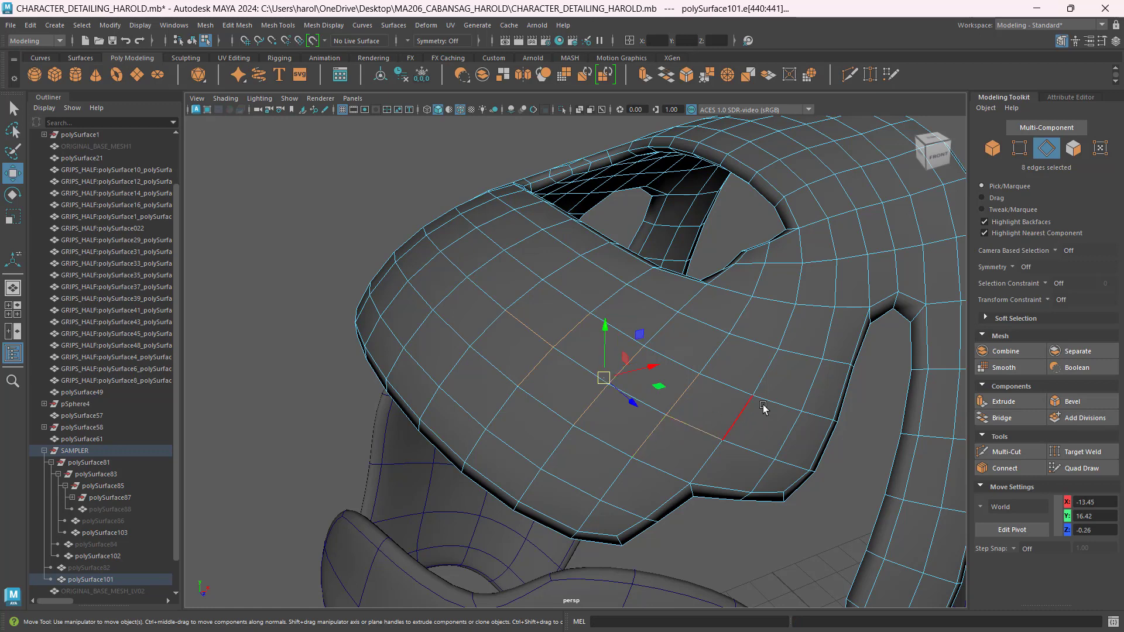
click(1004, 468)
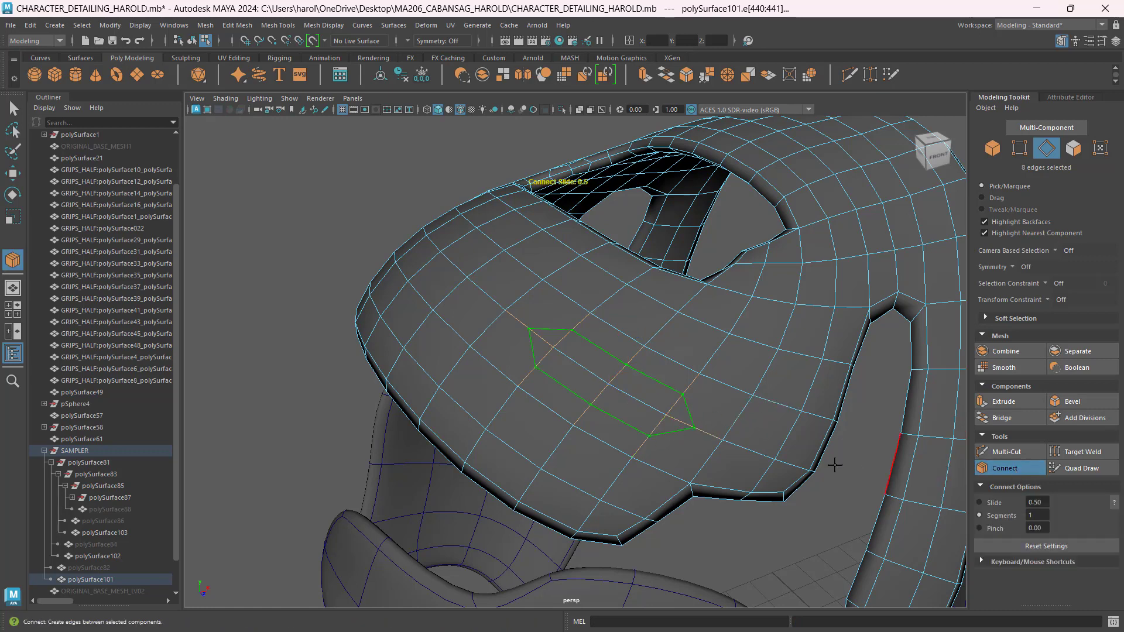
key(w)
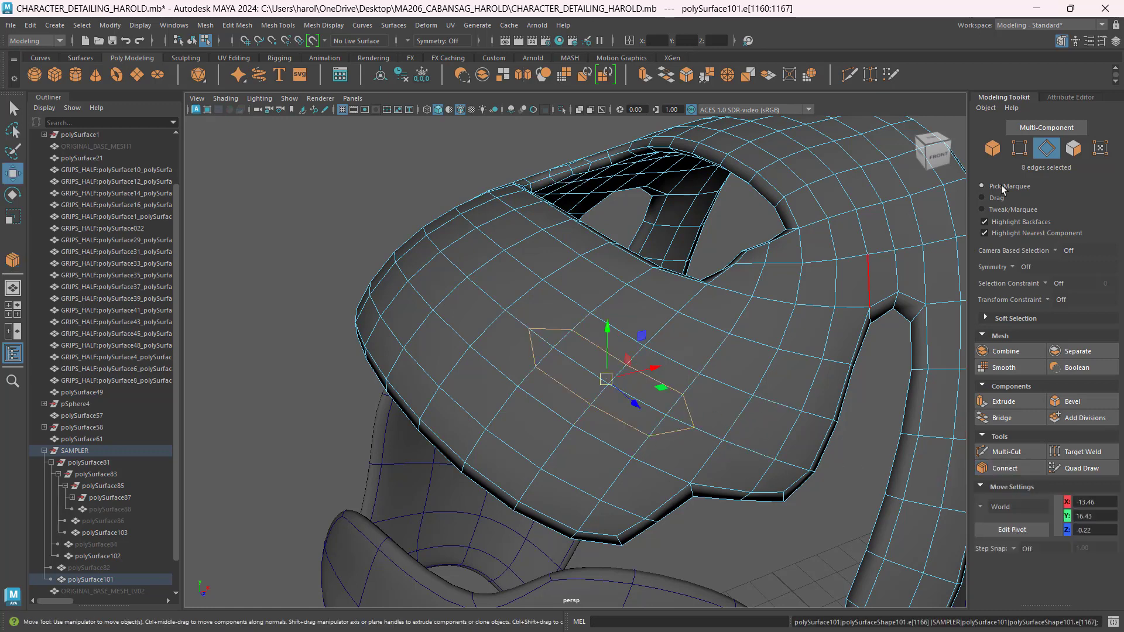
Extrude the eight faces inside the elongated outline inward with a negative thickness to form a recessed slot
click(1074, 149)
click(558, 349)
shift+click(549, 335)
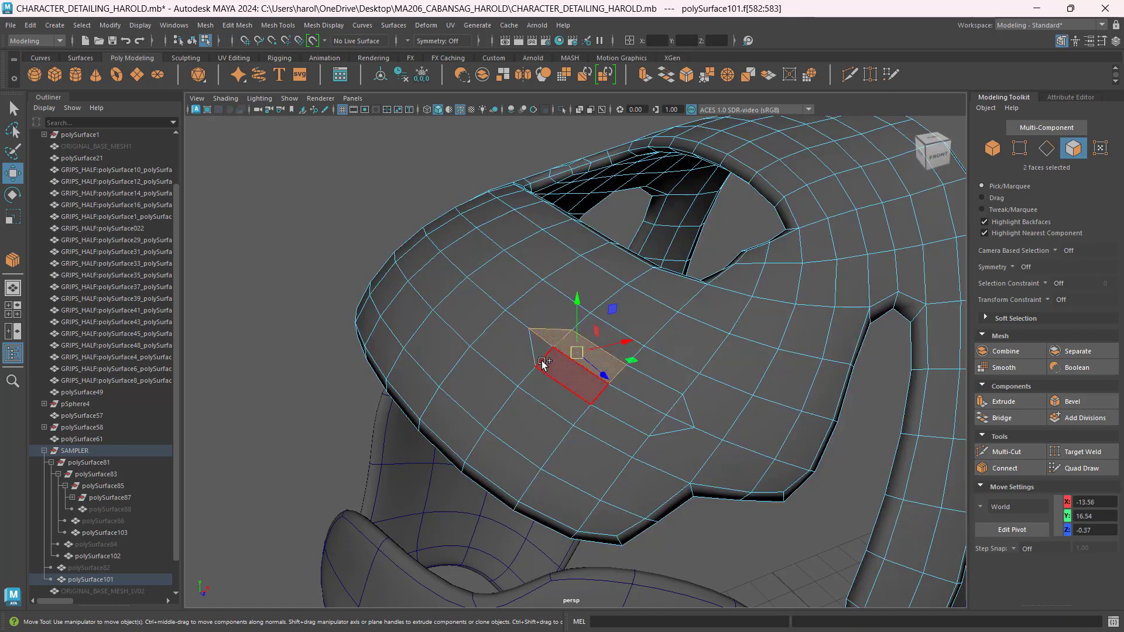
shift+click(543, 363)
shift+click(606, 408)
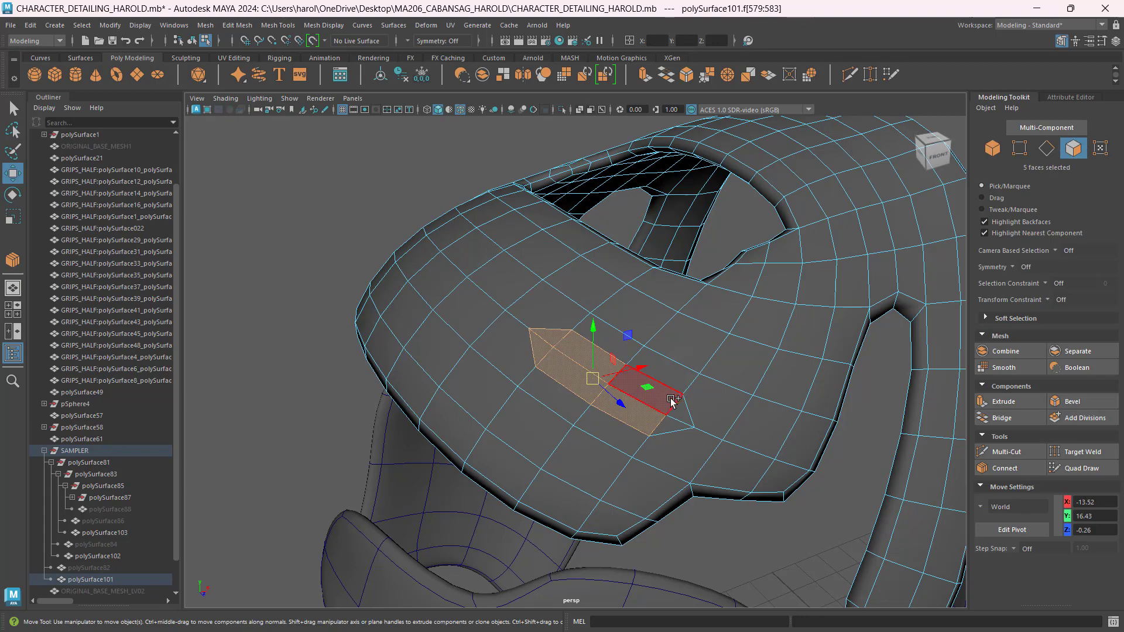
shift+click(659, 403)
shift+click(674, 427)
shift+click(673, 426)
alt+drag(486, 440, 512, 484)
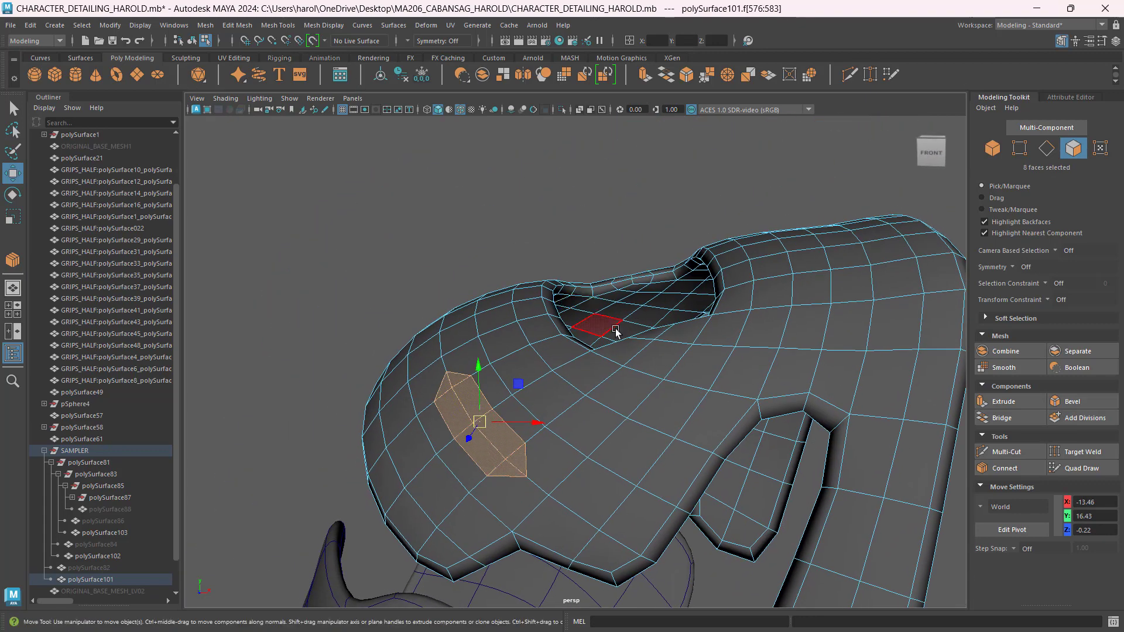
click(1004, 402)
click(778, 241)
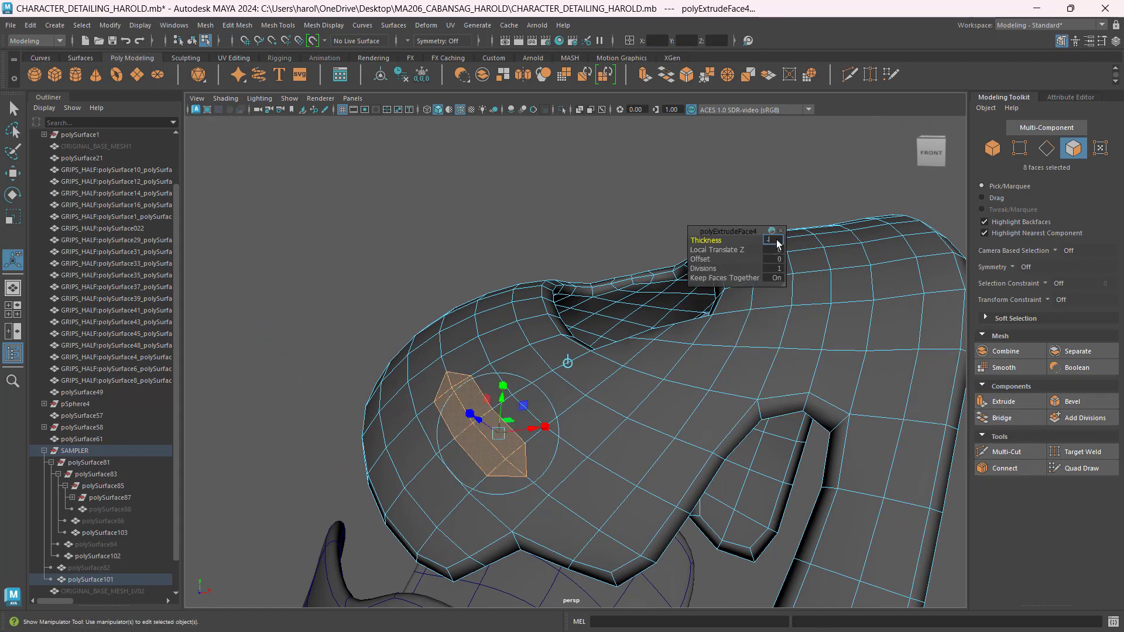
key(Return)
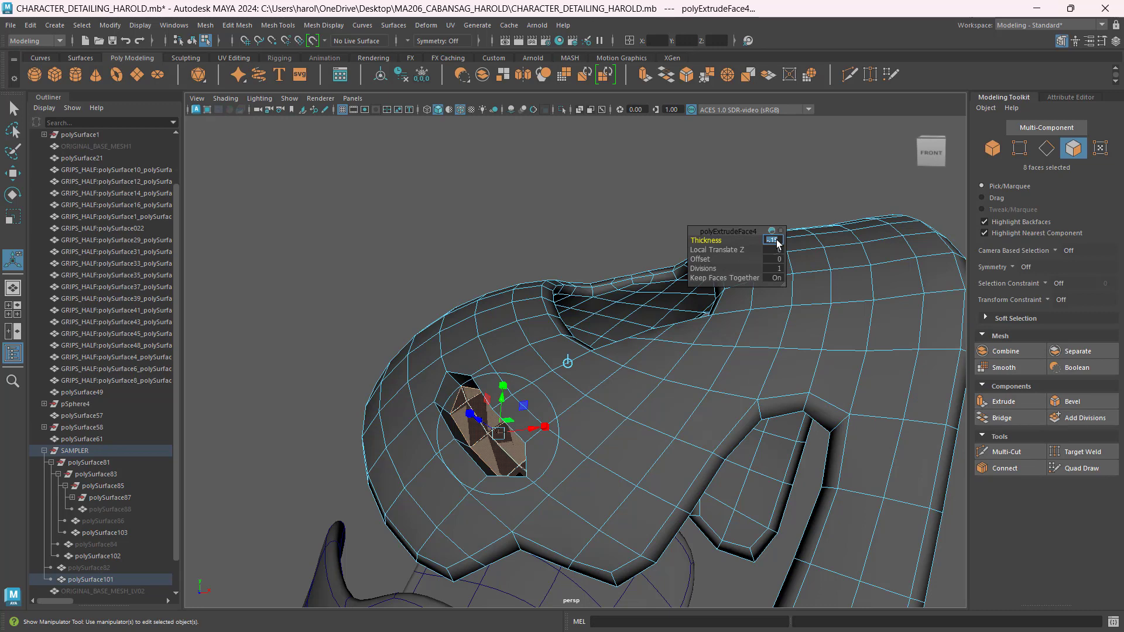
click(12, 173)
alt+drag(356, 425, 434, 398)
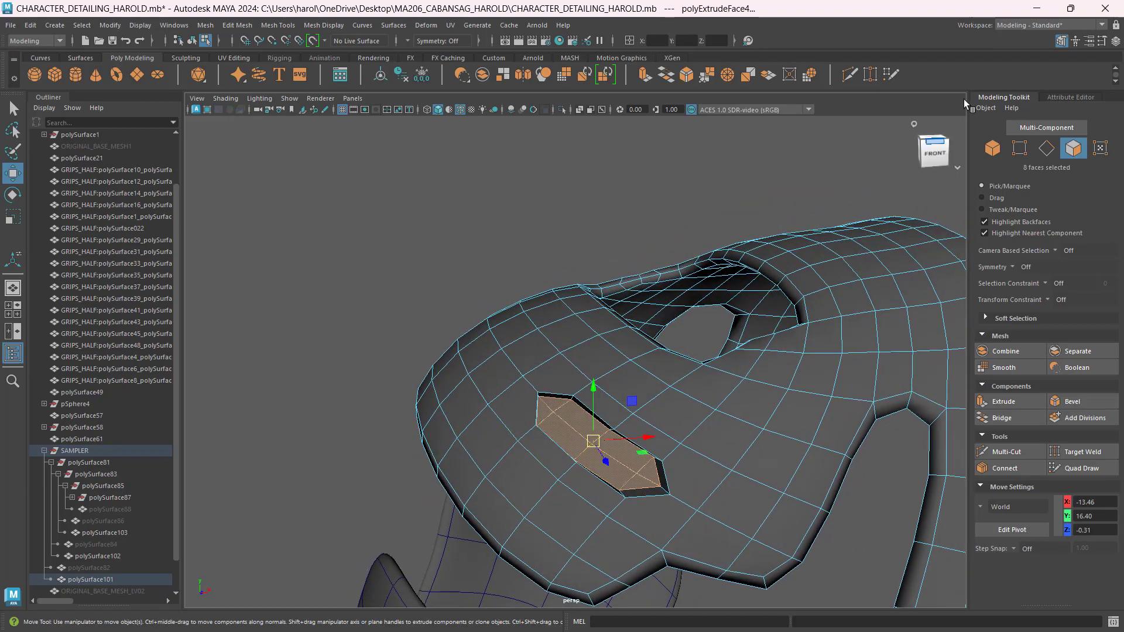
Return to object selection and turn on the smooth mesh preview for the shoulder piece with the recessed slot
click(1000, 148)
click(632, 231)
click(588, 421)
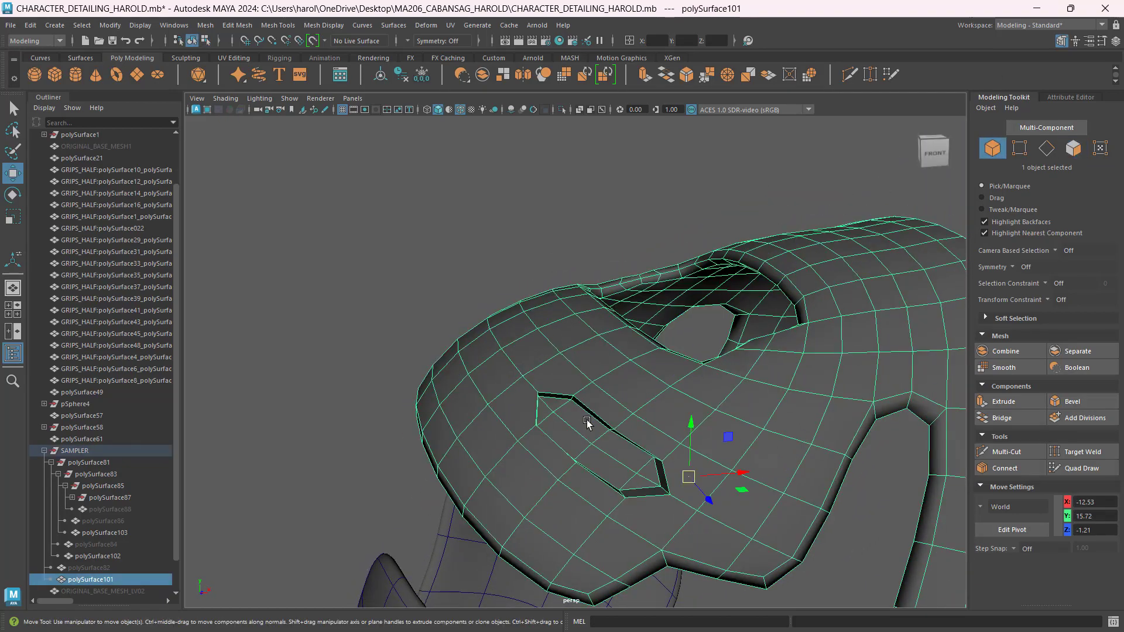
alt+drag(587, 421, 593, 422)
click(359, 389)
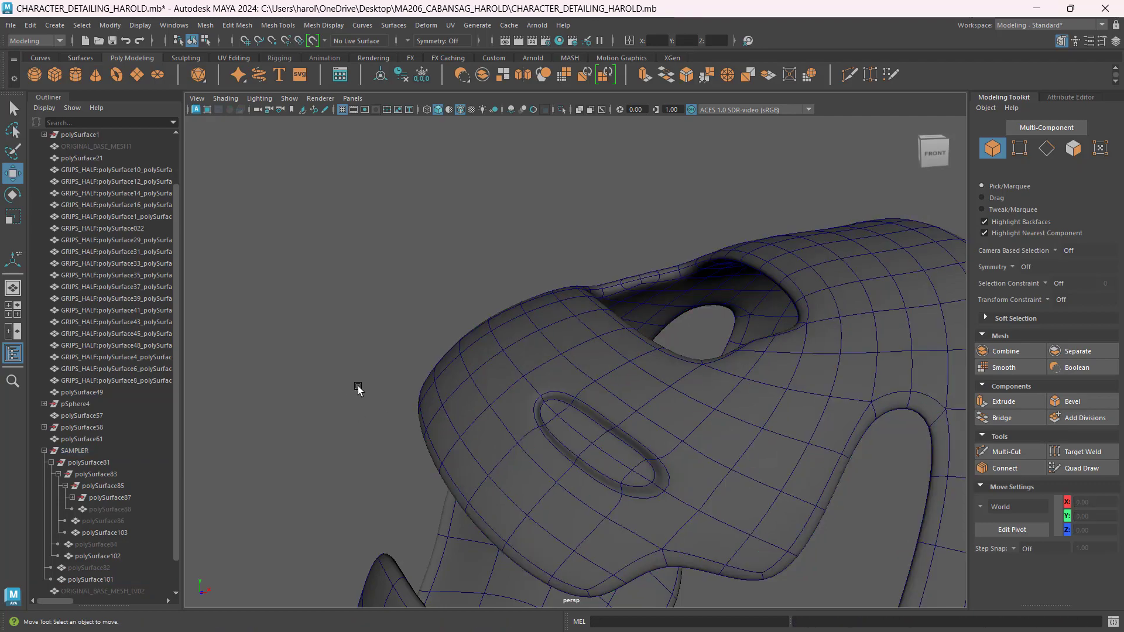
Compare the detailed sample pieces with the finished character's armour over the whole body
alt+drag(358, 389, 463, 454)
scroll(553, 461, down, 2)
alt+middle_drag(592, 445, 507, 355)
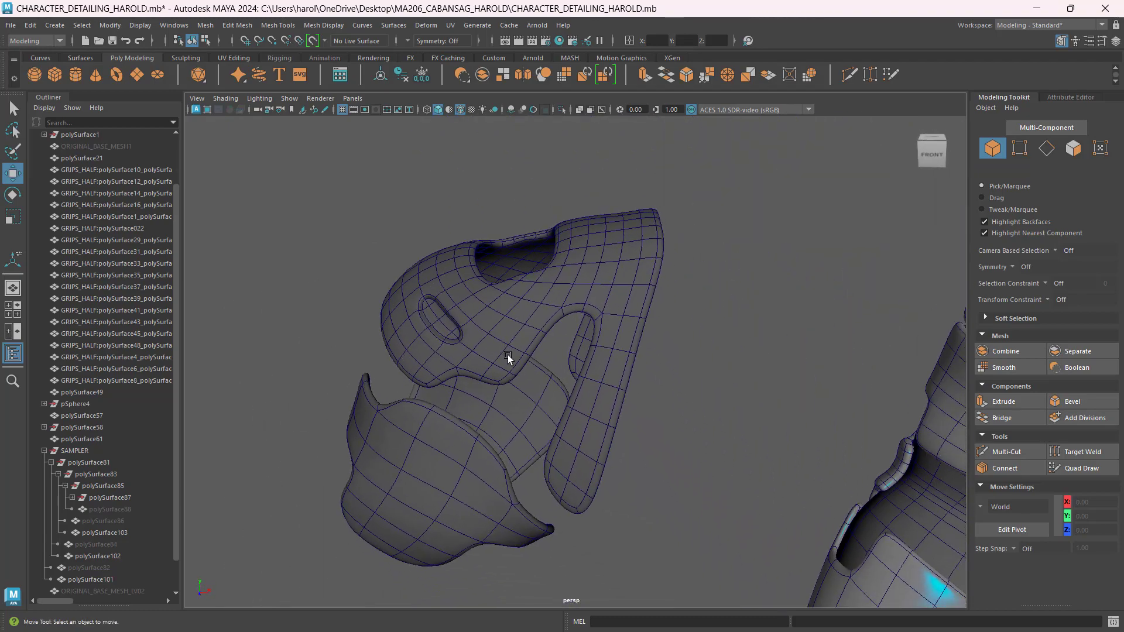
scroll(507, 354, down, 3)
alt+drag(512, 378, 577, 396)
scroll(608, 397, down, 4)
alt+middle_drag(576, 396, 546, 332)
key(ctrl)
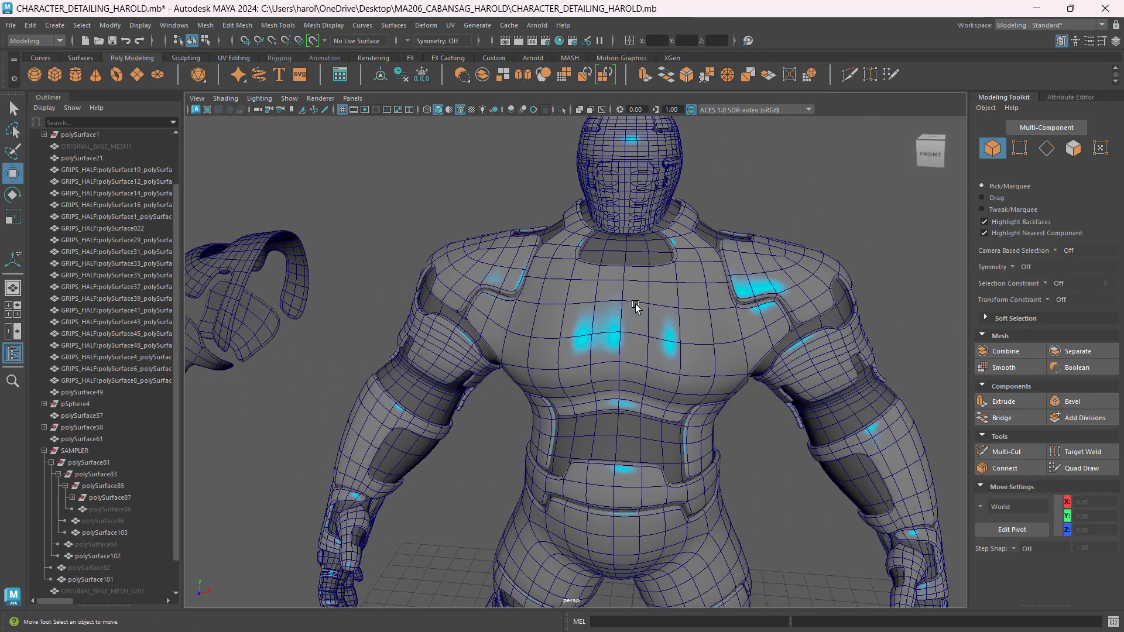
scroll(635, 311, down, 5)
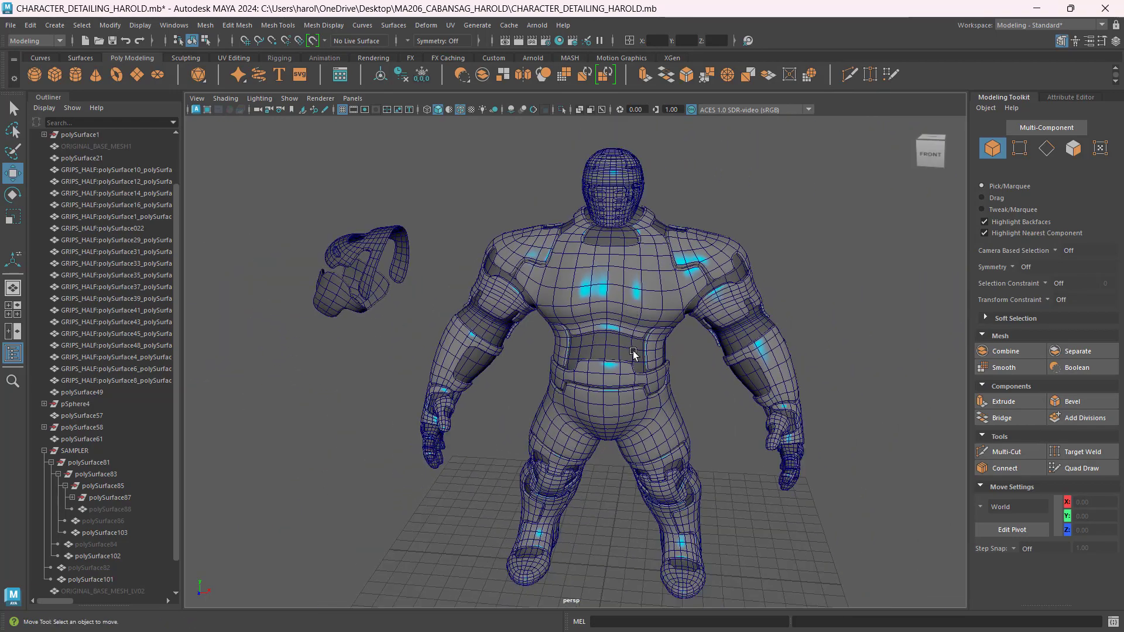
alt+drag(633, 353, 659, 358)
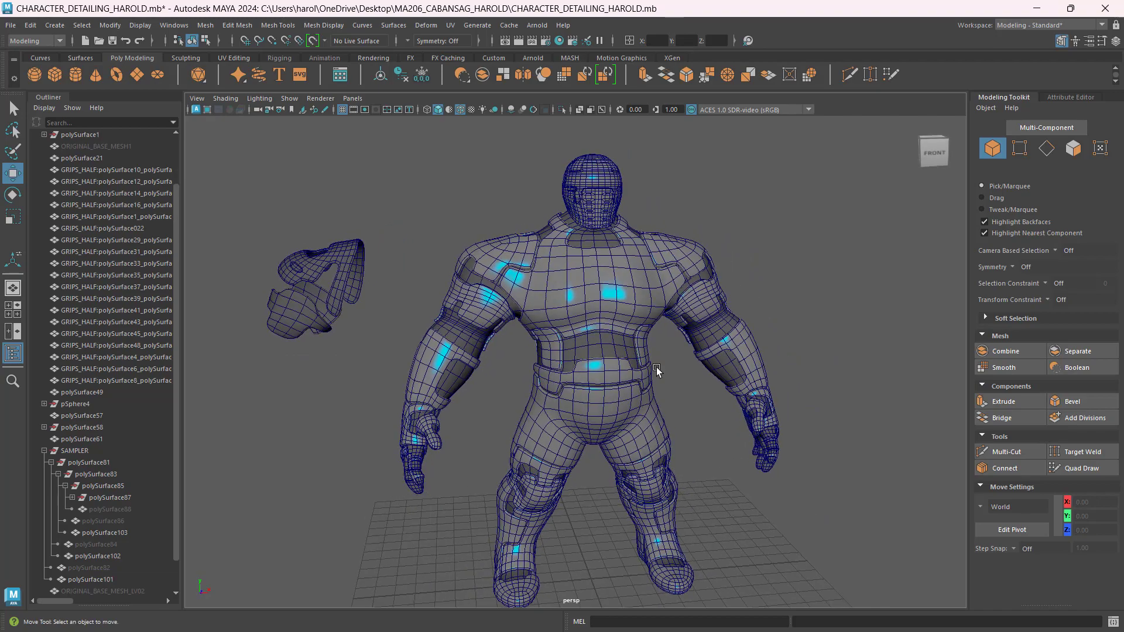